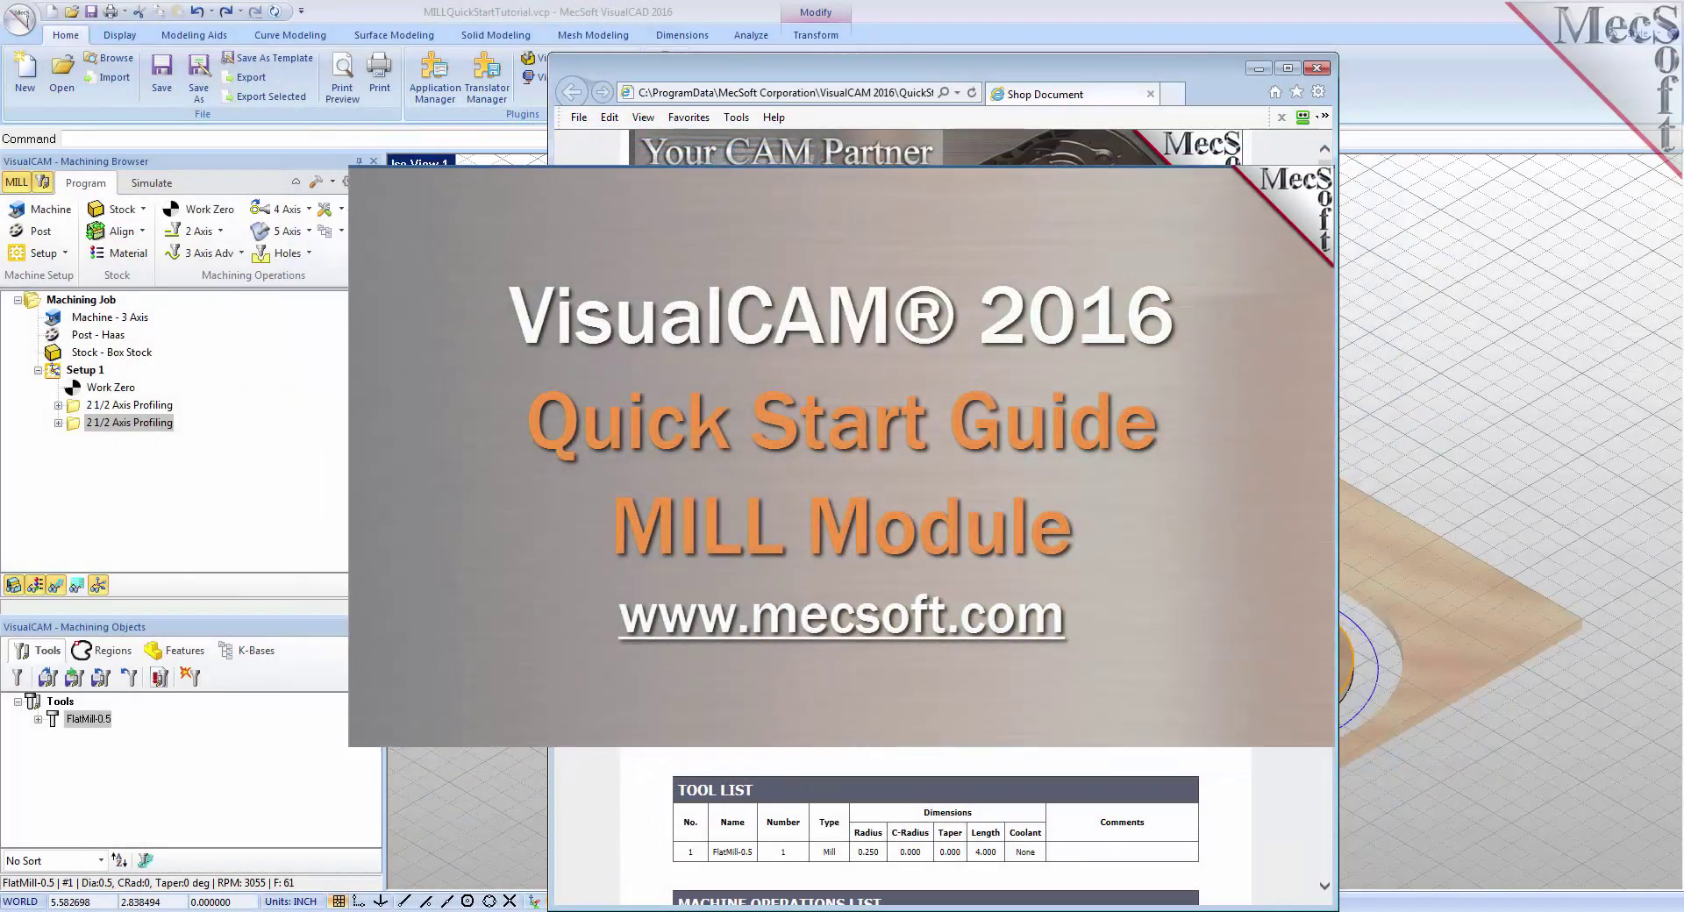
Drag the Internet Explorer shop report window out of the way.
{"action": "left_click_drag", "start_coordinate": [956, 72], "coordinate": [1286, 44]}
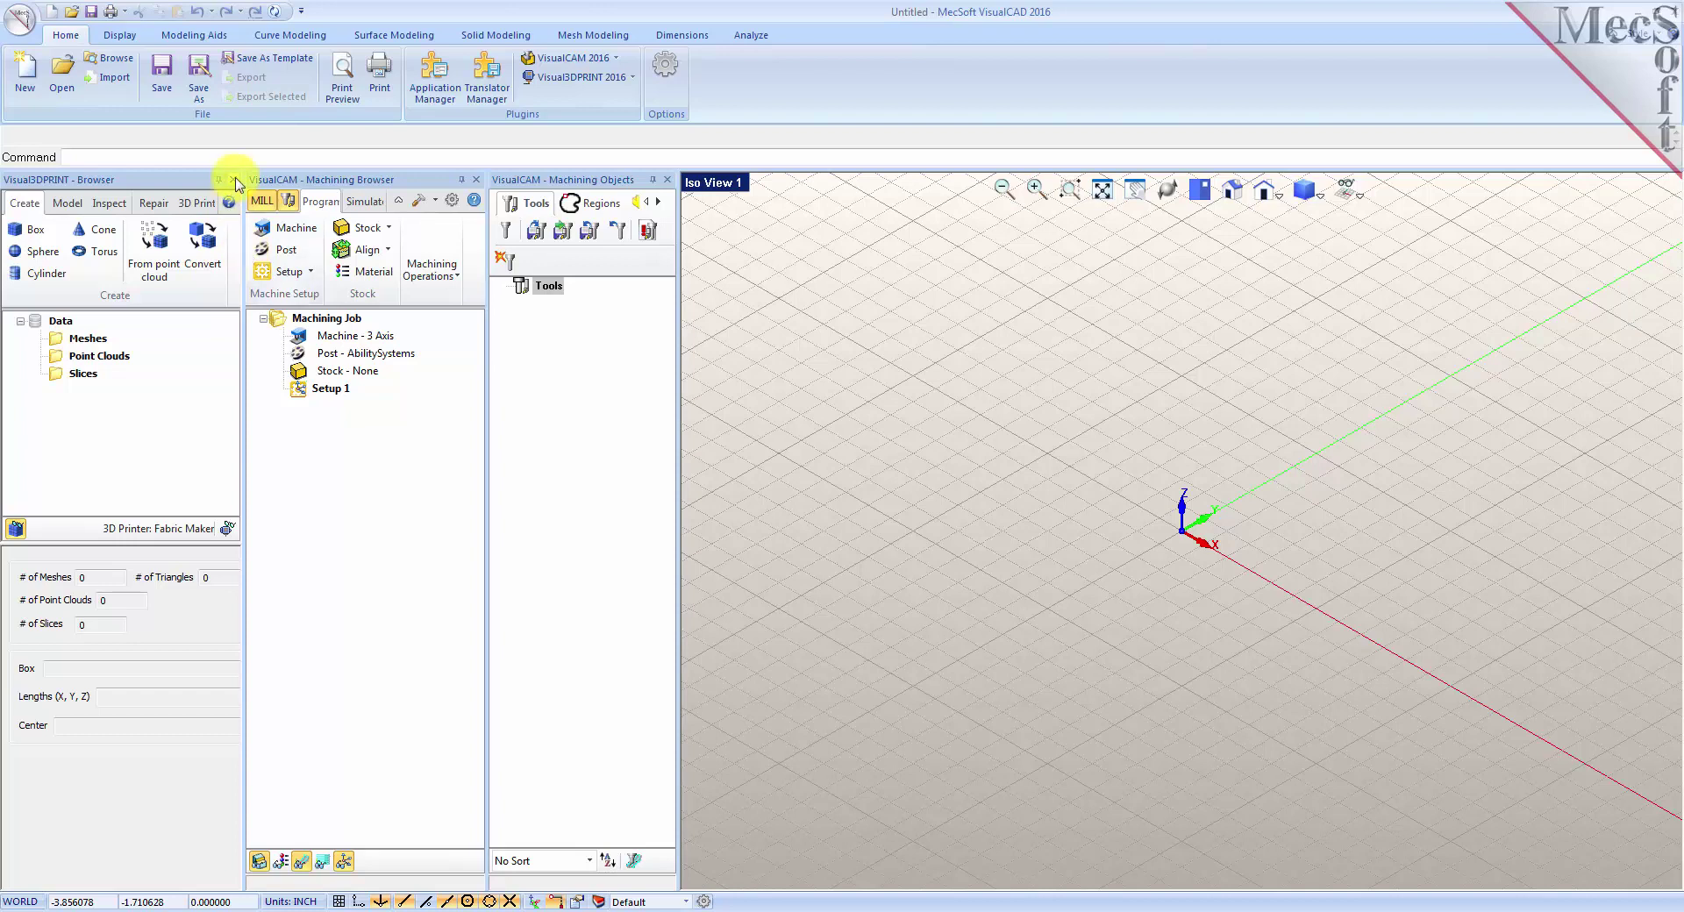
Close the Visual3DPRINT, Machining Browser and Machining Objects panels, then load the VisualCAM 2016 MILL module.
{"action": "left_click", "coordinate": [232, 179]}
{"action": "left_click", "coordinate": [229, 179]}
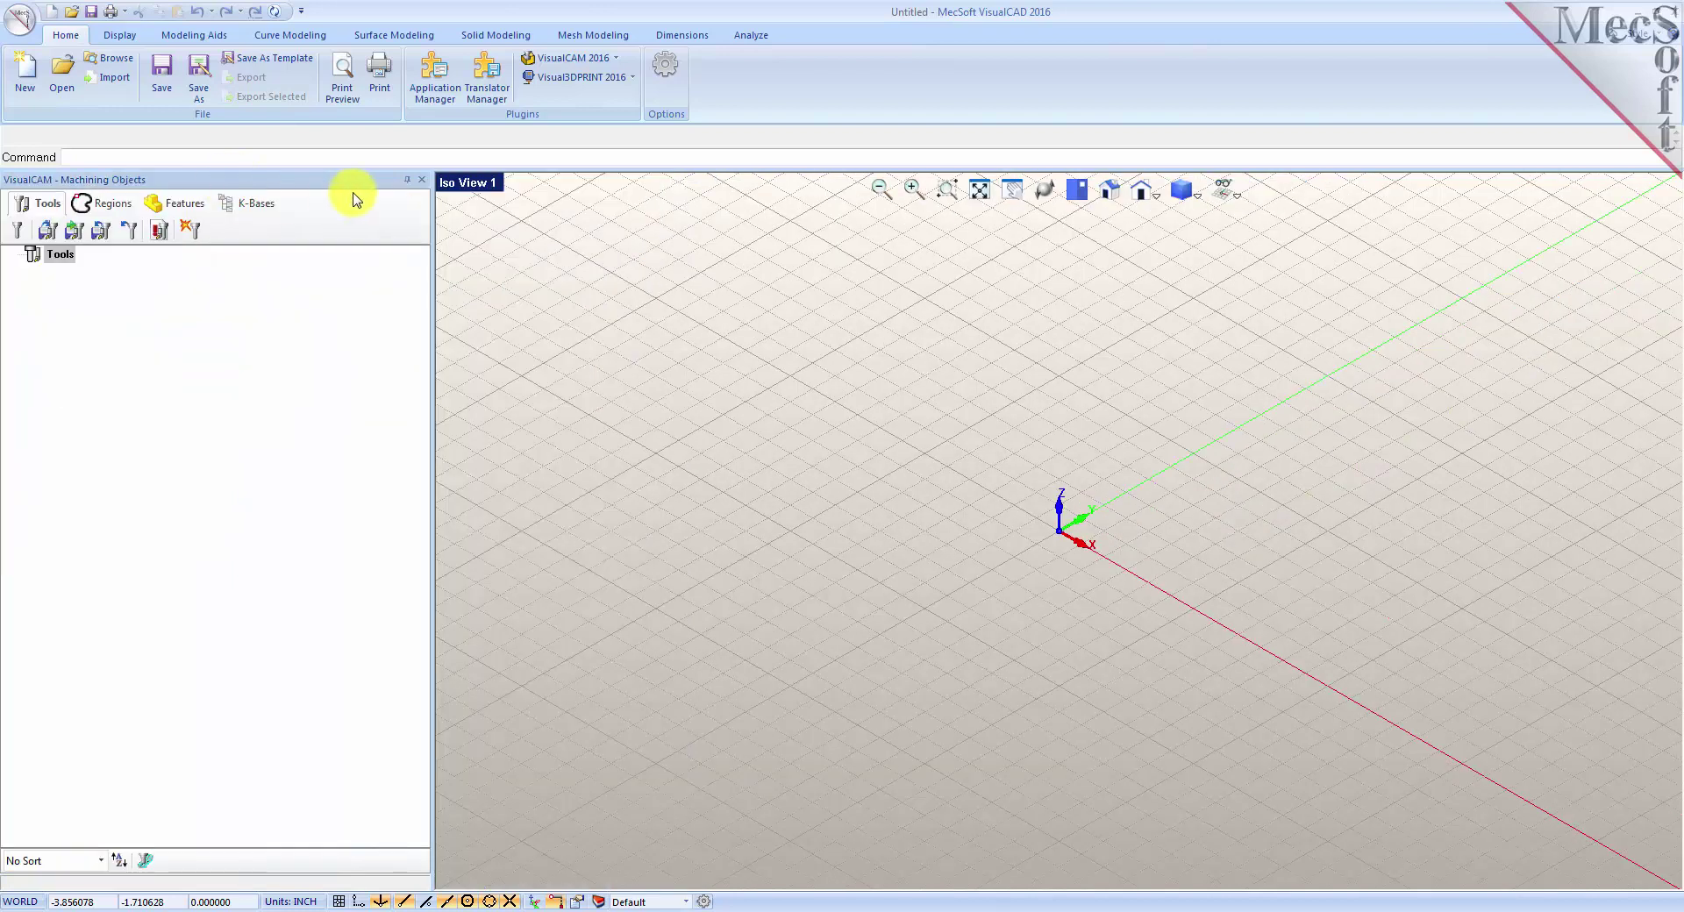
{"action": "left_click", "coordinate": [422, 181]}
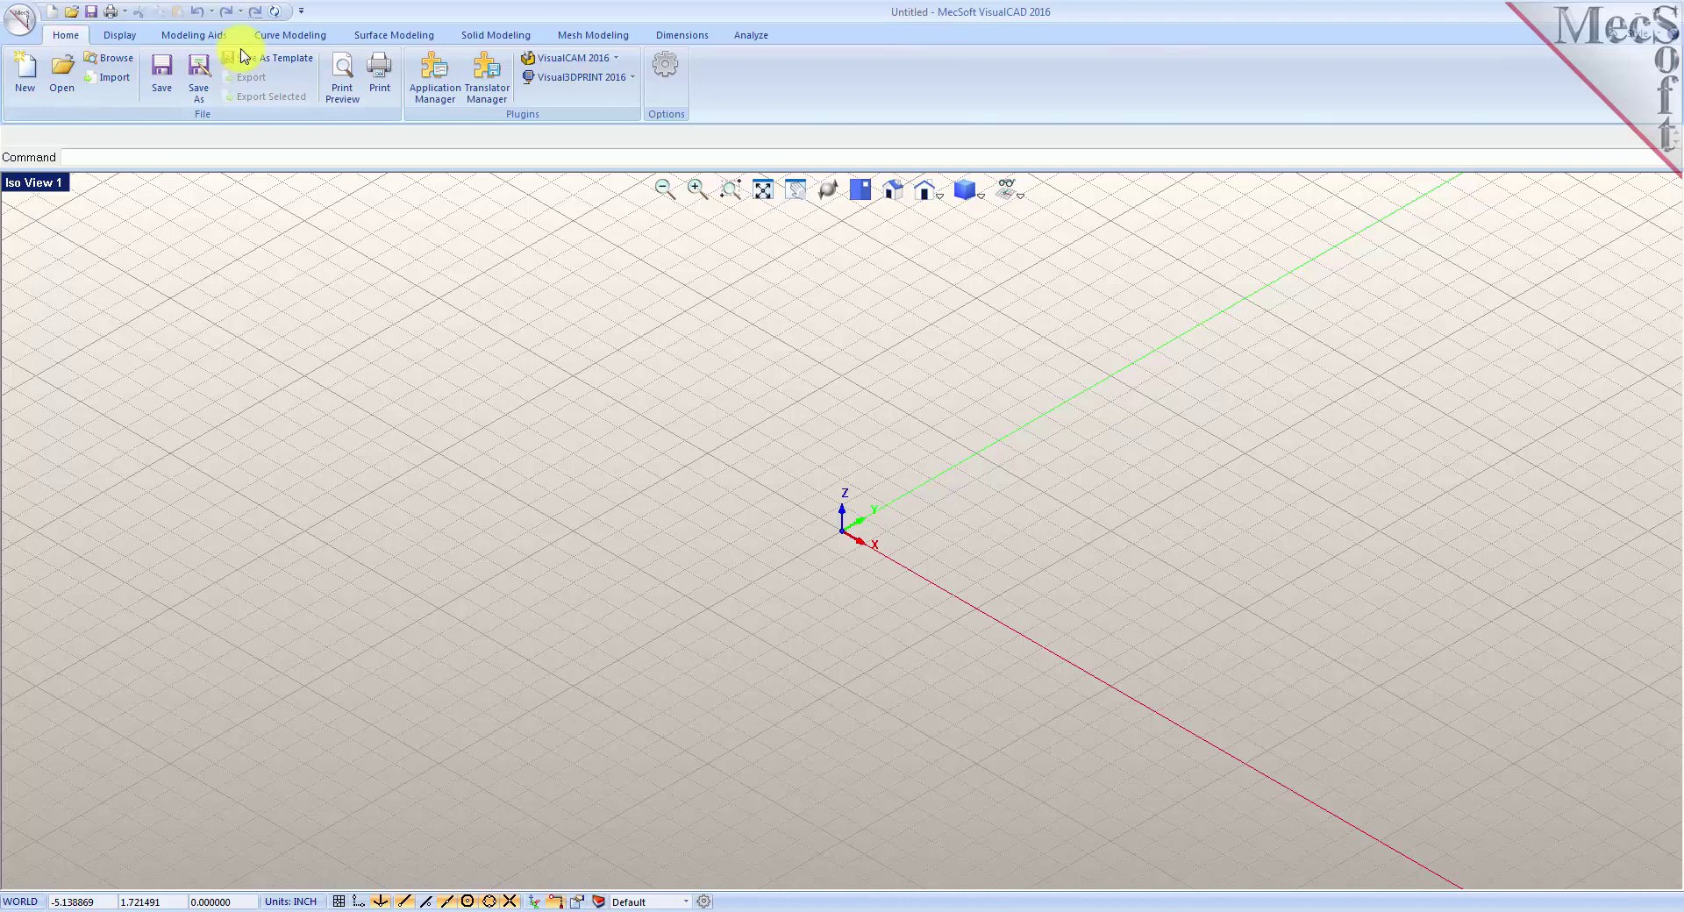
{"action": "left_click", "coordinate": [619, 63]}
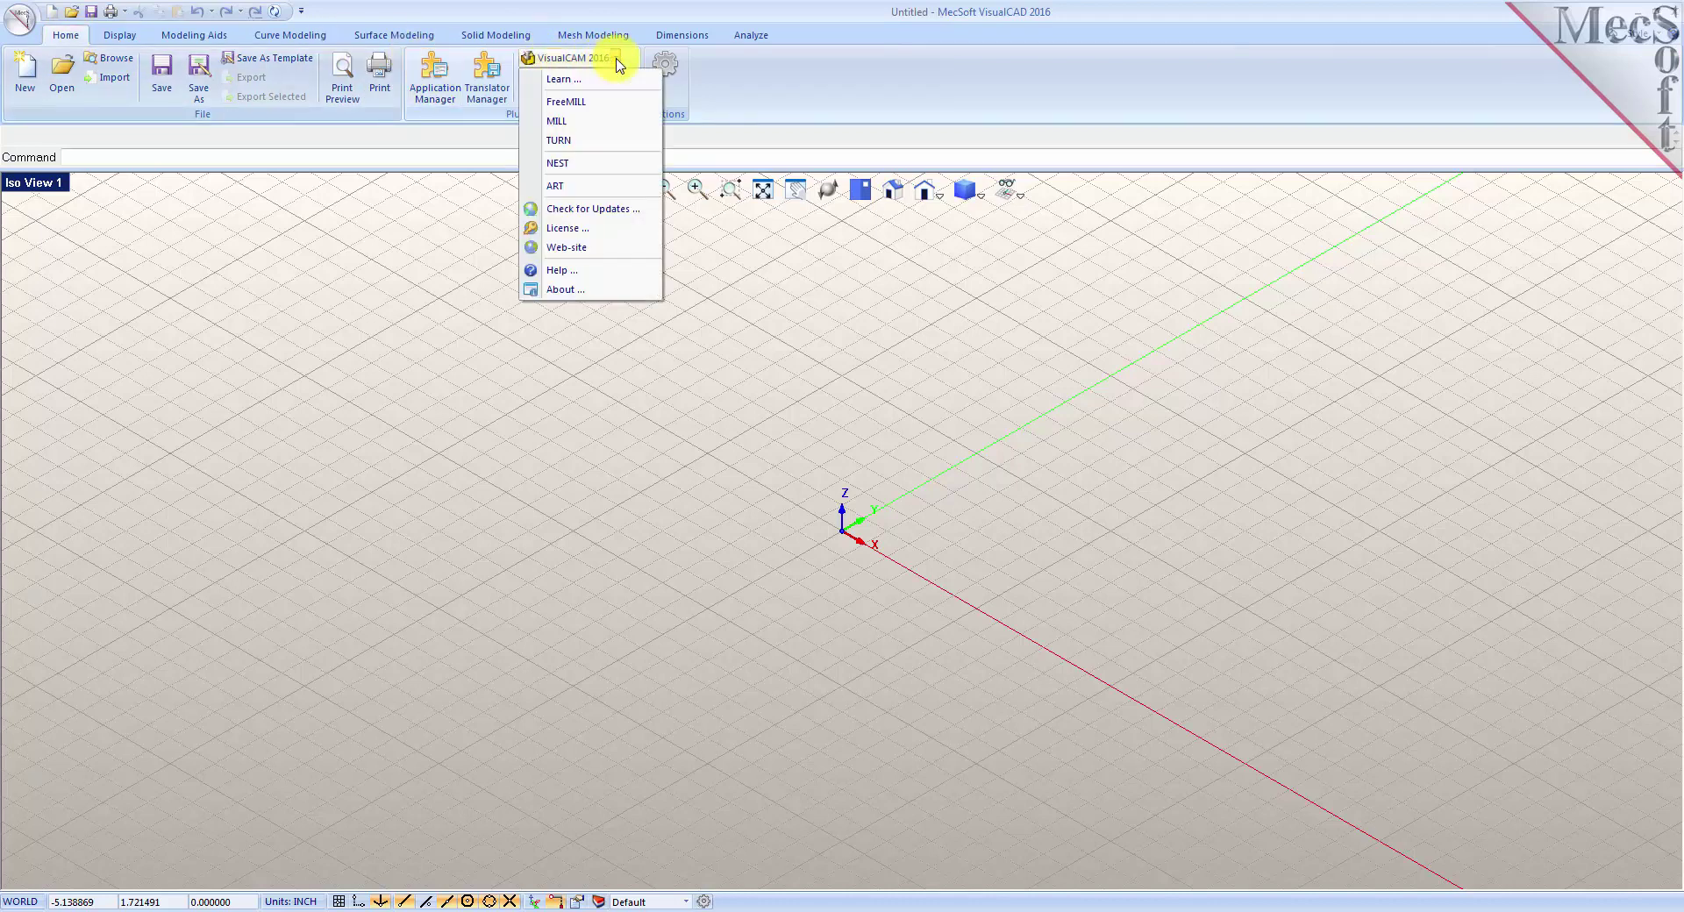
{"action": "left_click", "coordinate": [605, 122]}
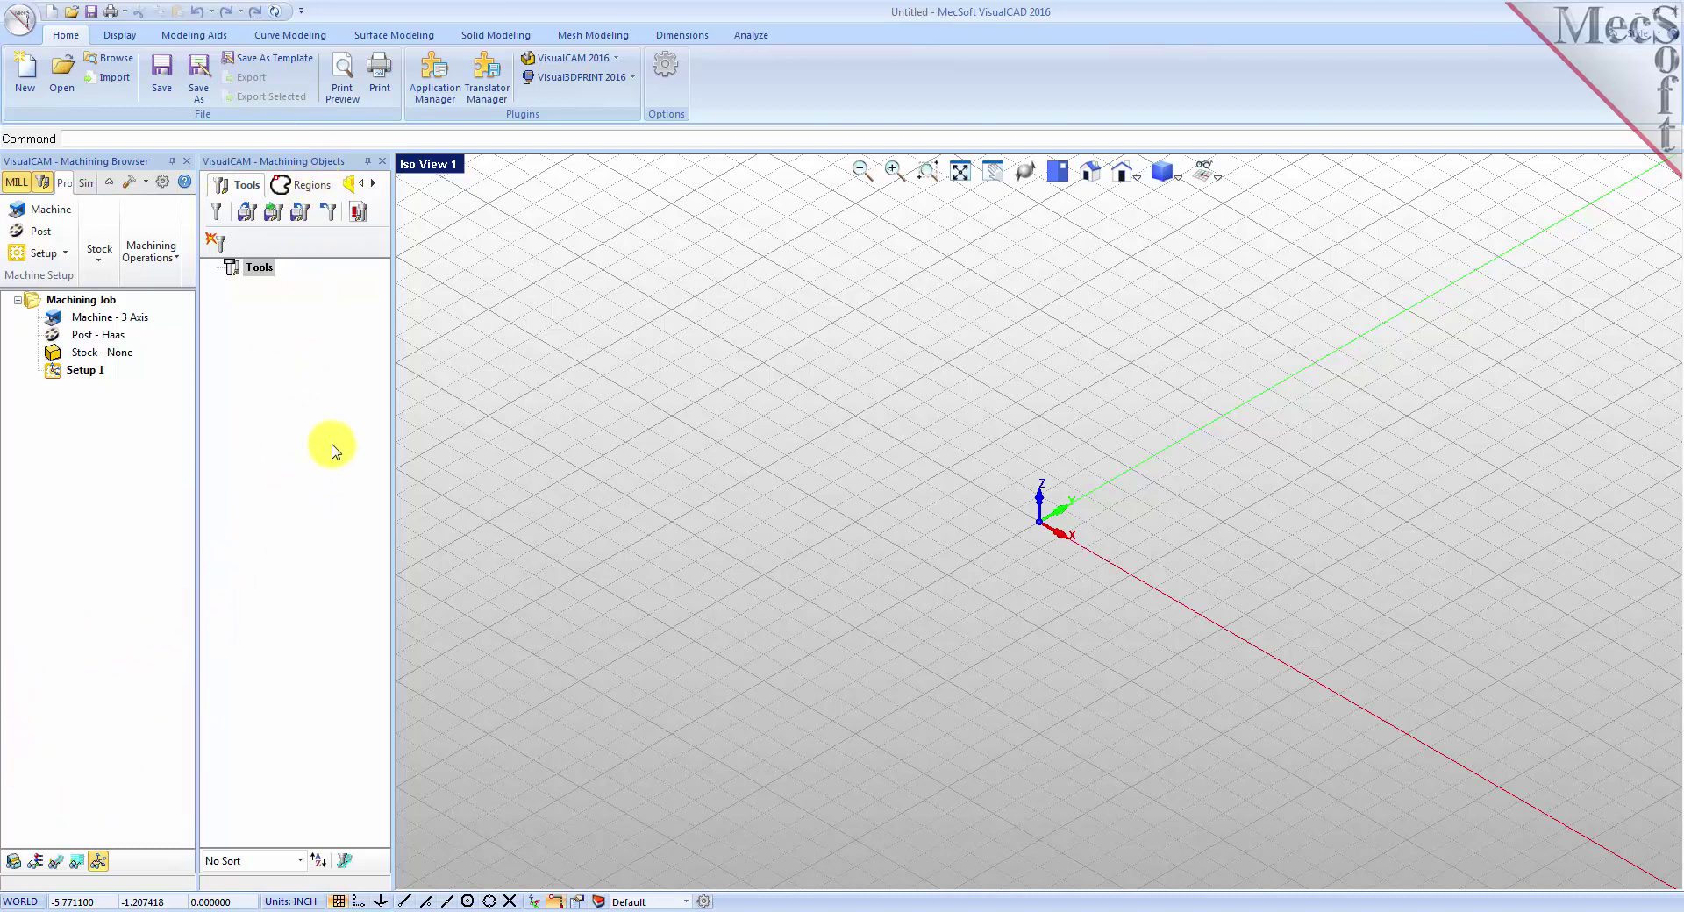
Dock the Machining Objects list beneath the Machining Browser and widen the stacked column.
{"action": "left_click_drag", "start_coordinate": [272, 161], "coordinate": [196, 559]}
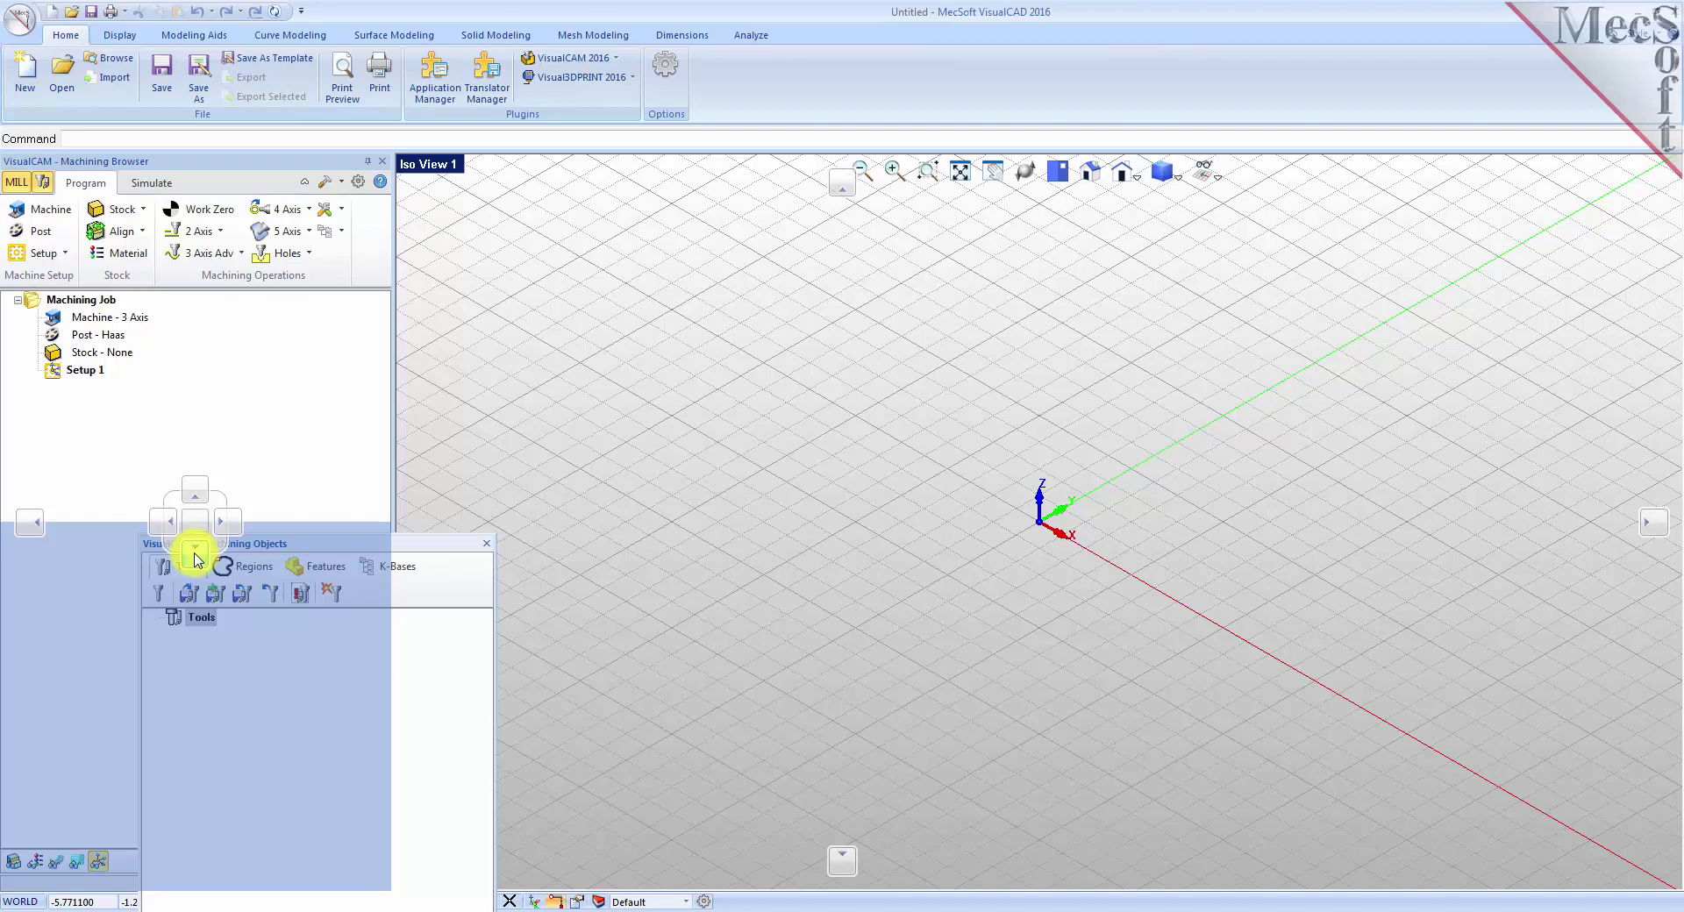
{"action": "left_click_drag", "start_coordinate": [194, 552], "coordinate": [195, 552]}
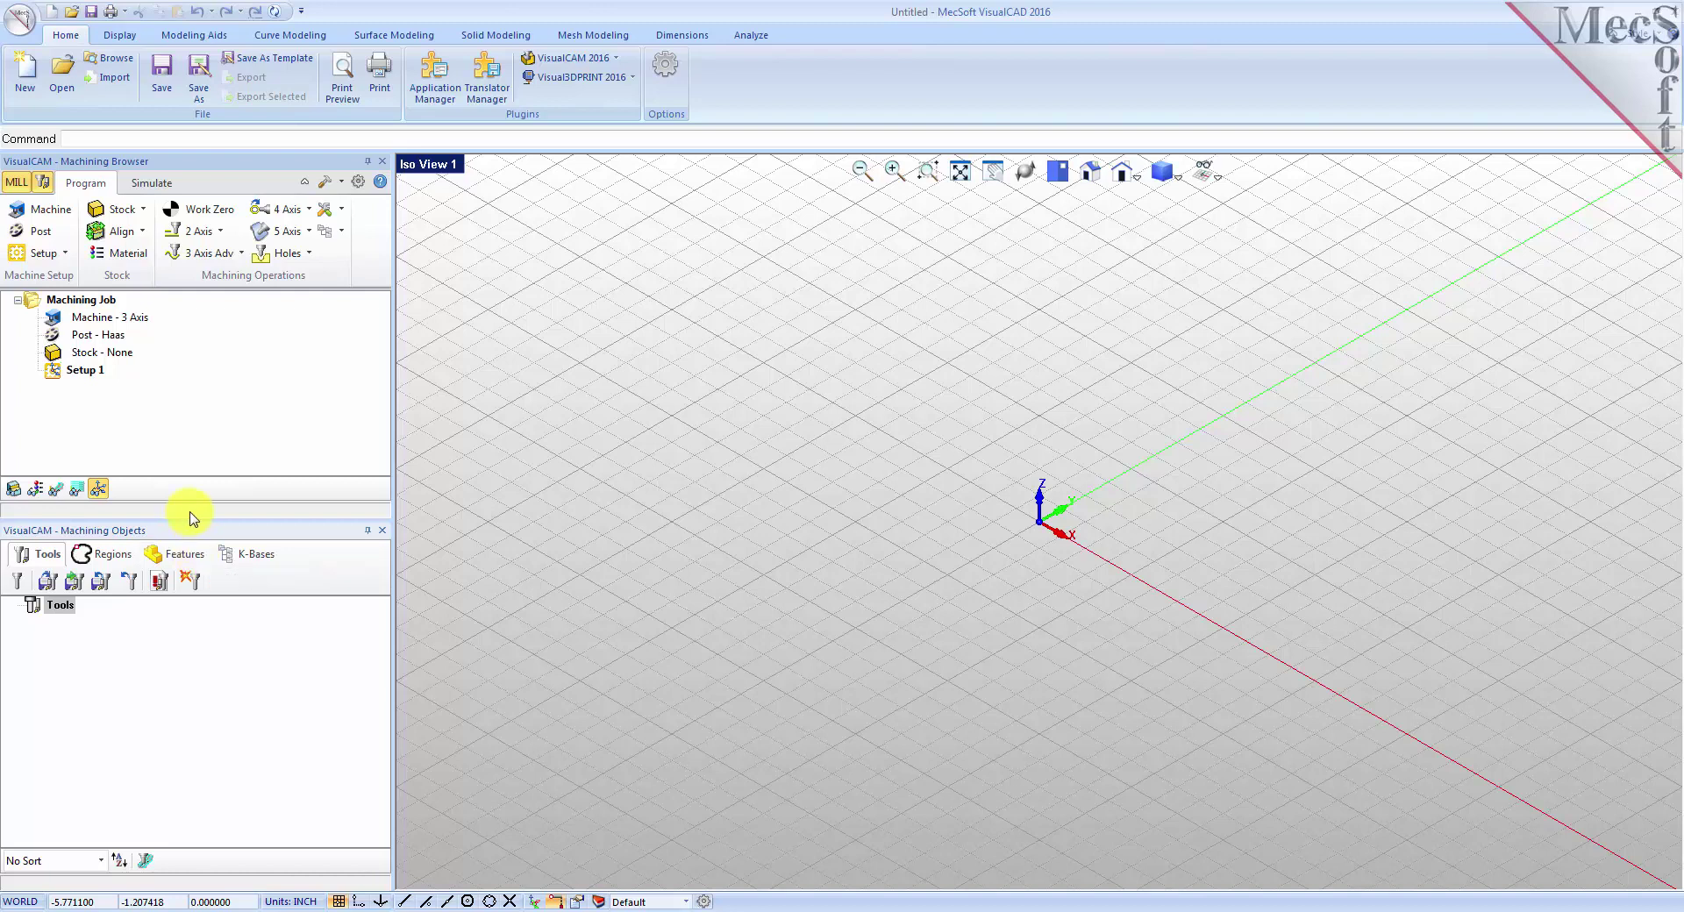
{"action": "left_click_drag", "start_coordinate": [187, 518], "coordinate": [193, 616]}
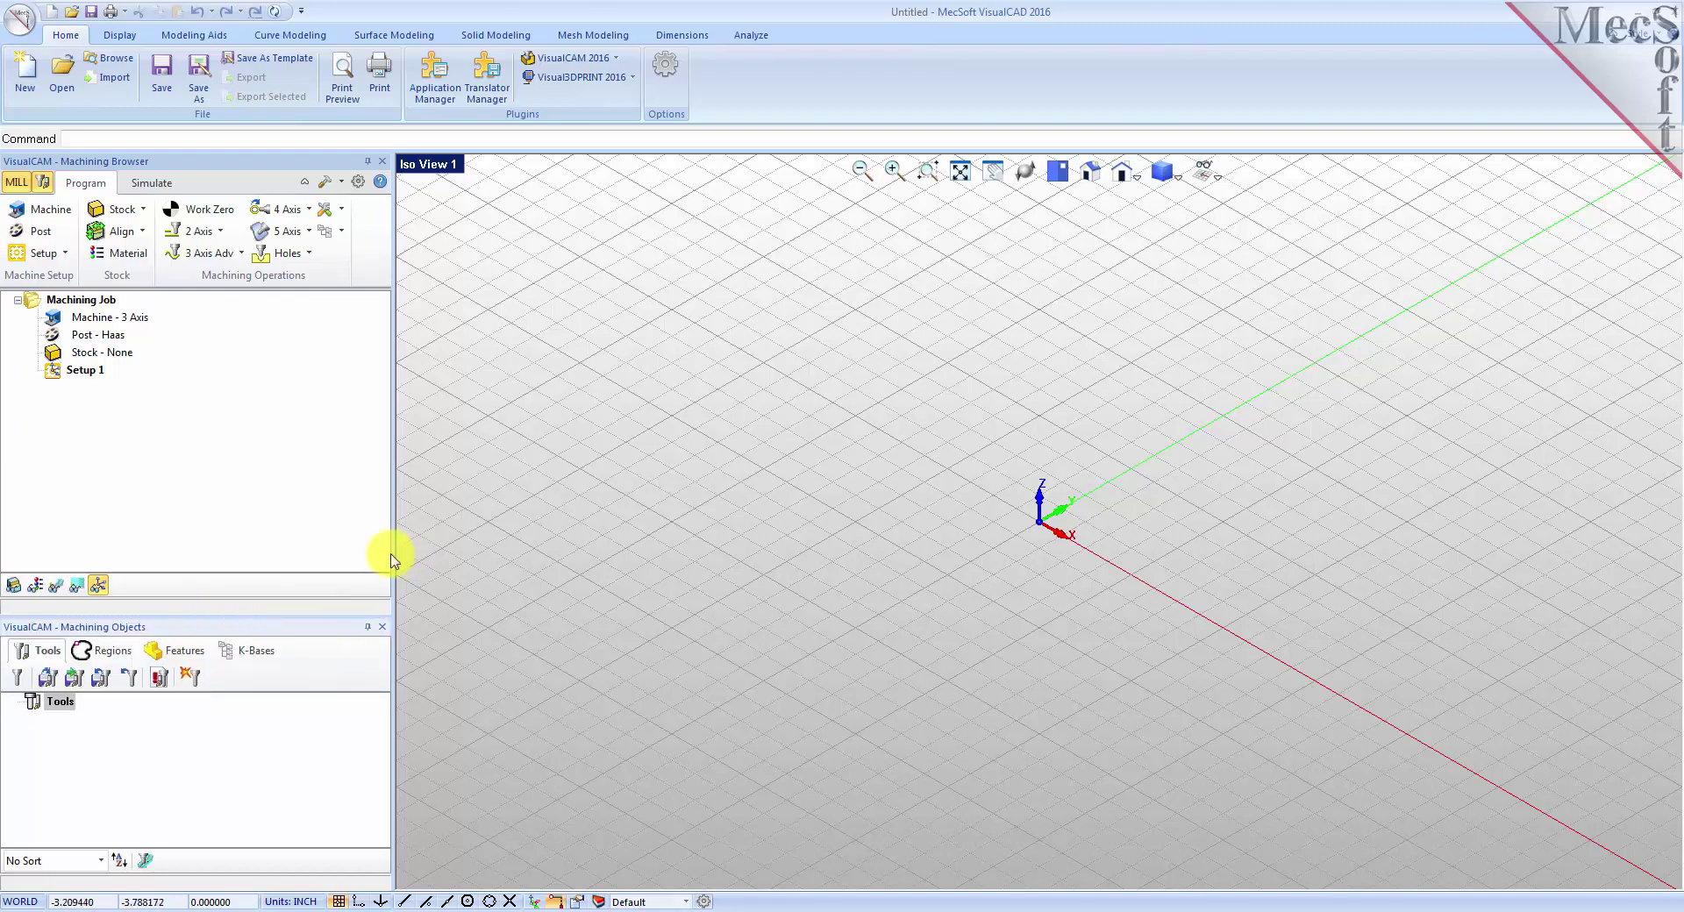
{"action": "mouse_move", "coordinate": [391, 562]}
{"action": "left_mouse_down"}
{"action": "mouse_move", "coordinate": [471, 561]}
{"action": "mouse_move", "coordinate": [383, 556]}
{"action": "left_mouse_up"}
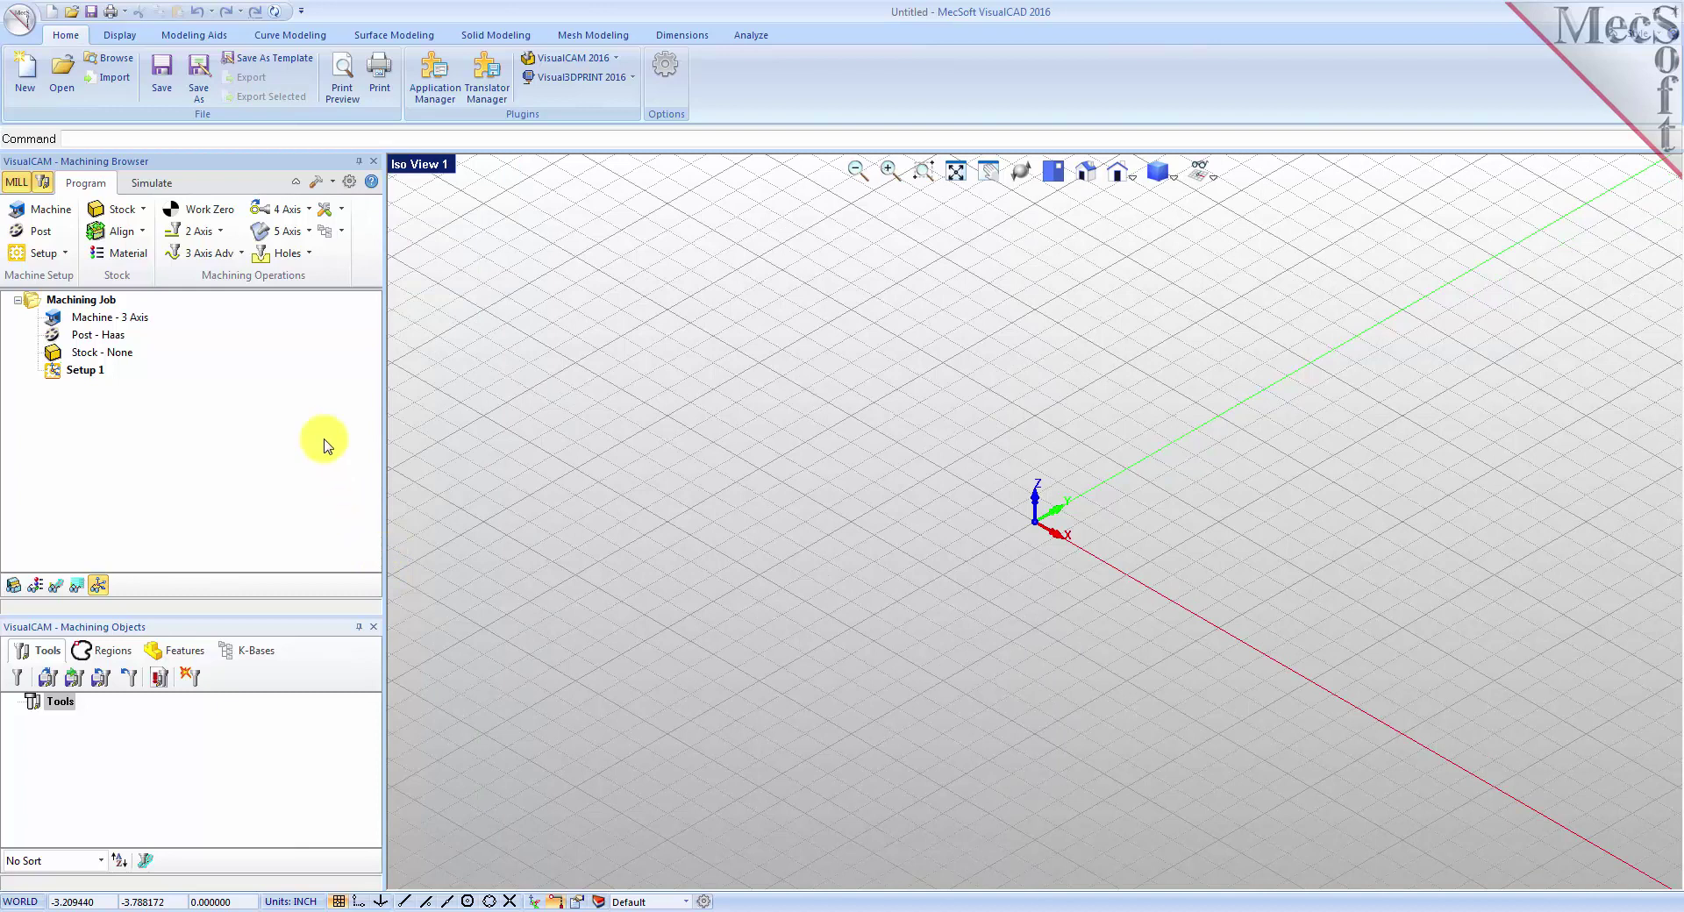
Open MILLQuickStartTutorial.vcp from the VisualCAM 2016 QuickStart folder.
{"action": "left_click", "coordinate": [20, 19]}
{"action": "left_click", "coordinate": [68, 107]}
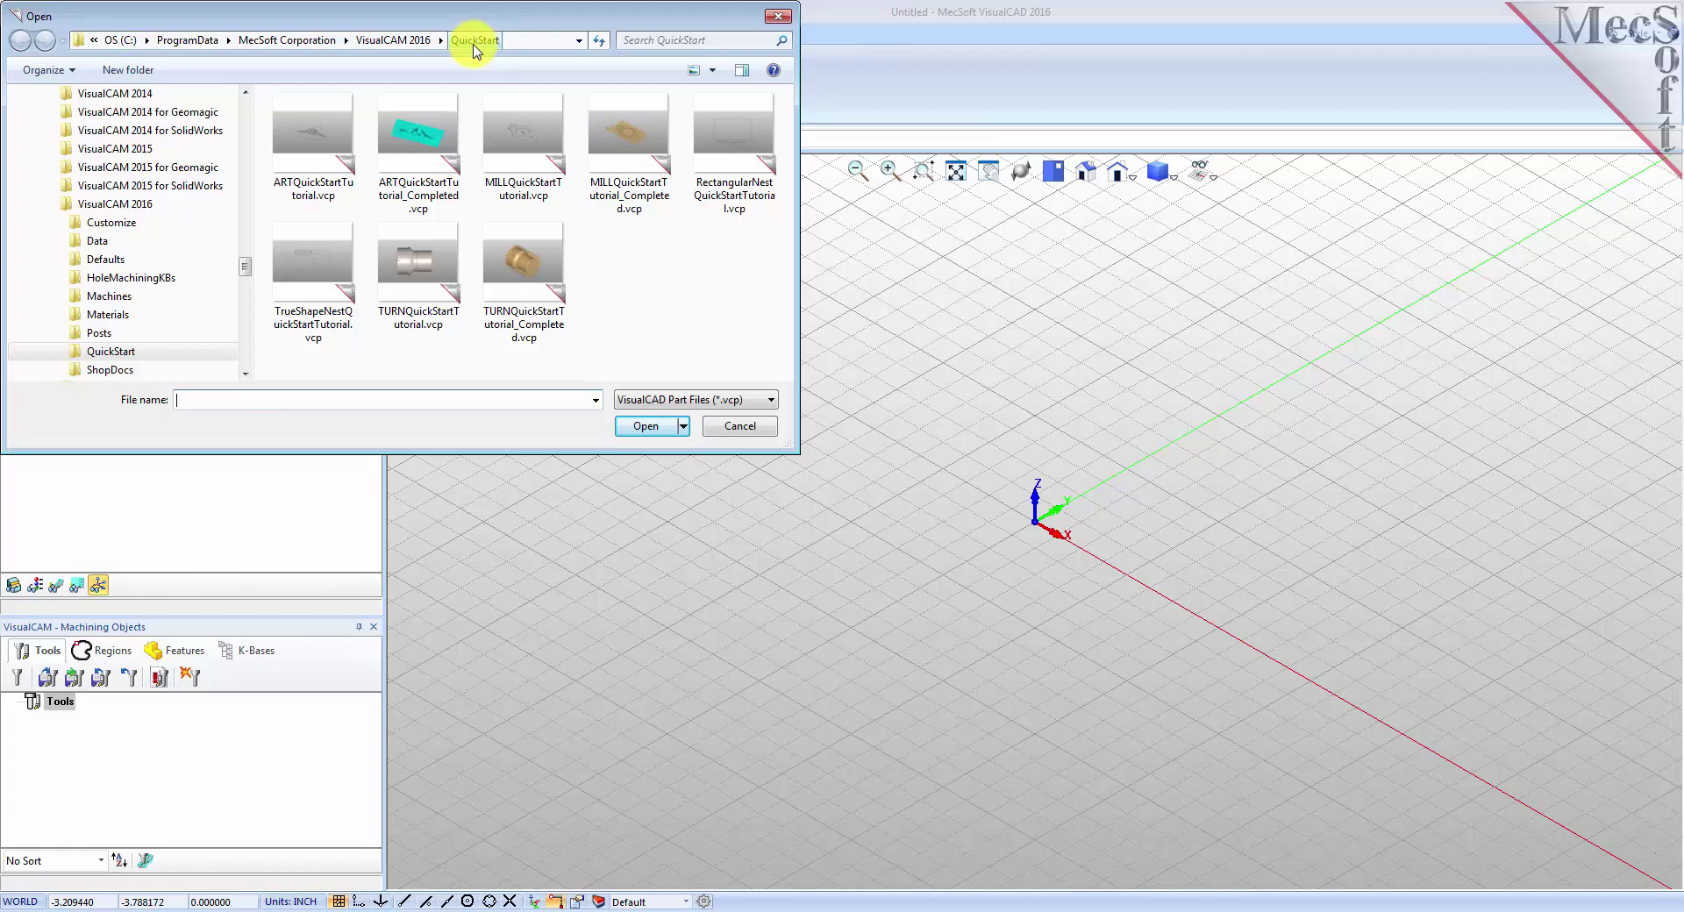
{"action": "left_click", "coordinate": [536, 192]}
{"action": "double_click", "coordinate": [536, 192]}
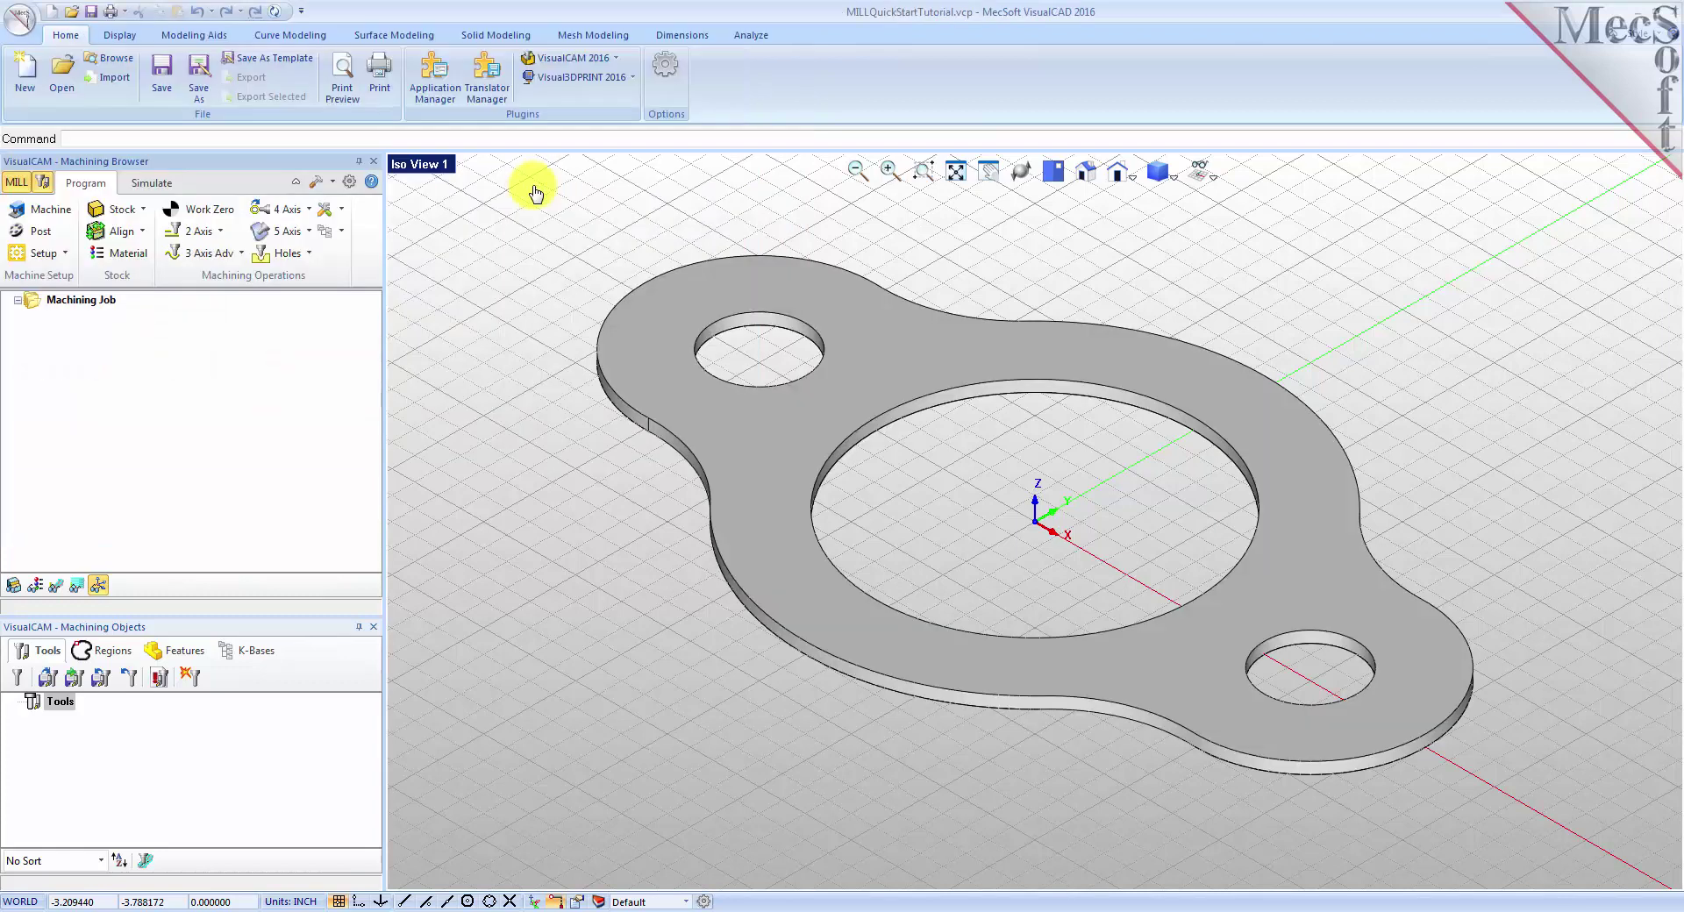
{"action": "scroll", "coordinate": [1042, 544], "scroll_direction": "up", "scroll_amount": 2}
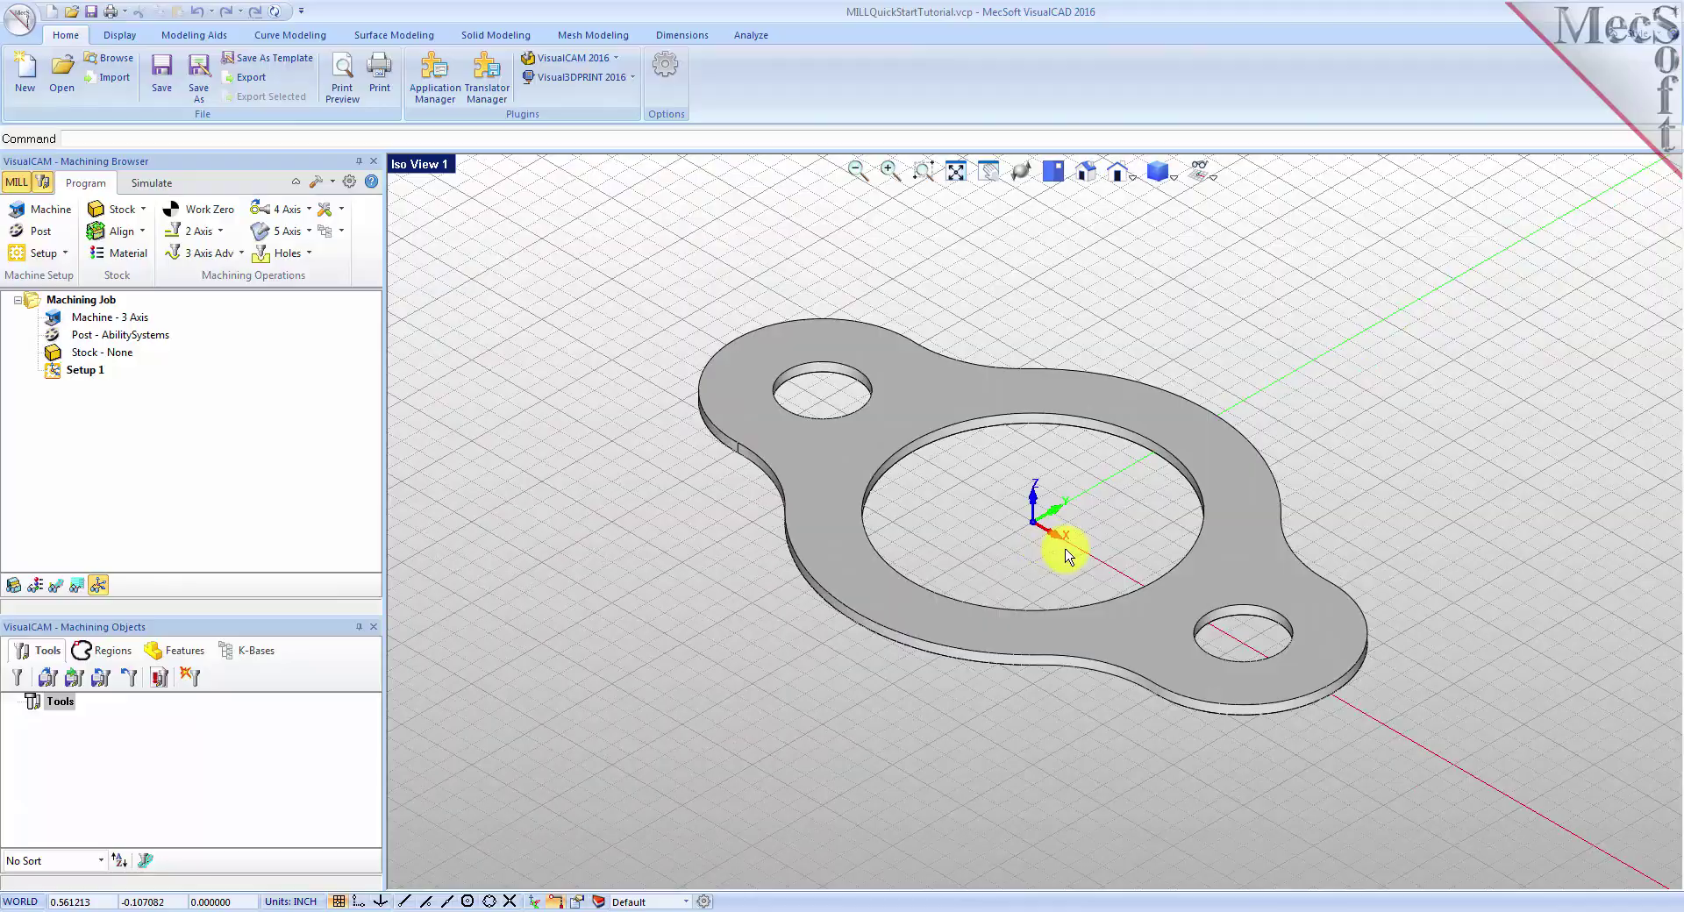
{"action": "mouse_move", "coordinate": [1076, 562]}
{"action": "middle_mouse_down"}
{"action": "mouse_move", "coordinate": [1008, 545]}
{"action": "mouse_move", "coordinate": [936, 470]}
{"action": "mouse_move", "coordinate": [976, 535]}
{"action": "mouse_move", "coordinate": [1071, 571]}
{"action": "middle_mouse_up"}
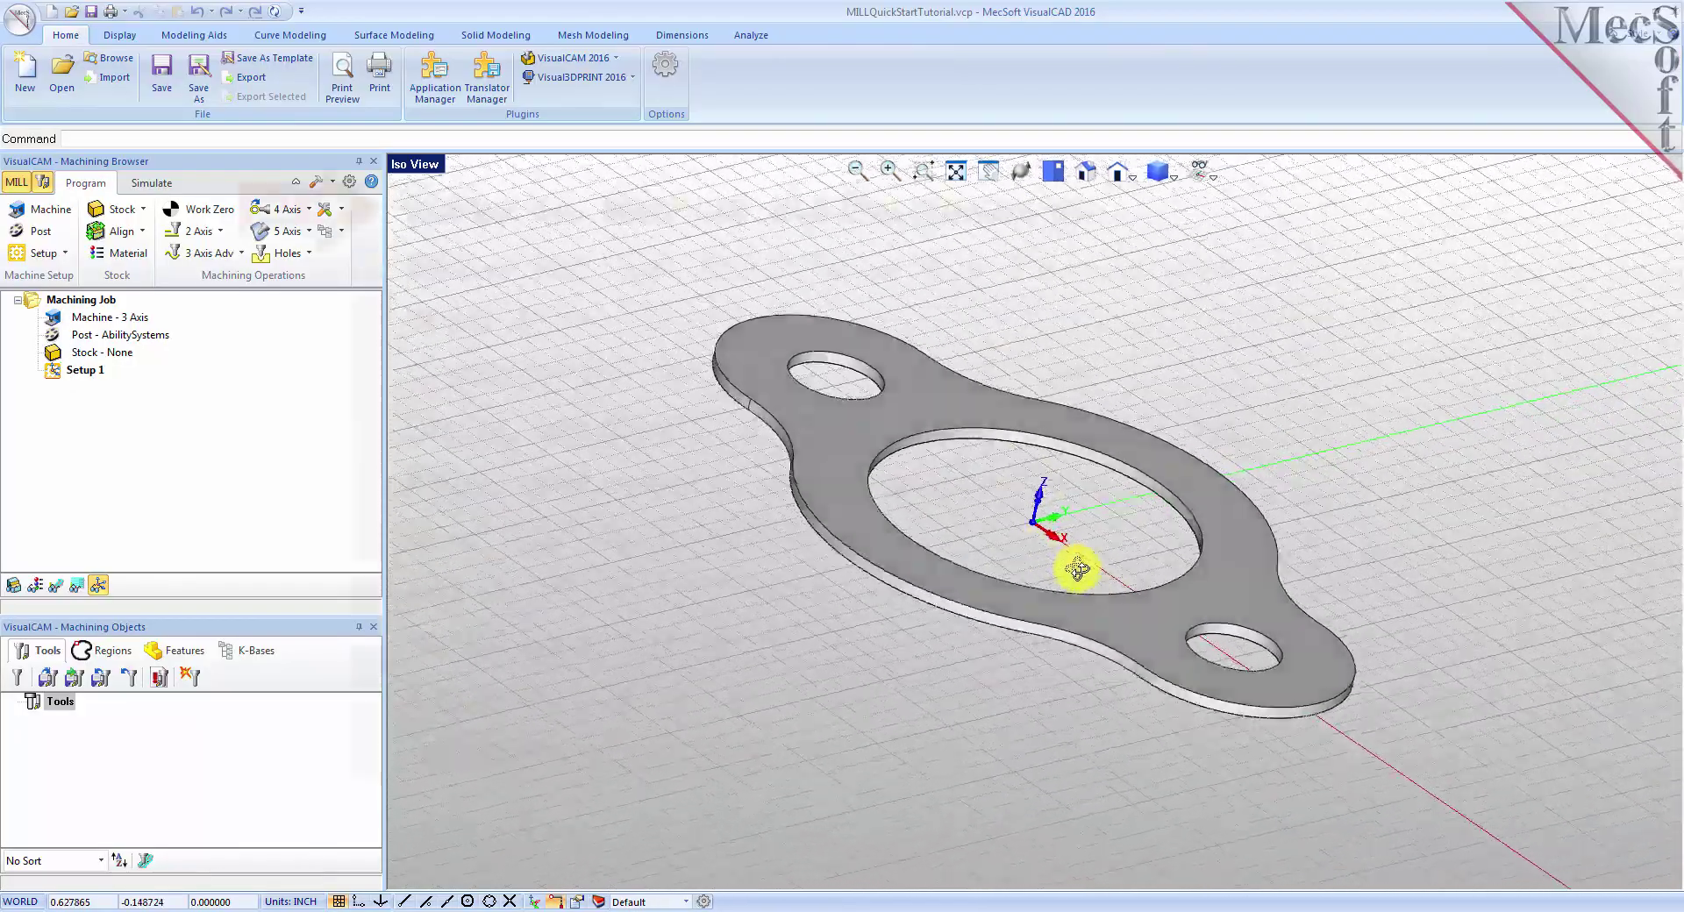
{"action": "left_click", "coordinate": [1083, 168]}
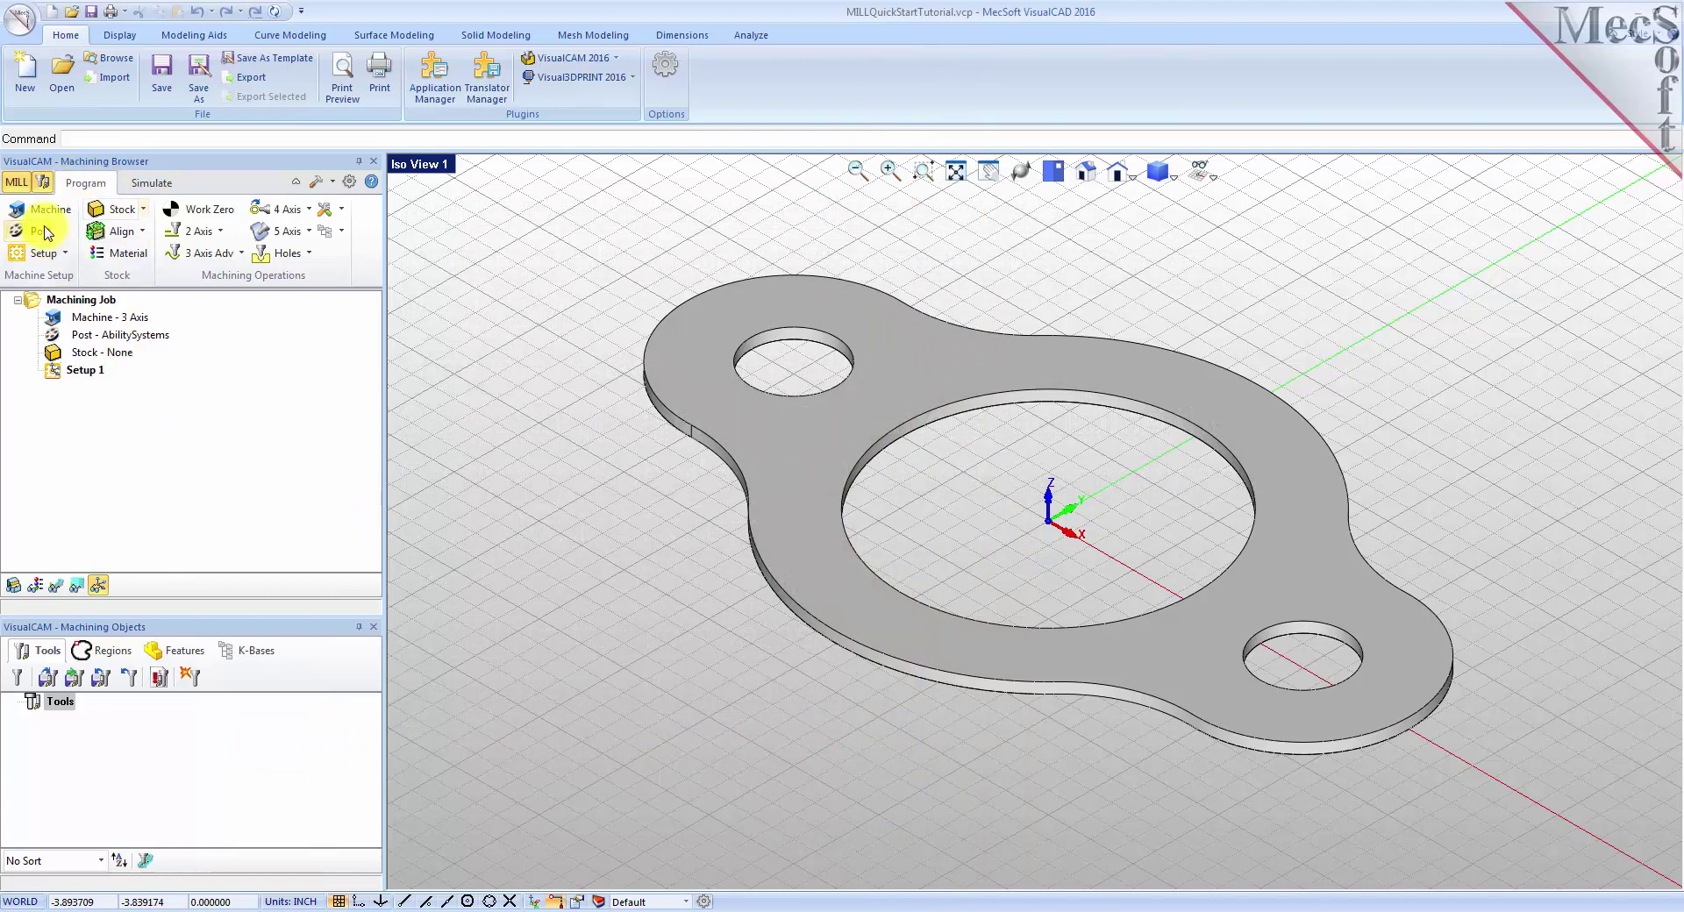
Confirm the machine as a Manual Definition 3 Axis mill.
{"action": "left_click", "coordinate": [44, 214]}
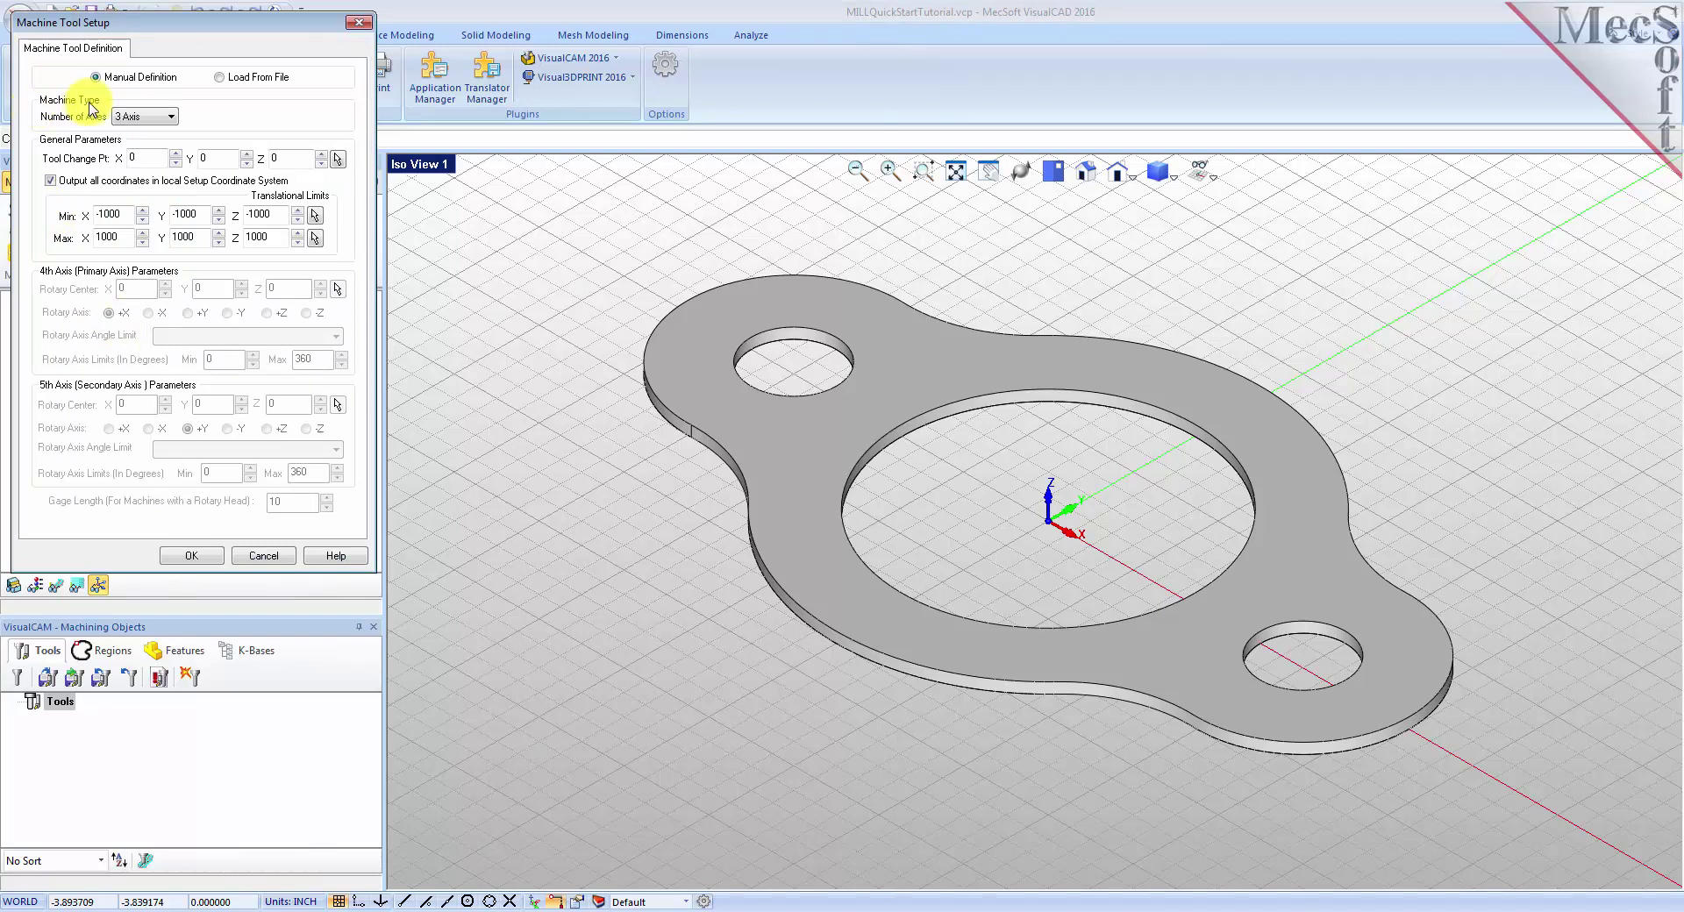
{"action": "left_click", "coordinate": [149, 117]}
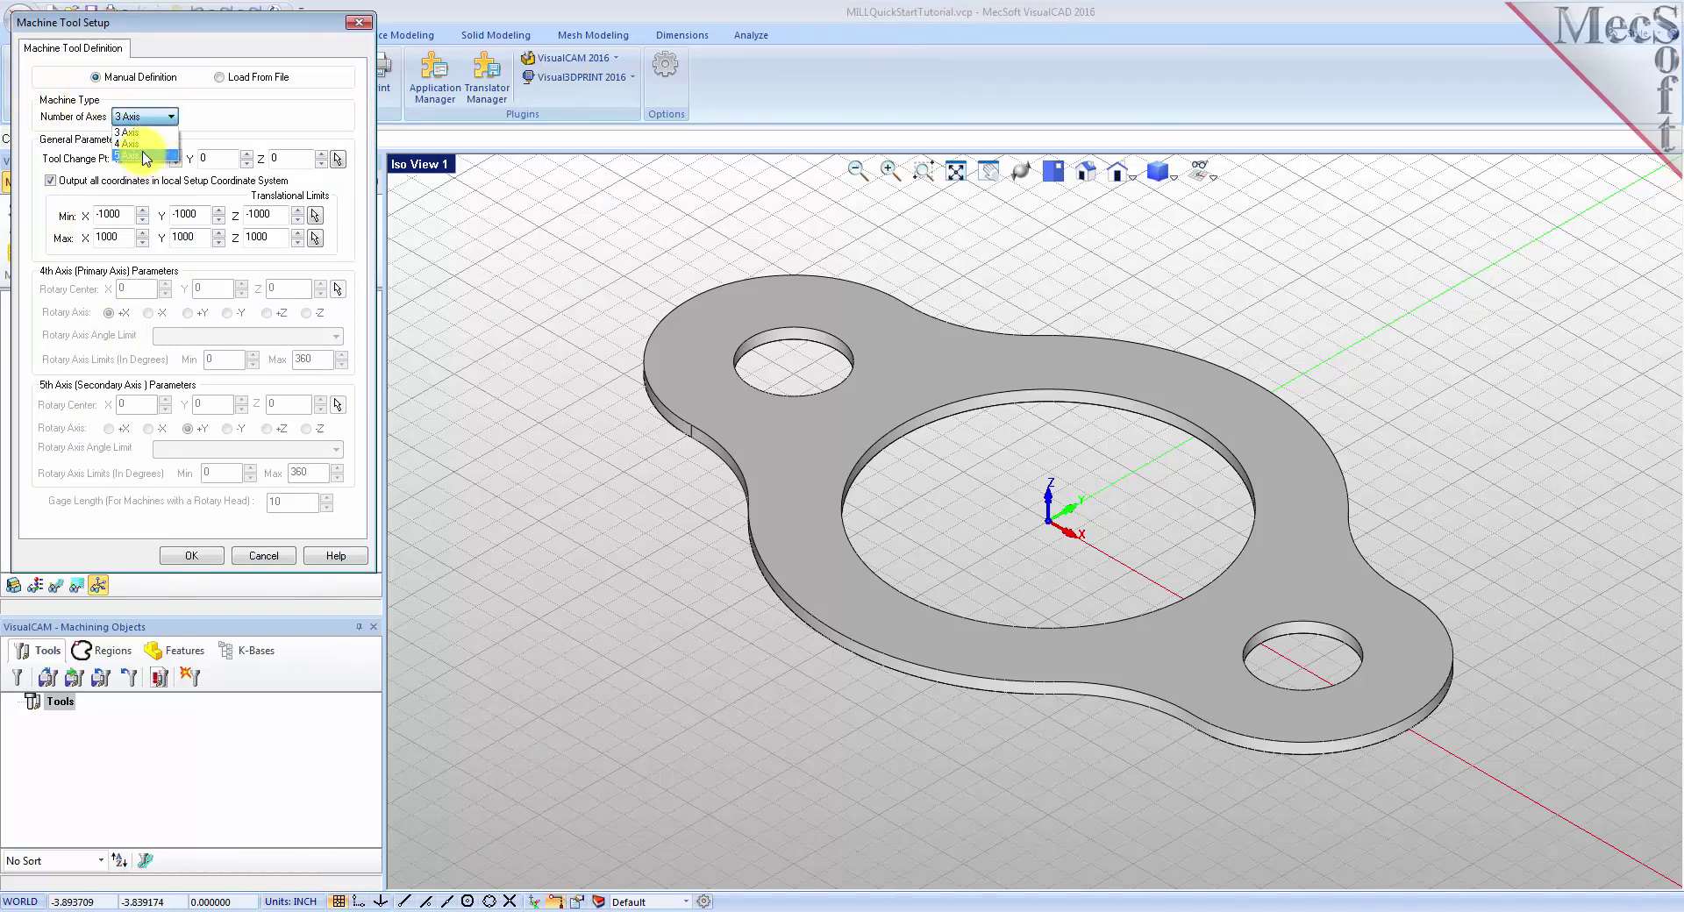
{"action": "left_click", "coordinate": [150, 133]}
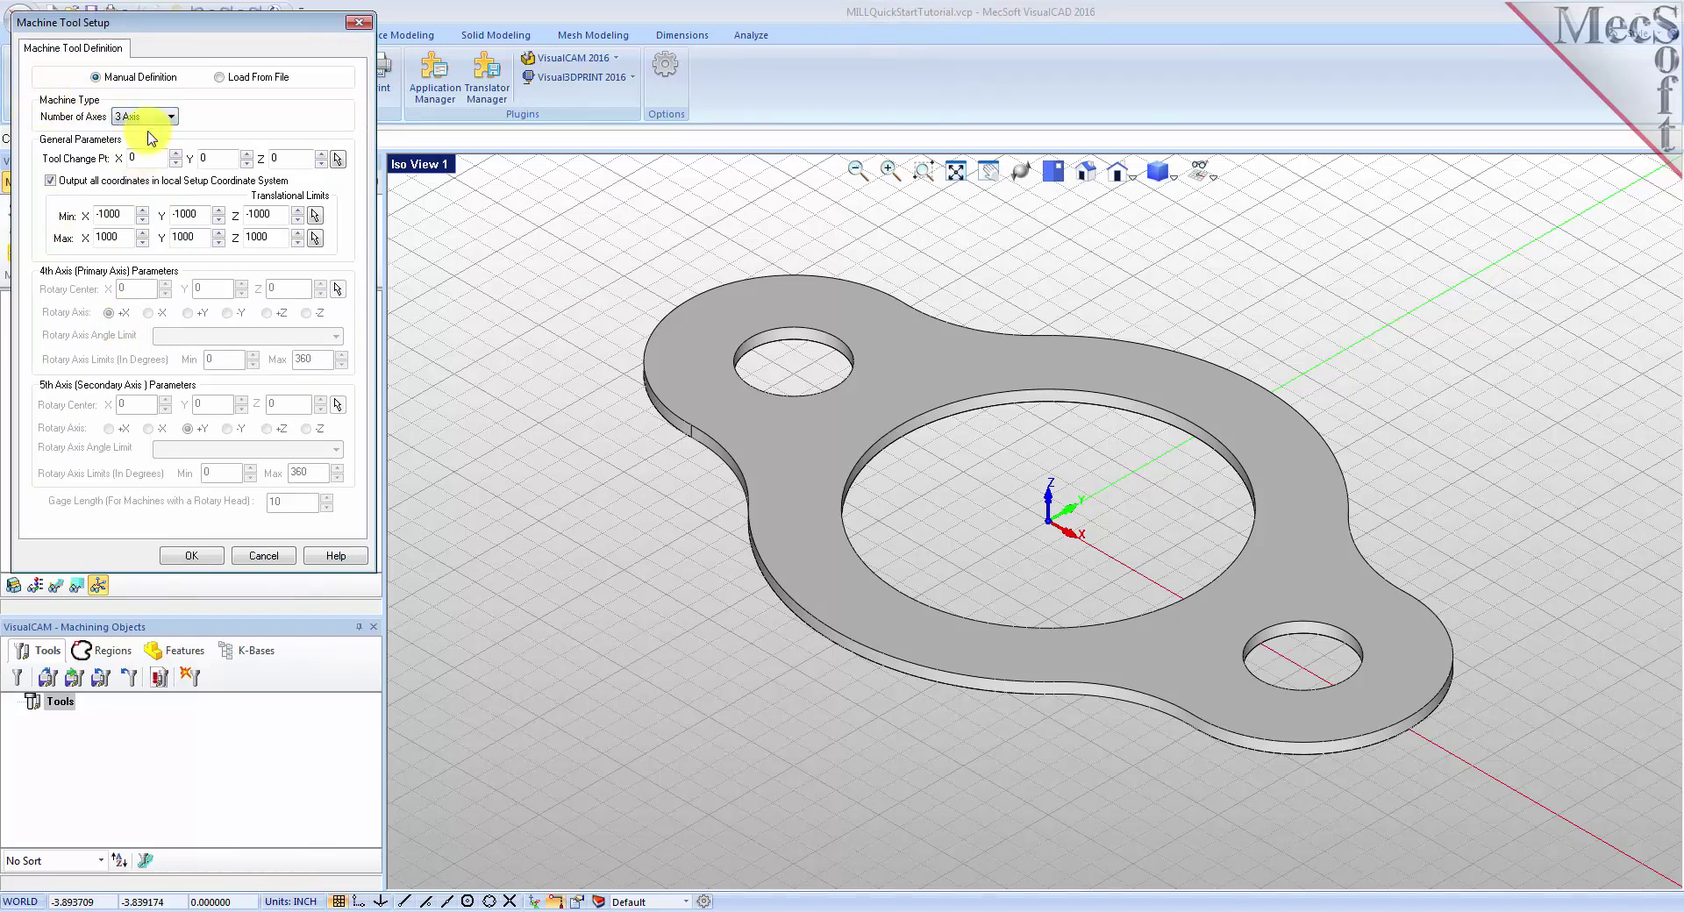
{"action": "left_click", "coordinate": [200, 559]}
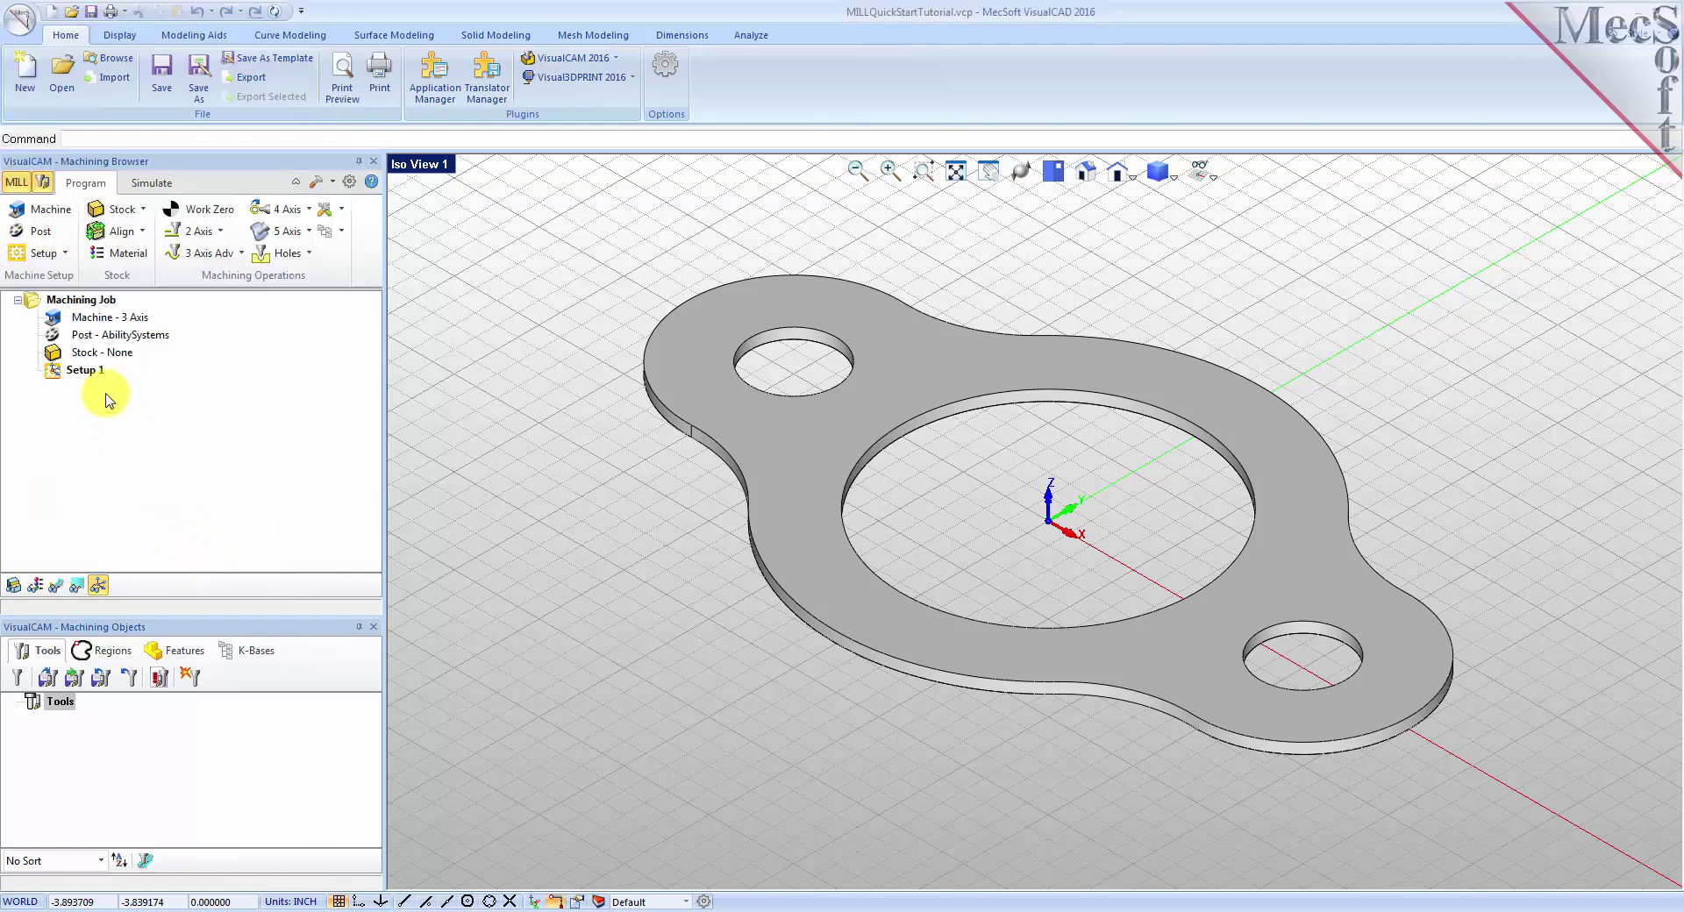
{"action": "left_click", "coordinate": [69, 317]}
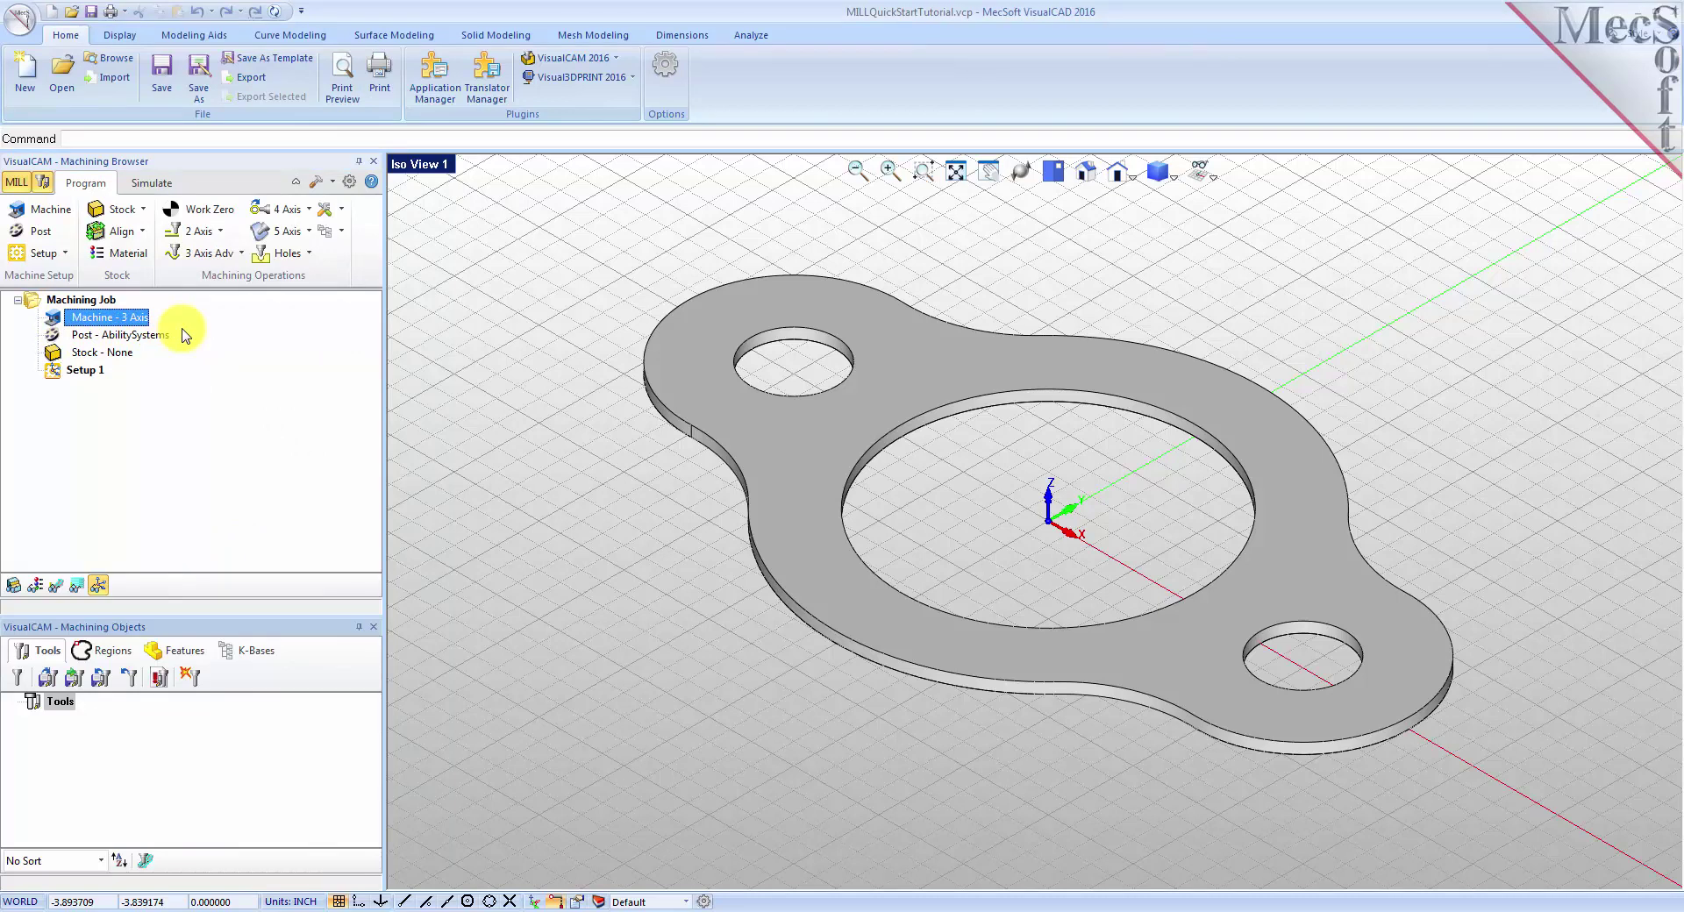
Set the post processor to Haas with the .nc posted file extension, then select Setup 1.
{"action": "left_click", "coordinate": [41, 233]}
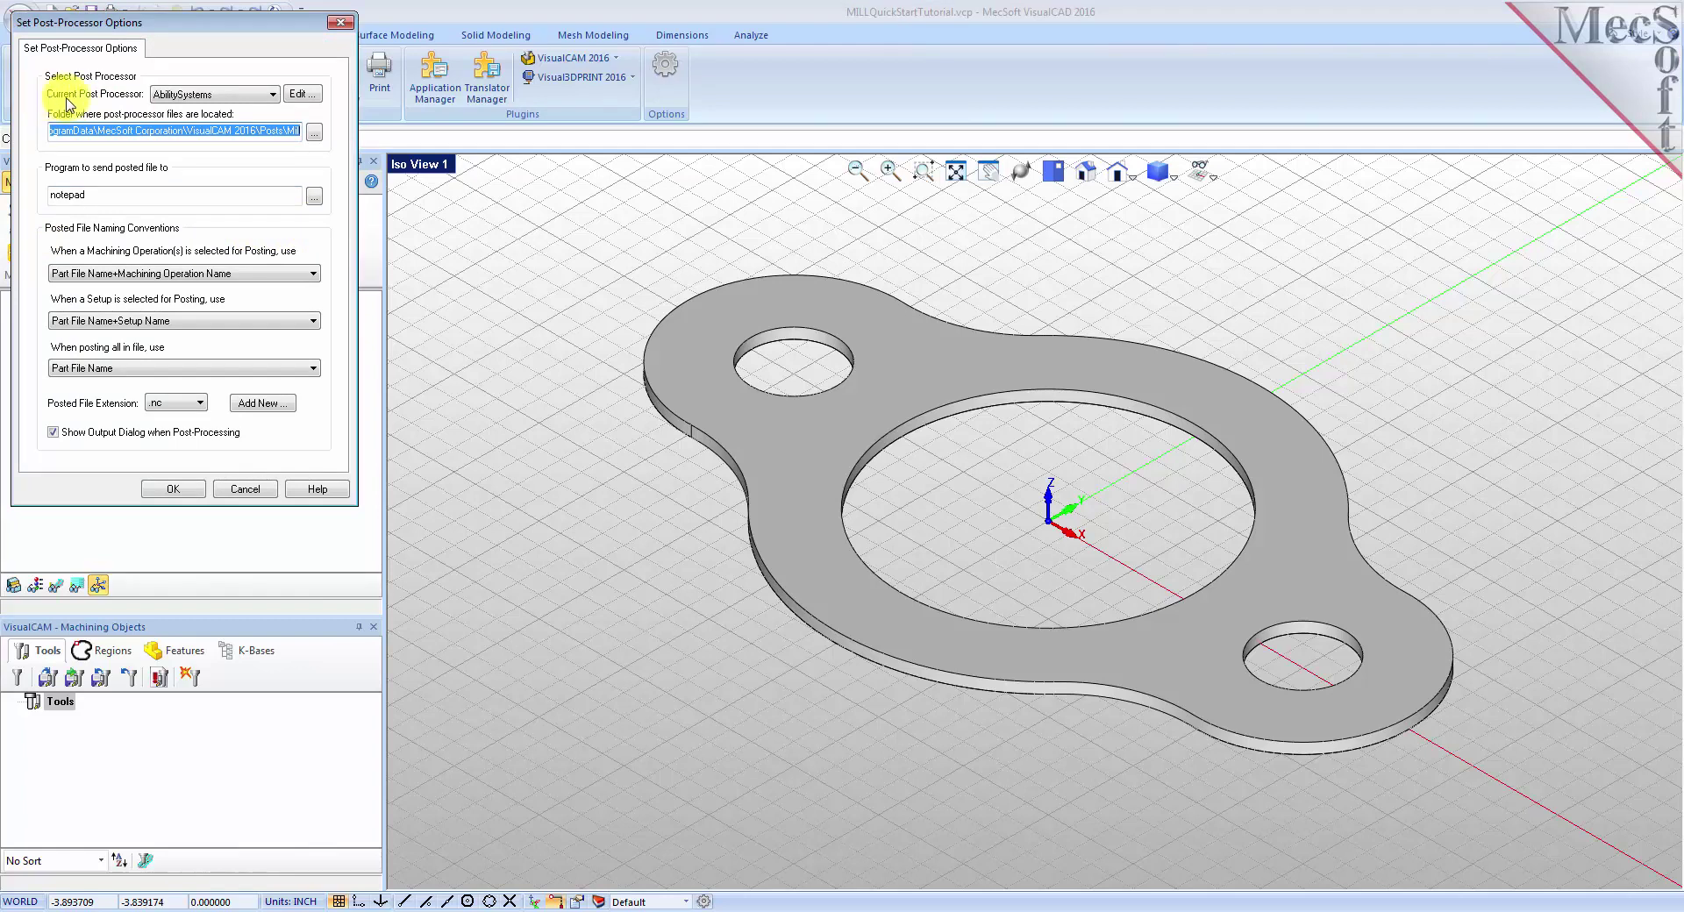
{"action": "left_click", "coordinate": [268, 97]}
{"action": "scroll", "coordinate": [255, 255], "scroll_direction": "down", "scroll_amount": 15}
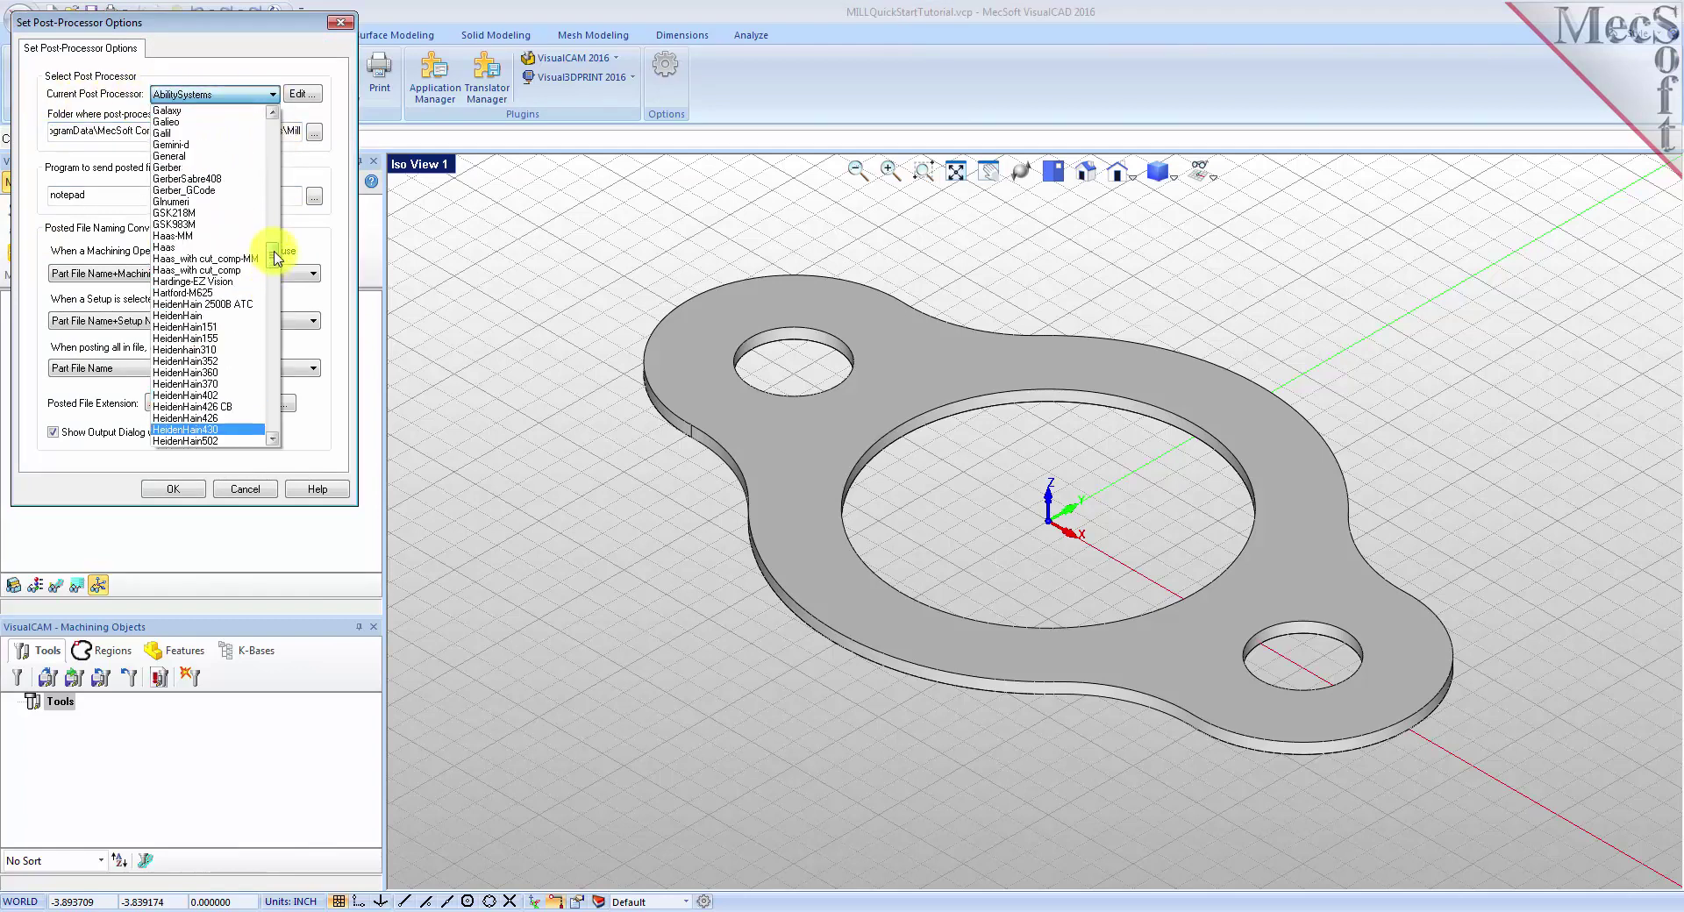
{"action": "left_click", "coordinate": [186, 249]}
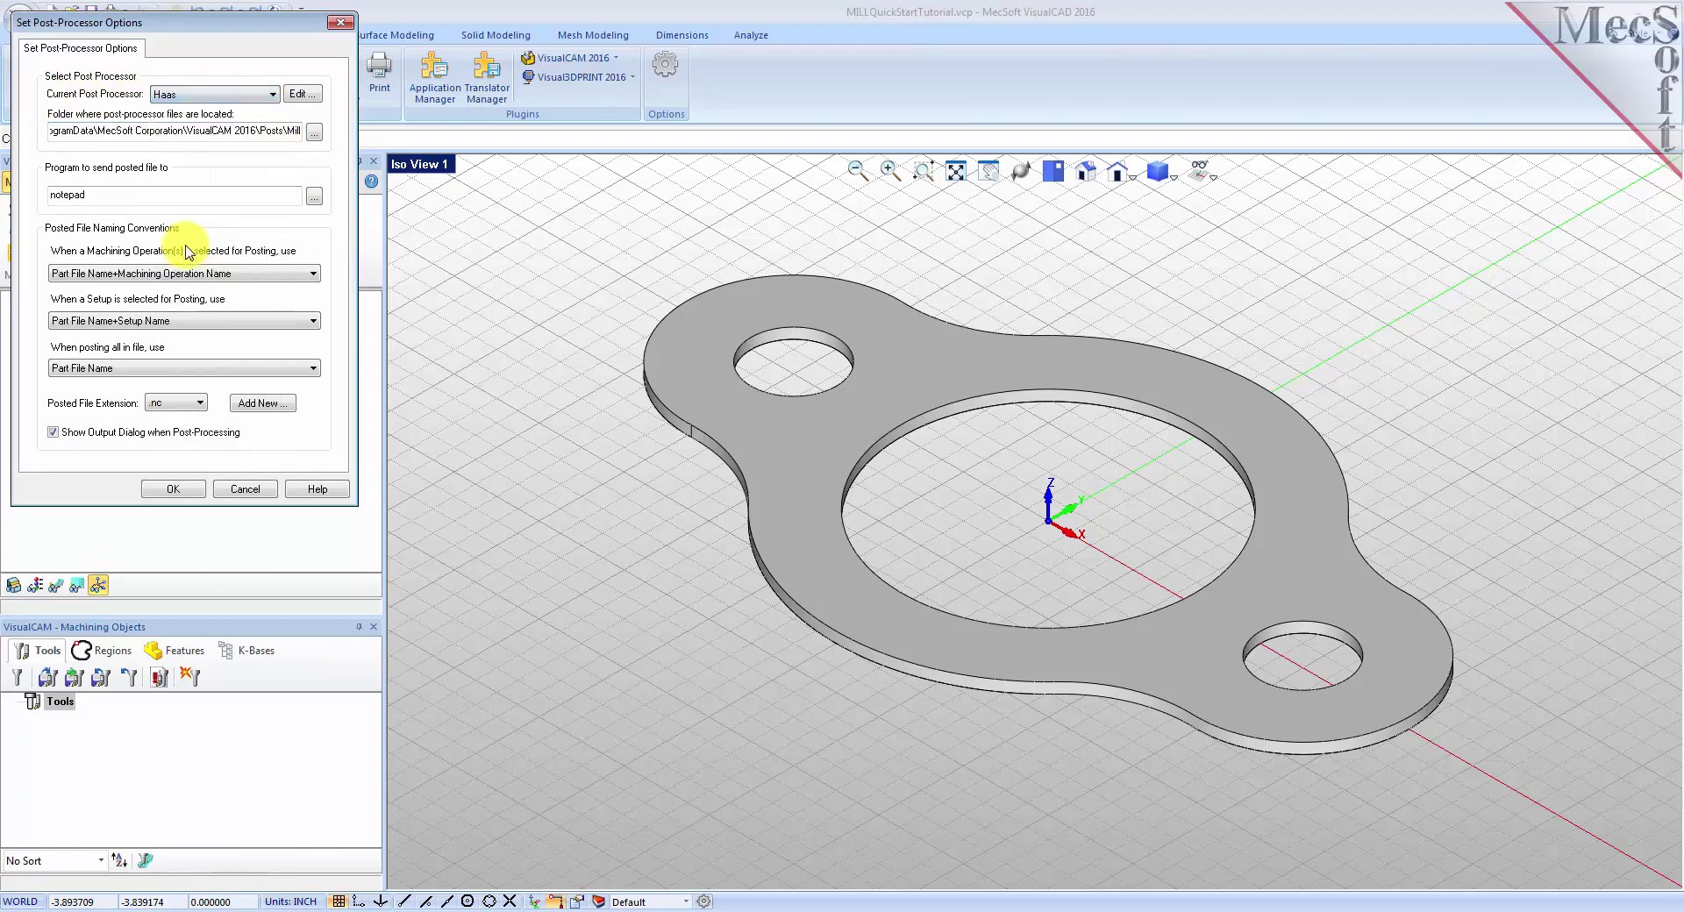
{"action": "left_click", "coordinate": [187, 403]}
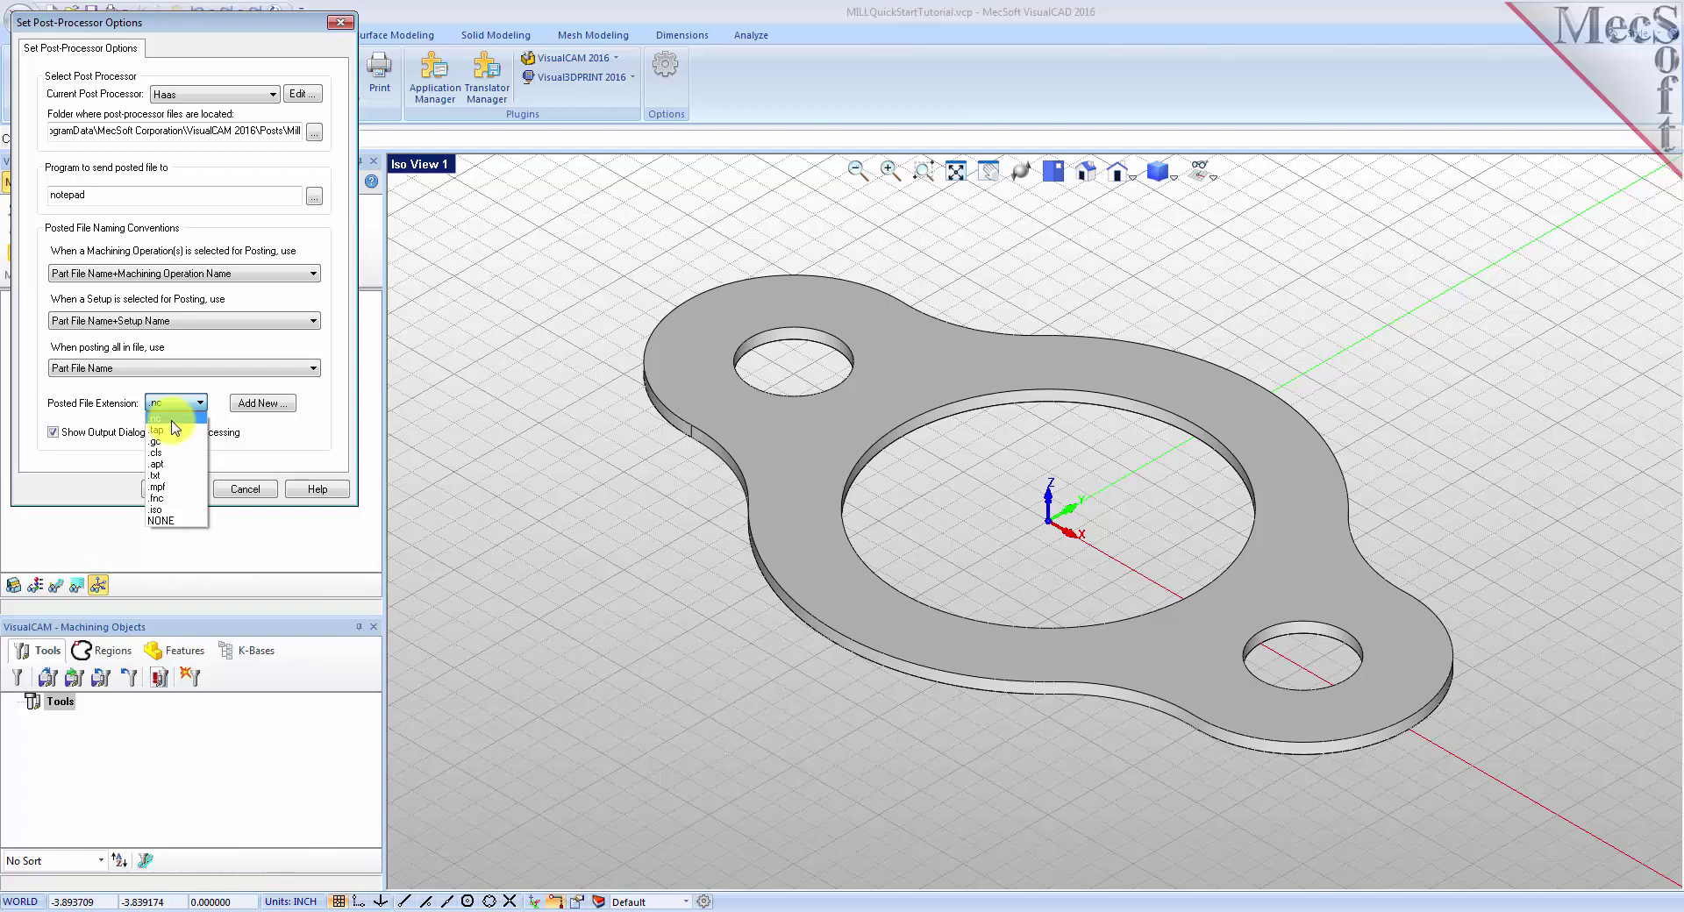
{"action": "left_click", "coordinate": [173, 420]}
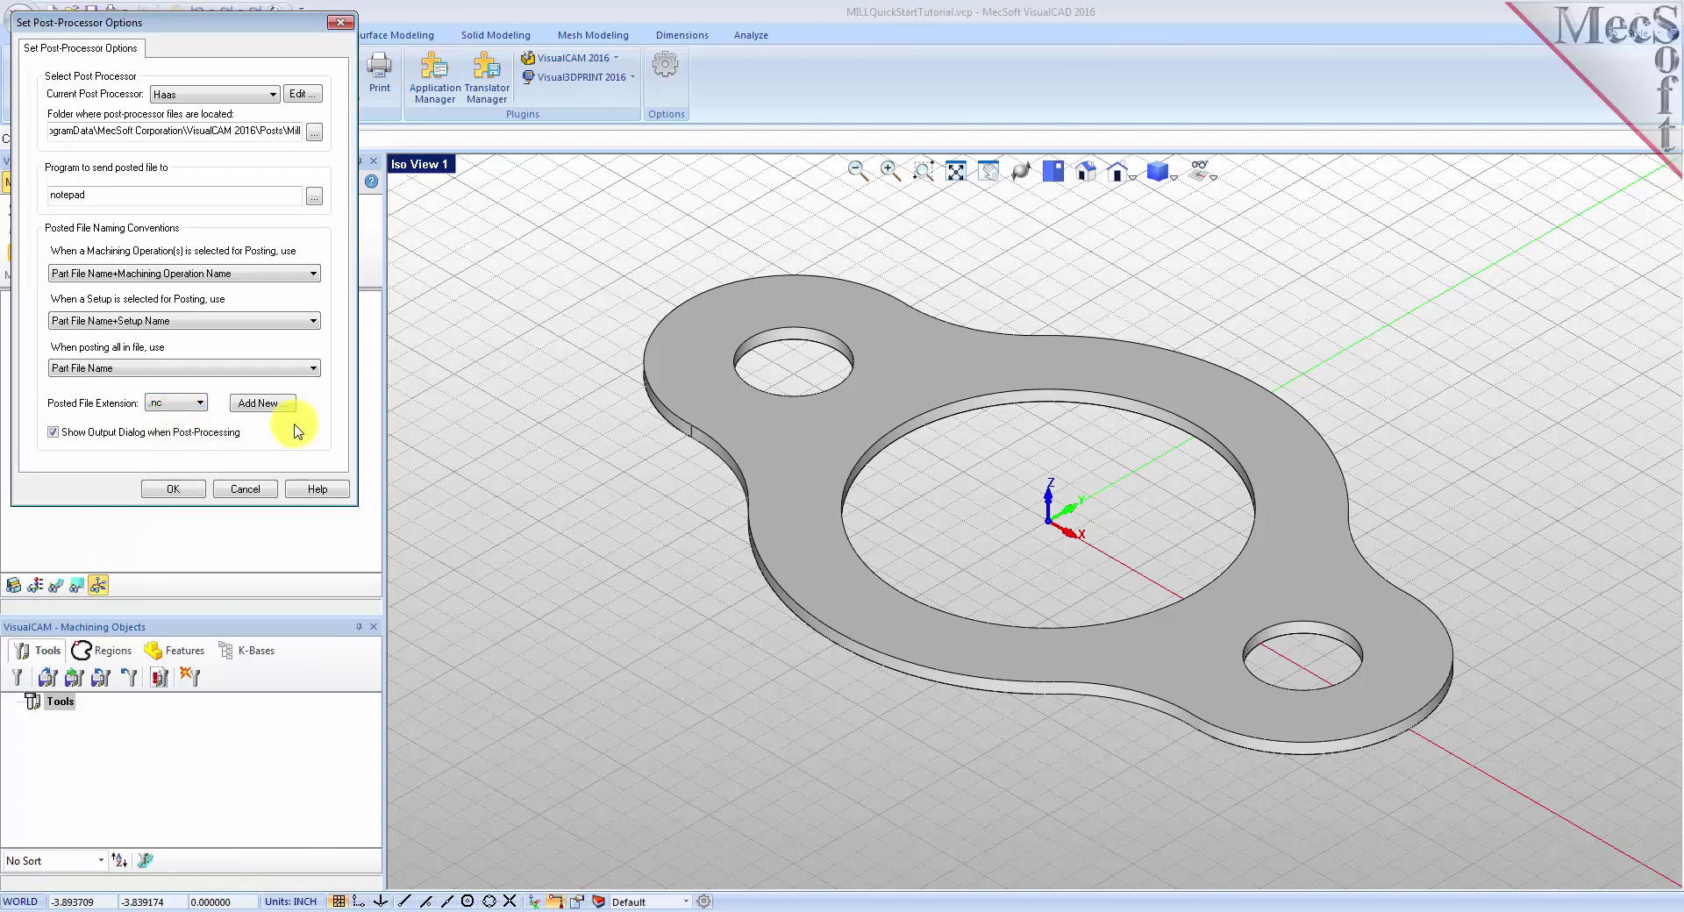
{"action": "left_click", "coordinate": [184, 491]}
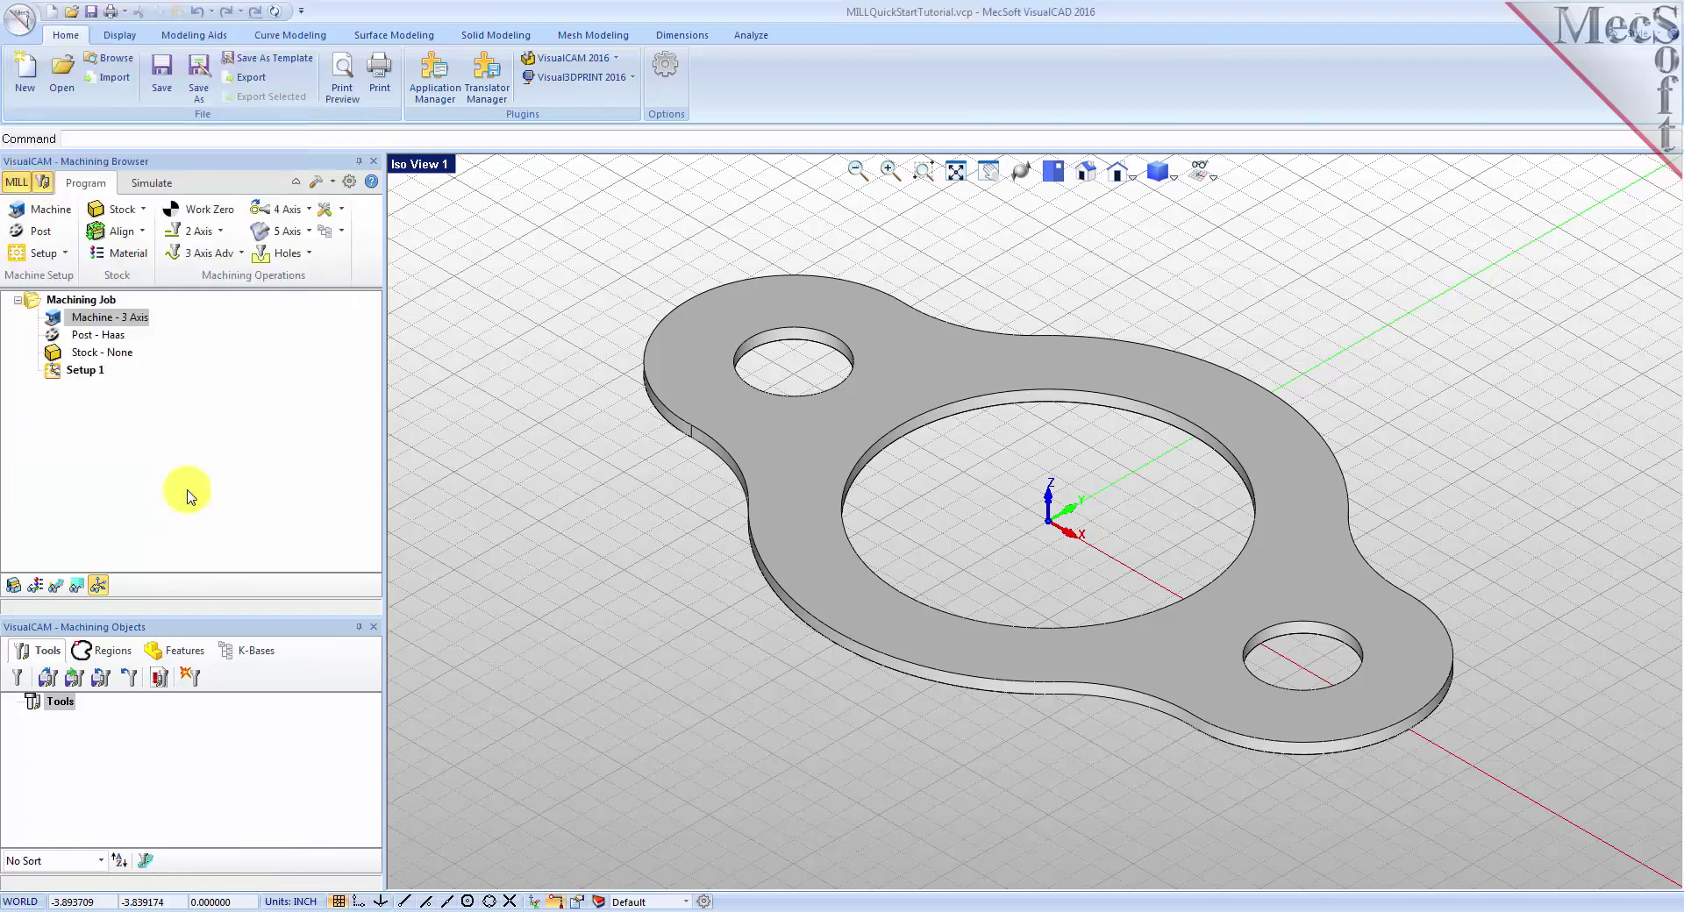
{"action": "left_click", "coordinate": [57, 336]}
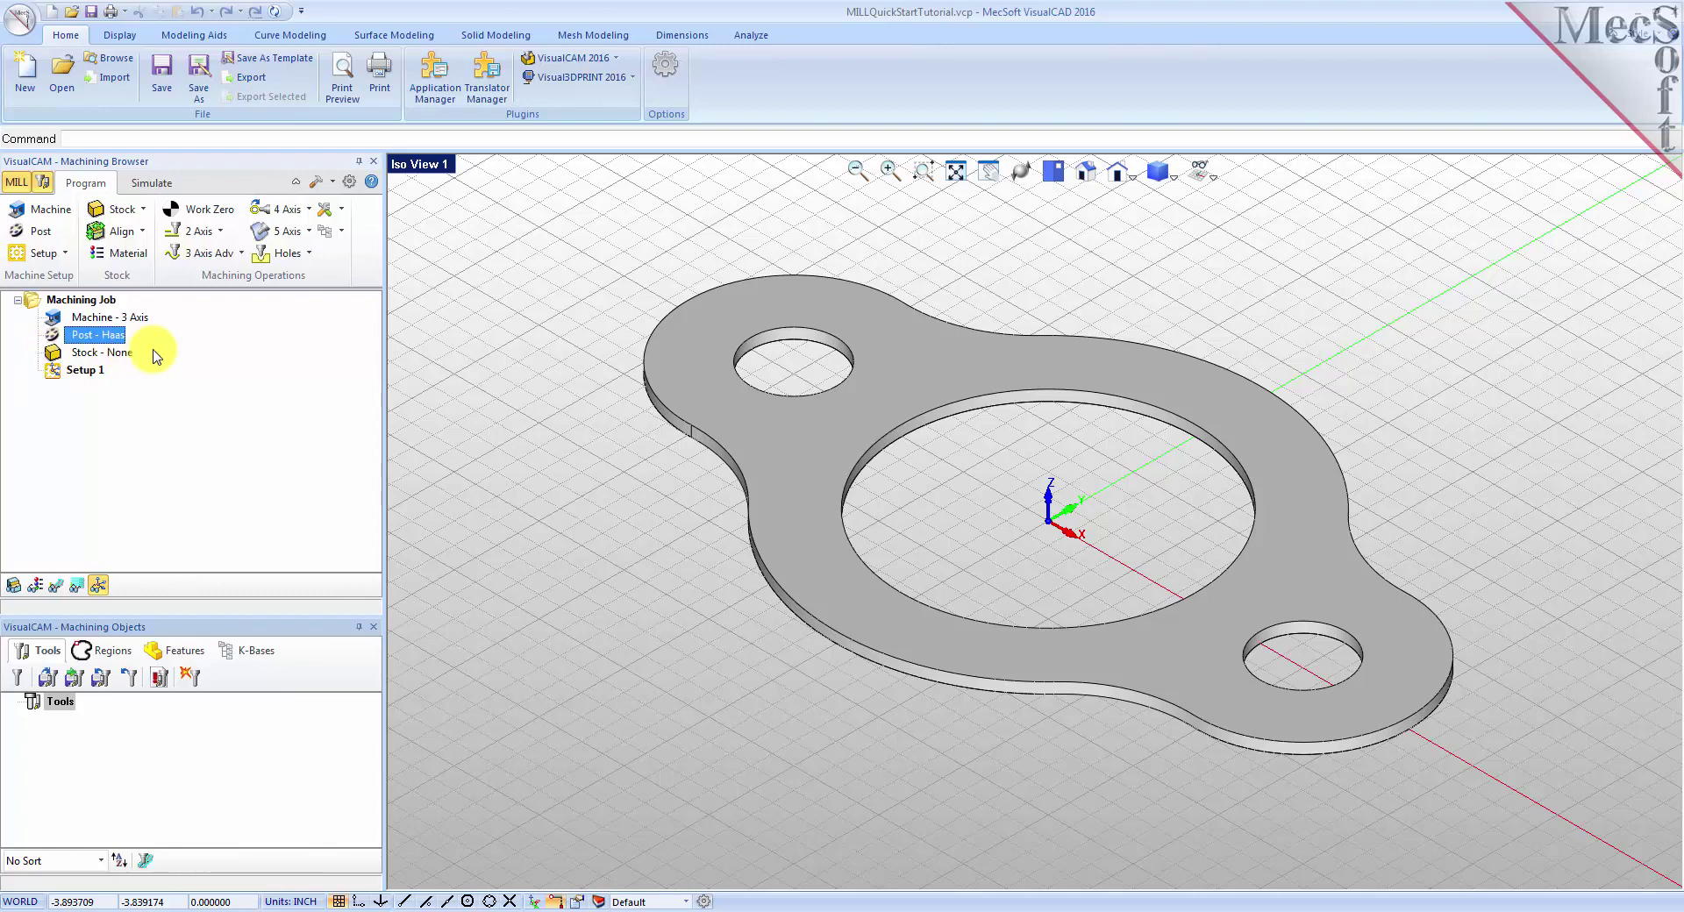
{"action": "left_click", "coordinate": [52, 370]}
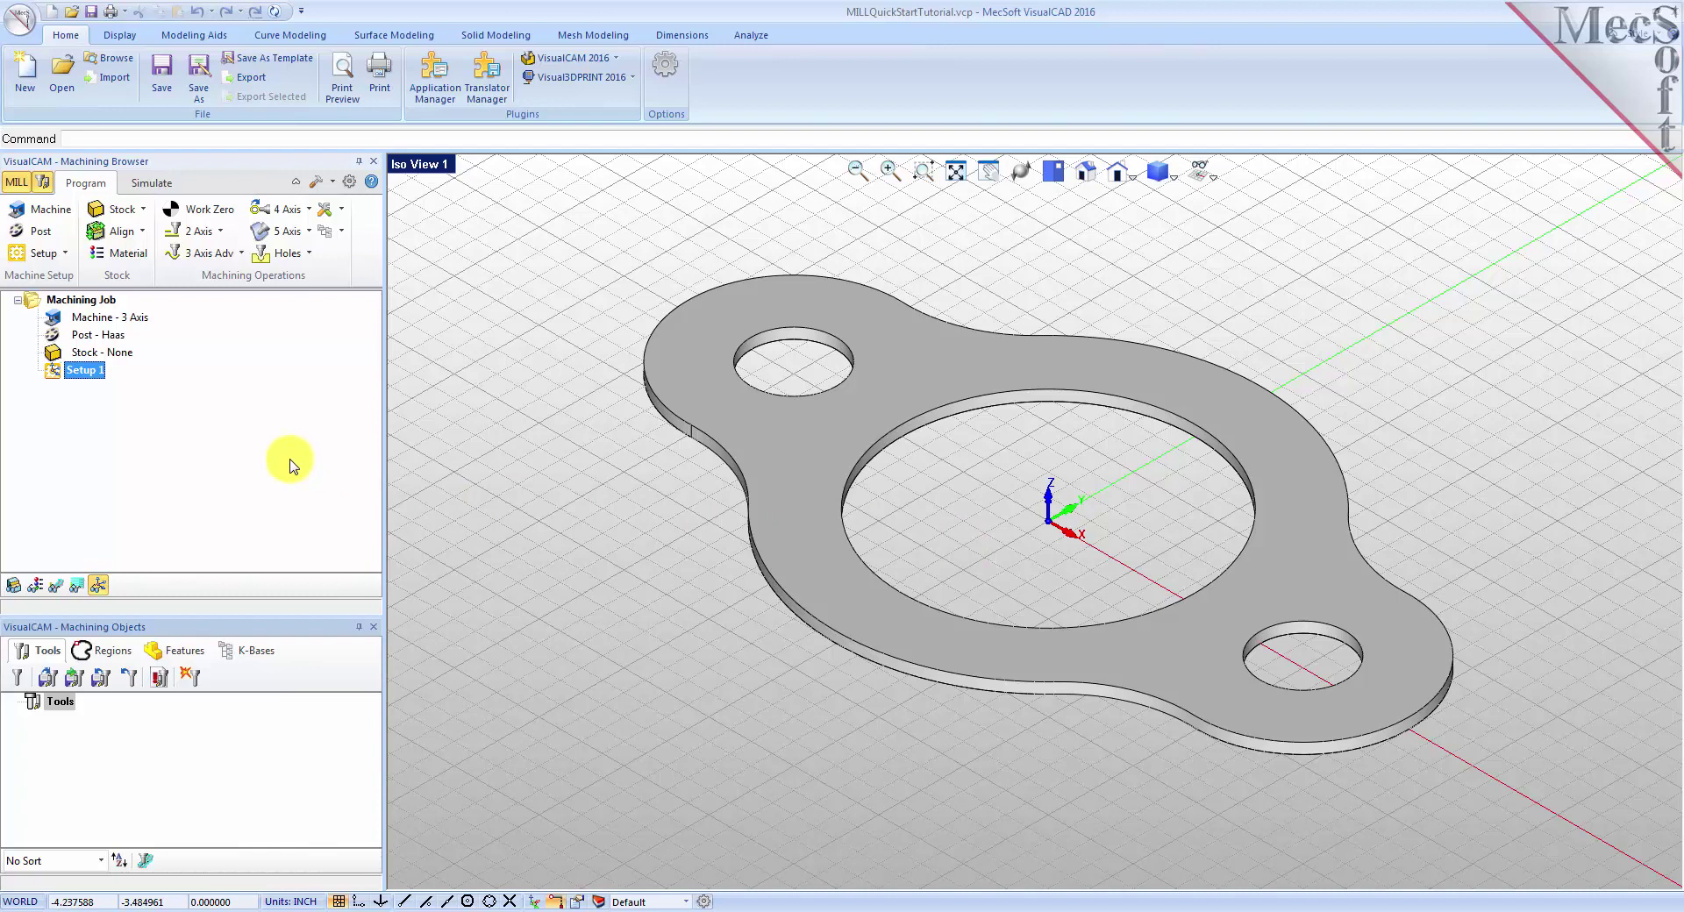
Create a 10 × 6 × 0.125 box stock referenced at the lower-left corner.
{"action": "left_click", "coordinate": [147, 209]}
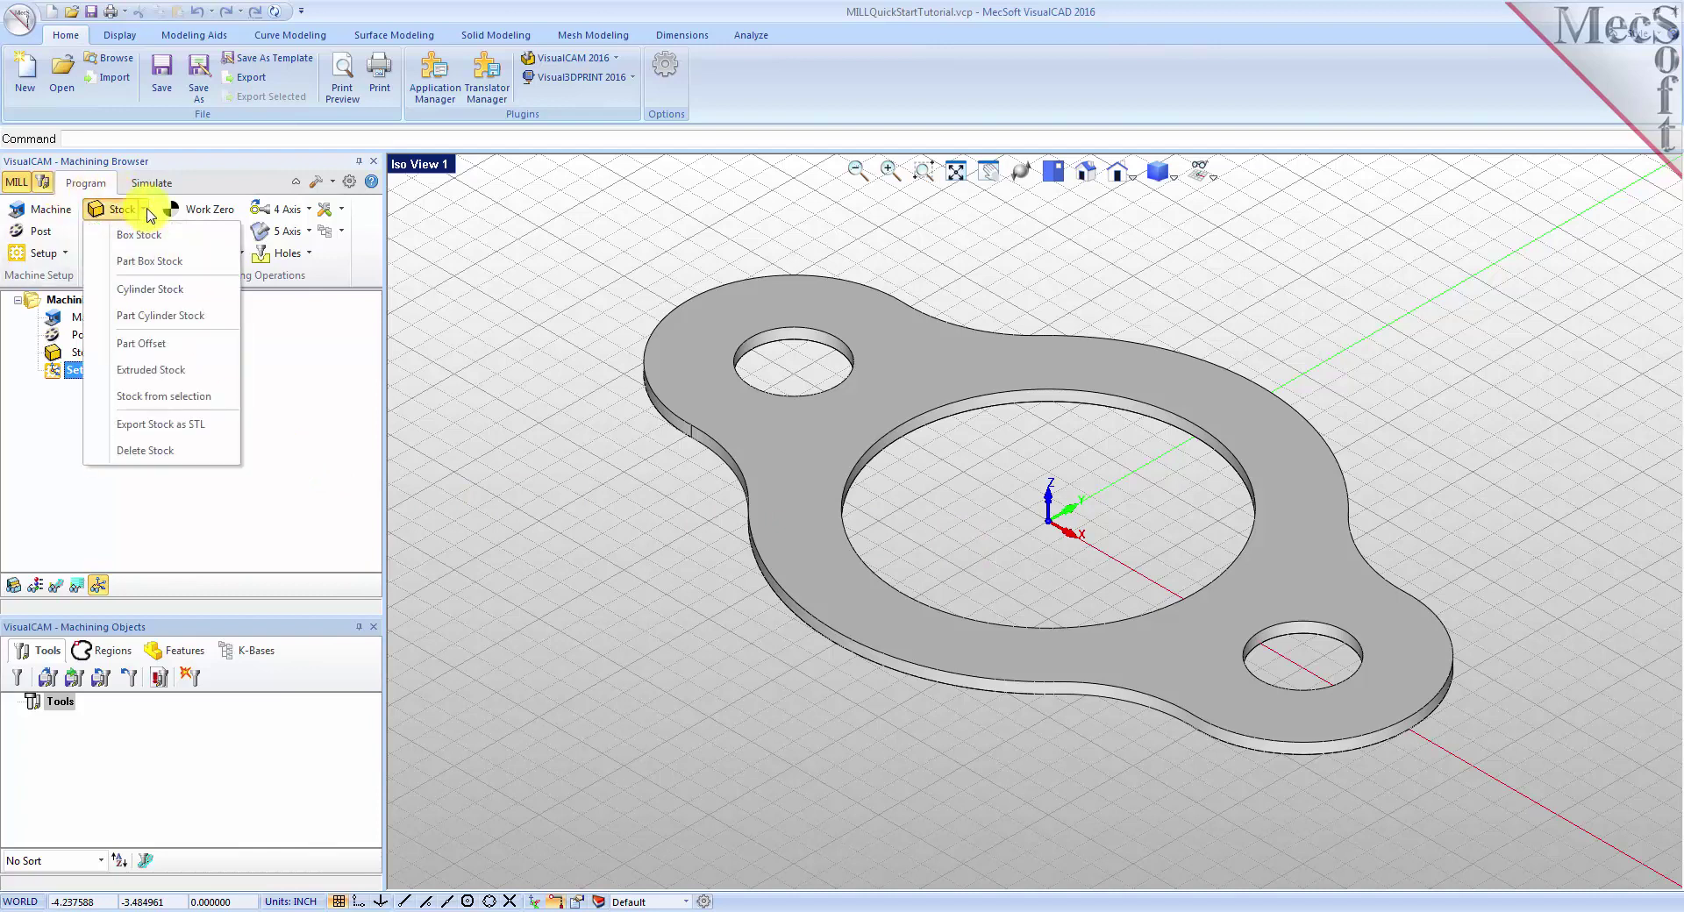
{"action": "left_click", "coordinate": [200, 243]}
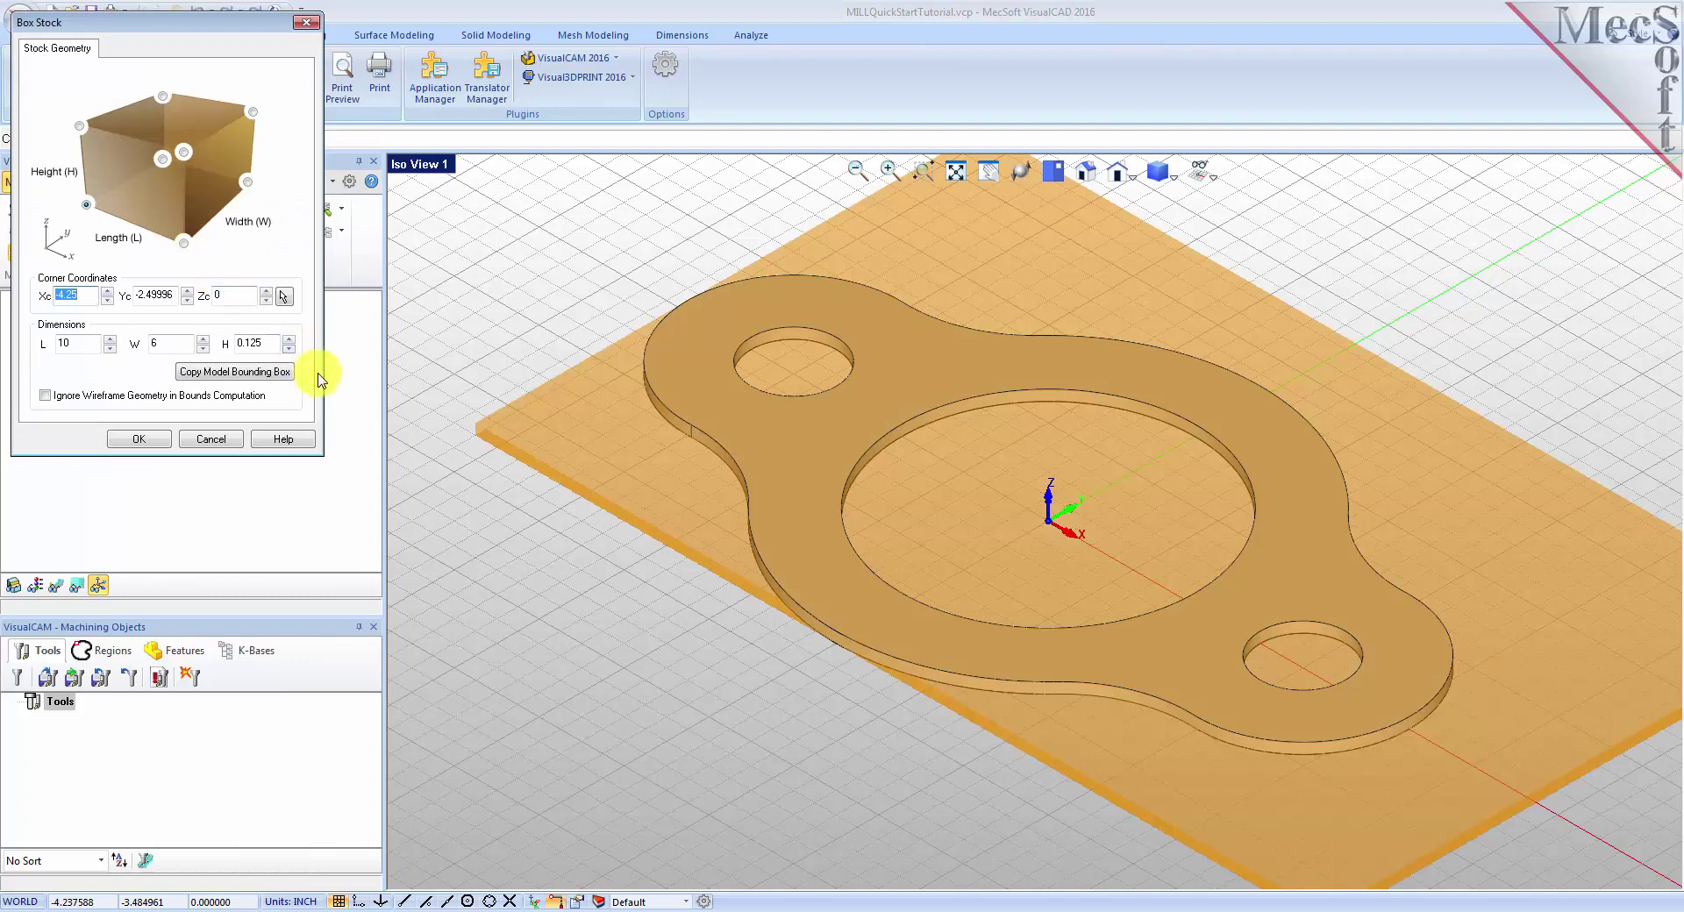
{"action": "left_click_drag", "start_coordinate": [93, 344], "coordinate": [45, 342]}
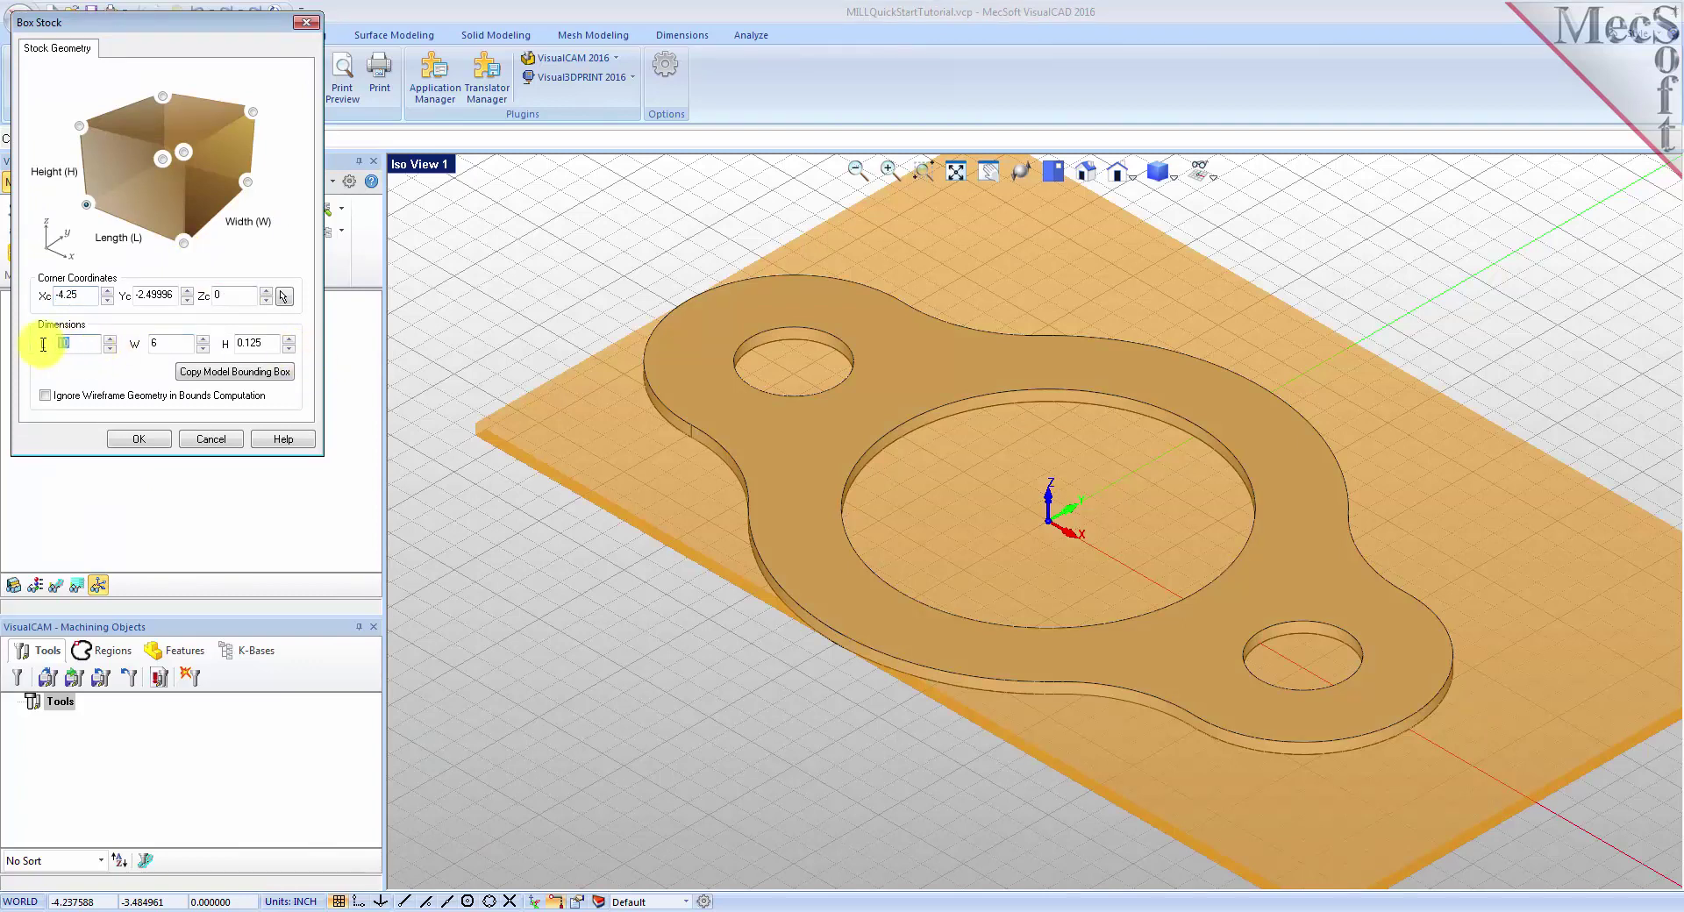
{"action": "type", "text": "10"}
{"action": "left_click_drag", "start_coordinate": [176, 343], "coordinate": [117, 342]}
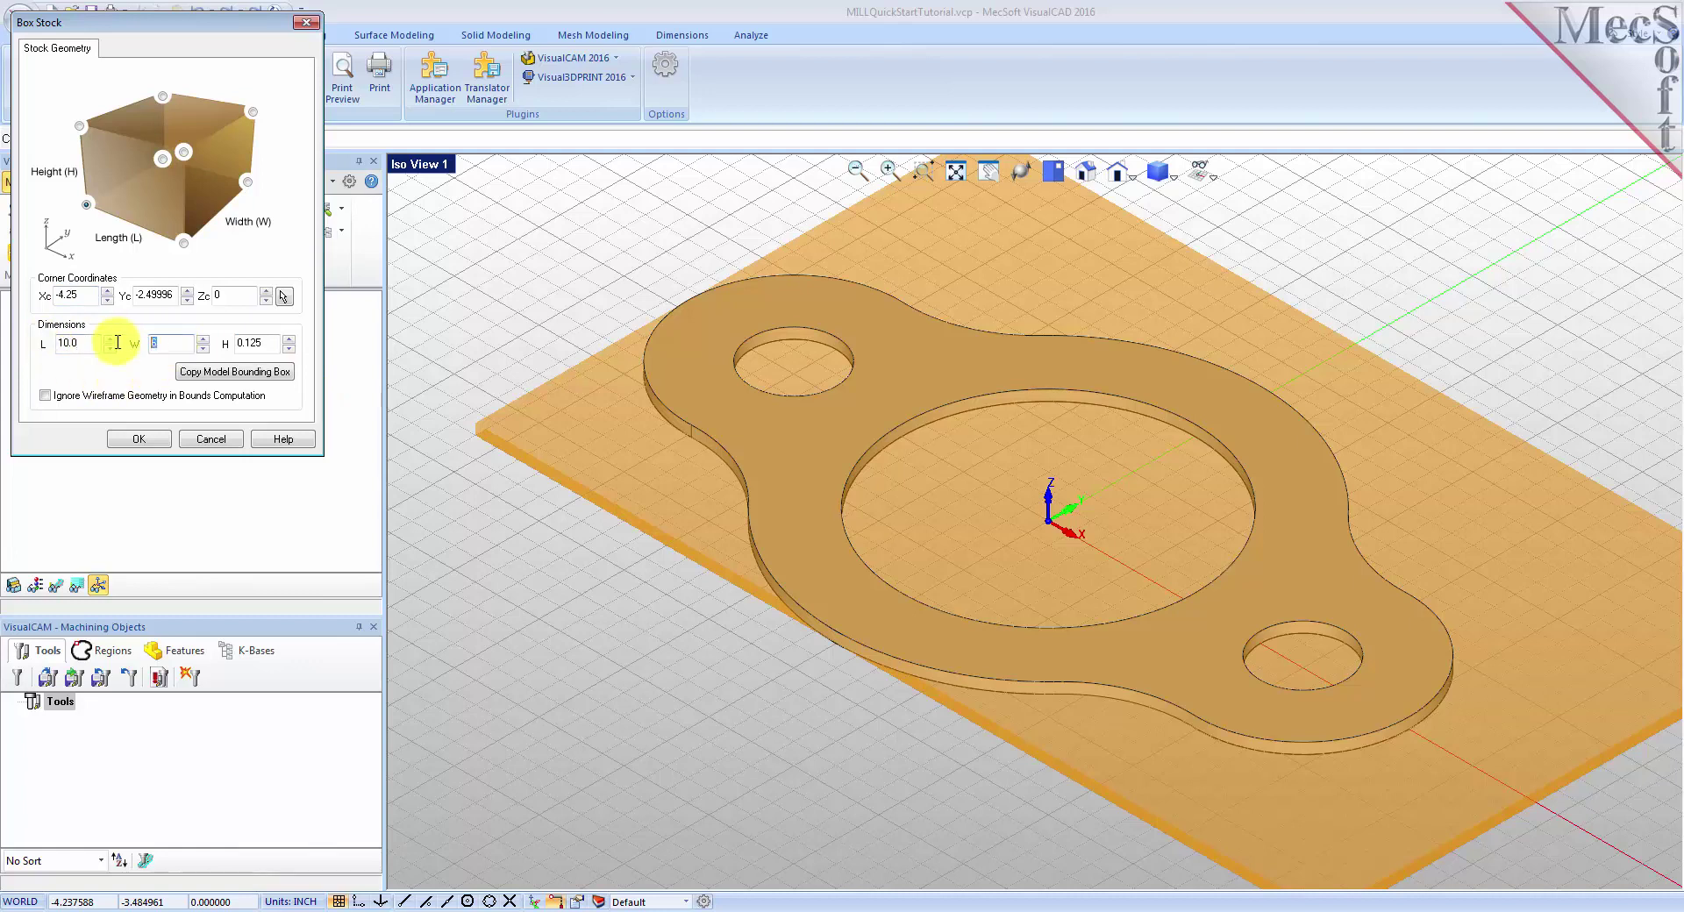
{"action": "type", "text": "6.0"}
{"action": "left_click_drag", "start_coordinate": [268, 343], "coordinate": [233, 343]}
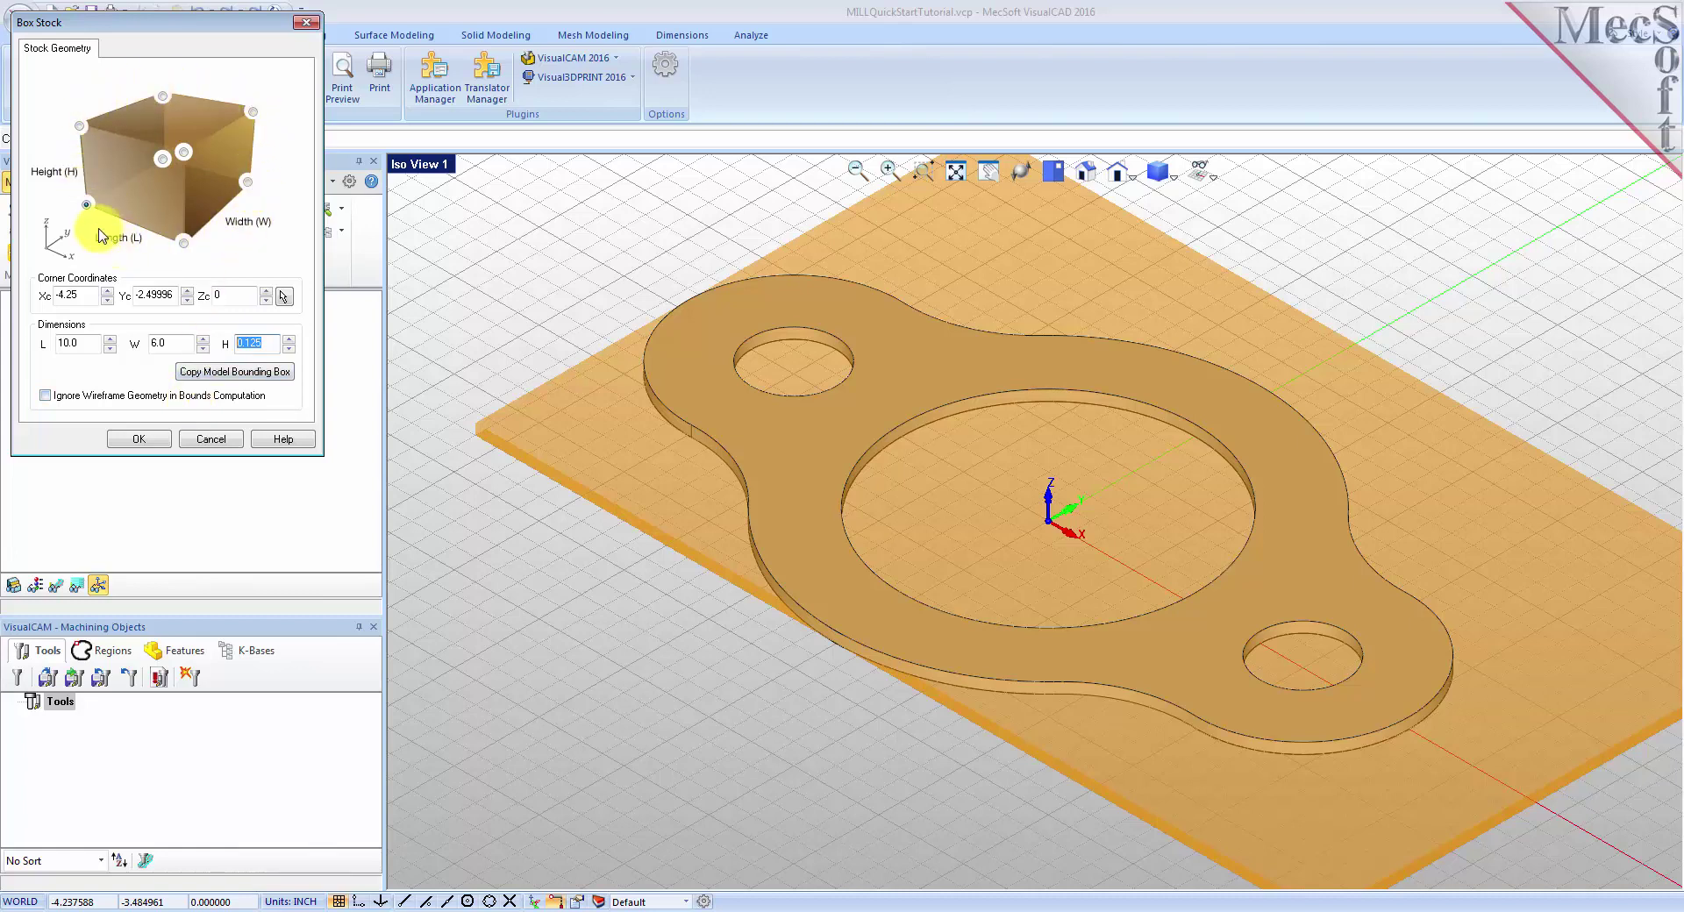
{"action": "left_click", "coordinate": [86, 206]}
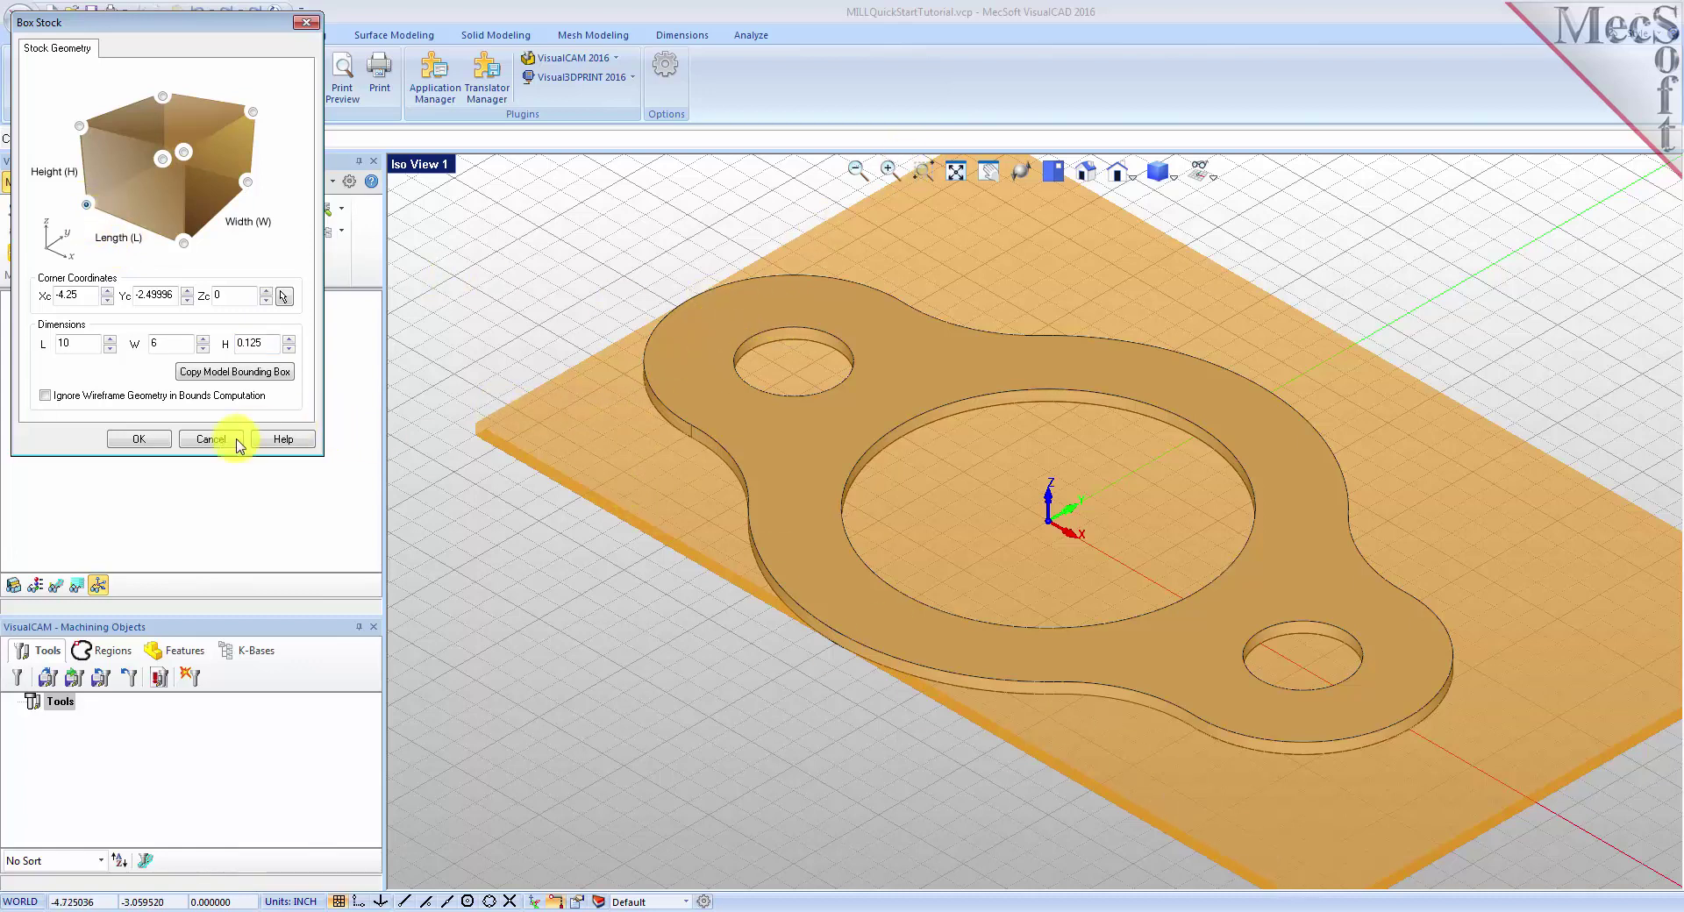
{"action": "left_click", "coordinate": [150, 439]}
Turn on Stock Visibility so the box stock shows under the gasket plate.
{"action": "left_click", "coordinate": [59, 354]}
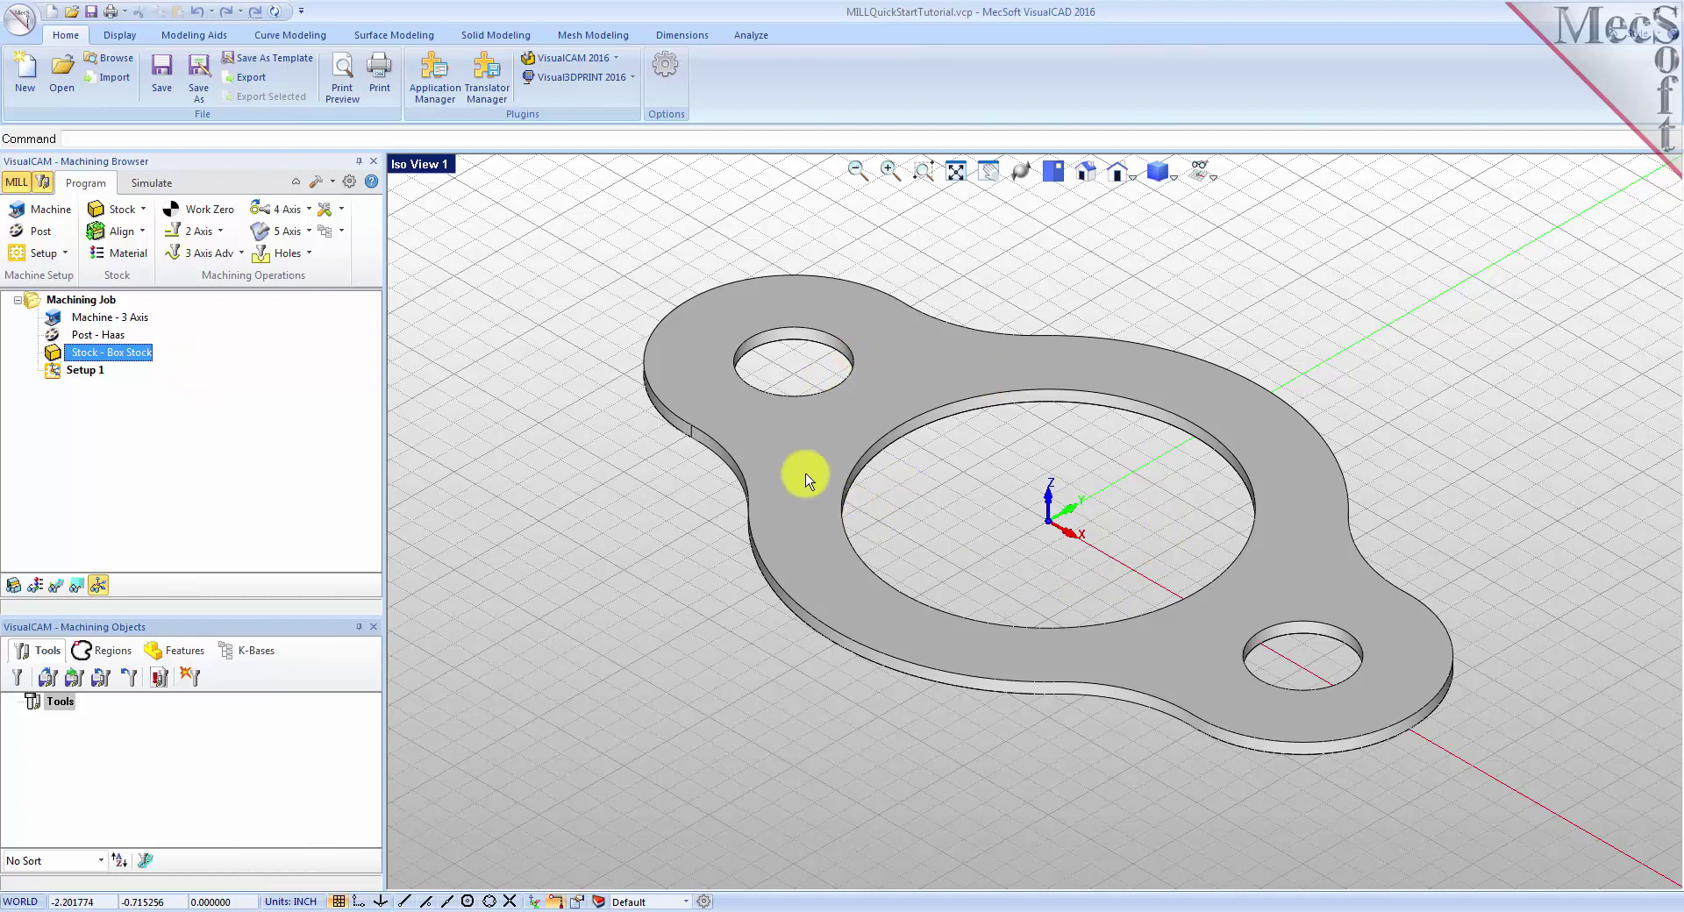
{"action": "left_click", "coordinate": [15, 591]}
{"action": "left_click", "coordinate": [14, 591]}
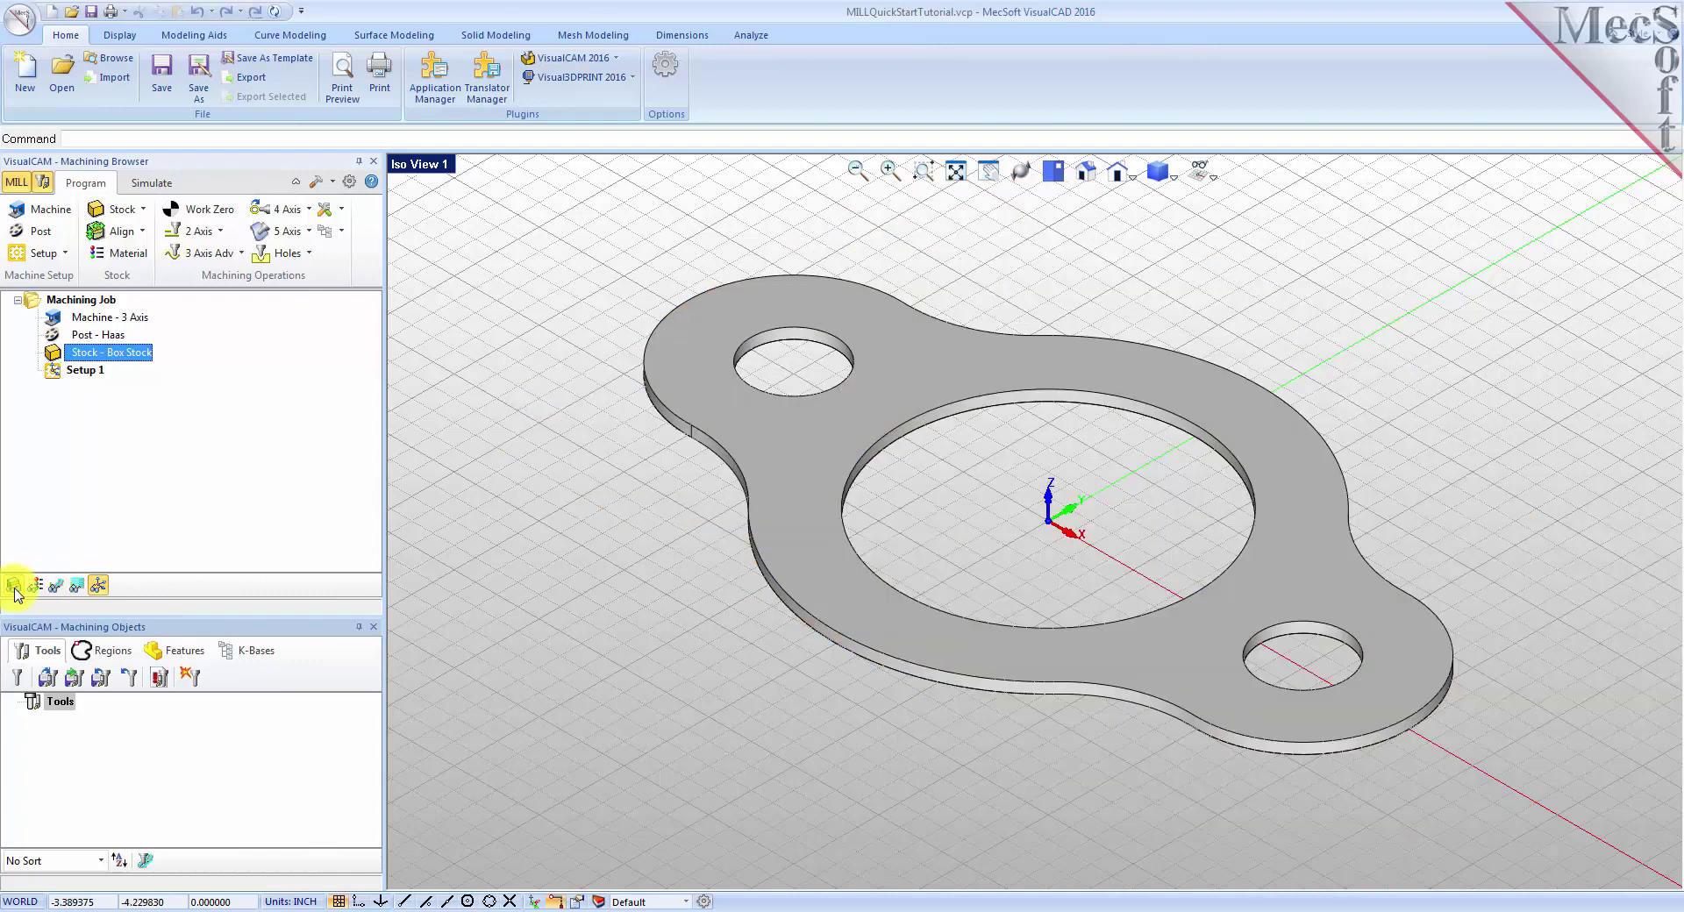
{"action": "left_click", "coordinate": [14, 591]}
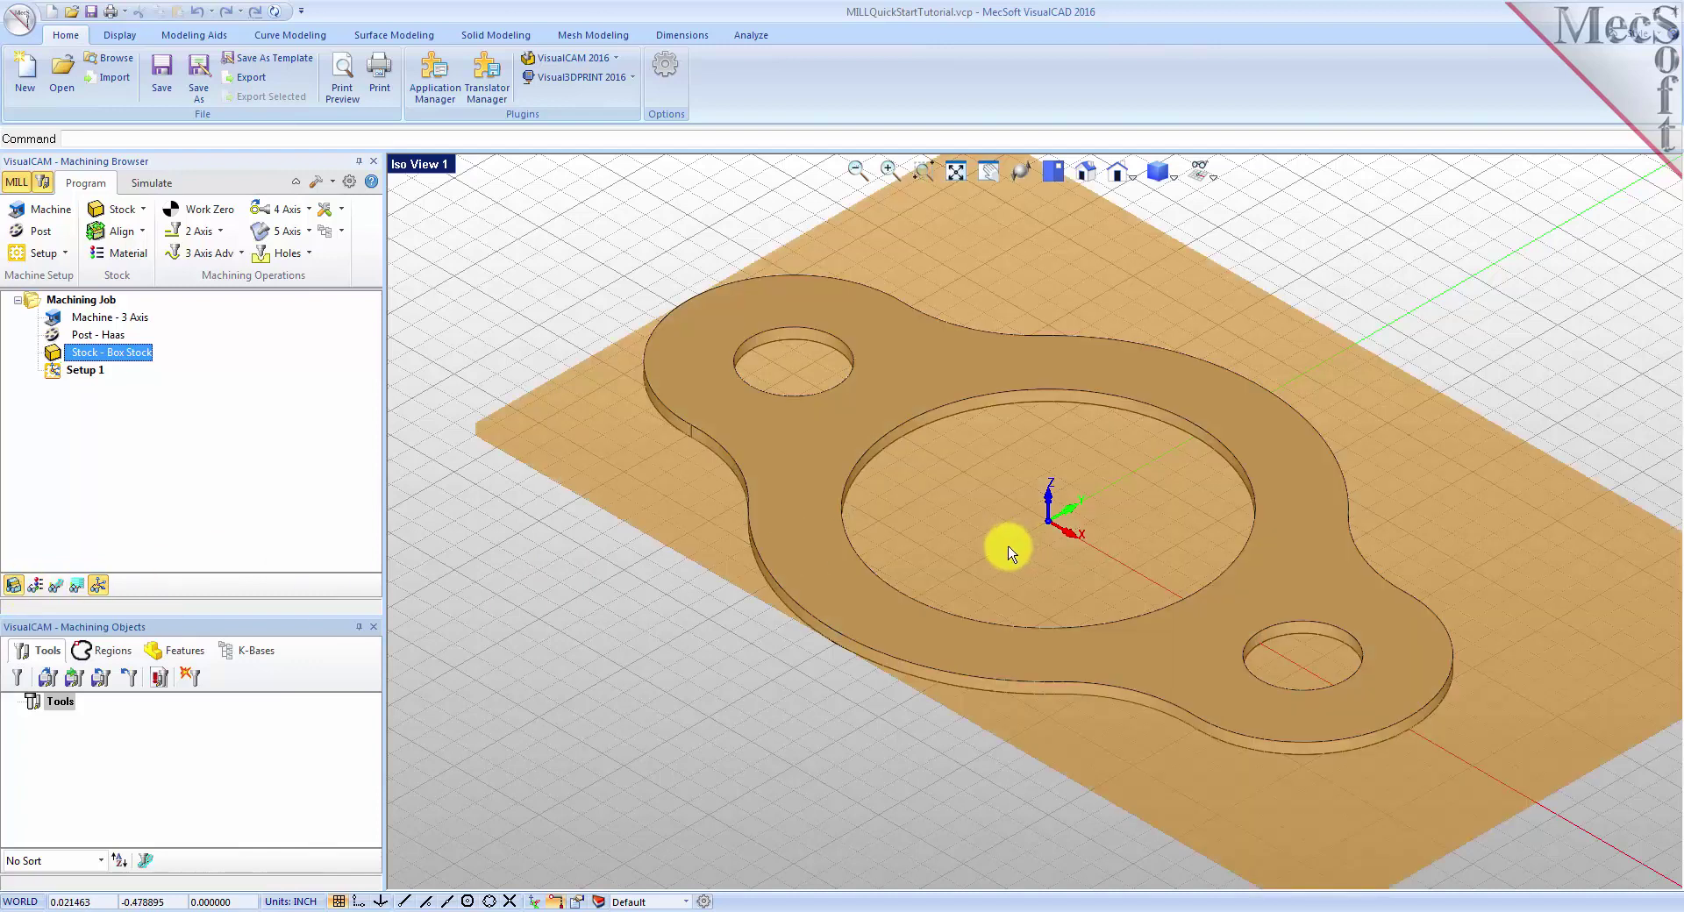
{"action": "scroll", "coordinate": [983, 551], "scroll_direction": "down", "scroll_amount": 2}
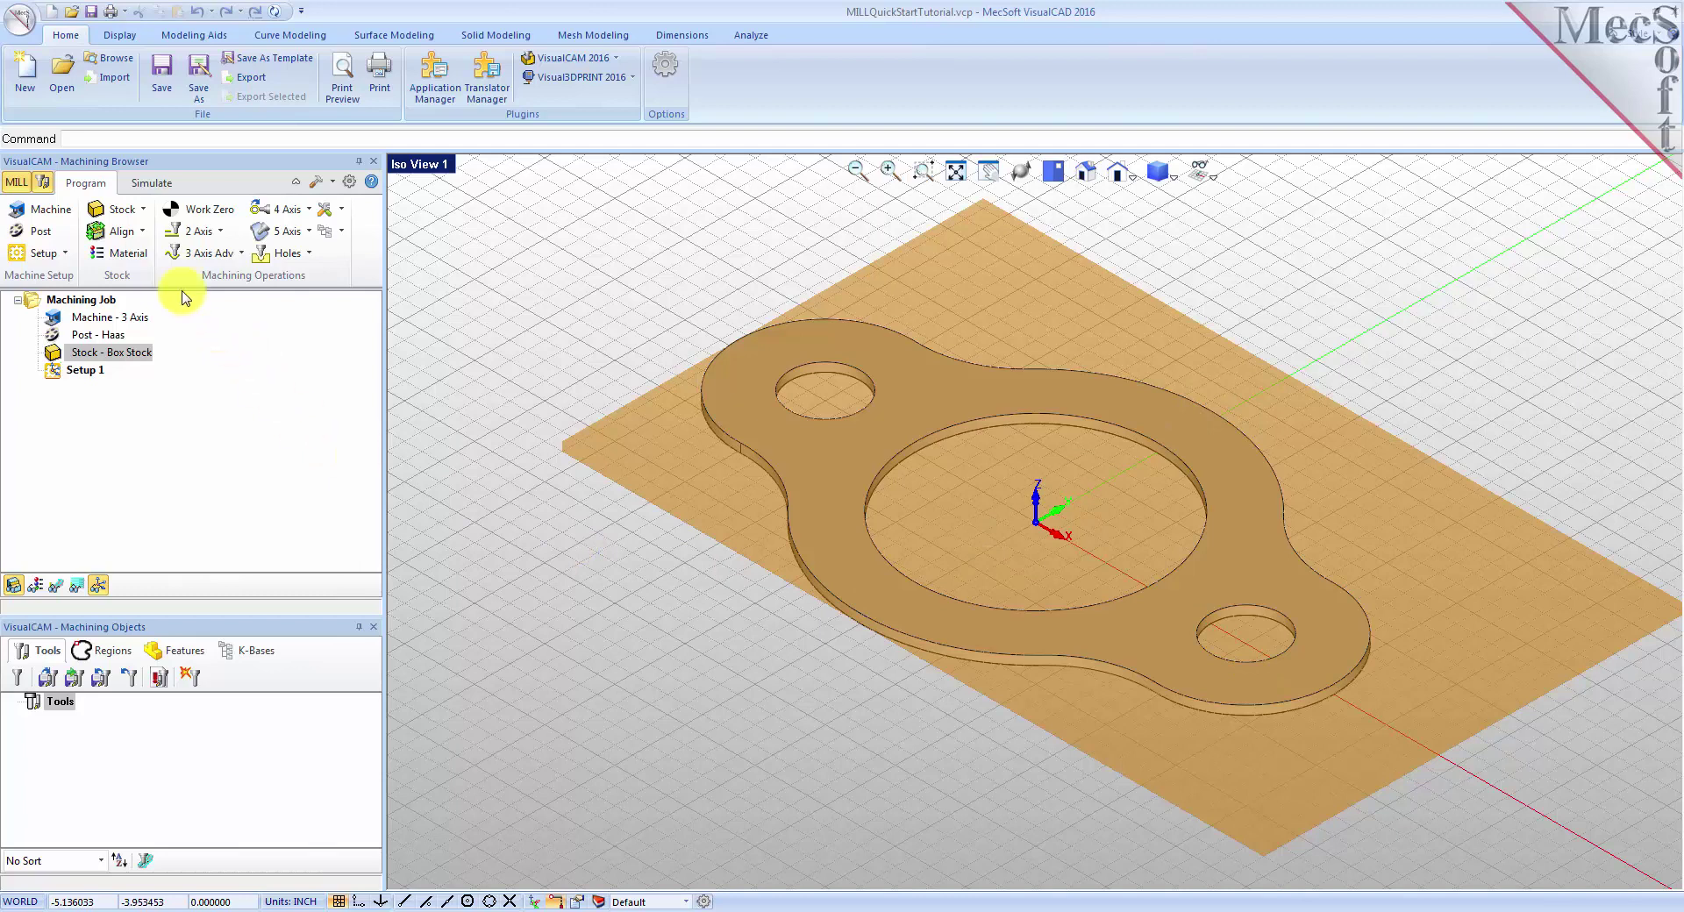
Align the stock to the part with Top Z alignment and Center XY alignment.
{"action": "left_click", "coordinate": [123, 231]}
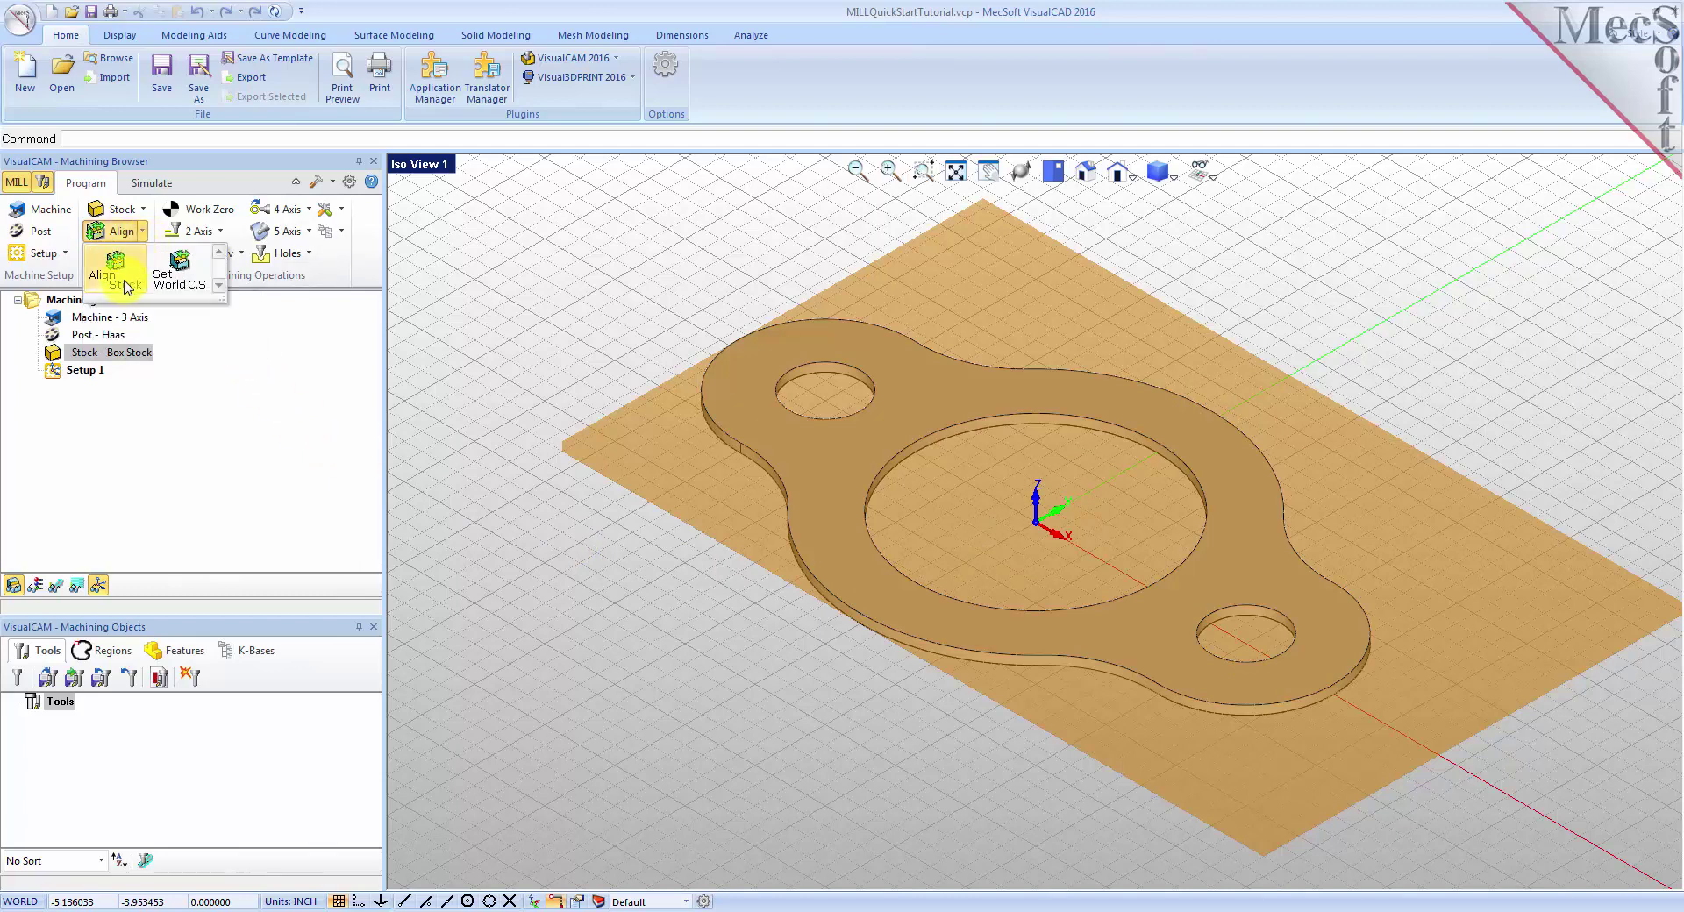
{"action": "left_click", "coordinate": [137, 286]}
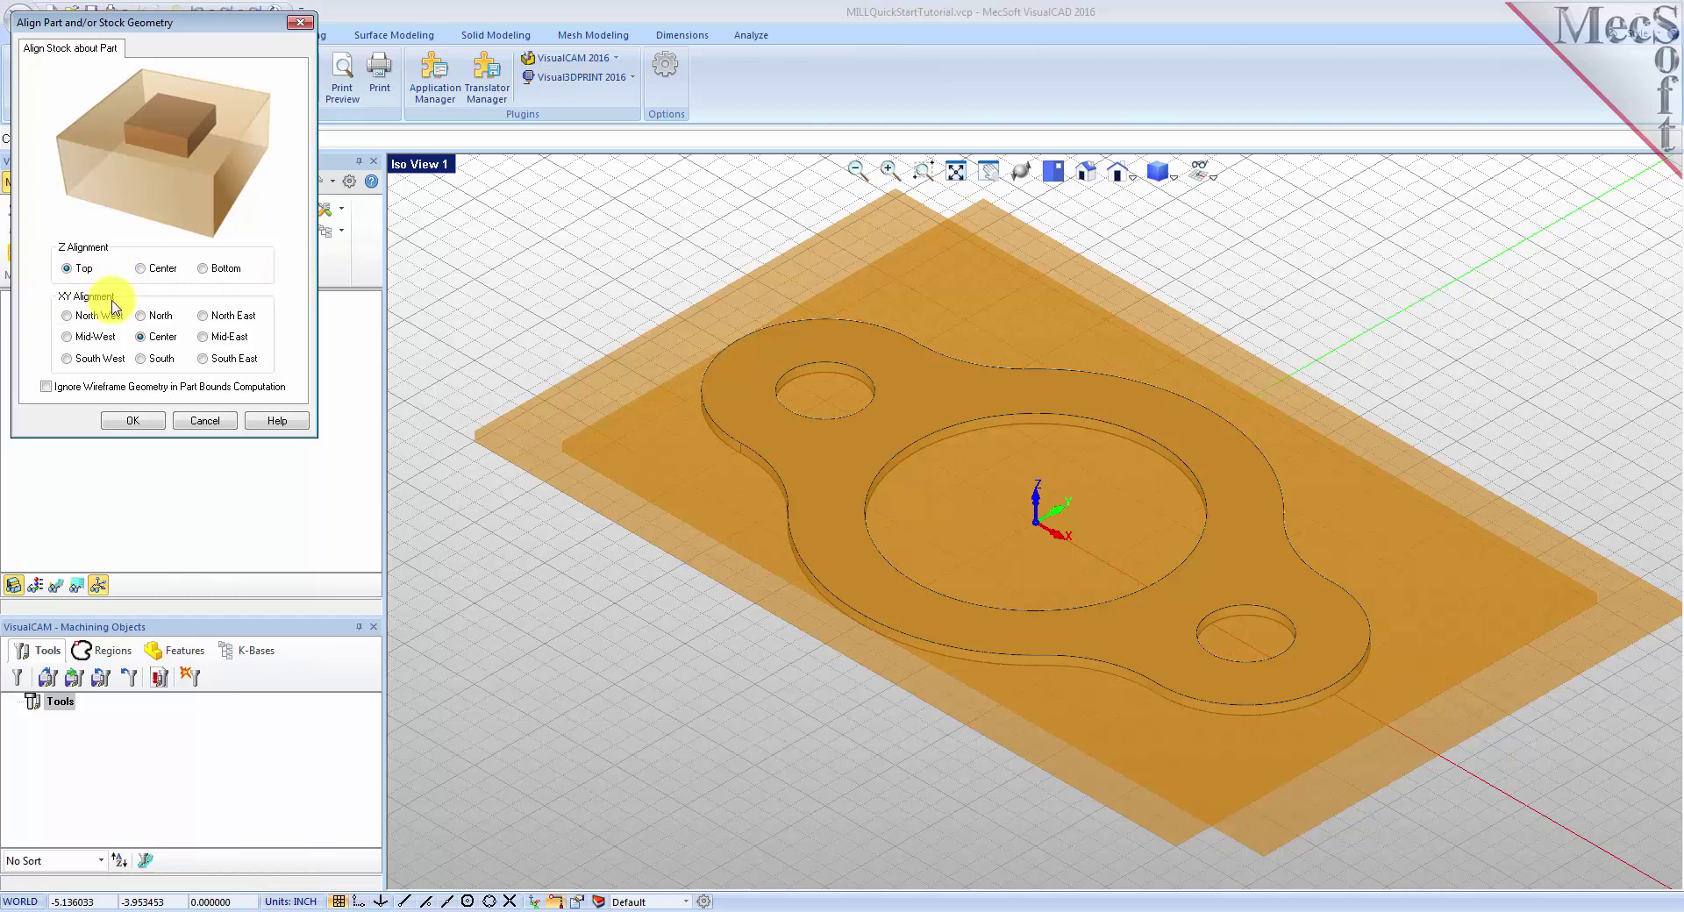
{"action": "left_click", "coordinate": [132, 421]}
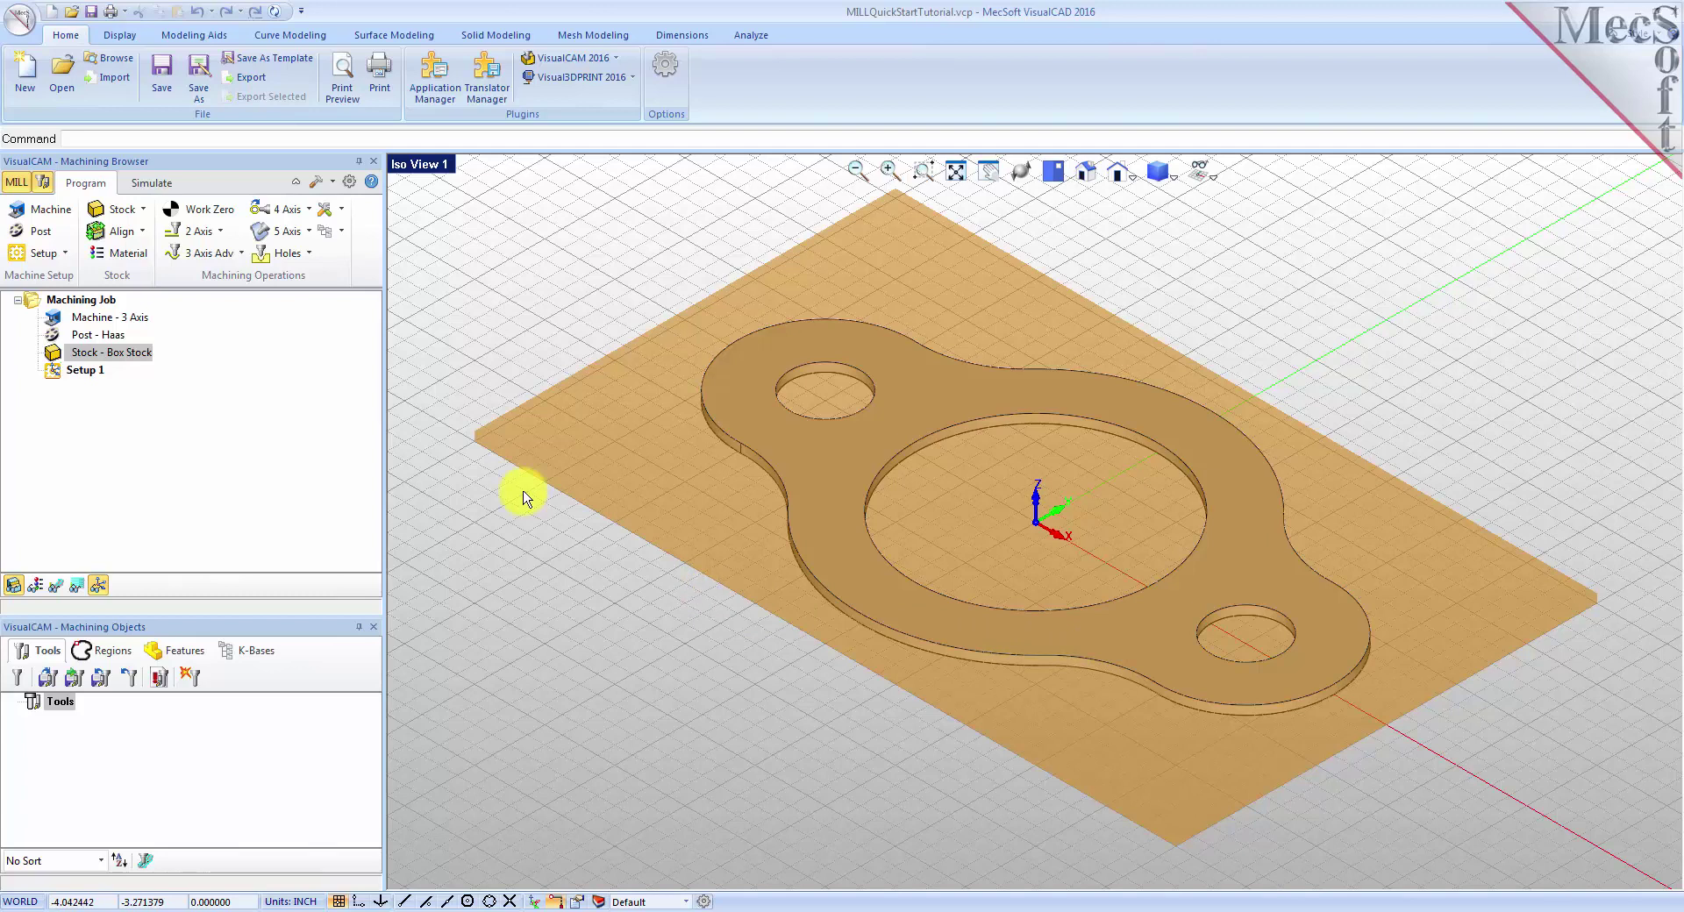
Set the stock material to WOOD.
{"action": "left_click", "coordinate": [143, 257]}
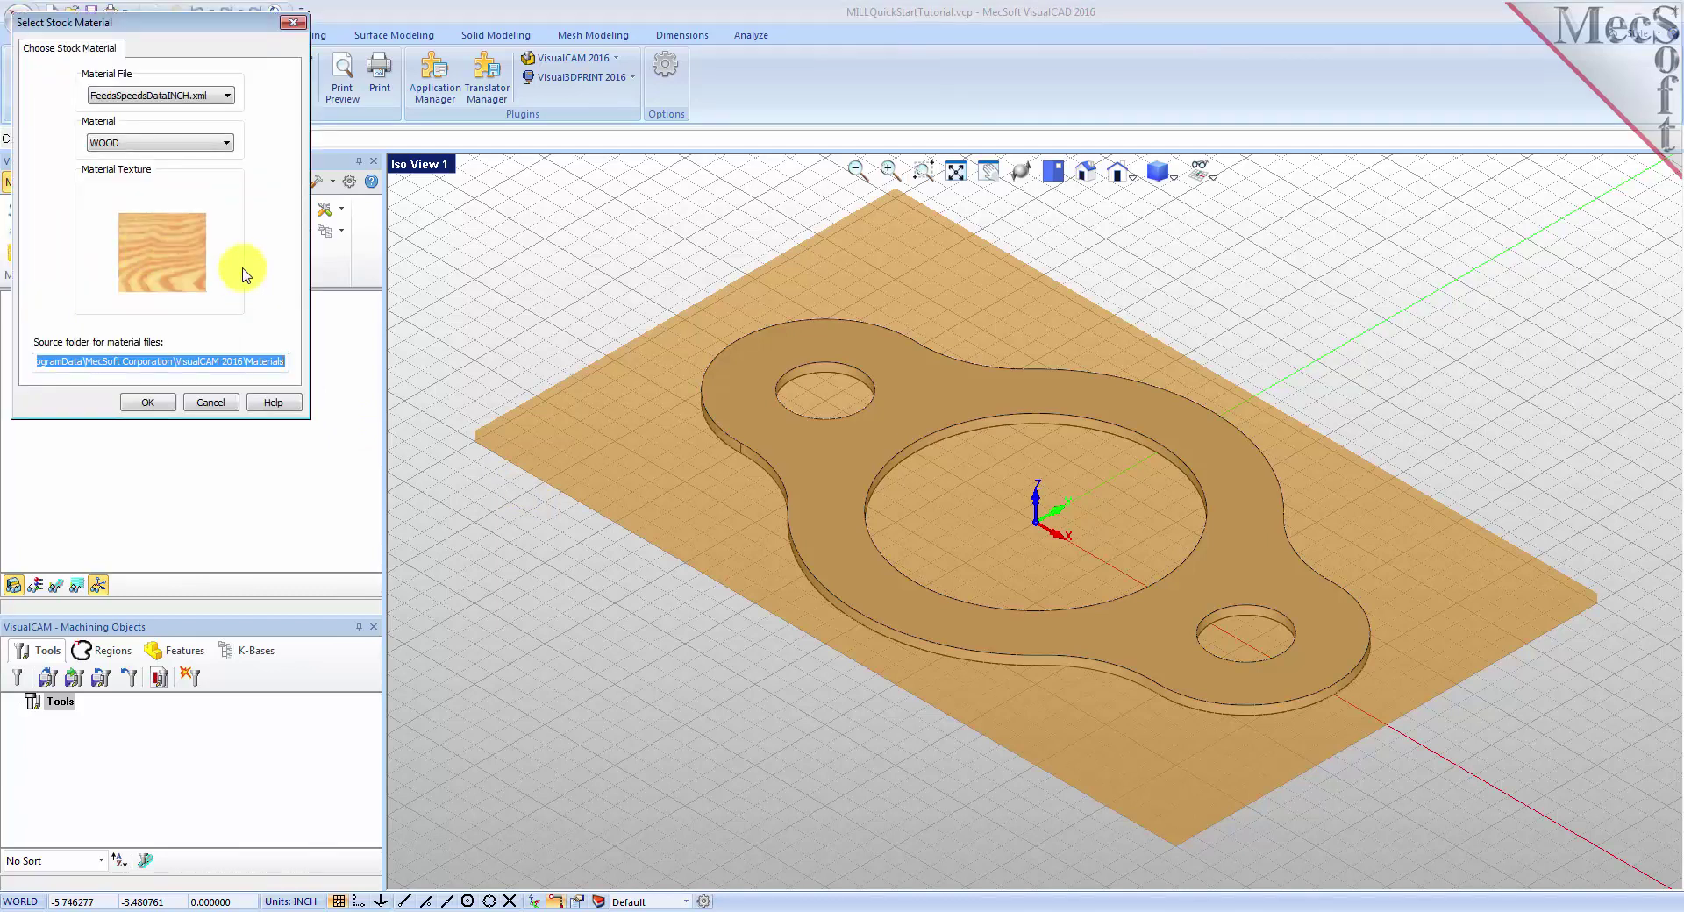
{"action": "left_click", "coordinate": [225, 142]}
{"action": "left_click_drag", "start_coordinate": [230, 292], "coordinate": [232, 375]}
{"action": "left_click", "coordinate": [128, 487]}
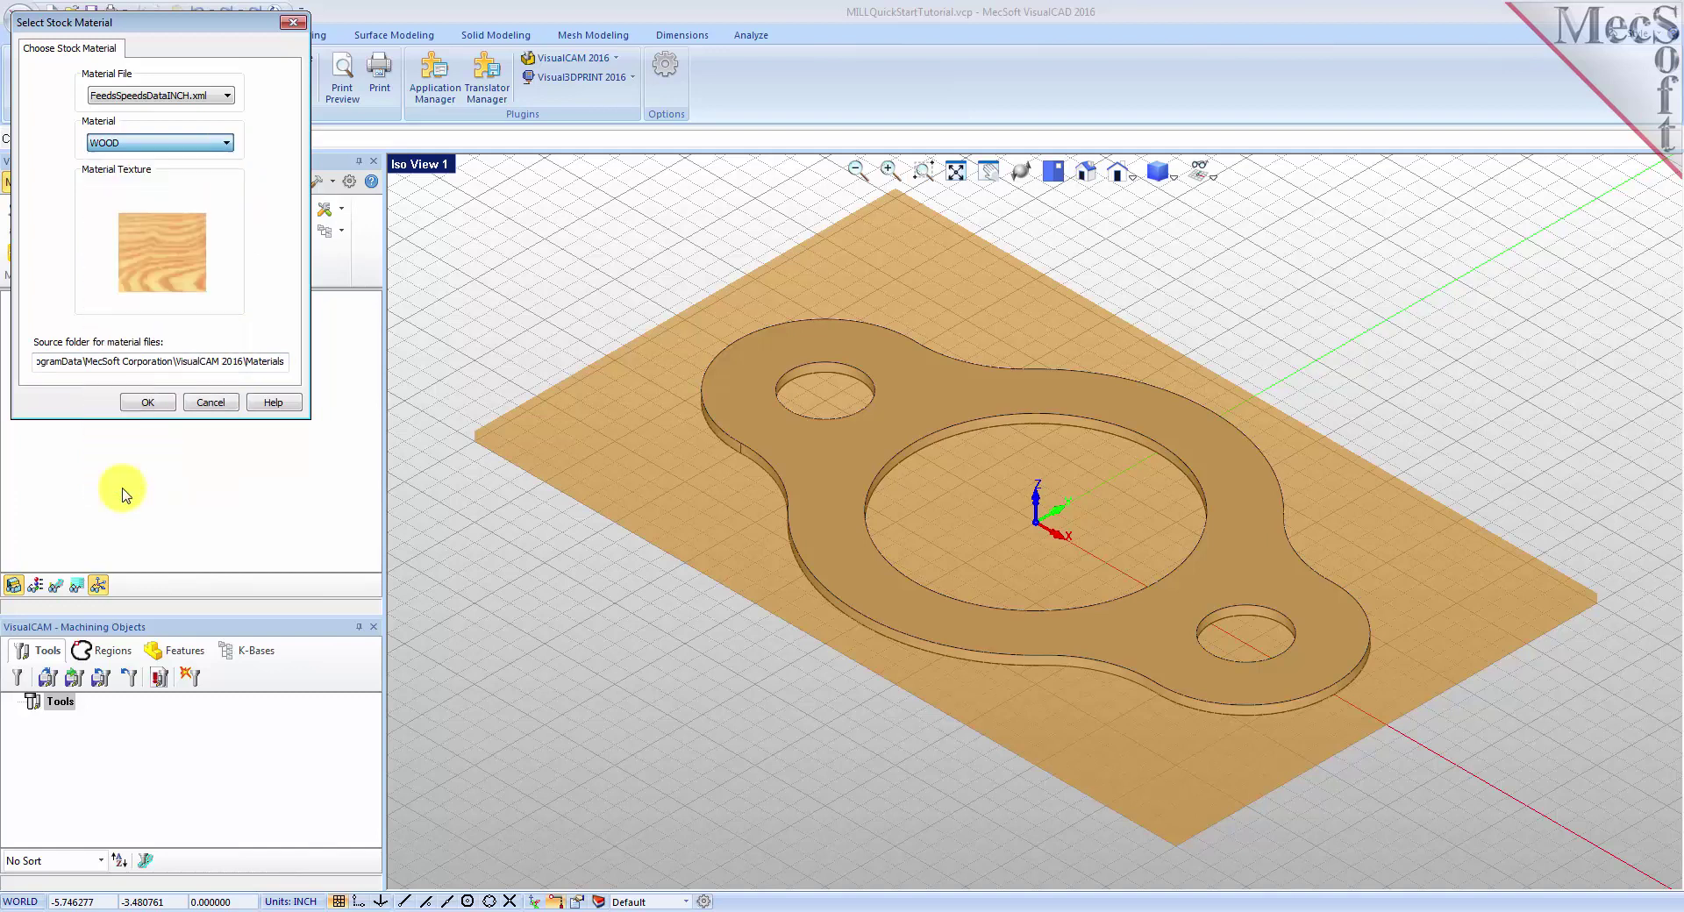
{"action": "left_click", "coordinate": [143, 405]}
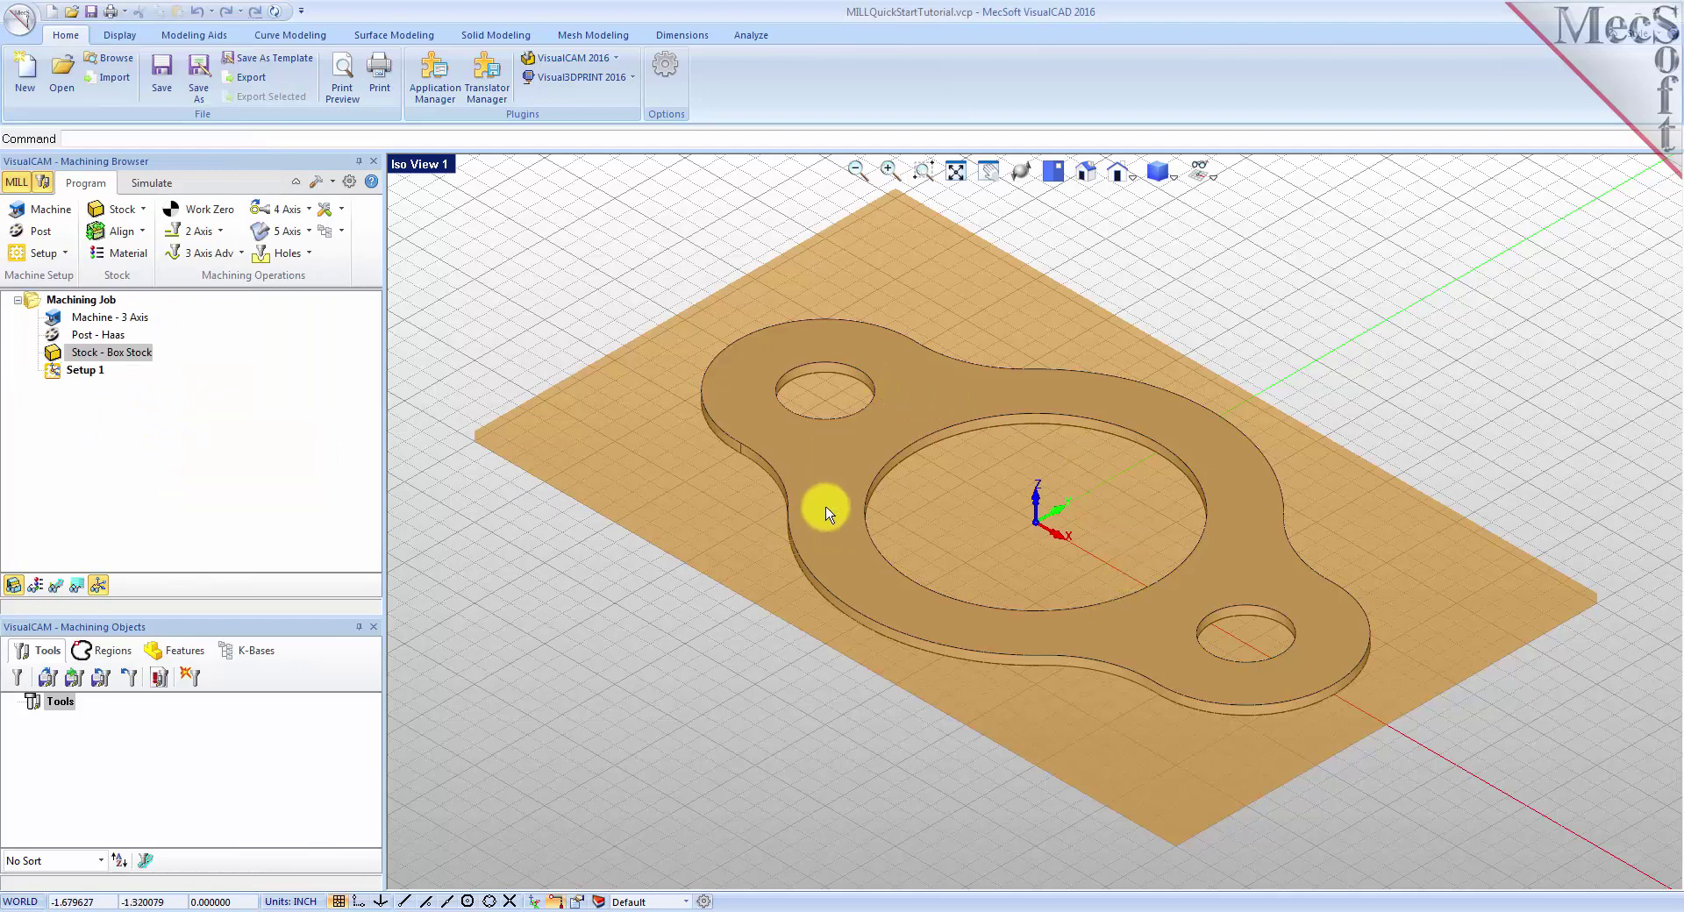
Turn on the wood material texture on the stock and inspect it.
{"action": "left_click", "coordinate": [36, 585]}
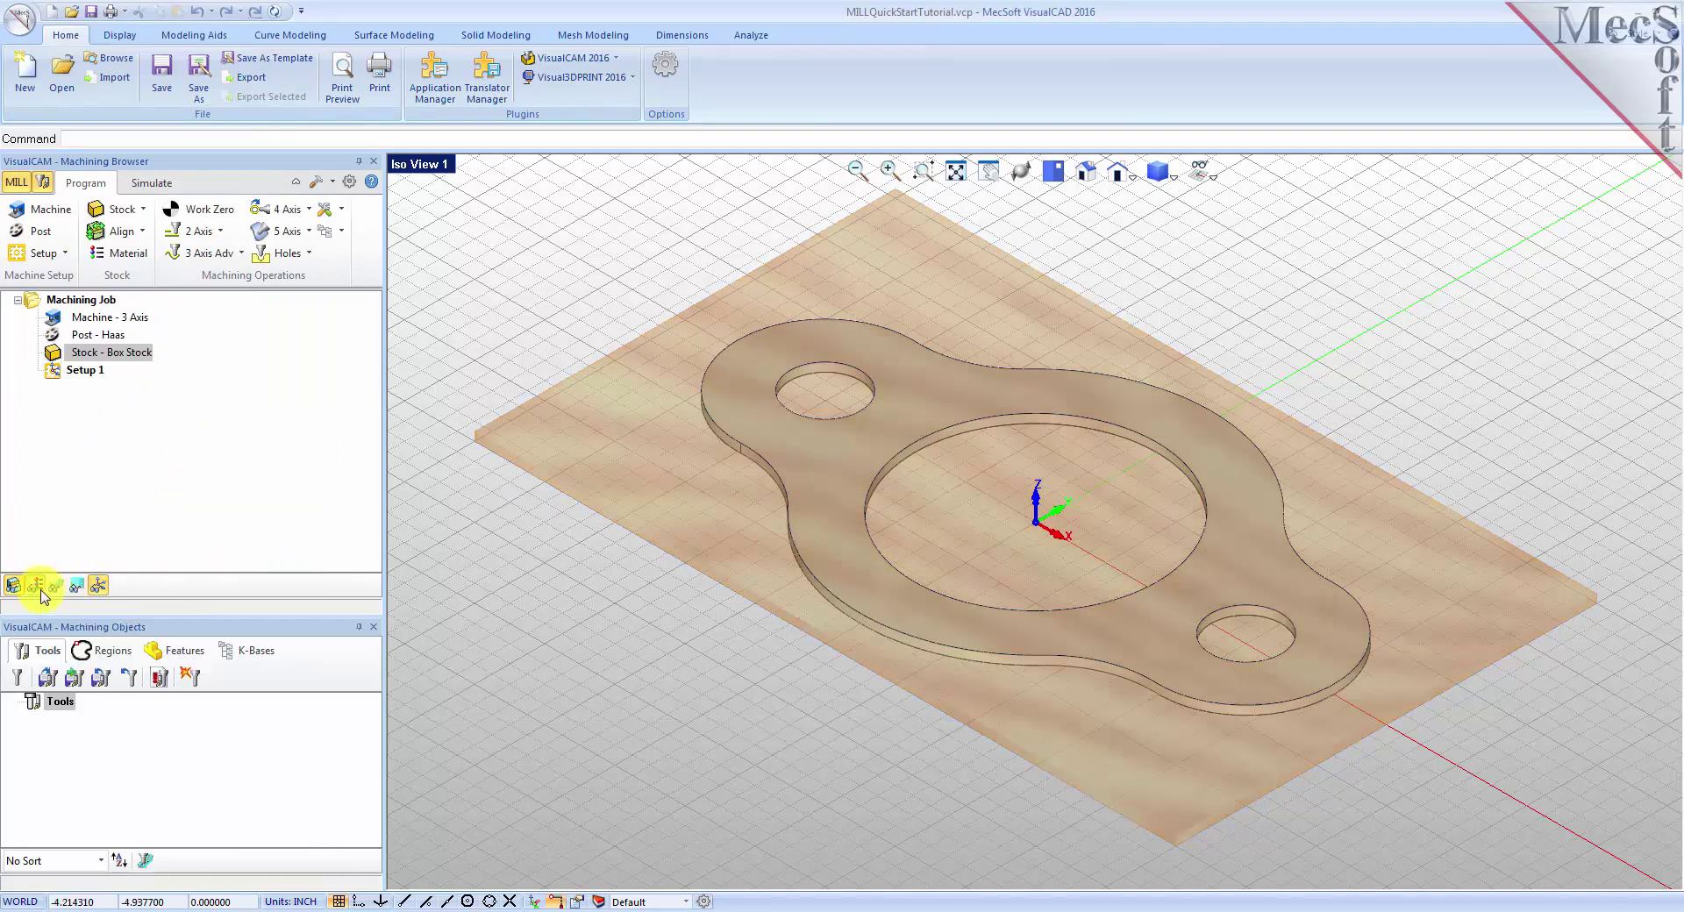
{"action": "left_click", "coordinate": [39, 587]}
{"action": "left_click", "coordinate": [39, 587]}
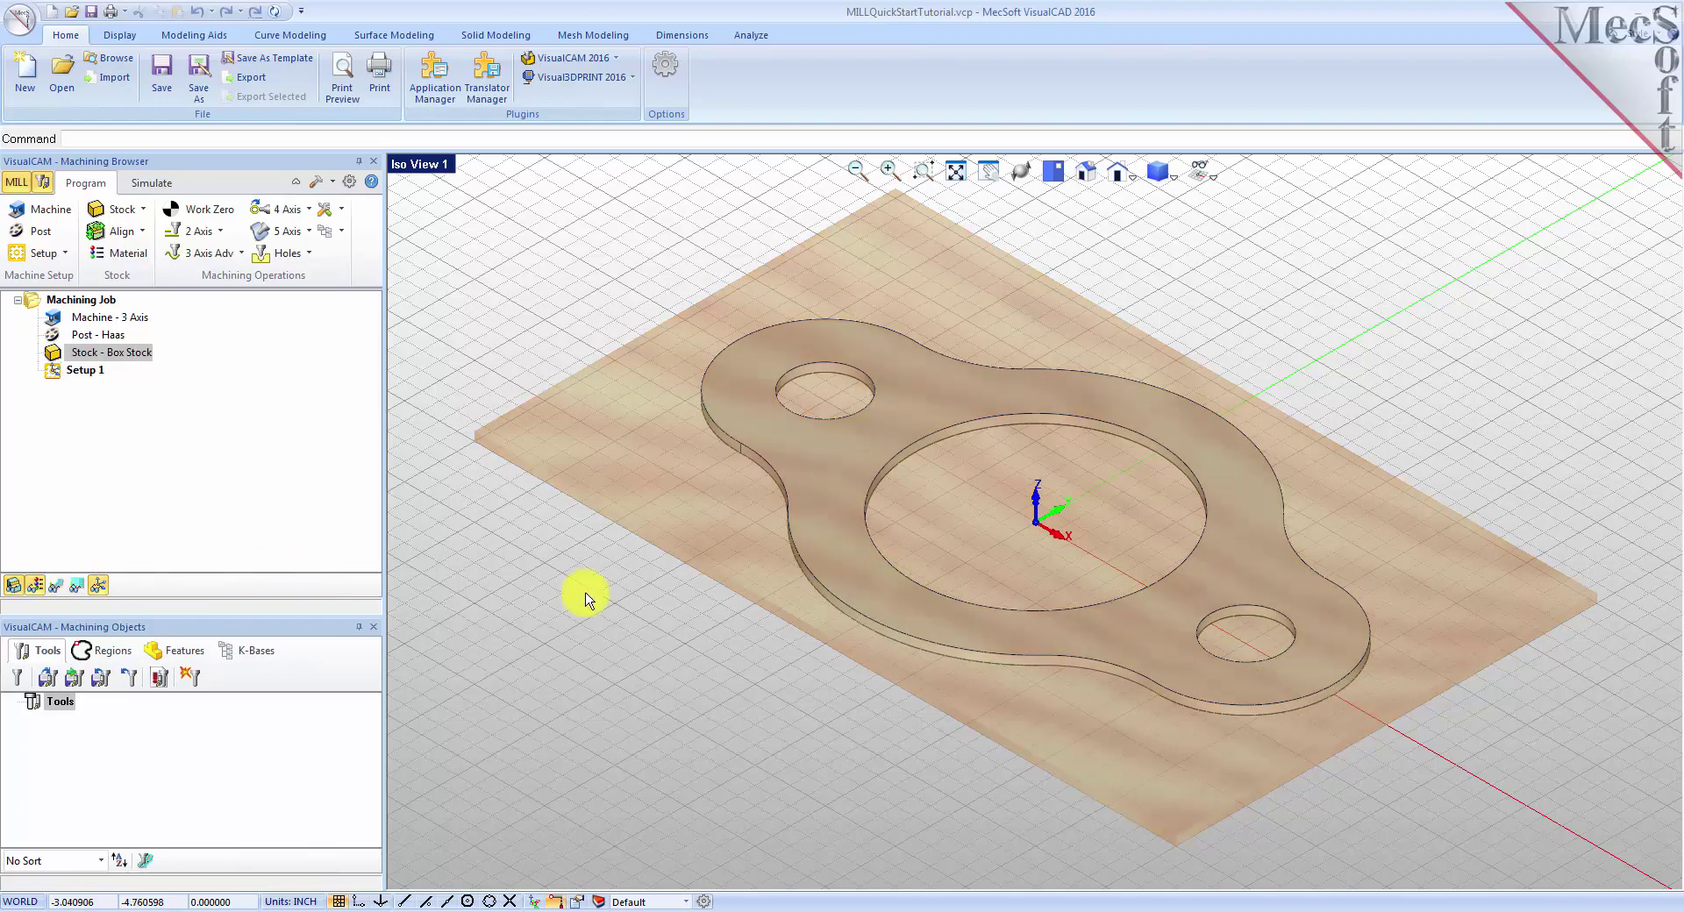
{"action": "mouse_move", "coordinate": [971, 619]}
{"action": "middle_mouse_down"}
{"action": "mouse_move", "coordinate": [932, 594]}
{"action": "mouse_move", "coordinate": [962, 503]}
{"action": "mouse_move", "coordinate": [972, 617]}
{"action": "middle_mouse_up"}
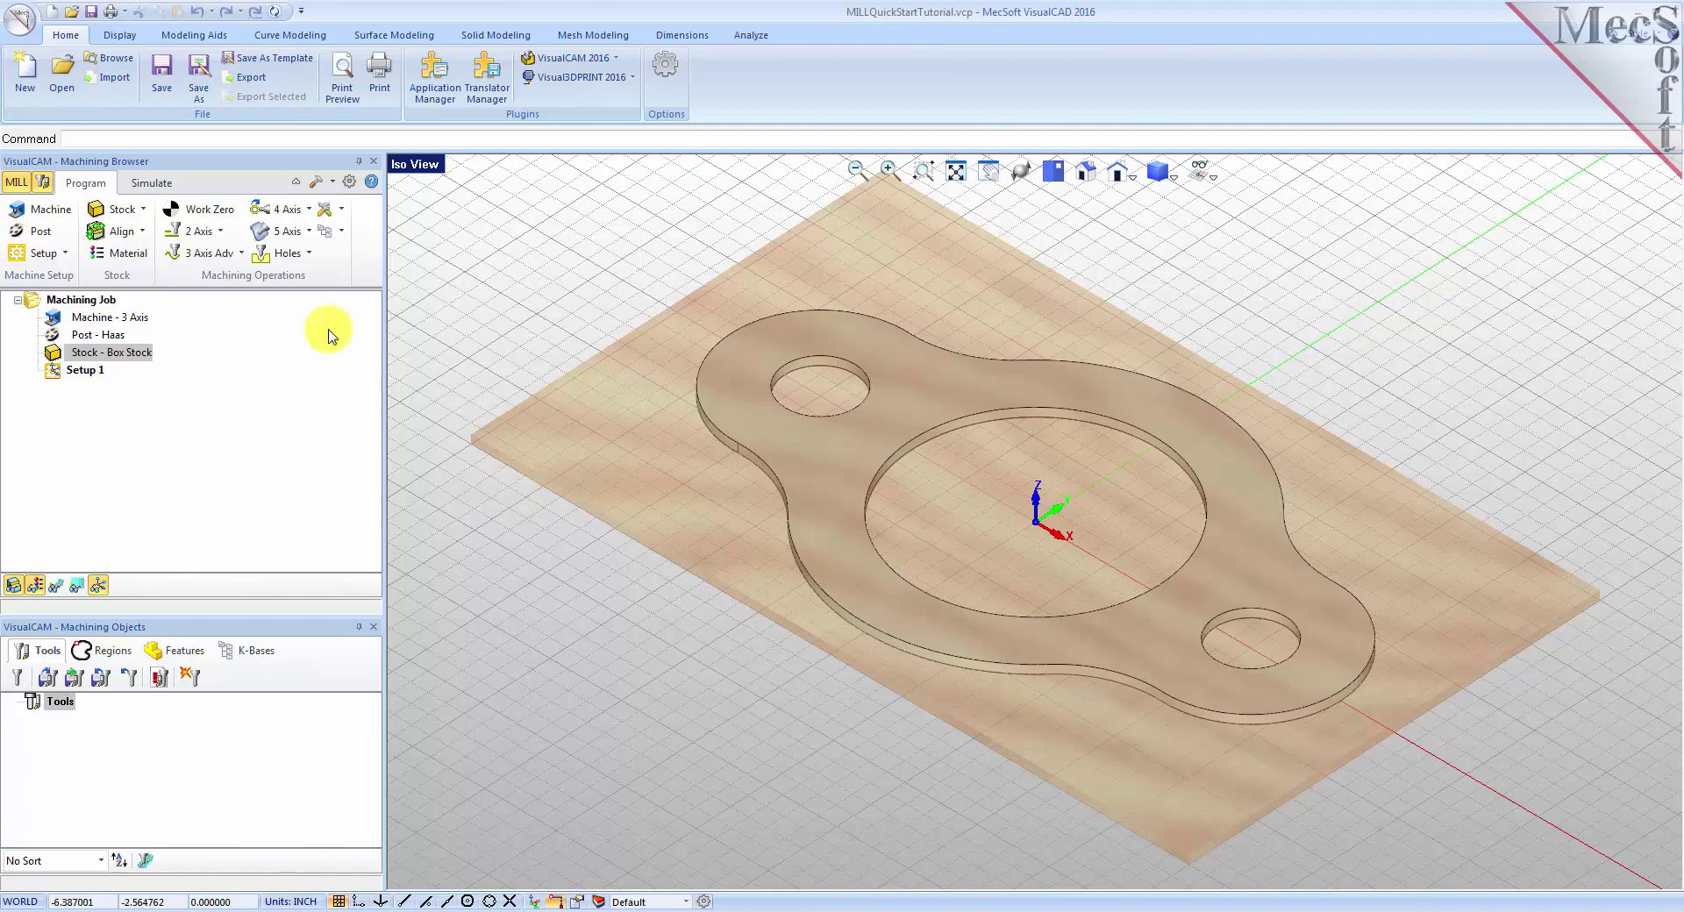
{"action": "left_click", "coordinate": [114, 231]}
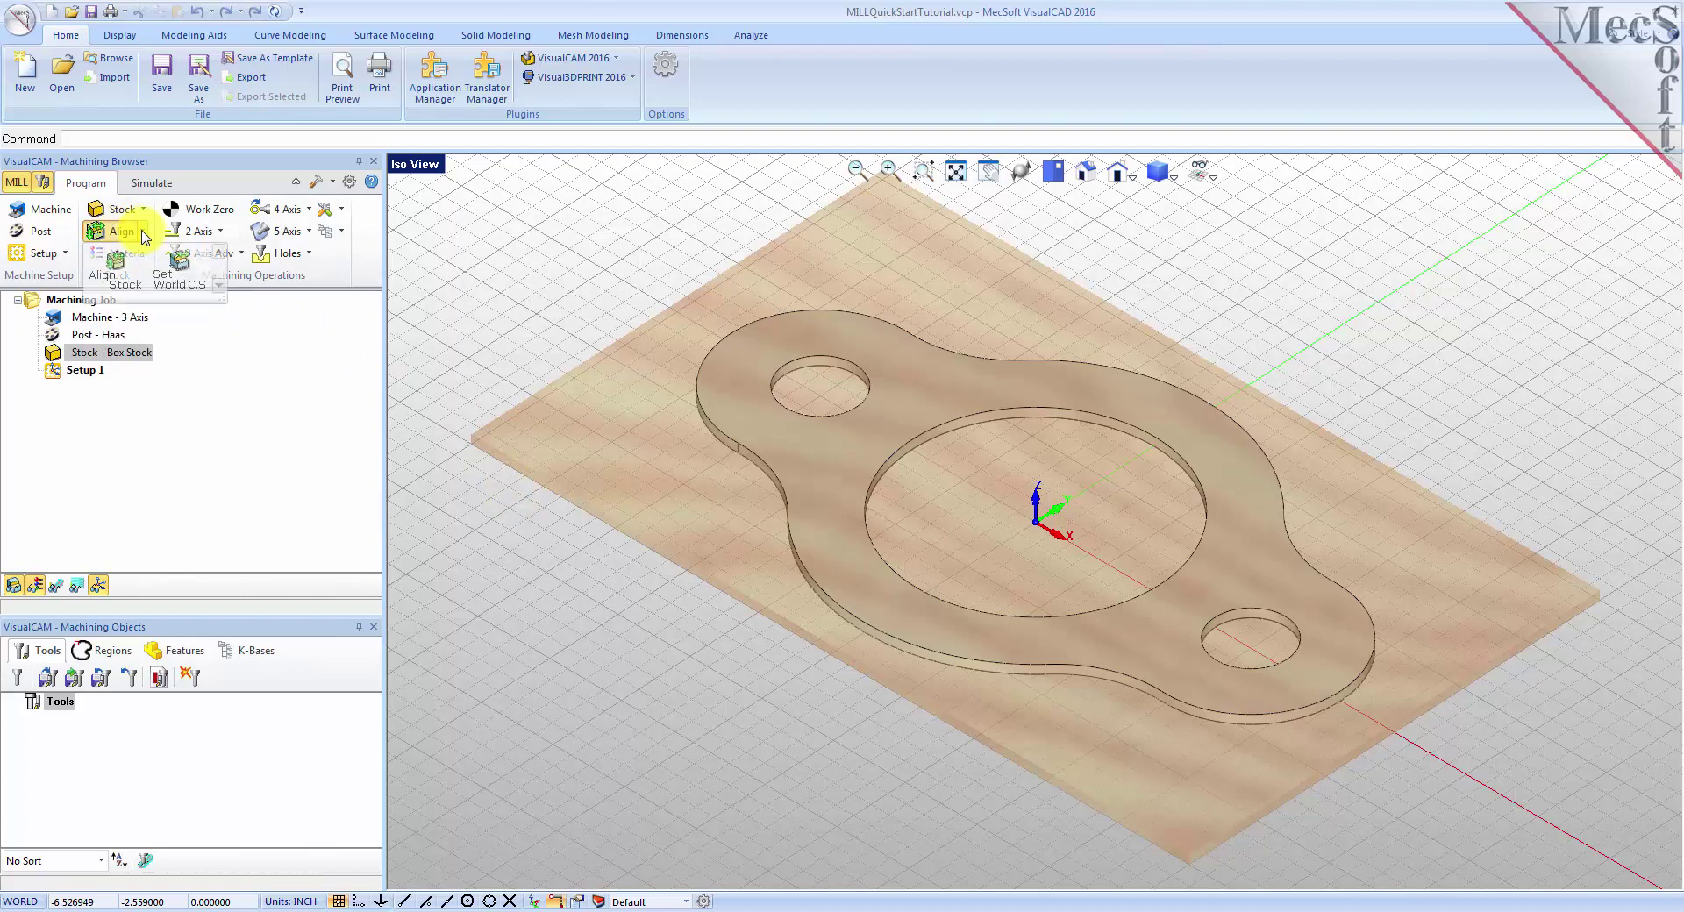
Set the world origin to the stock box's Highest Z South West corner.
{"action": "left_click", "coordinate": [186, 281]}
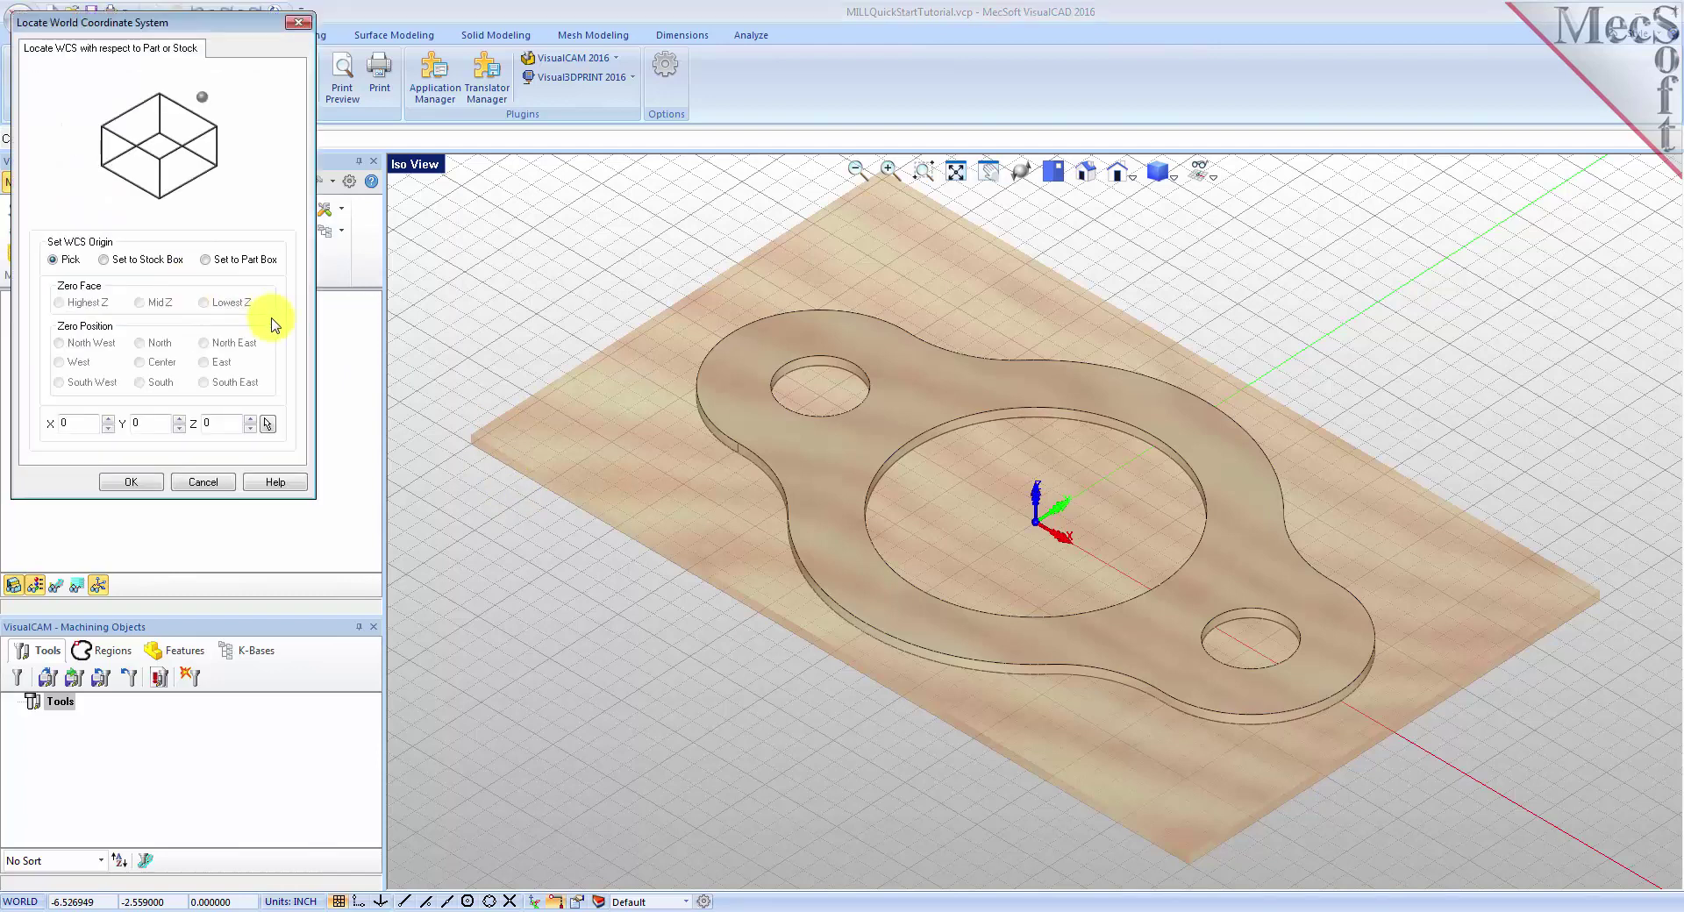
{"action": "left_click", "coordinate": [105, 259]}
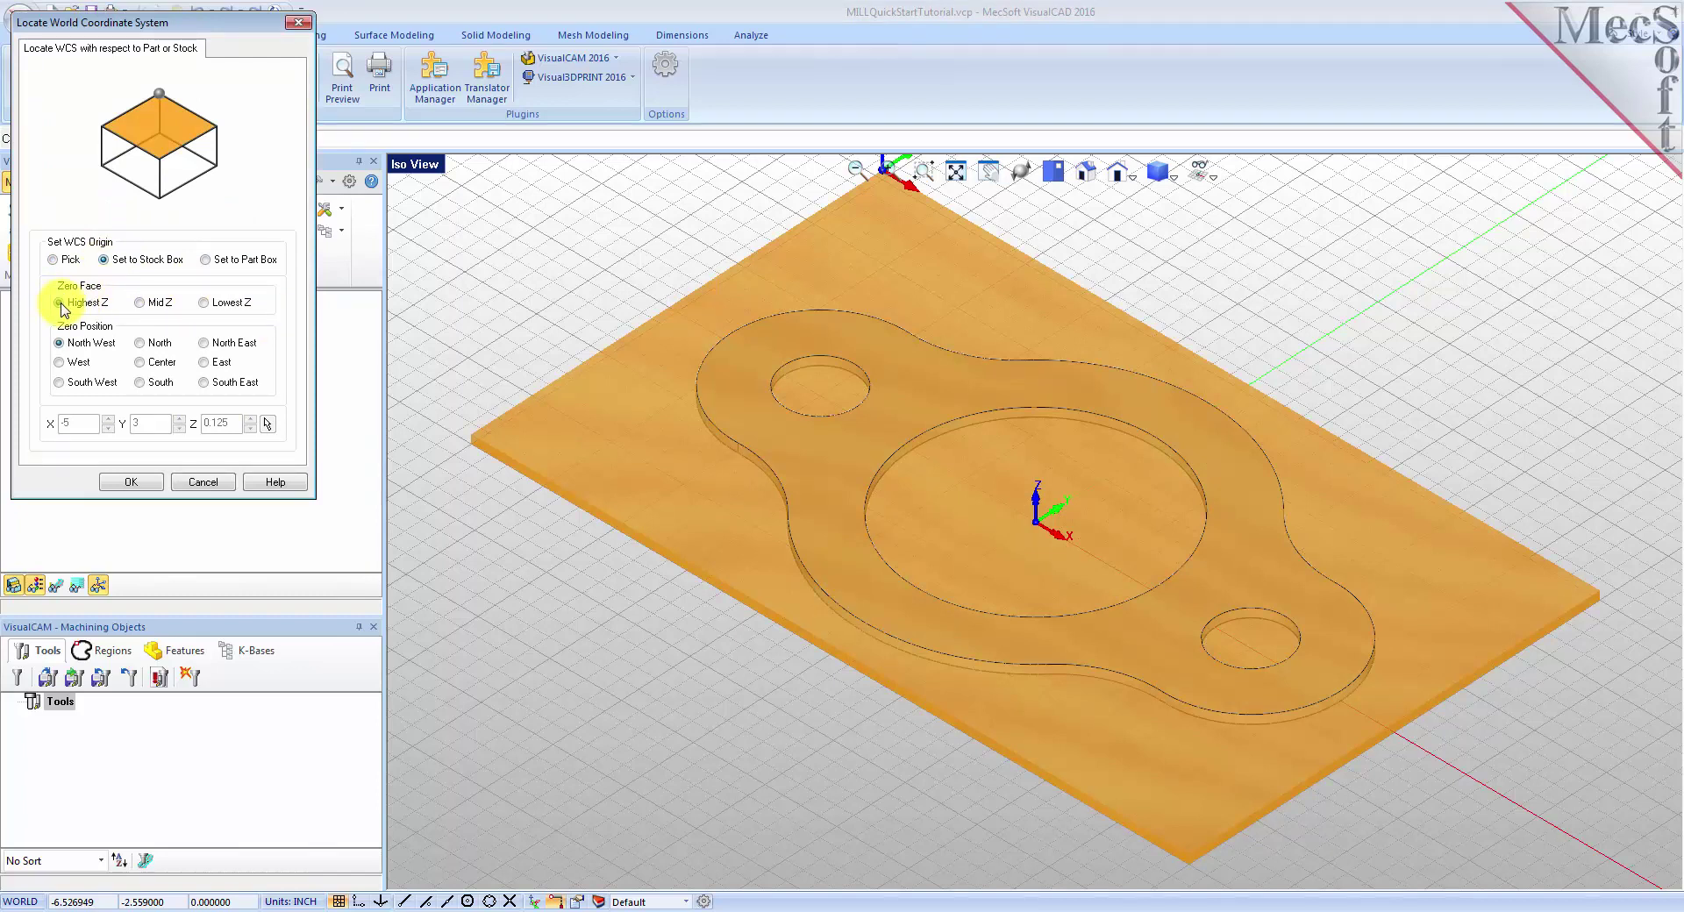
{"action": "left_click", "coordinate": [59, 383]}
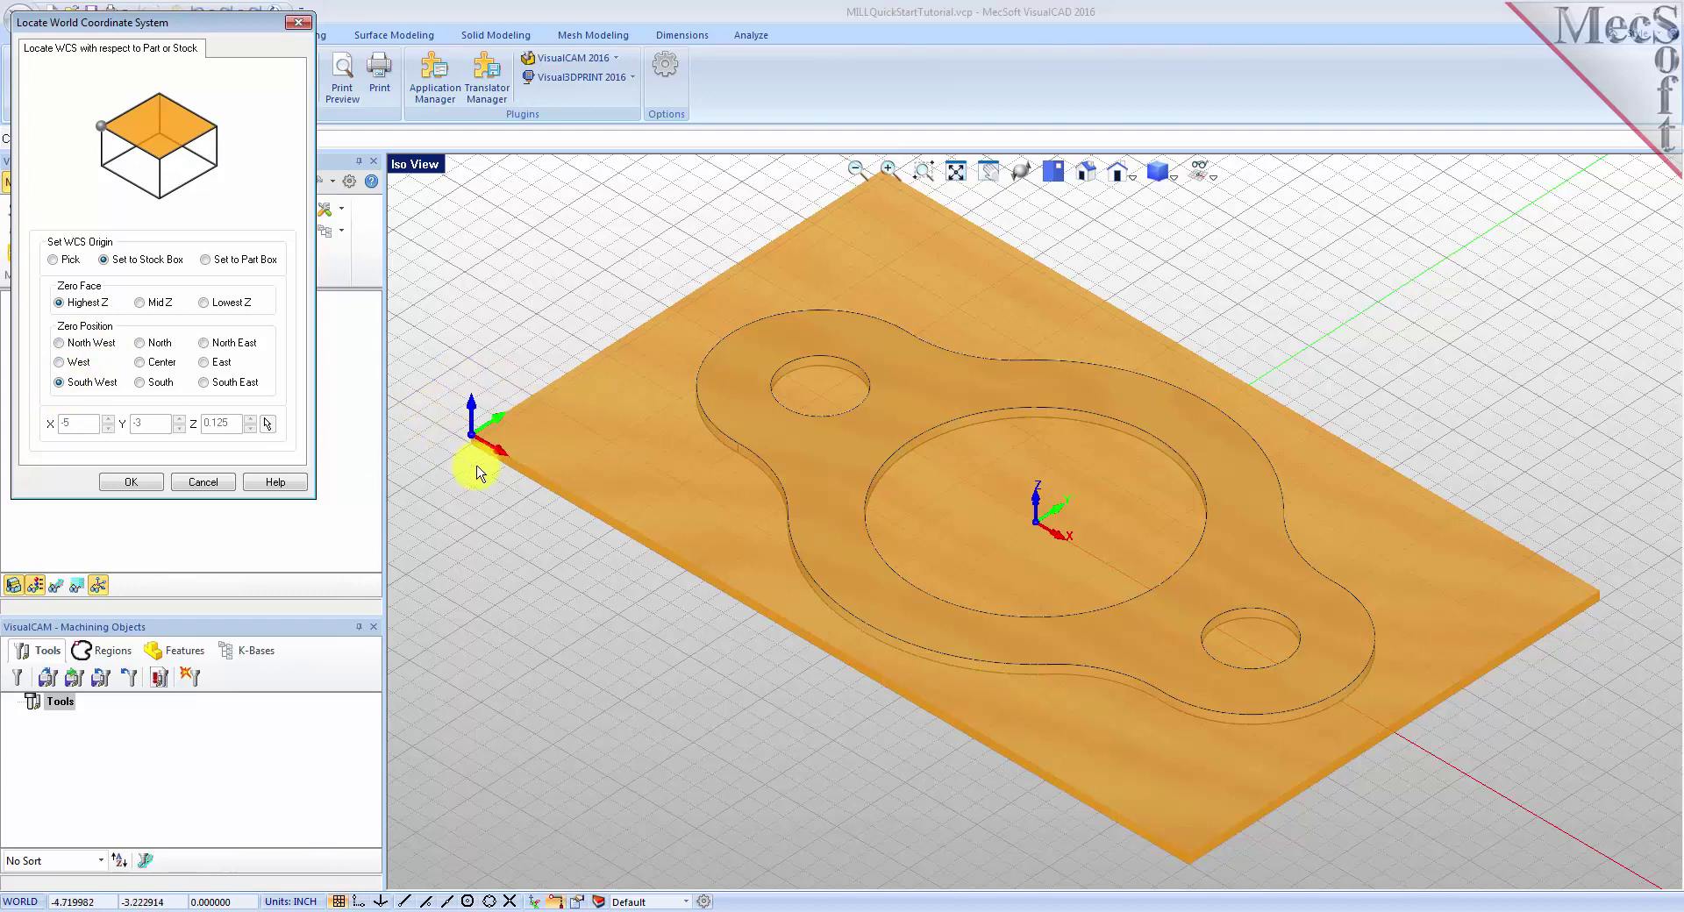
{"action": "left_click", "coordinate": [131, 481]}
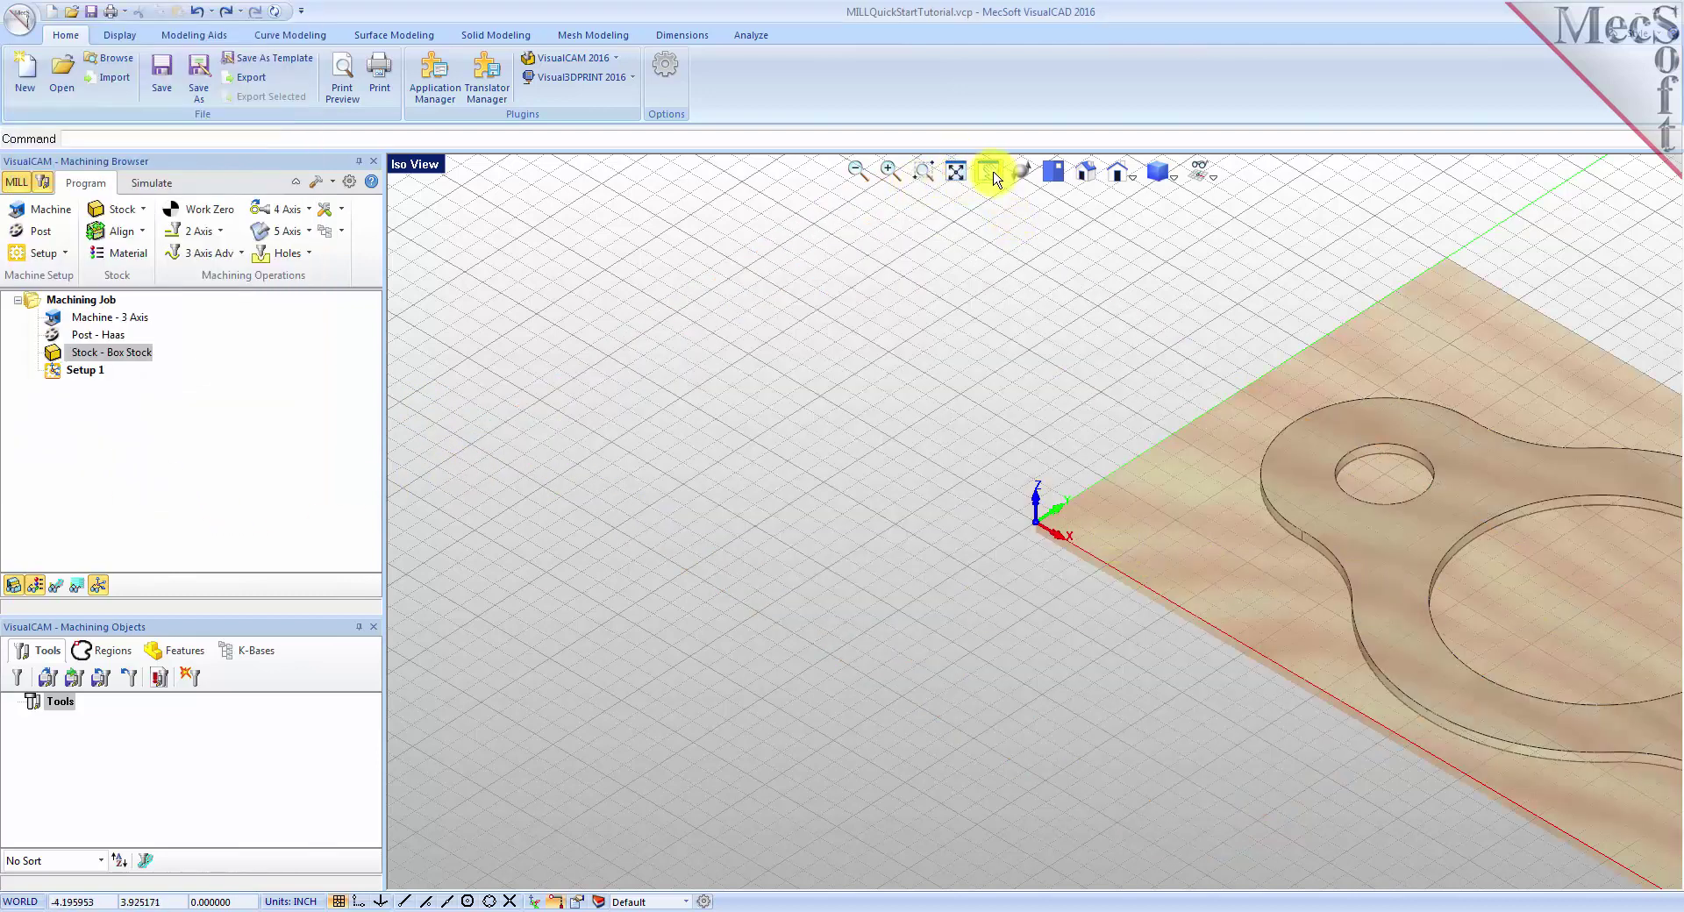
{"action": "middle_click_drag", "start_coordinate": [1432, 533], "coordinate": [891, 466]}
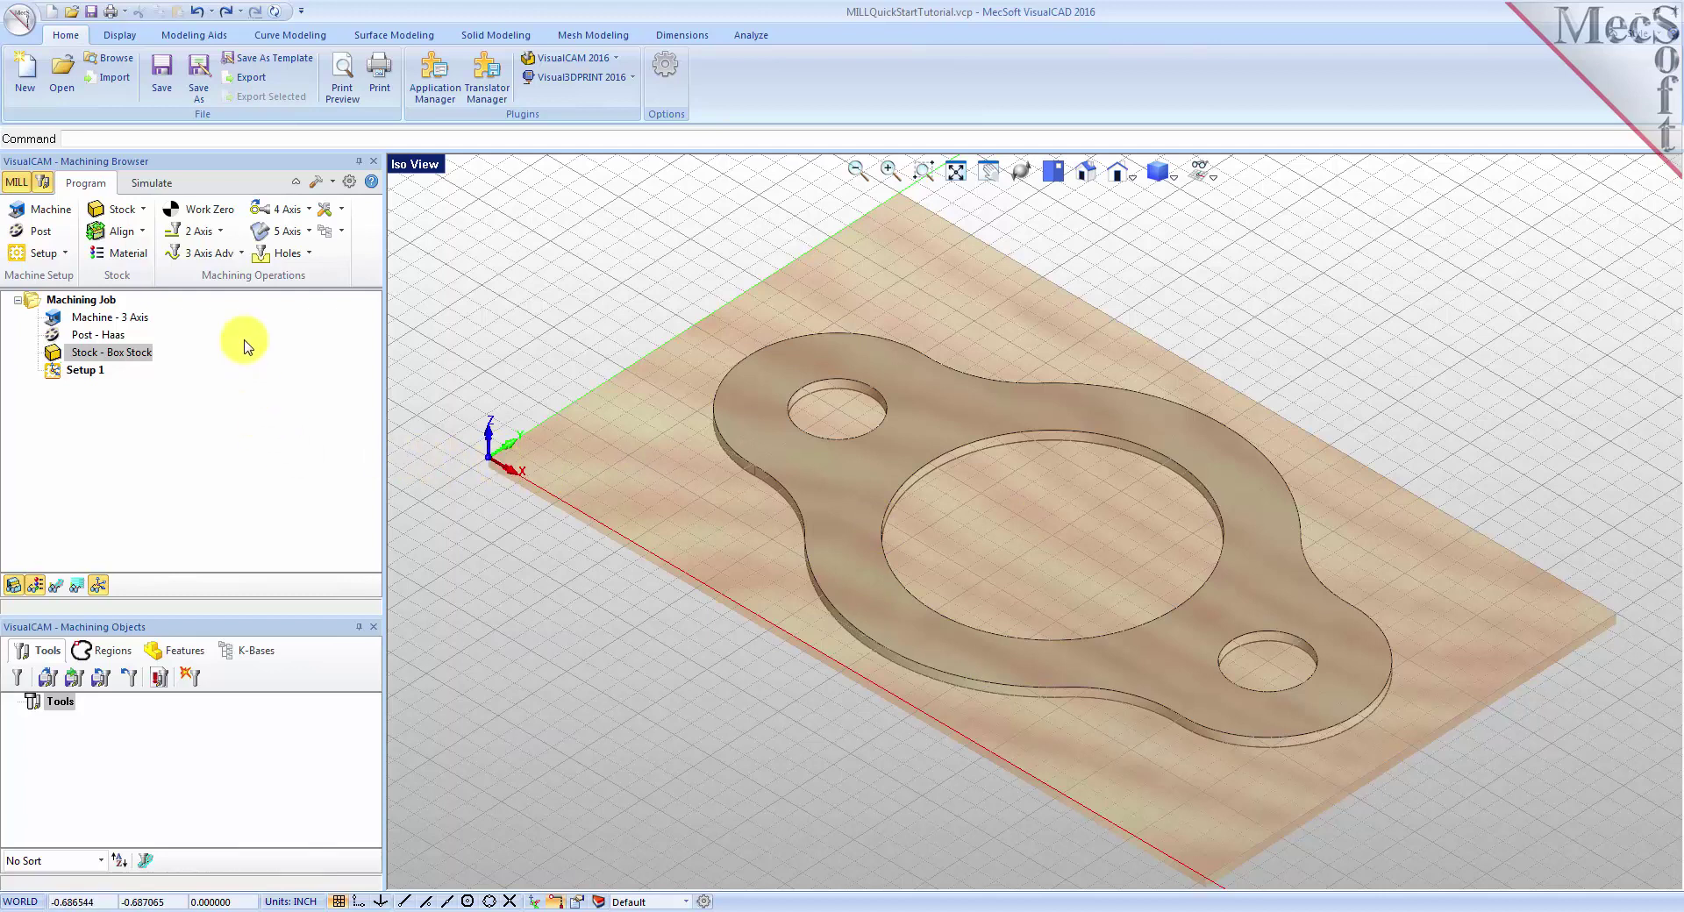
Set the work zero to the stock box's highest Z at the south-west corner and generate it.
{"action": "left_click", "coordinate": [210, 223]}
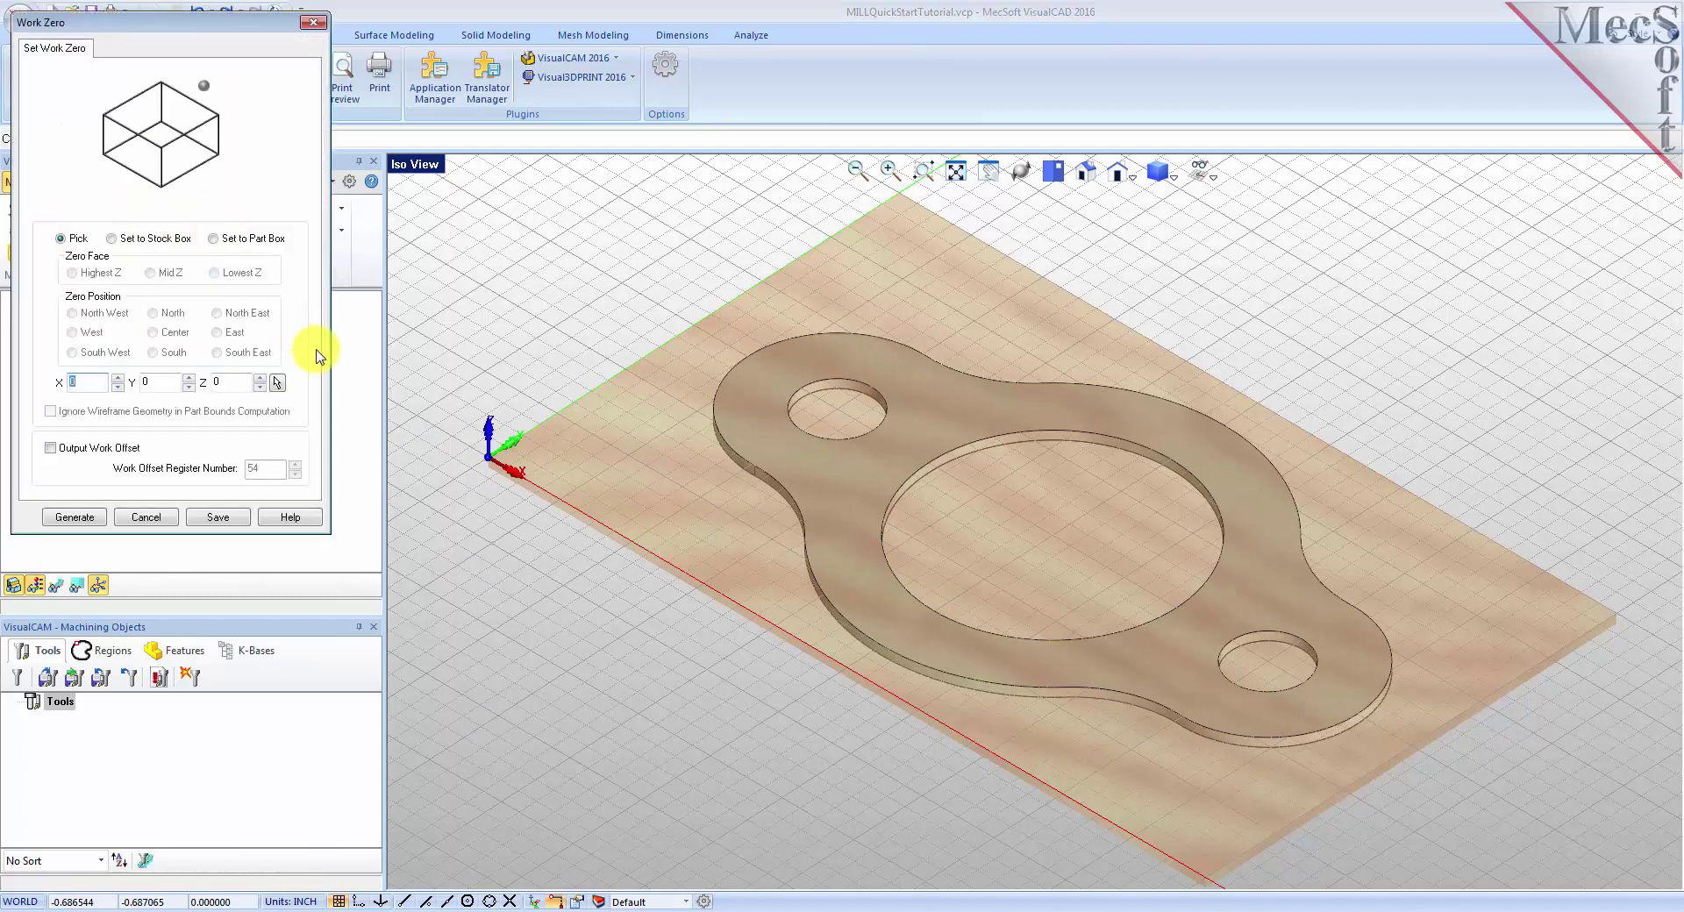
{"action": "left_click", "coordinate": [112, 239]}
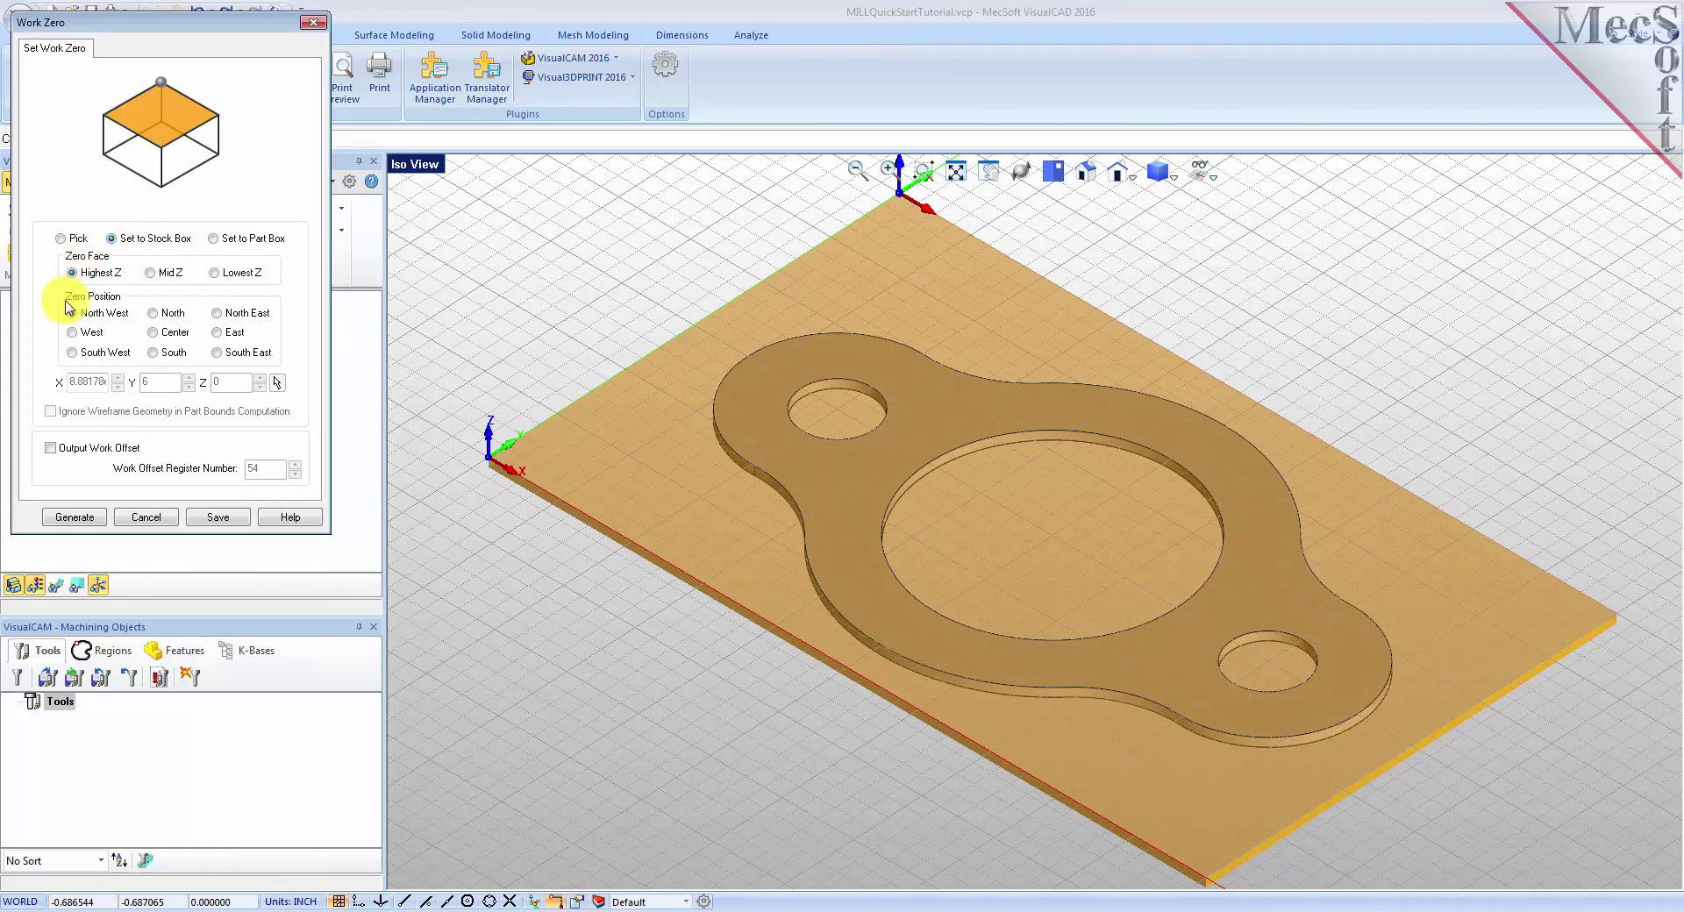
{"action": "left_click", "coordinate": [73, 354]}
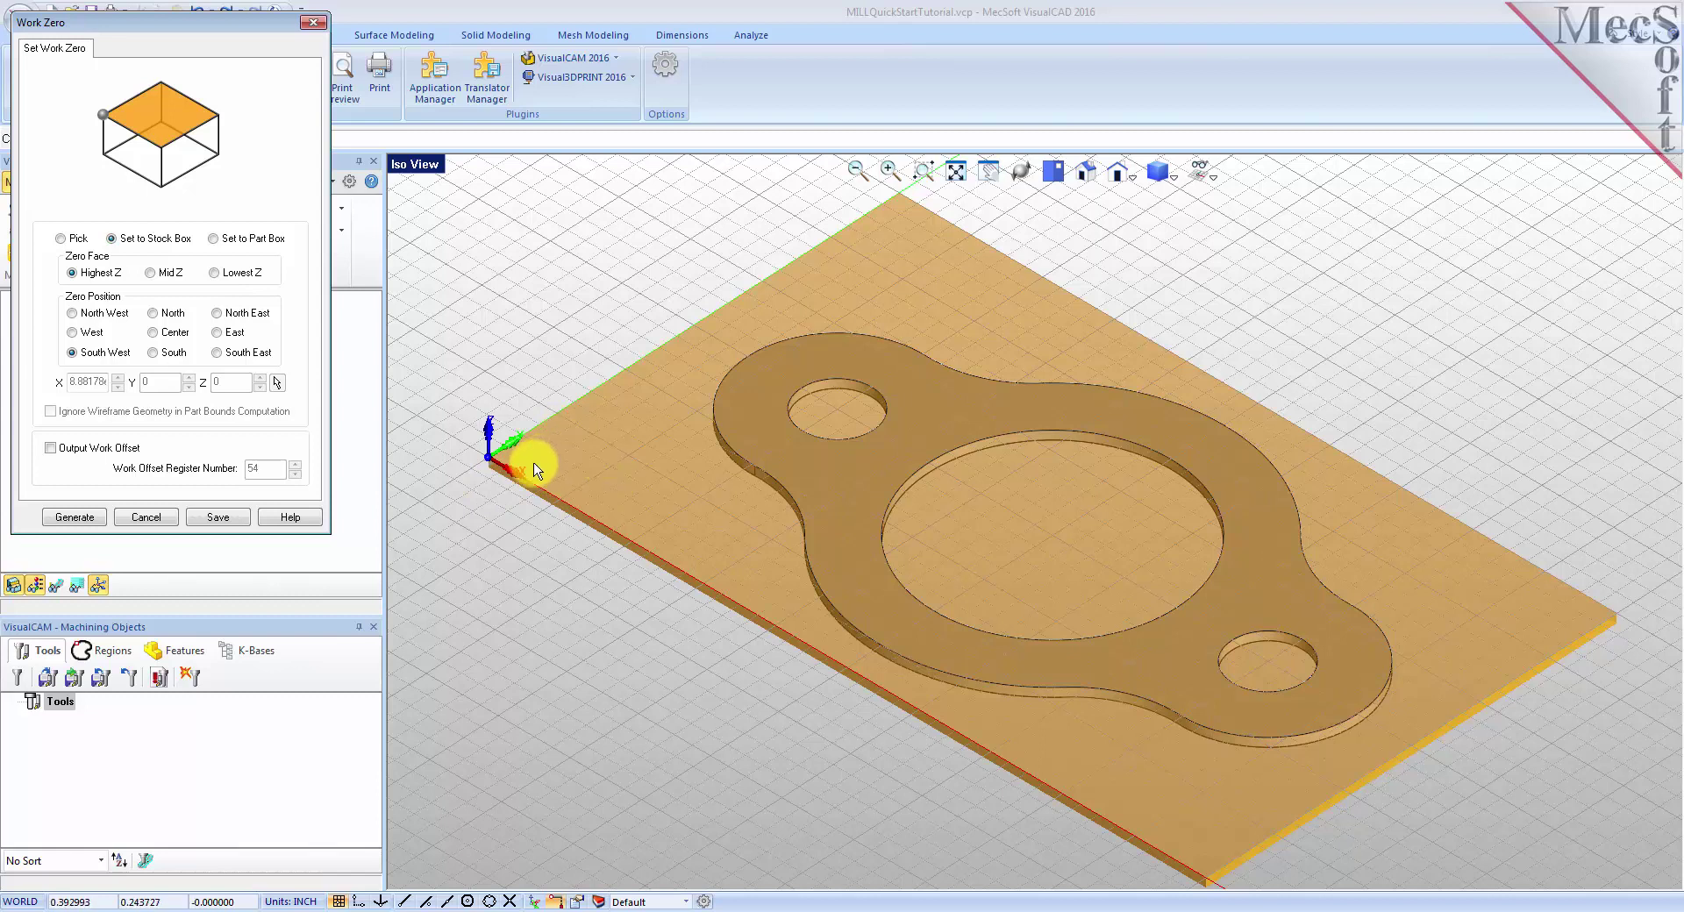
{"action": "left_click", "coordinate": [77, 517]}
{"action": "left_click", "coordinate": [78, 395]}
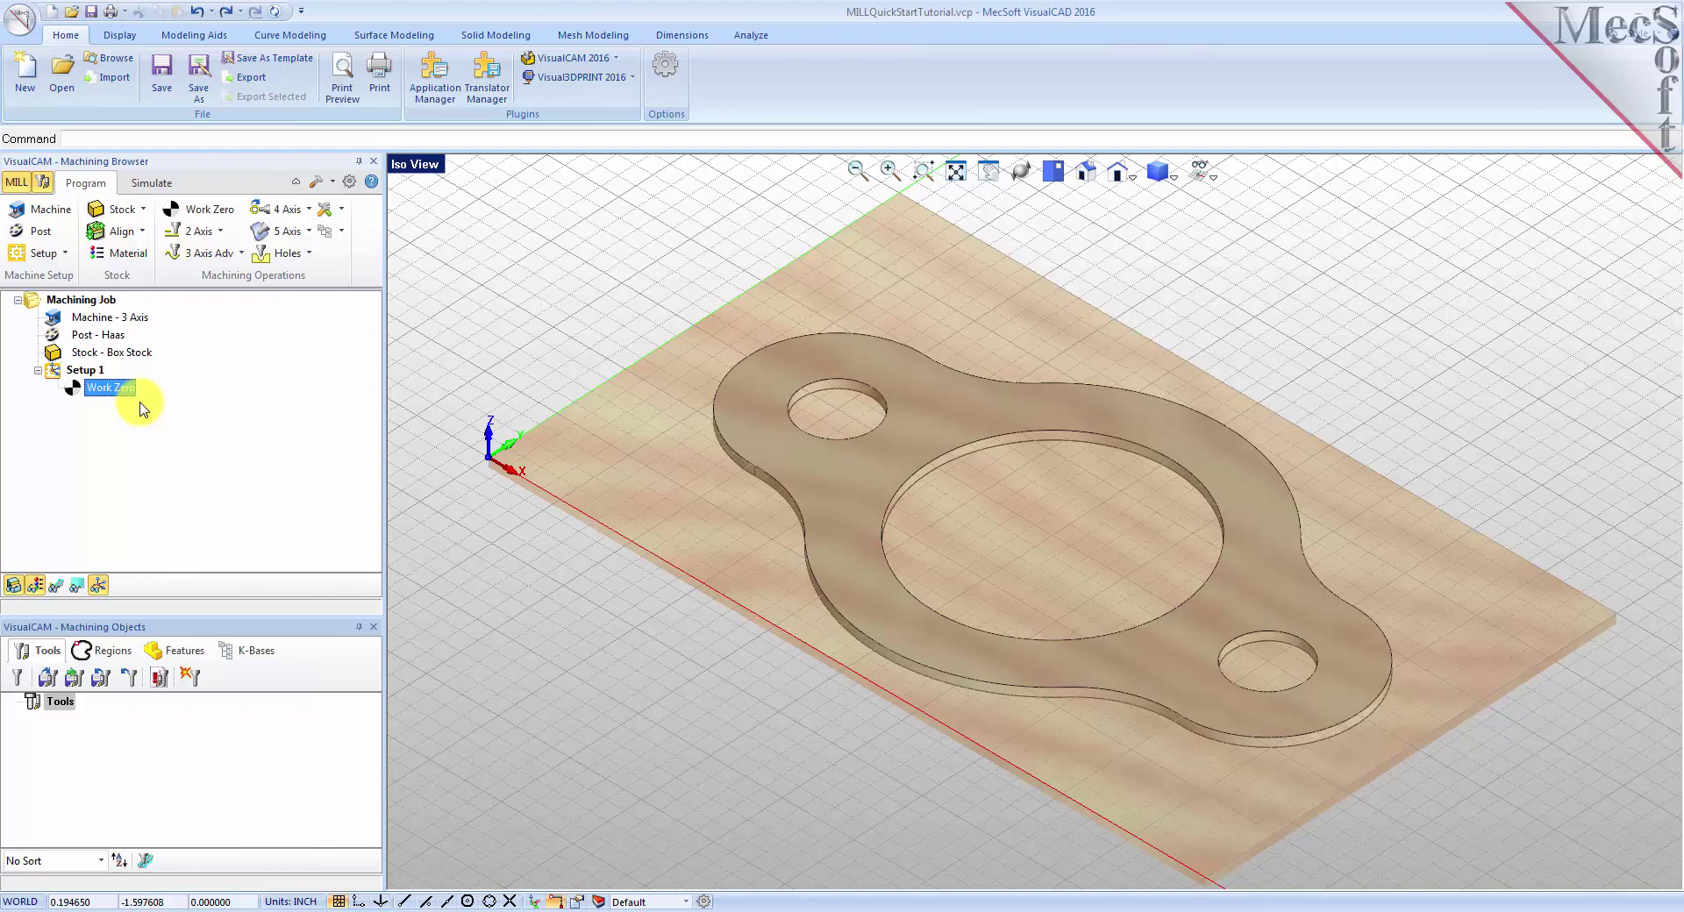
Define a new 0.5-inch flat end mill with HSS as the tool material.
{"action": "left_click", "coordinate": [18, 684]}
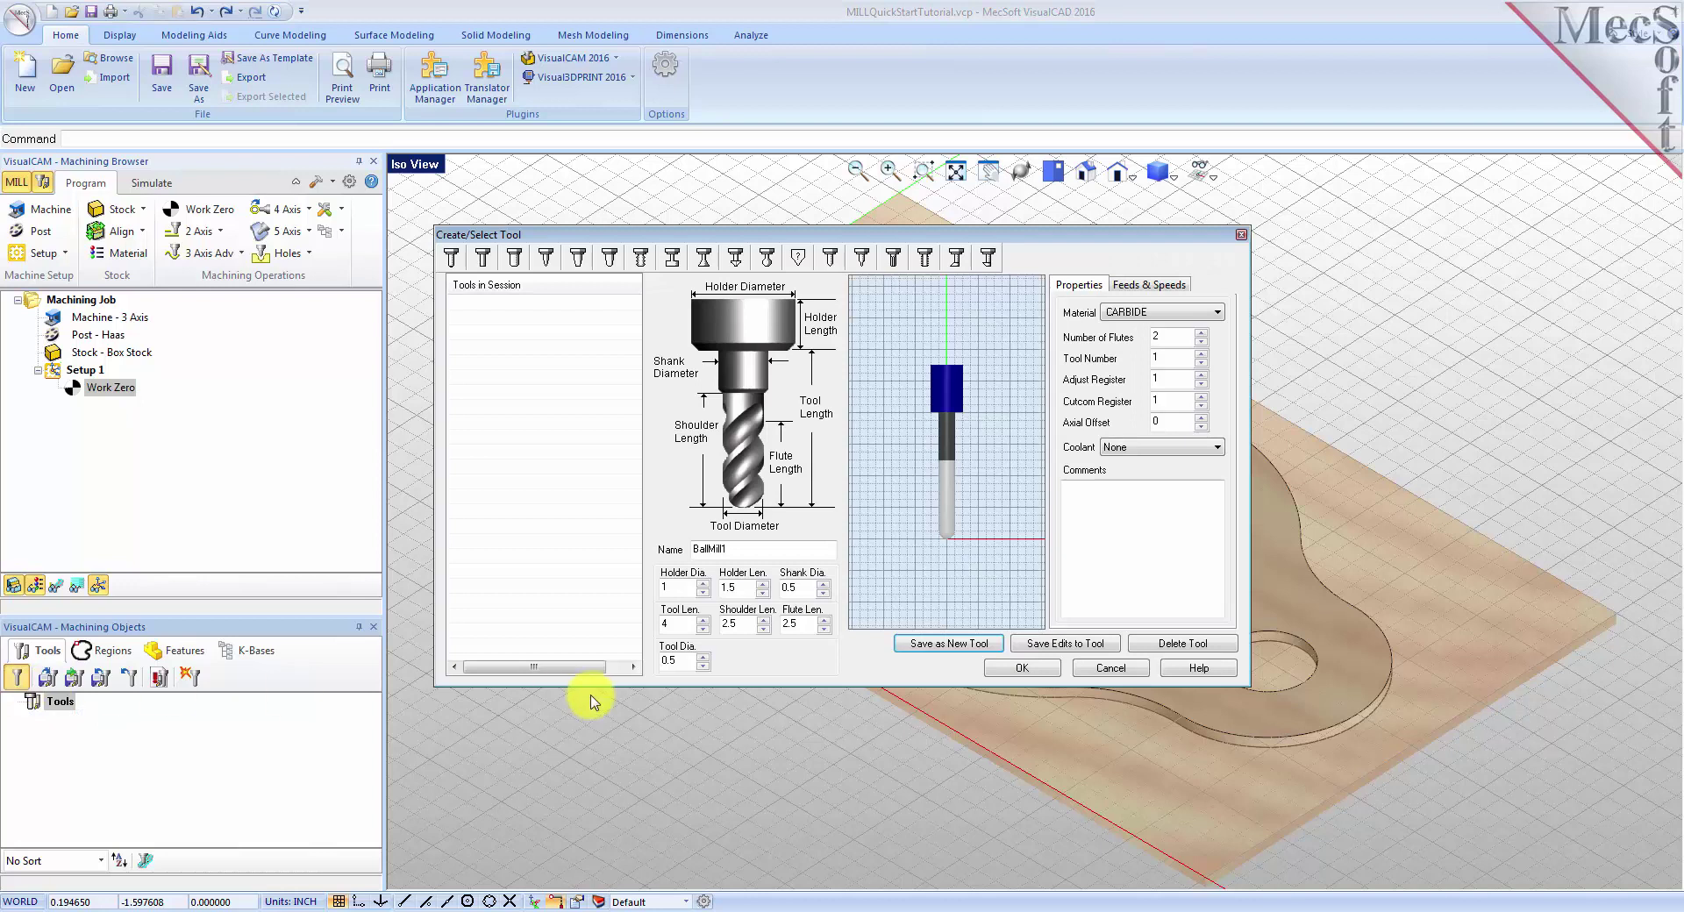
{"action": "left_click", "coordinate": [483, 258]}
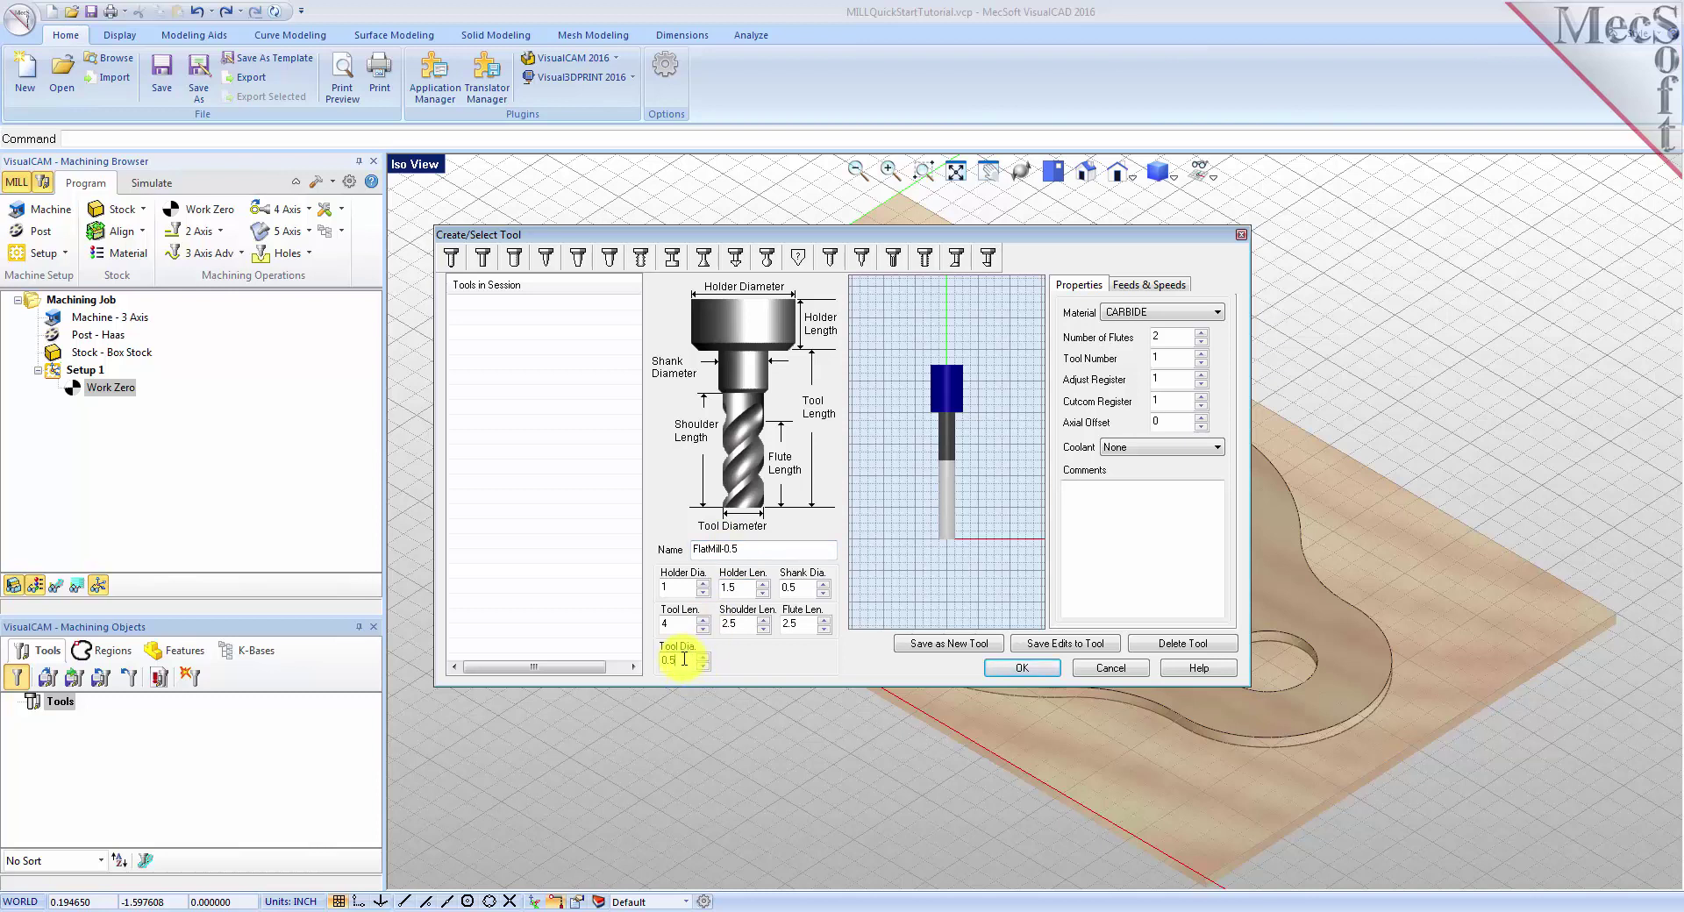
{"action": "left_click_drag", "start_coordinate": [683, 659], "coordinate": [660, 662]}
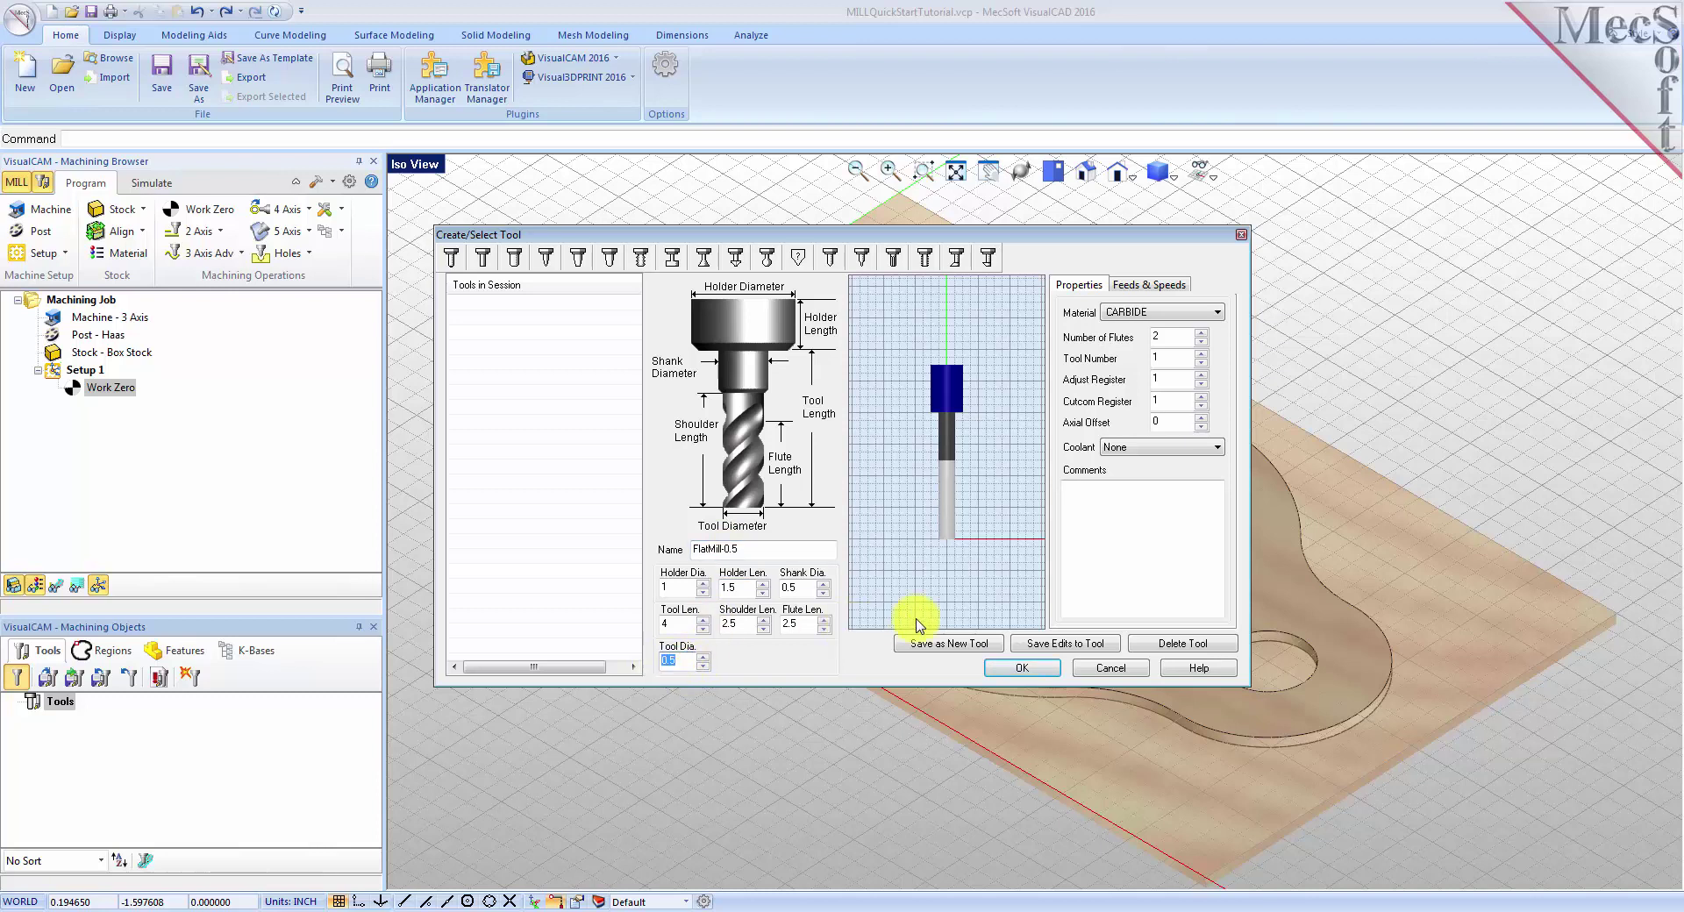
{"action": "left_click", "coordinate": [1137, 315]}
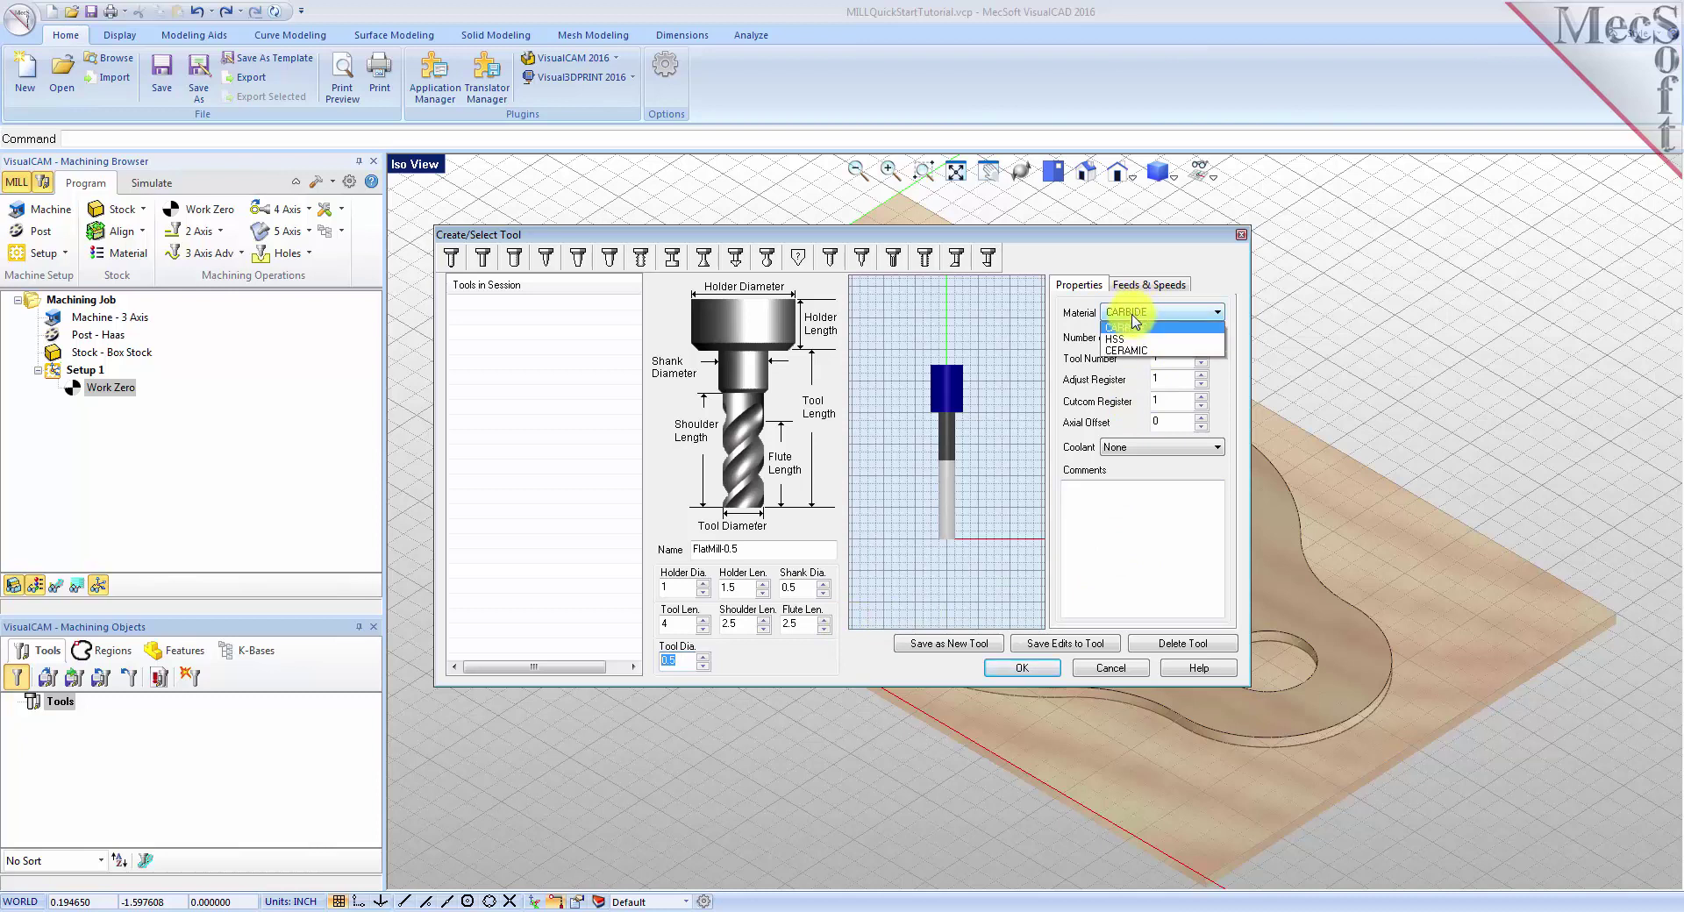
{"action": "left_click", "coordinate": [1129, 340]}
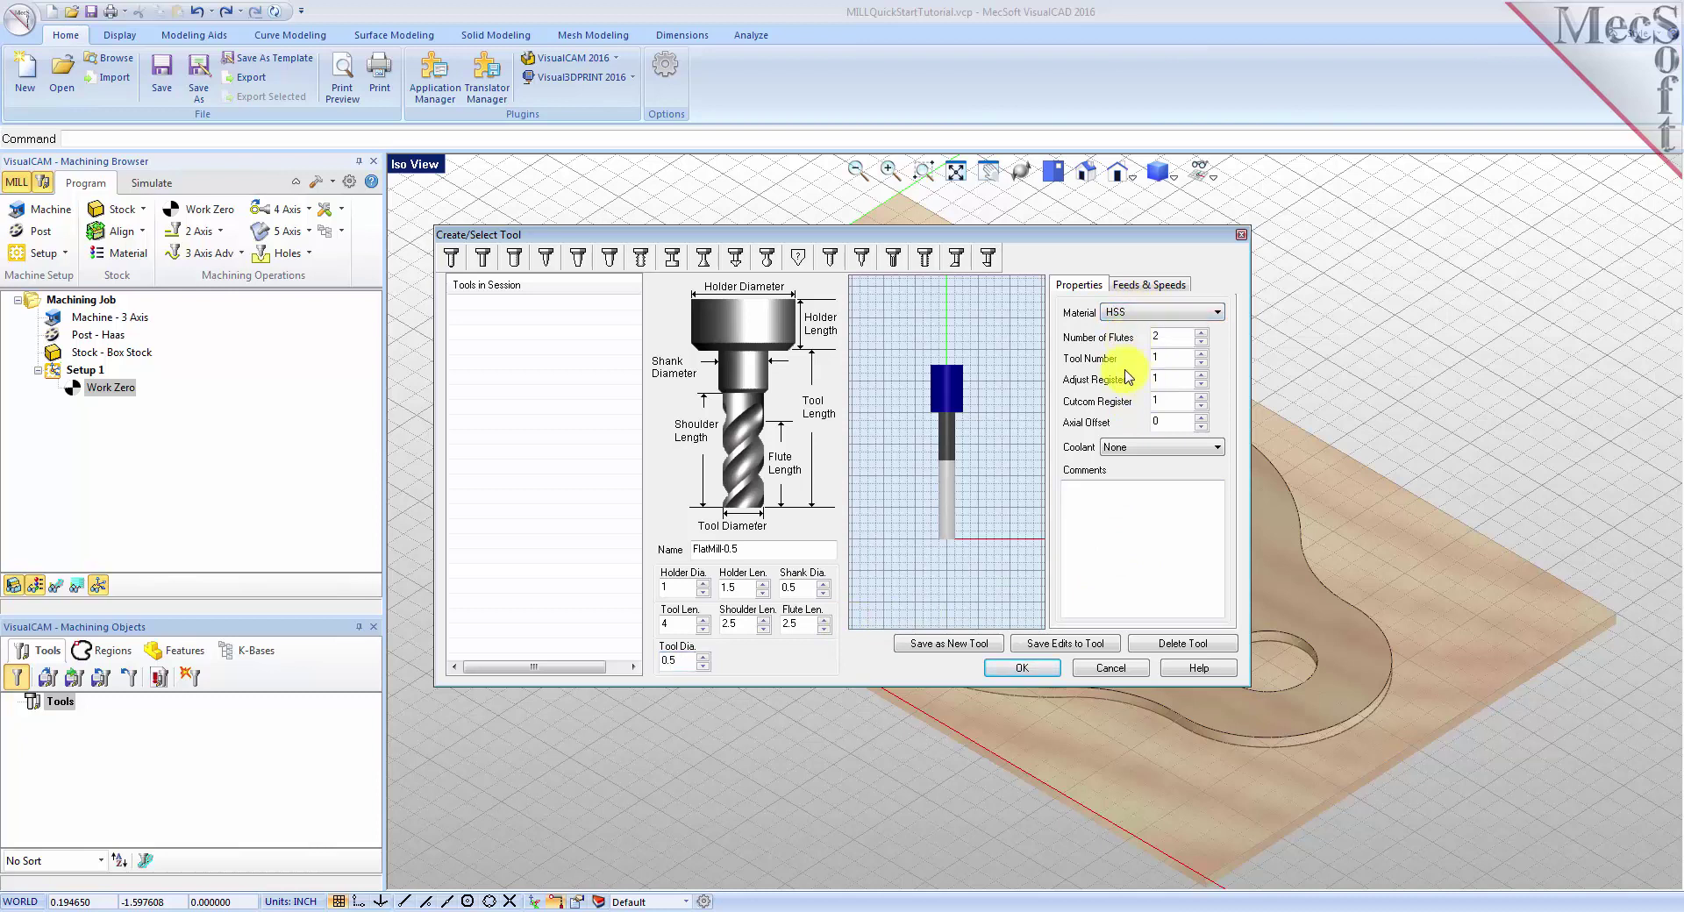
{"action": "key", "text": "Tab"}
{"action": "key", "text": "Tab"}
Load WOOD/HSS cutting data to give the tool 3055 RPM and 61 in/min cut feed.
{"action": "left_click", "coordinate": [1148, 286]}
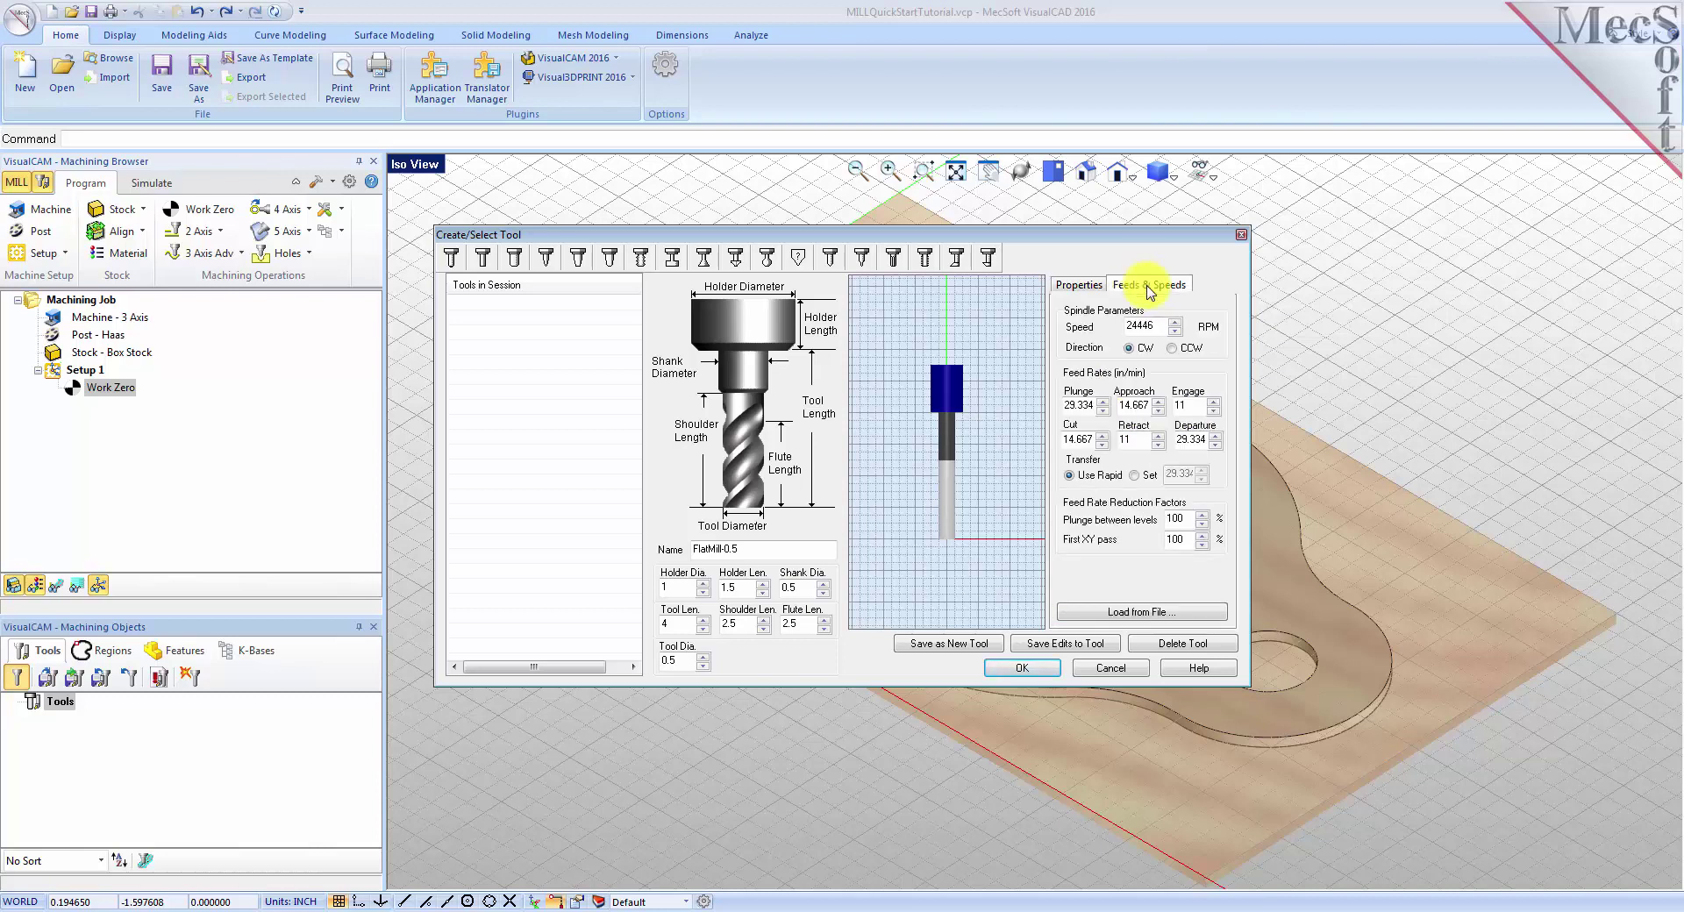
{"action": "left_click", "coordinate": [1156, 616]}
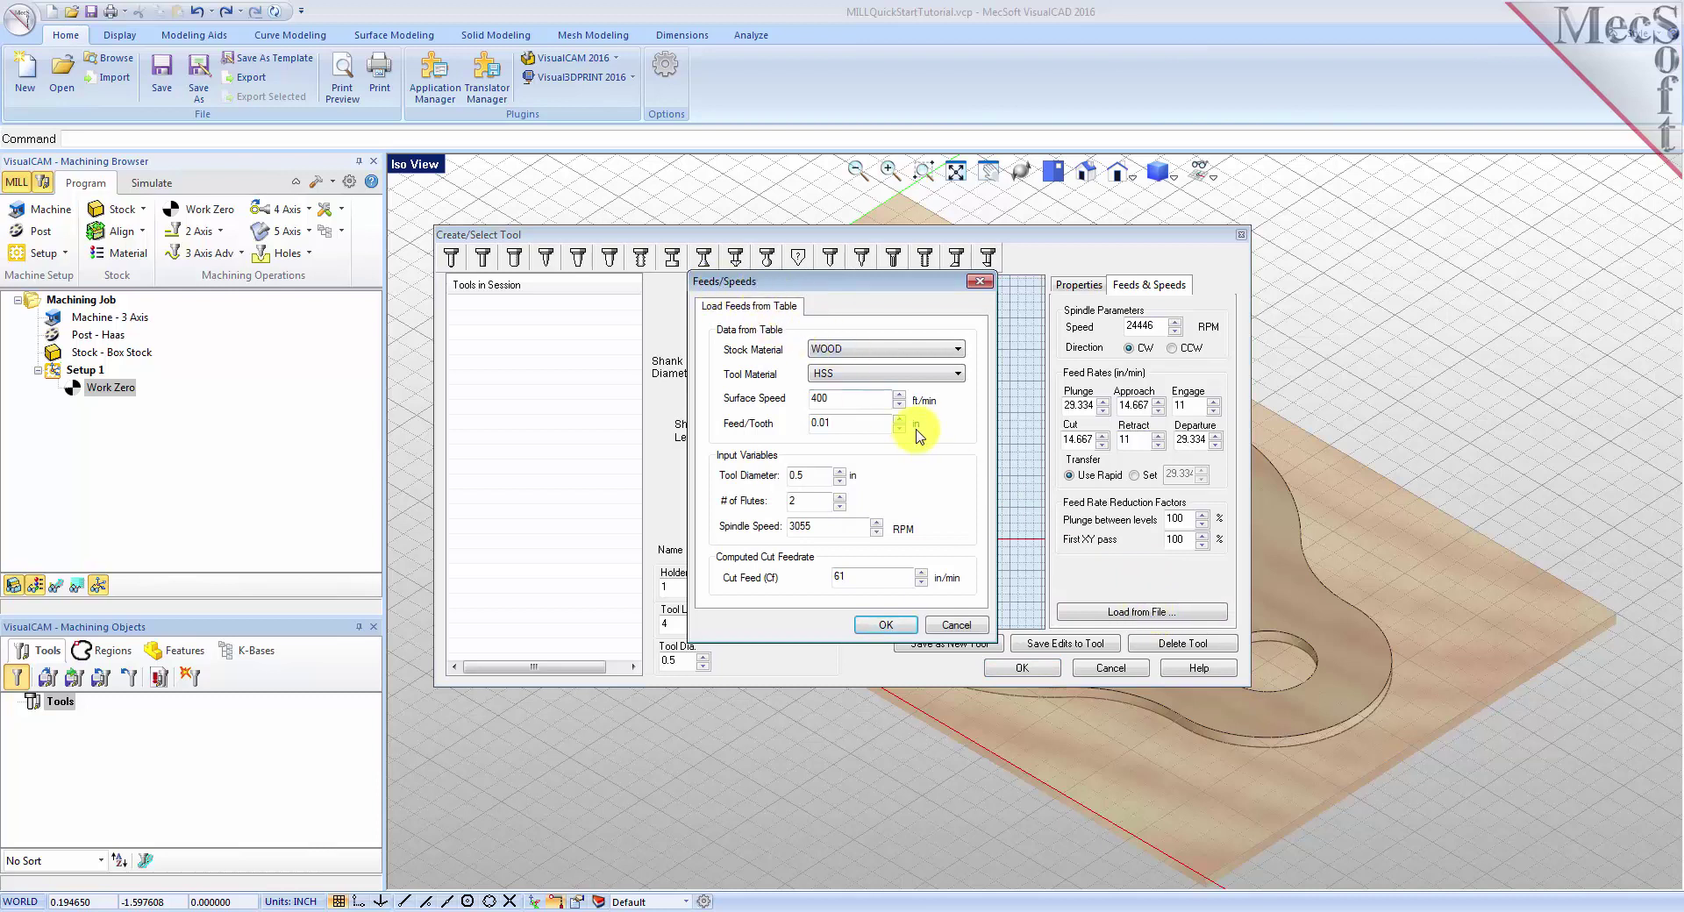
{"action": "left_click", "coordinate": [903, 349]}
{"action": "left_click", "coordinate": [904, 349]}
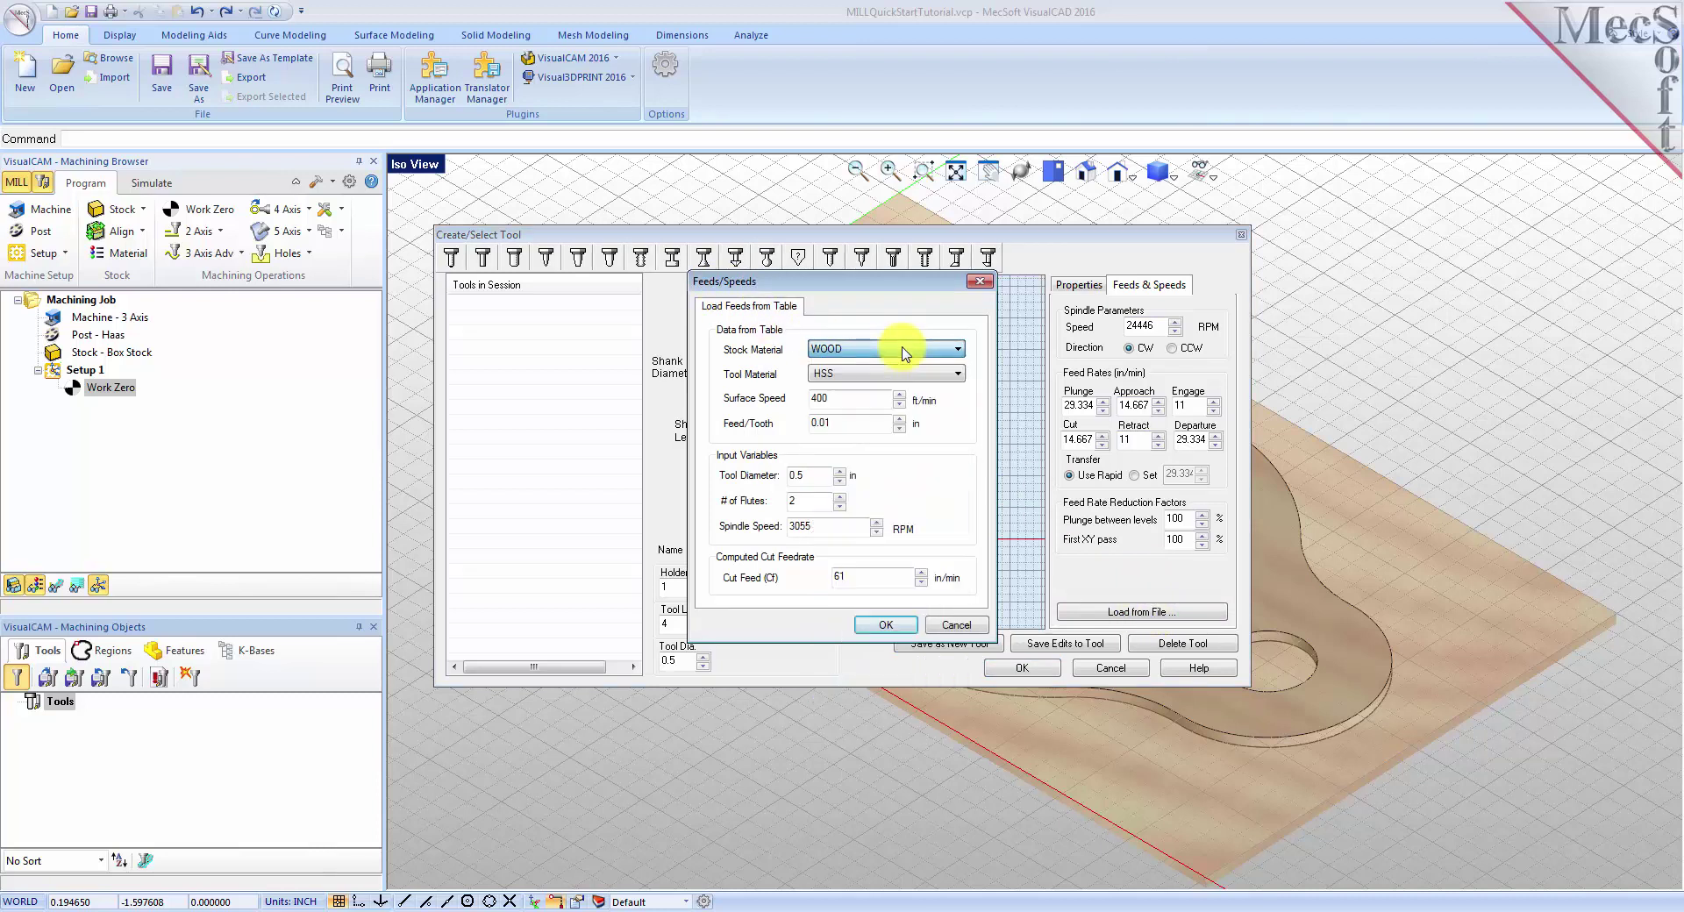
{"action": "left_click", "coordinate": [868, 377]}
{"action": "left_click", "coordinate": [869, 377]}
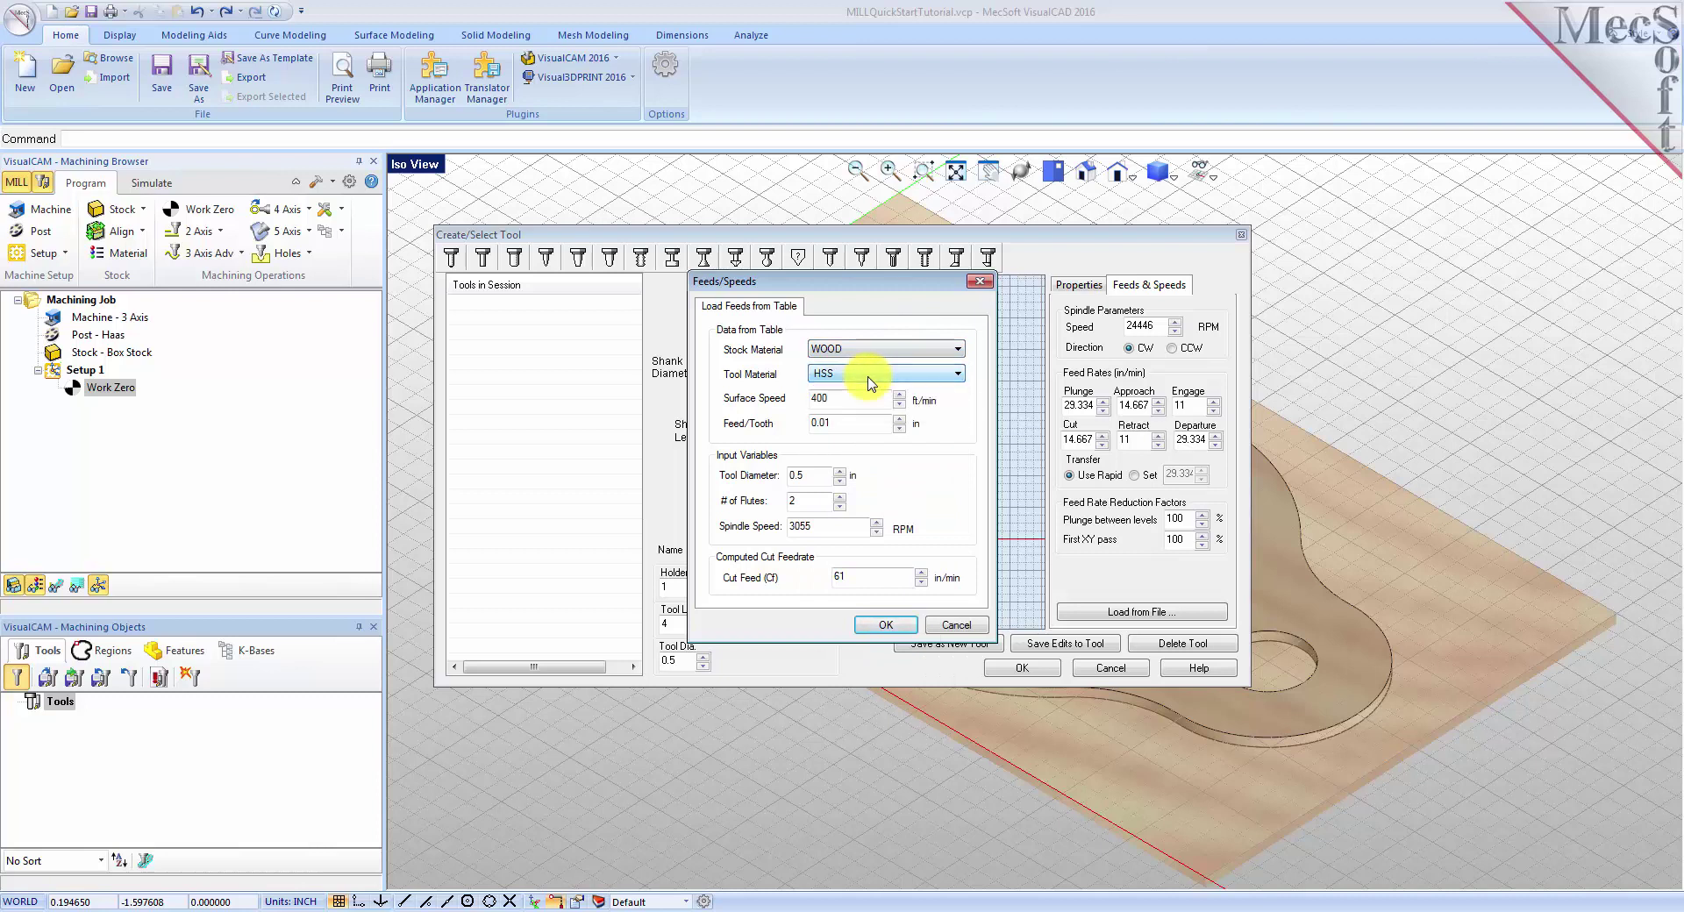
{"action": "left_click", "coordinate": [886, 625]}
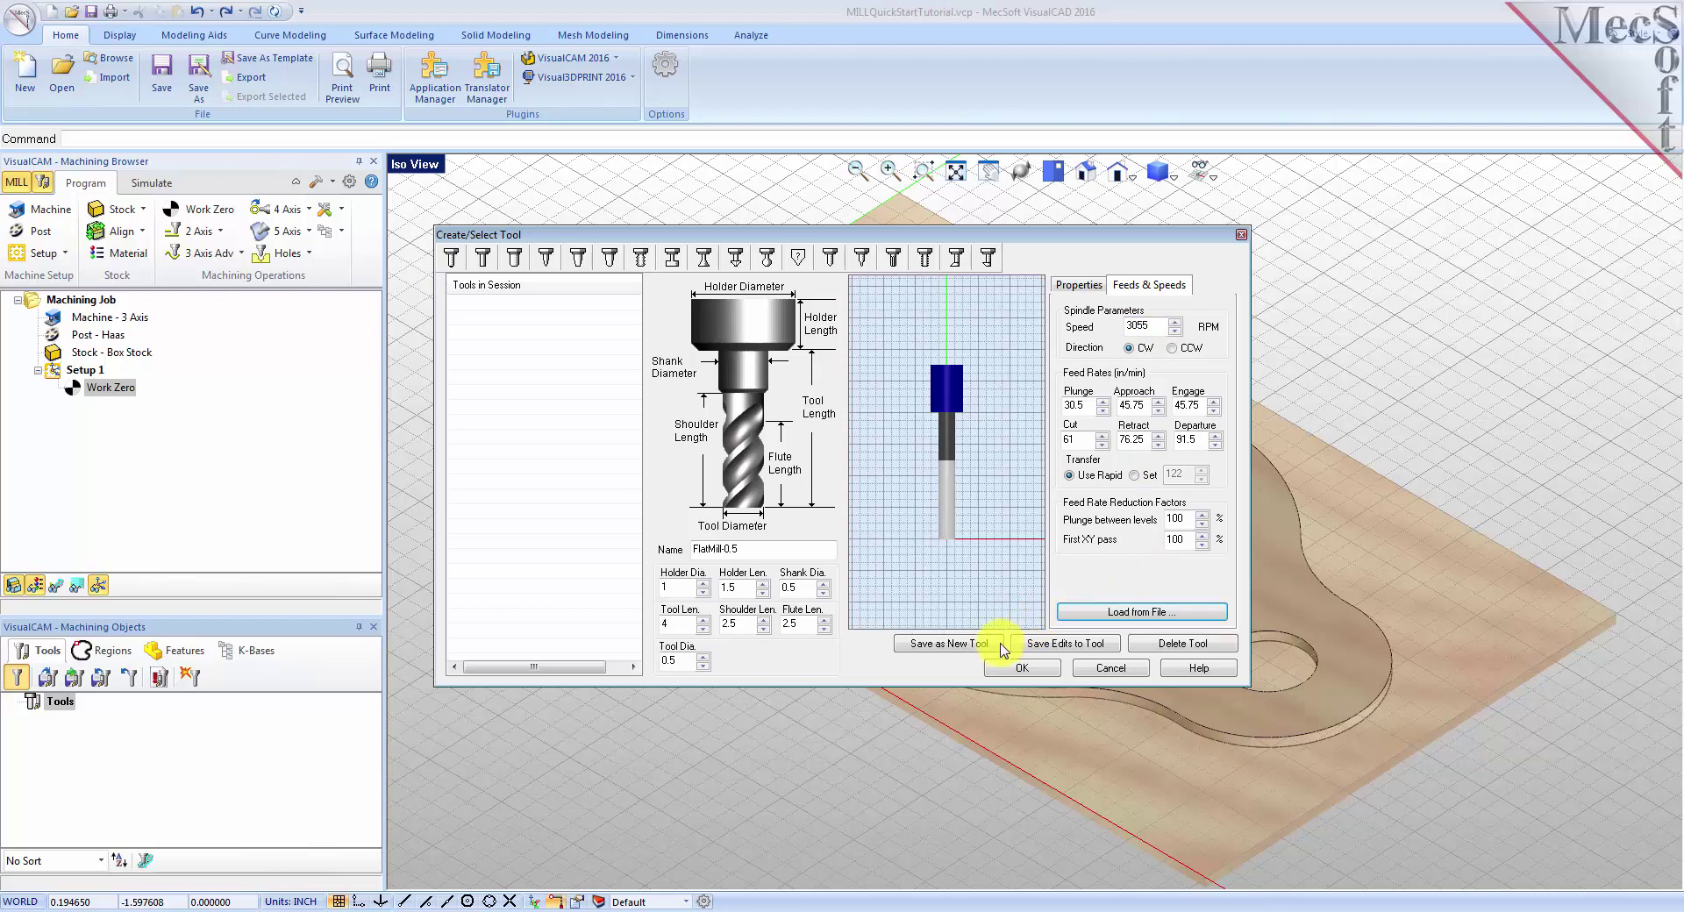
Save the end mill as new tool FlatMill-0.5 and add it to the job's tools.
{"action": "left_click", "coordinate": [972, 646]}
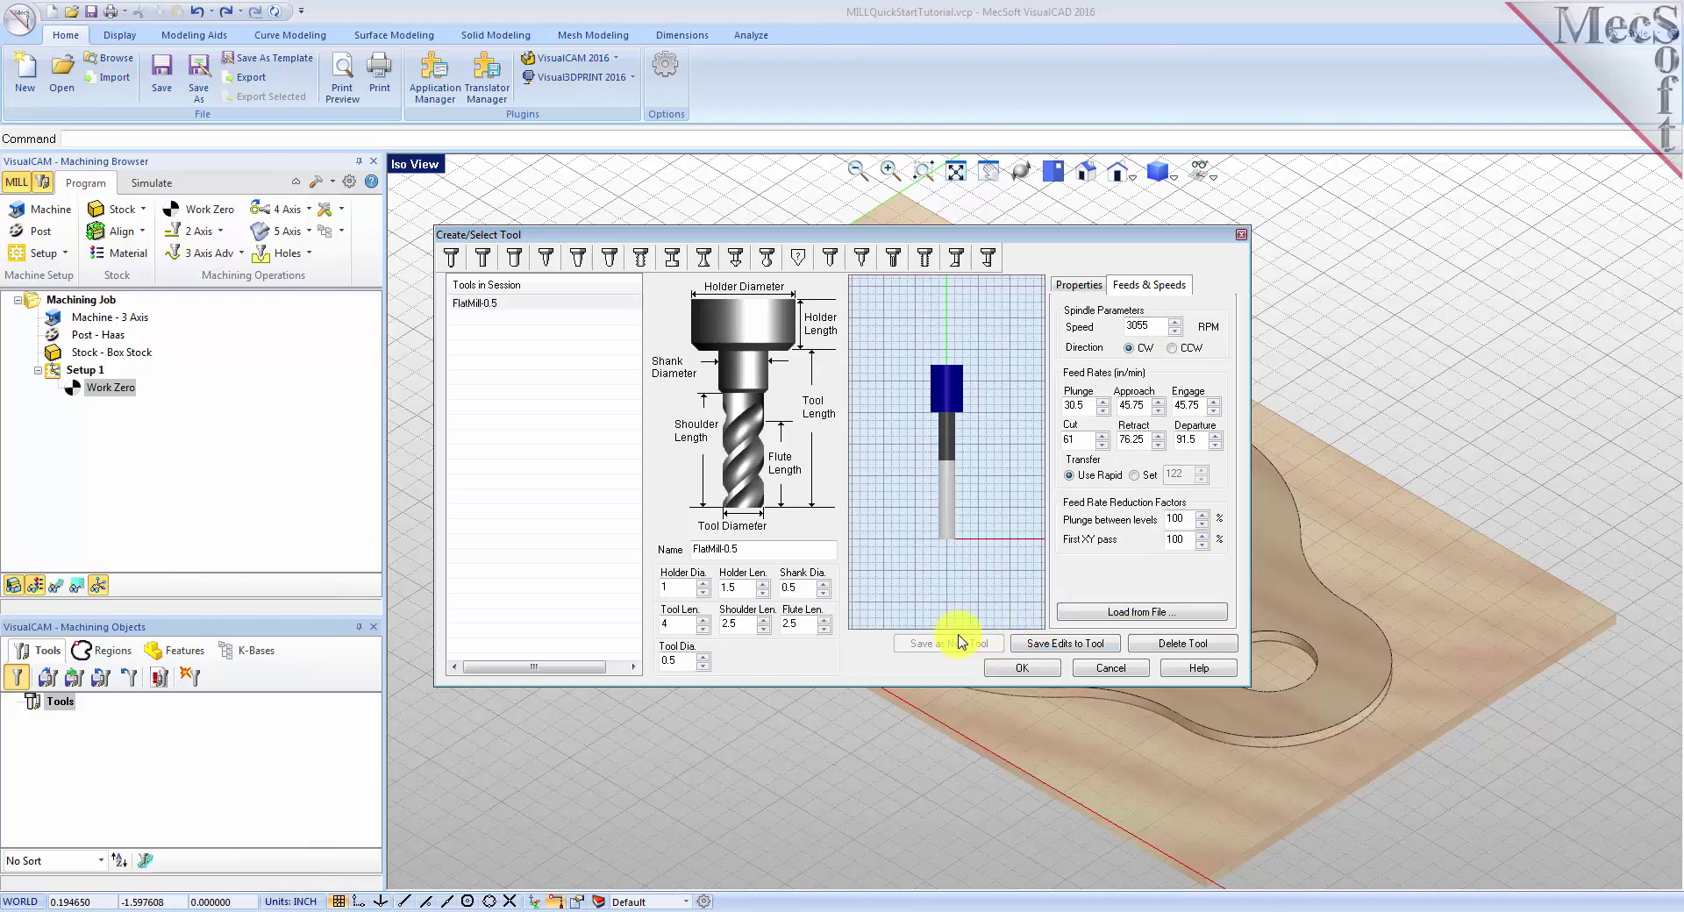
{"action": "left_click", "coordinate": [472, 303]}
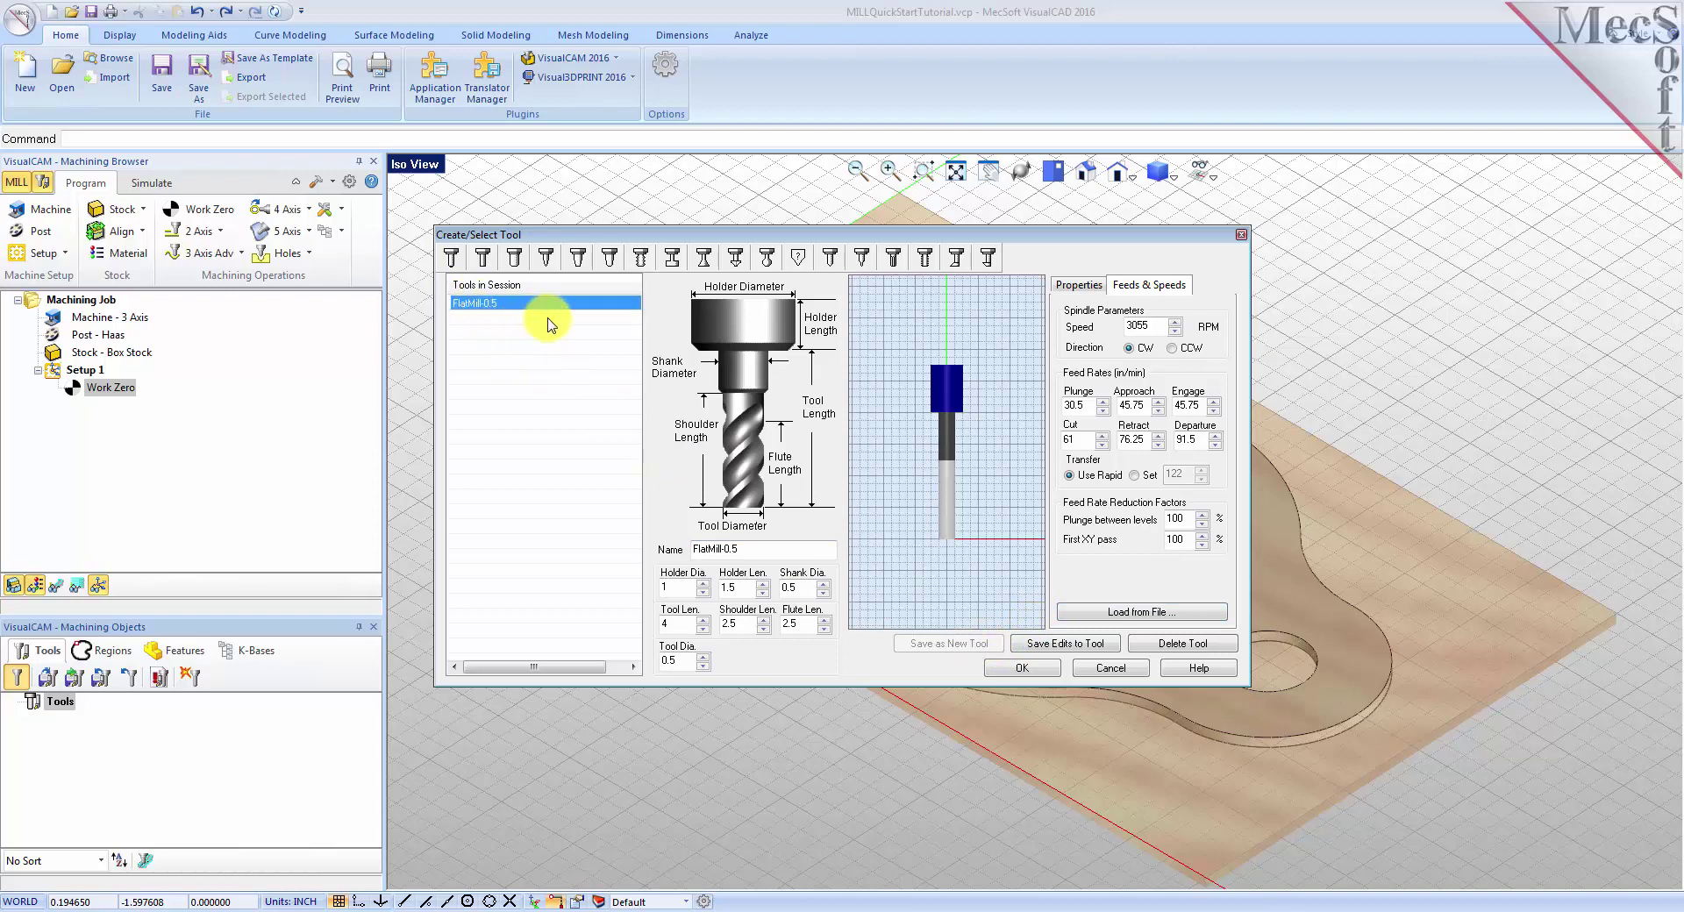
{"action": "left_click", "coordinate": [1019, 669]}
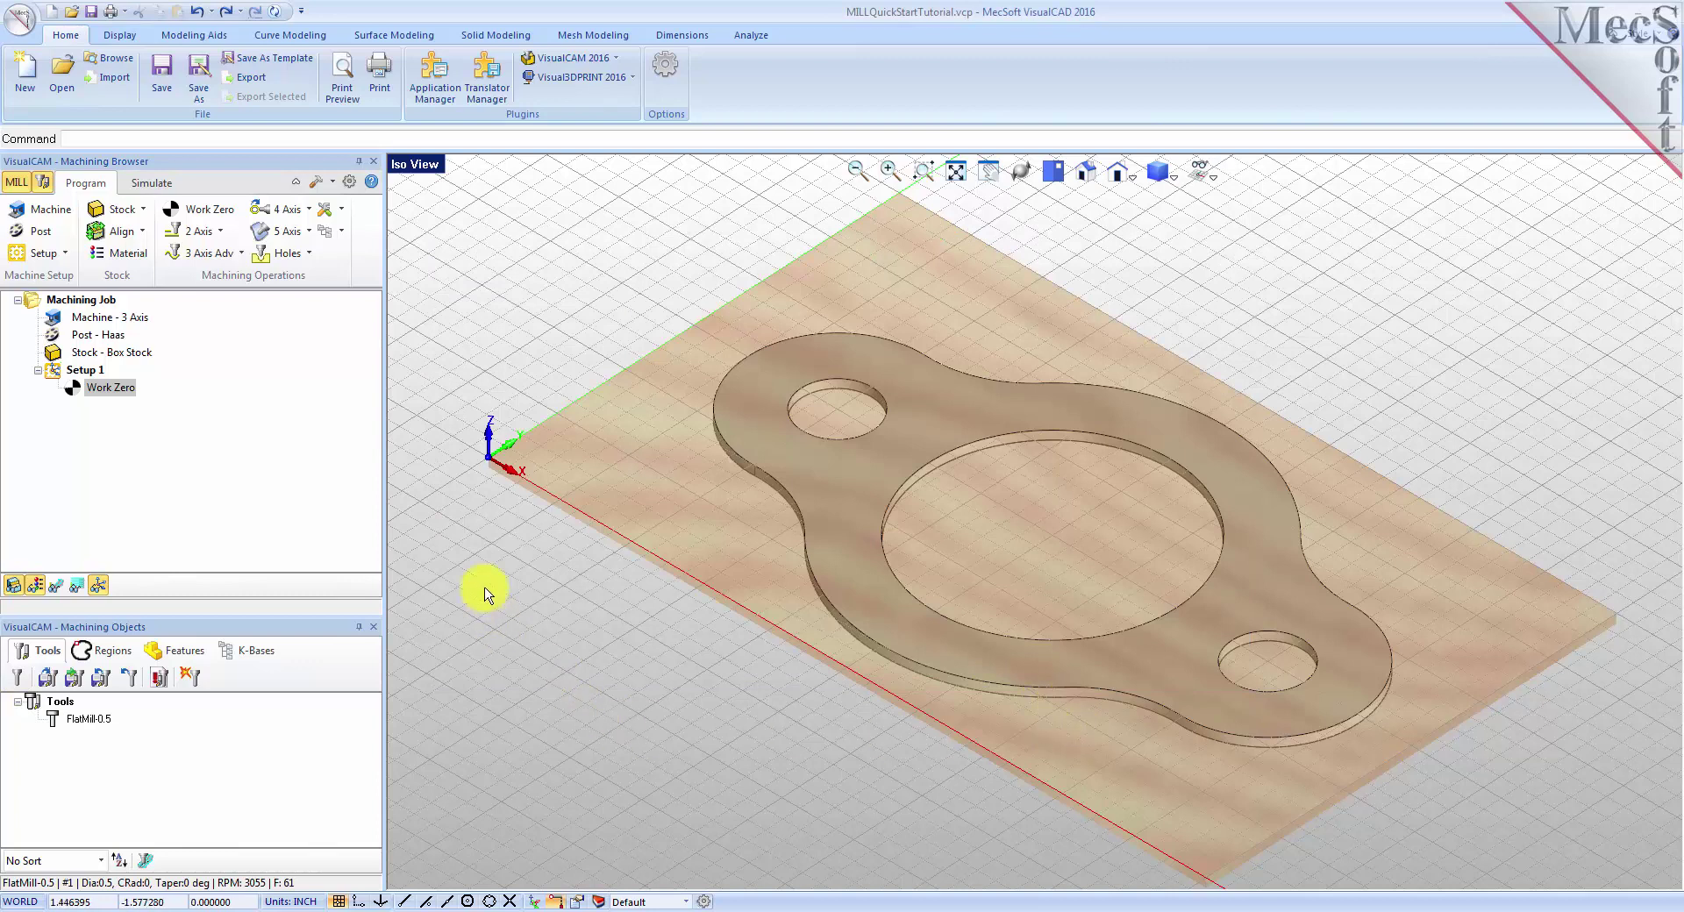
With FlatMill-0.5 selected, start a new 2½ axis Profiling operation.
{"action": "left_click", "coordinate": [51, 720]}
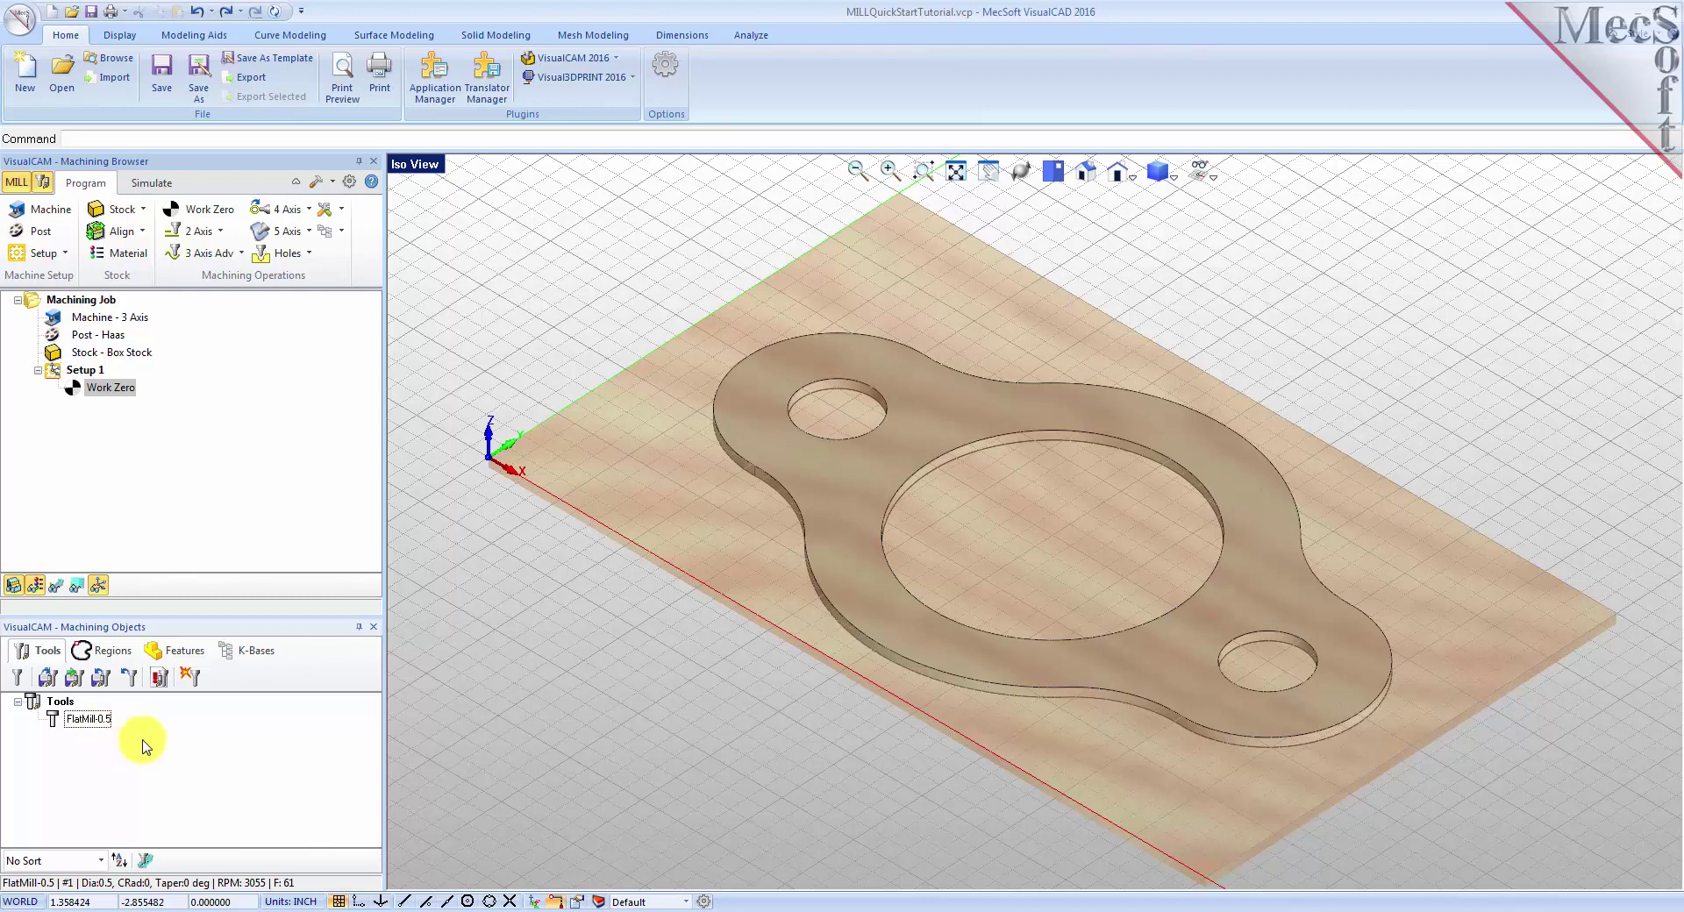
{"action": "left_click", "coordinate": [218, 232]}
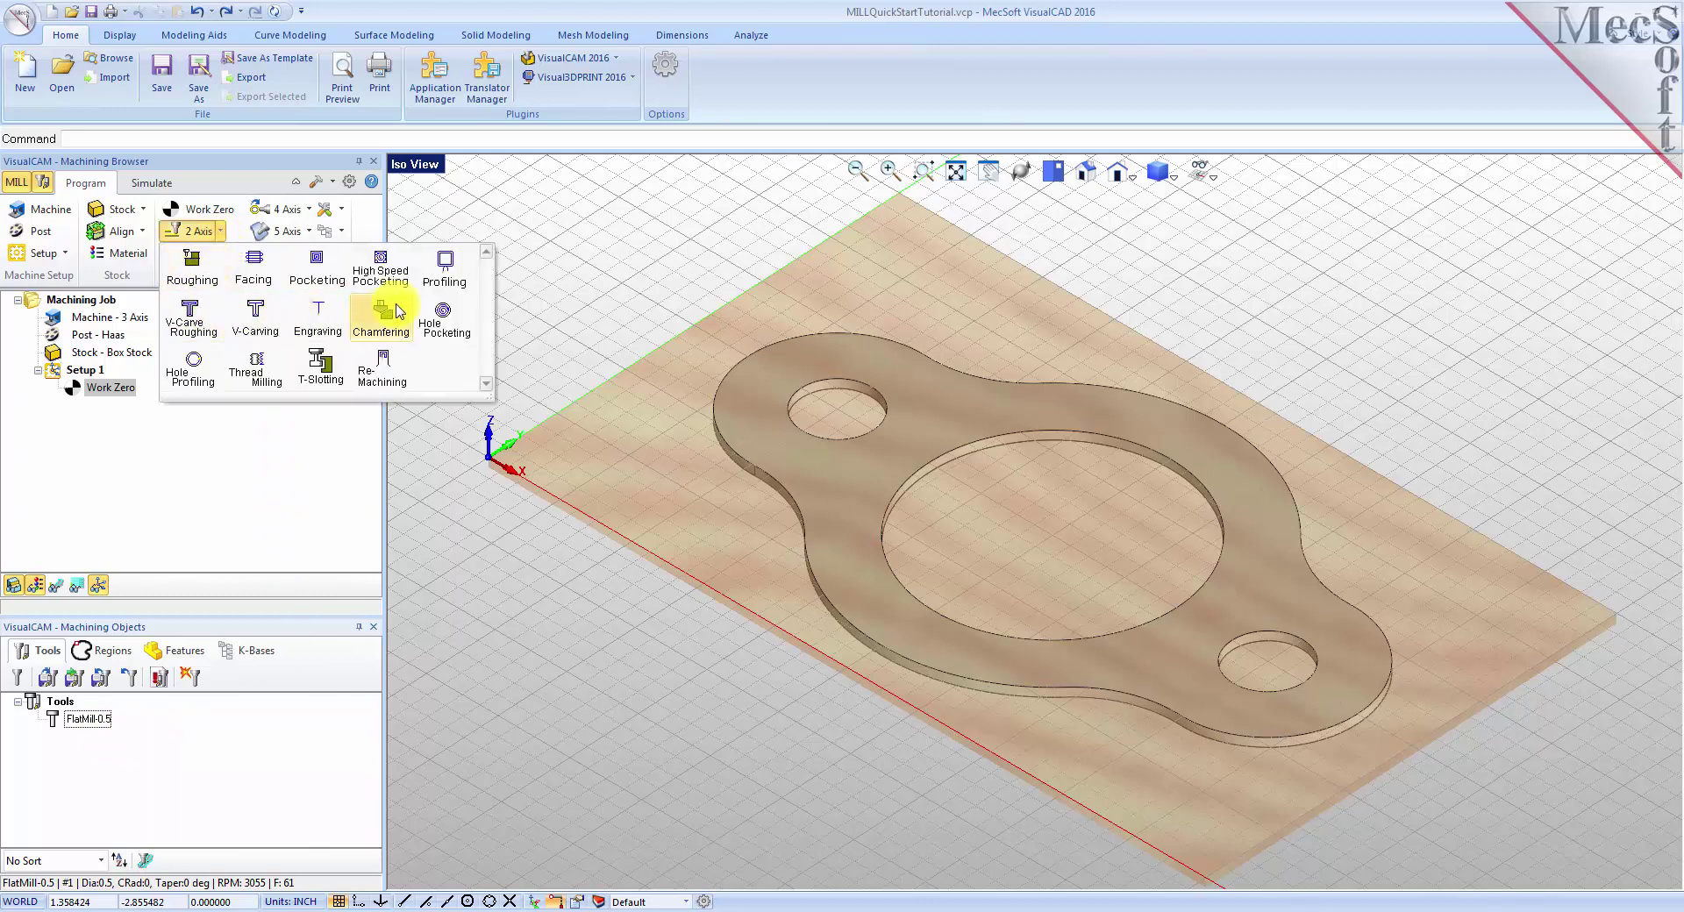
{"action": "left_click", "coordinate": [457, 292]}
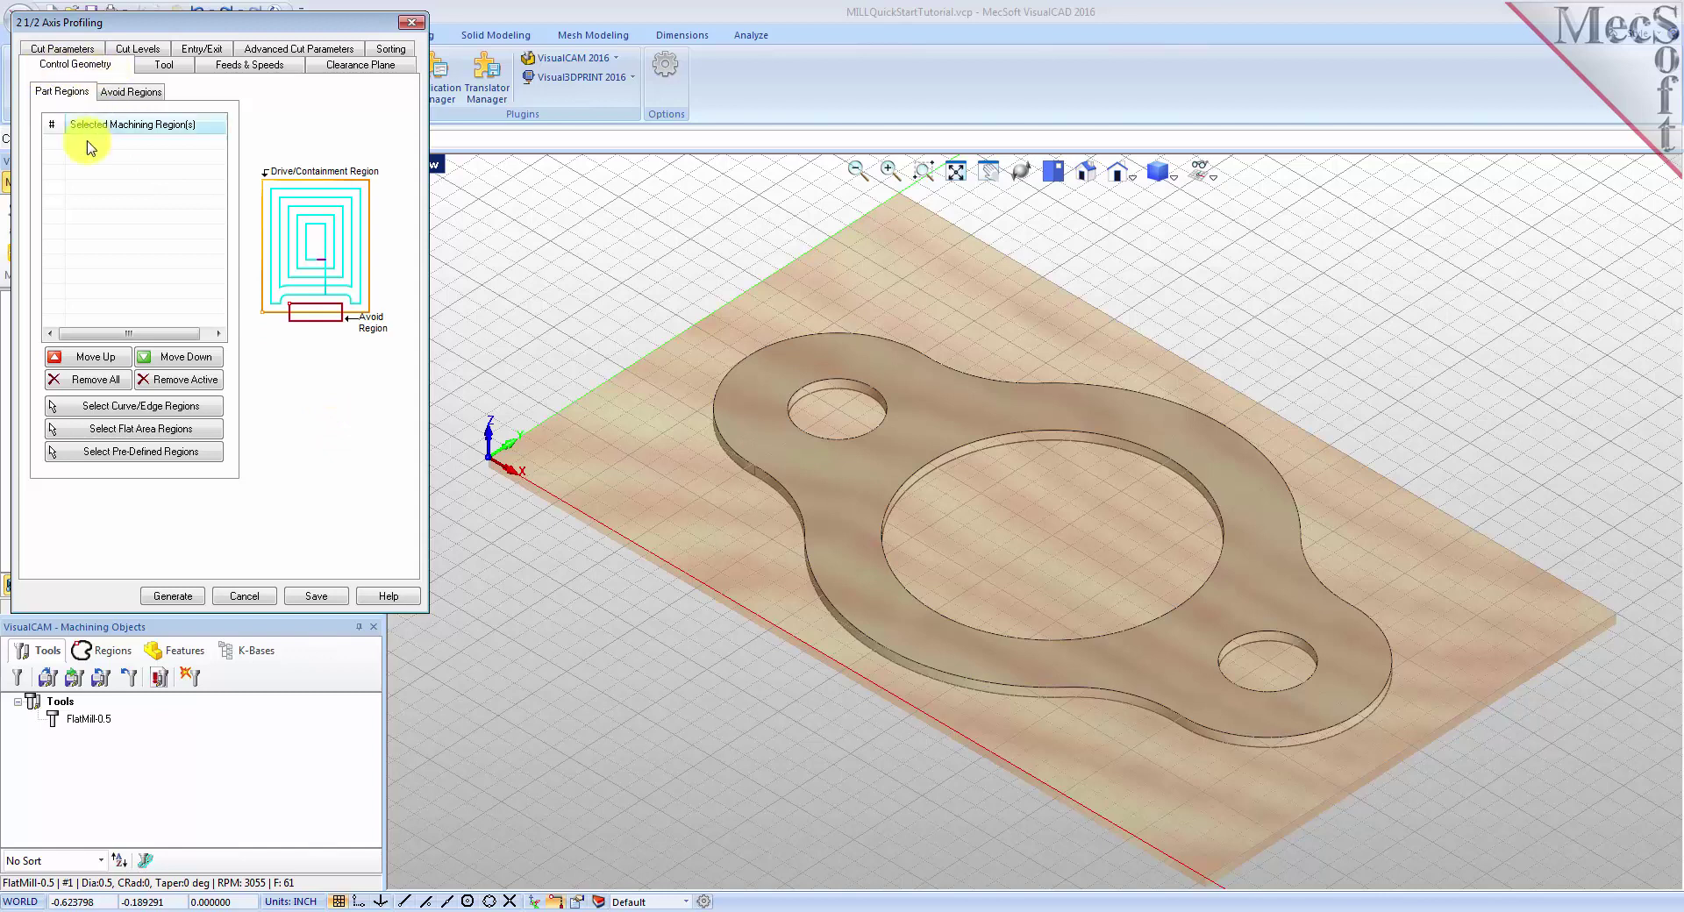
Pick the central hole and both small hole edges as the profiling drive regions.
{"action": "left_click", "coordinate": [140, 405]}
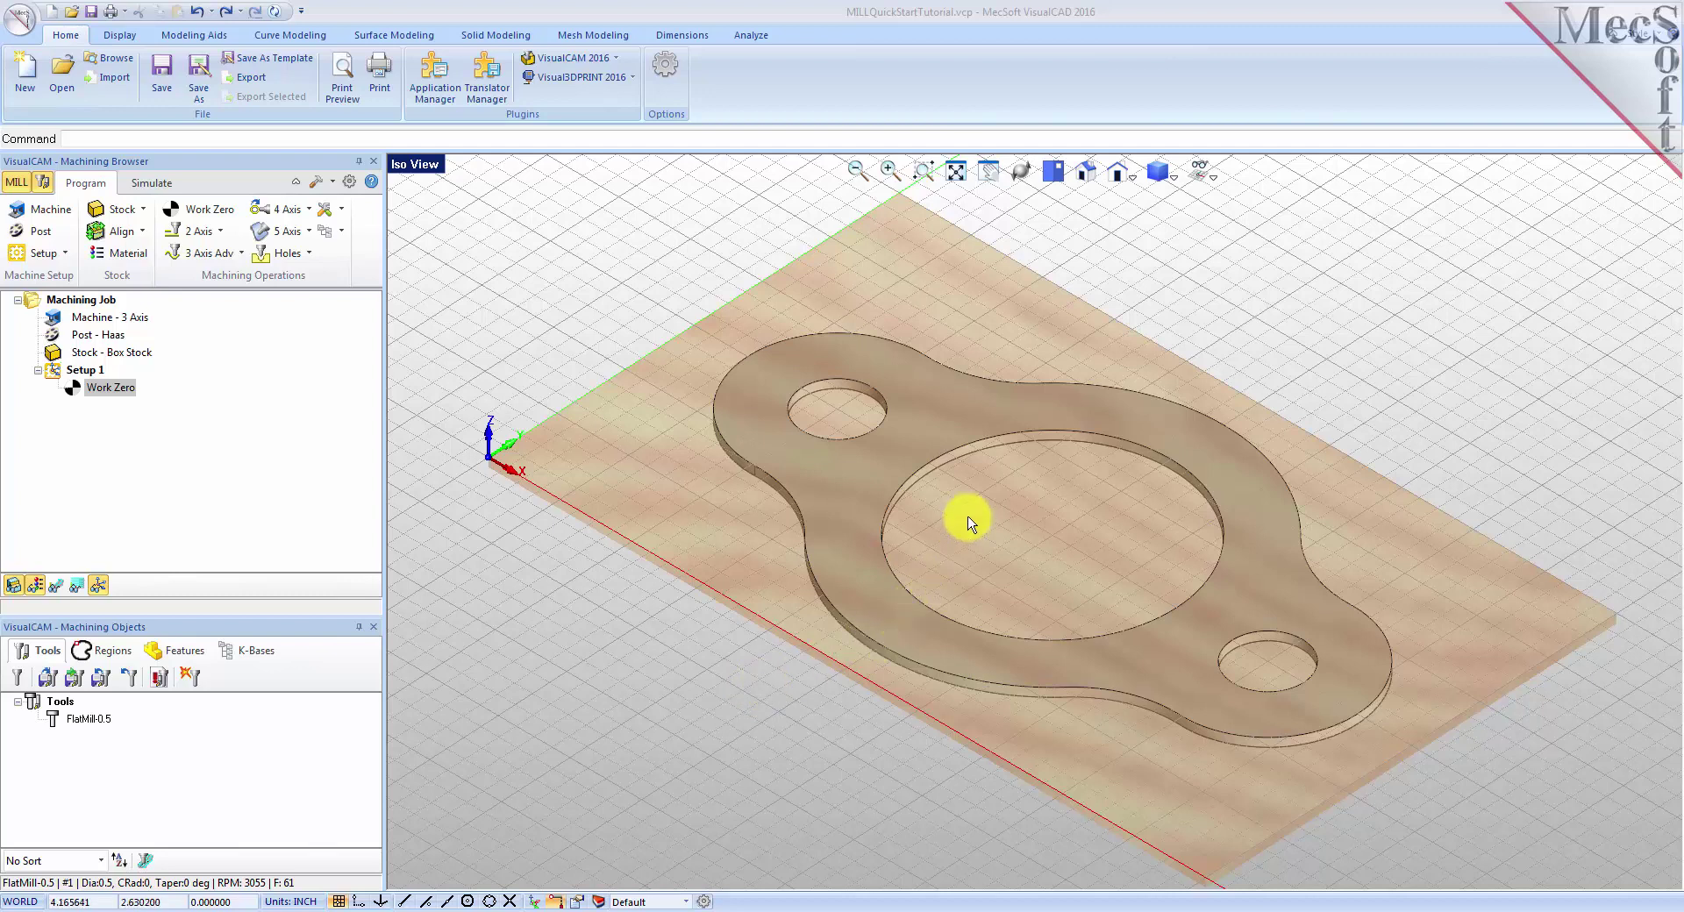
{"action": "left_click", "coordinate": [977, 444]}
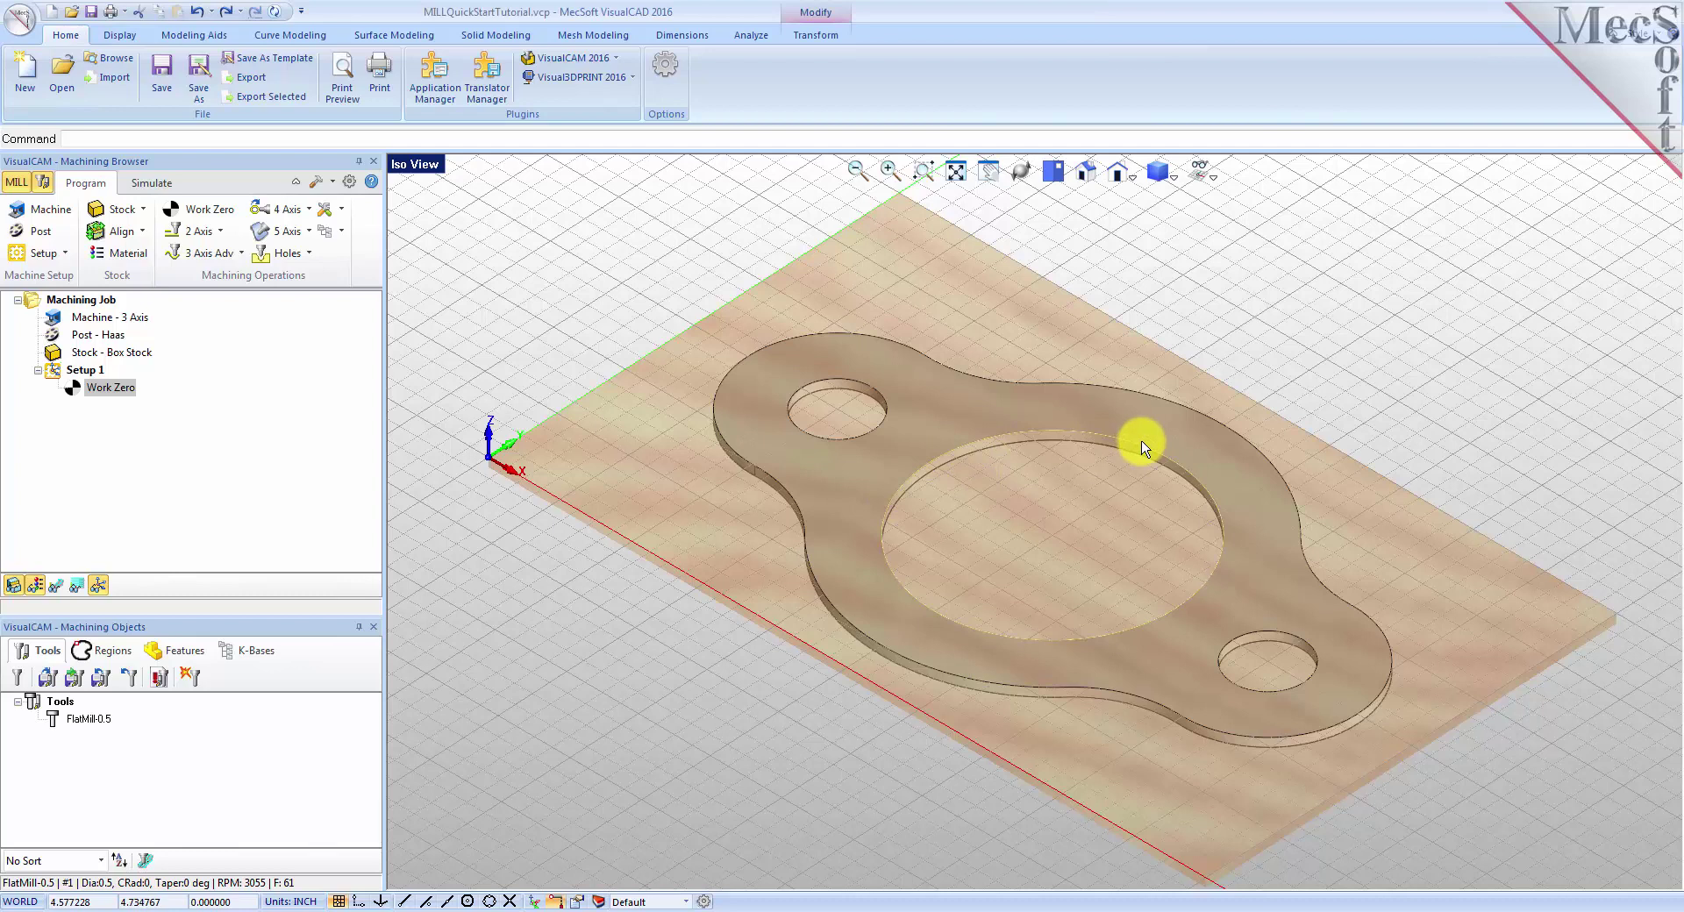
{"action": "left_click", "coordinate": [807, 389]}
{"action": "left_click", "coordinate": [1274, 639]}
{"action": "right_click", "coordinate": [1024, 504]}
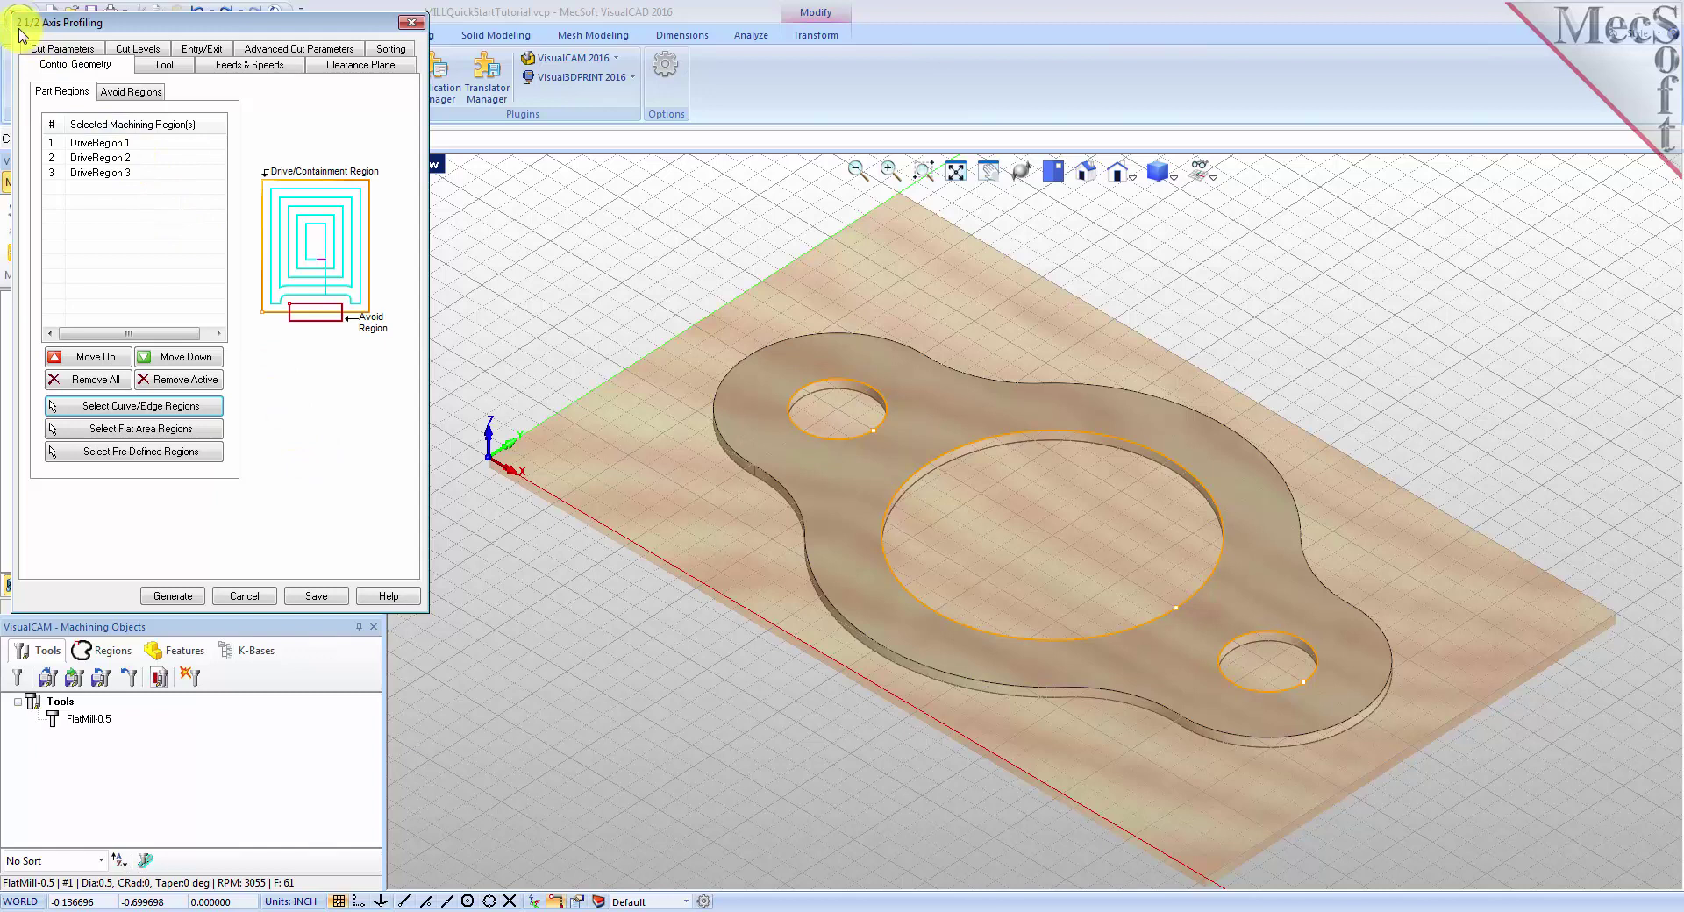
Check which hole curve each of DriveRegion 1, 2 and 3 corresponds to.
{"action": "left_click", "coordinate": [128, 144]}
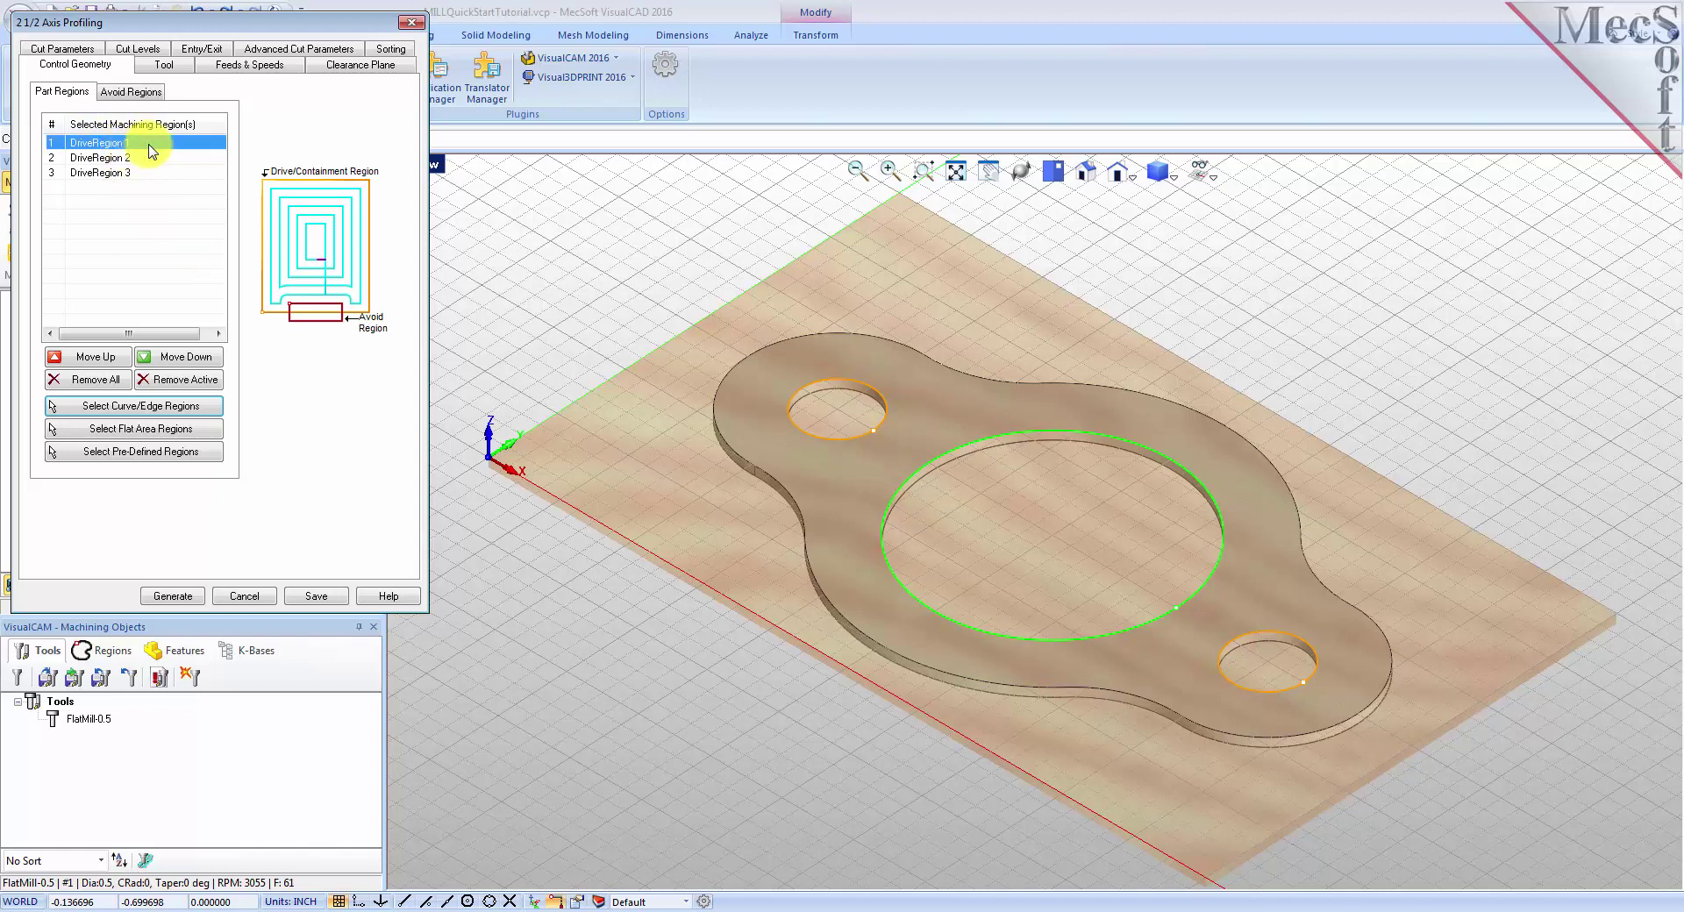
{"action": "left_click", "coordinate": [141, 159]}
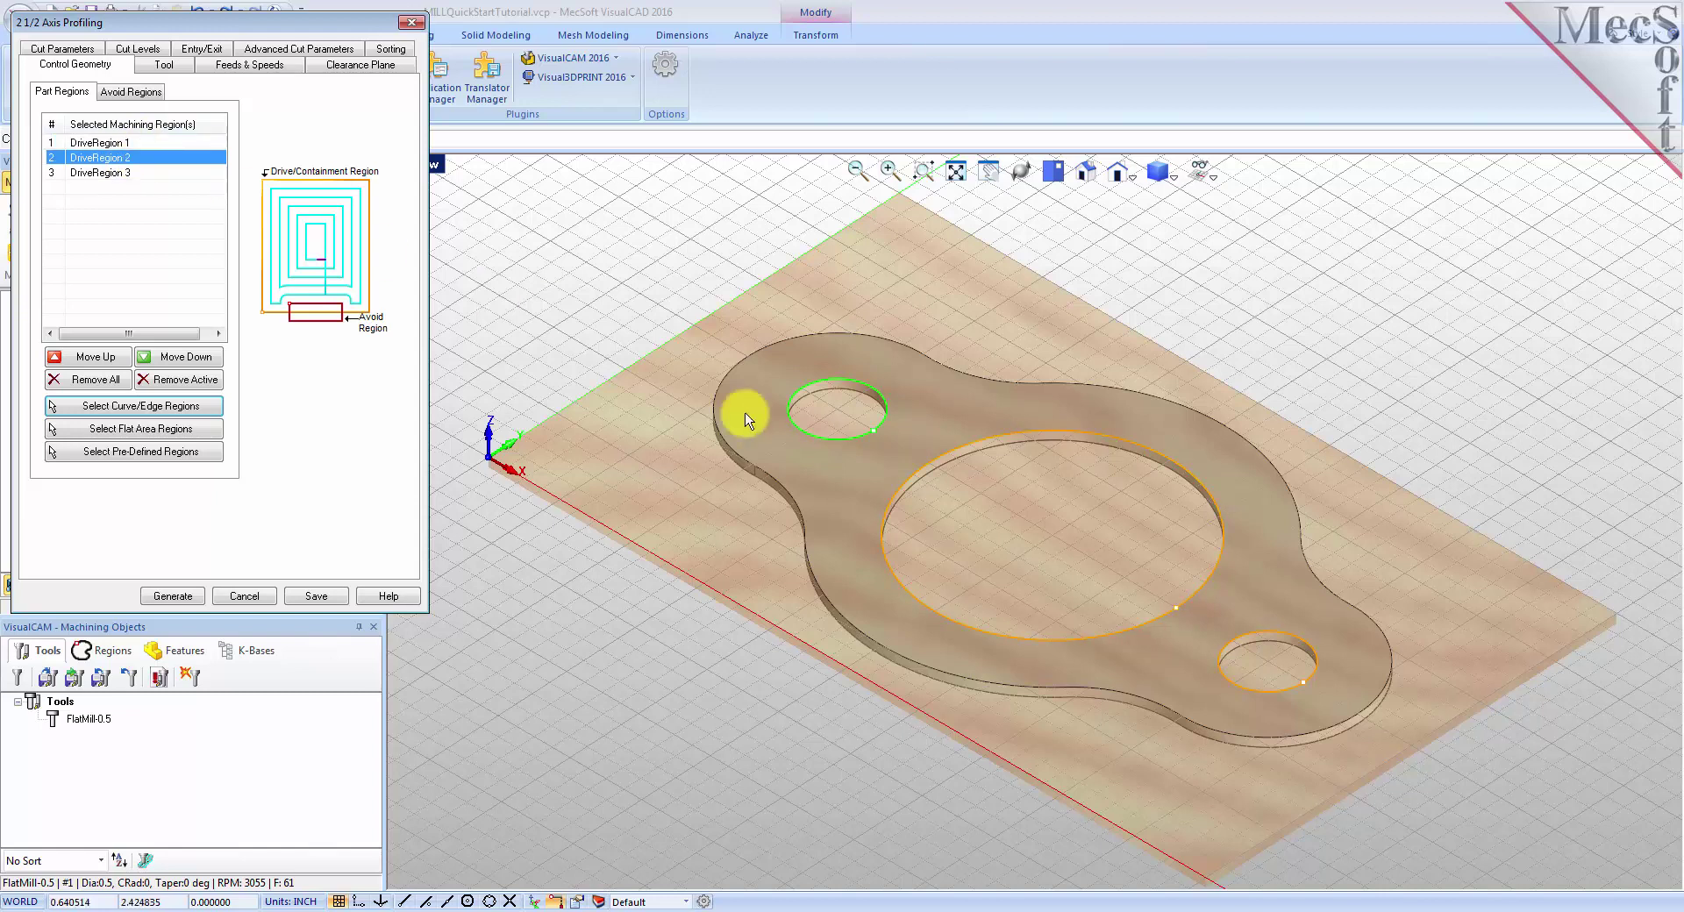
{"action": "left_click", "coordinate": [114, 173]}
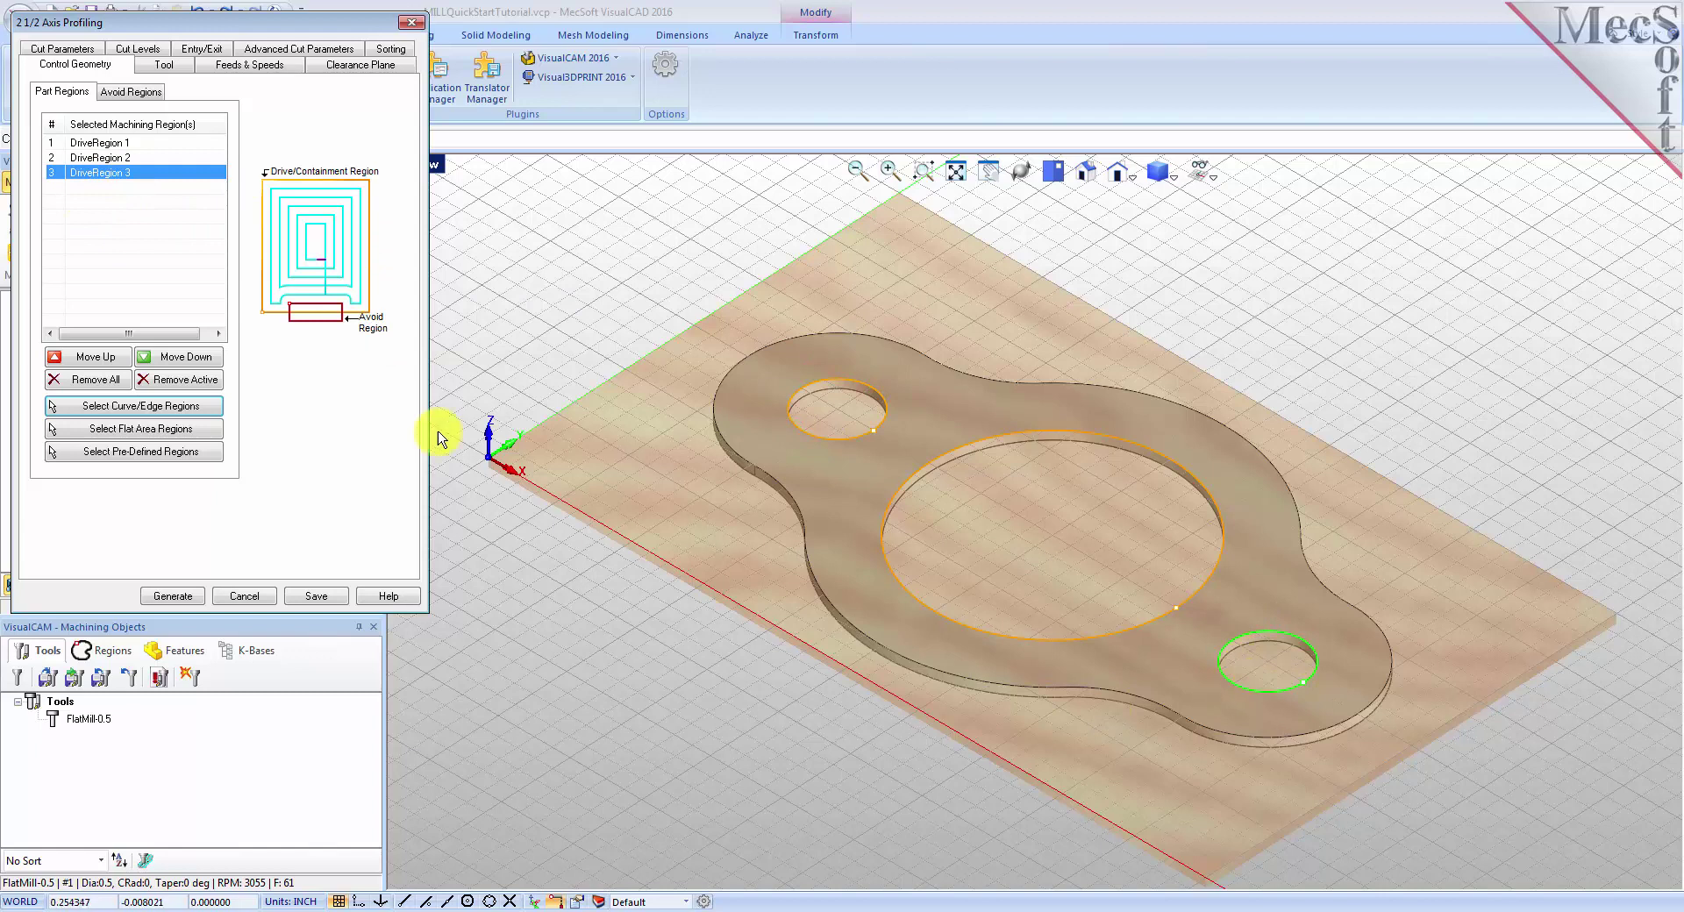
{"action": "left_click", "coordinate": [164, 67]}
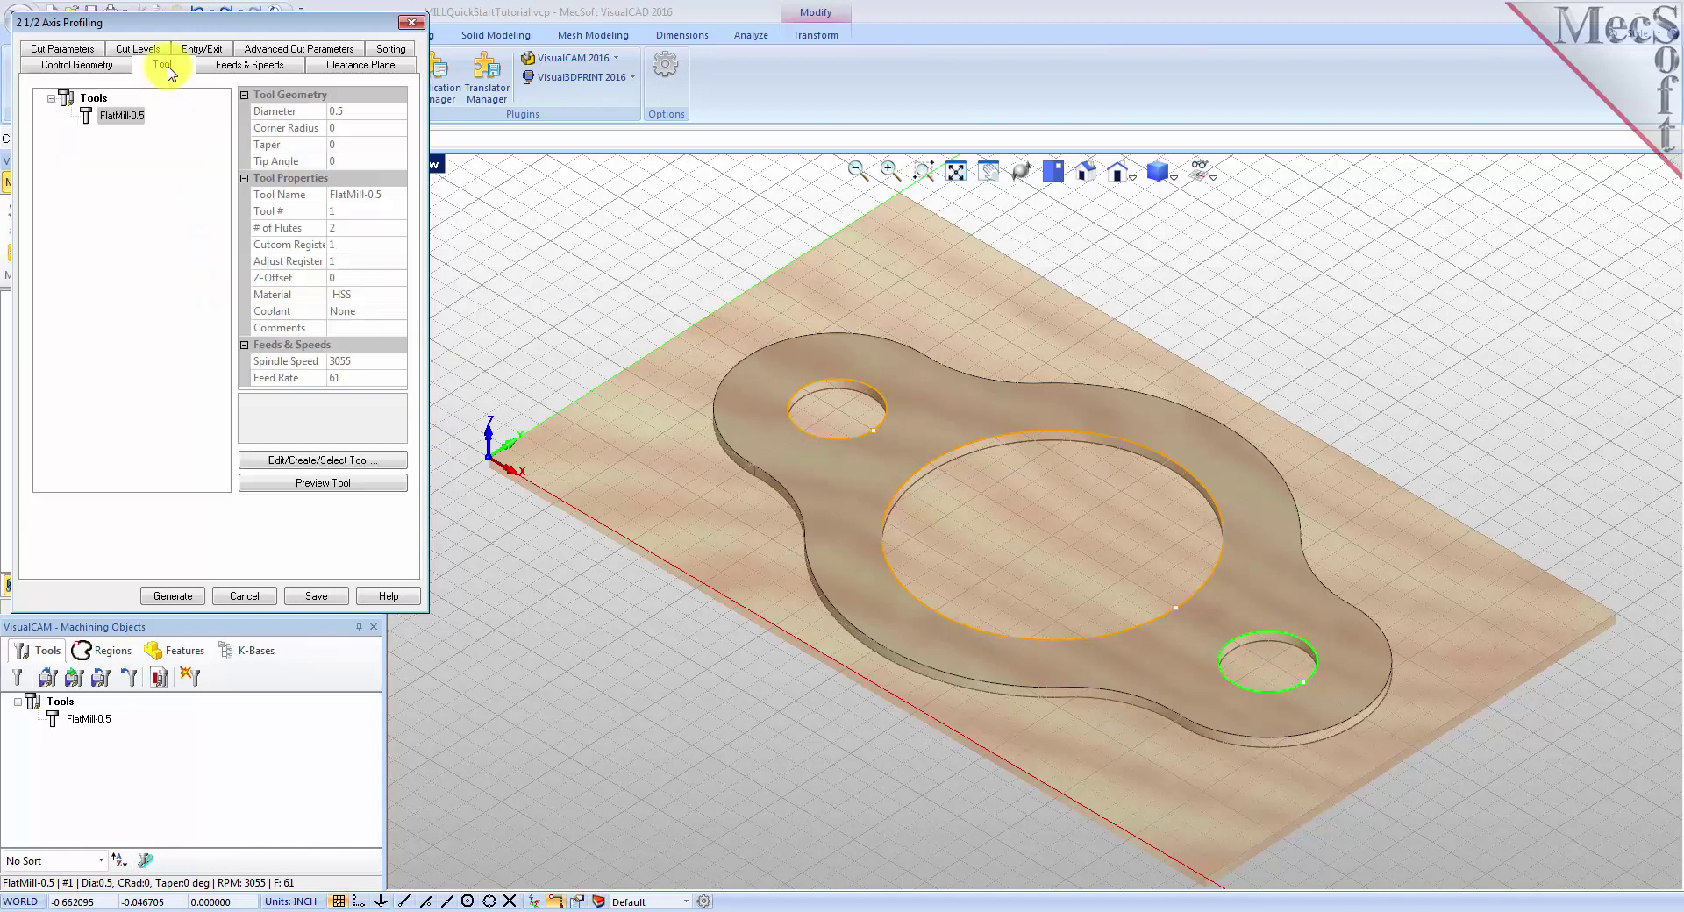
Assign FlatMill-0.5 to the profiling and load its feeds and speeds from the tool.
{"action": "left_click", "coordinate": [118, 116]}
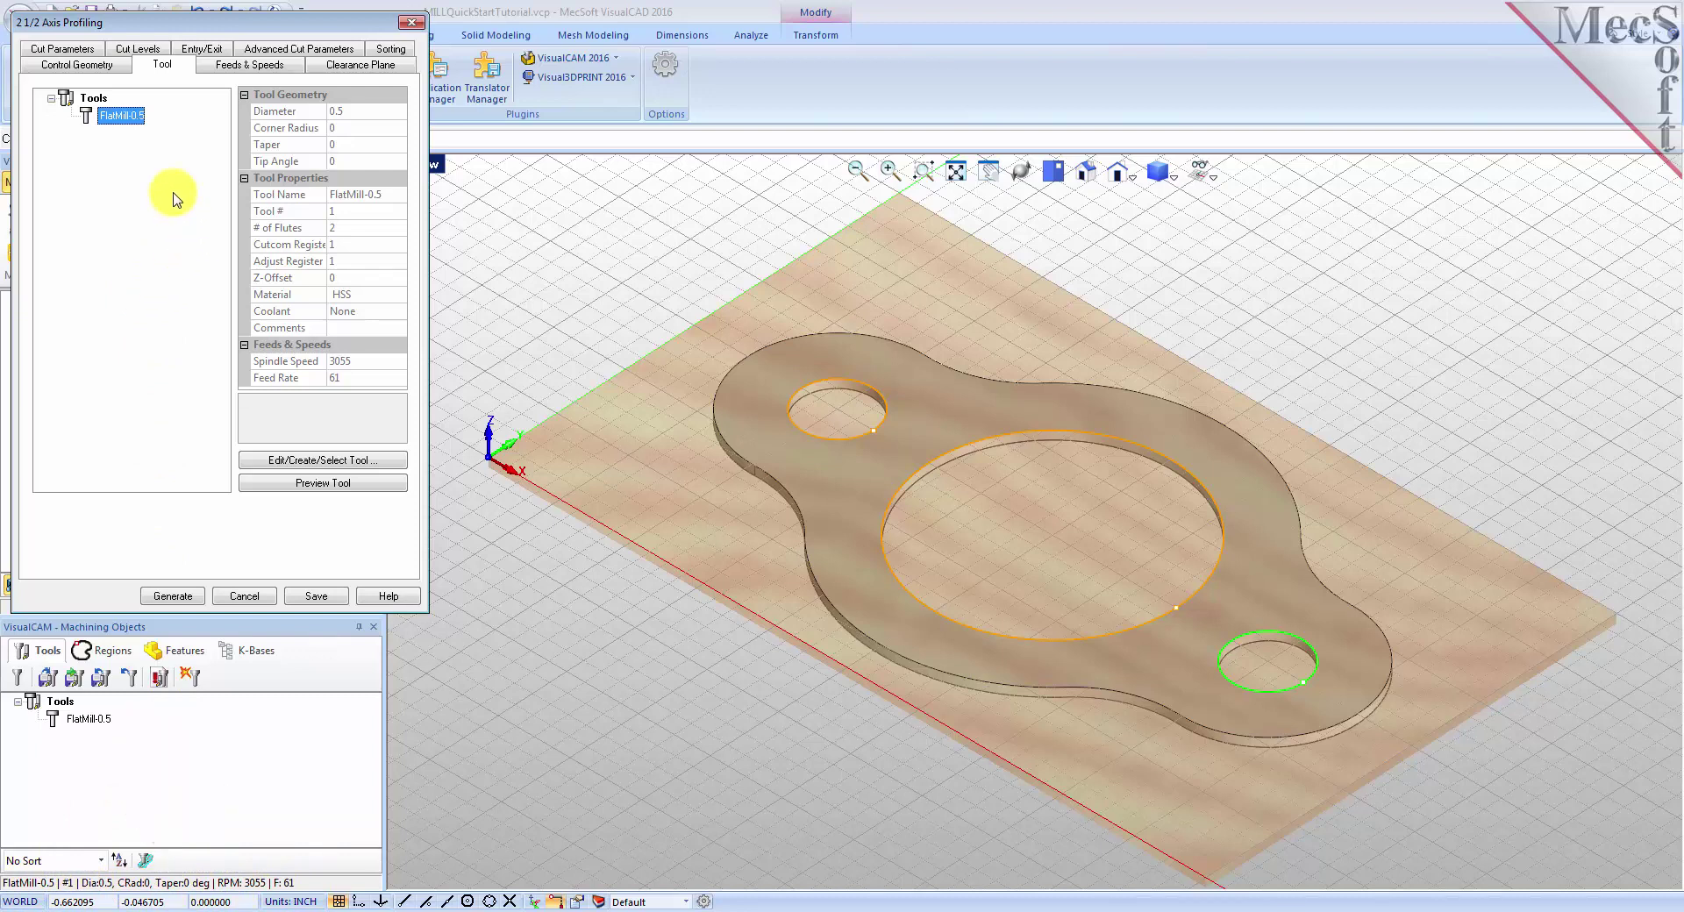
{"action": "left_click", "coordinate": [277, 67]}
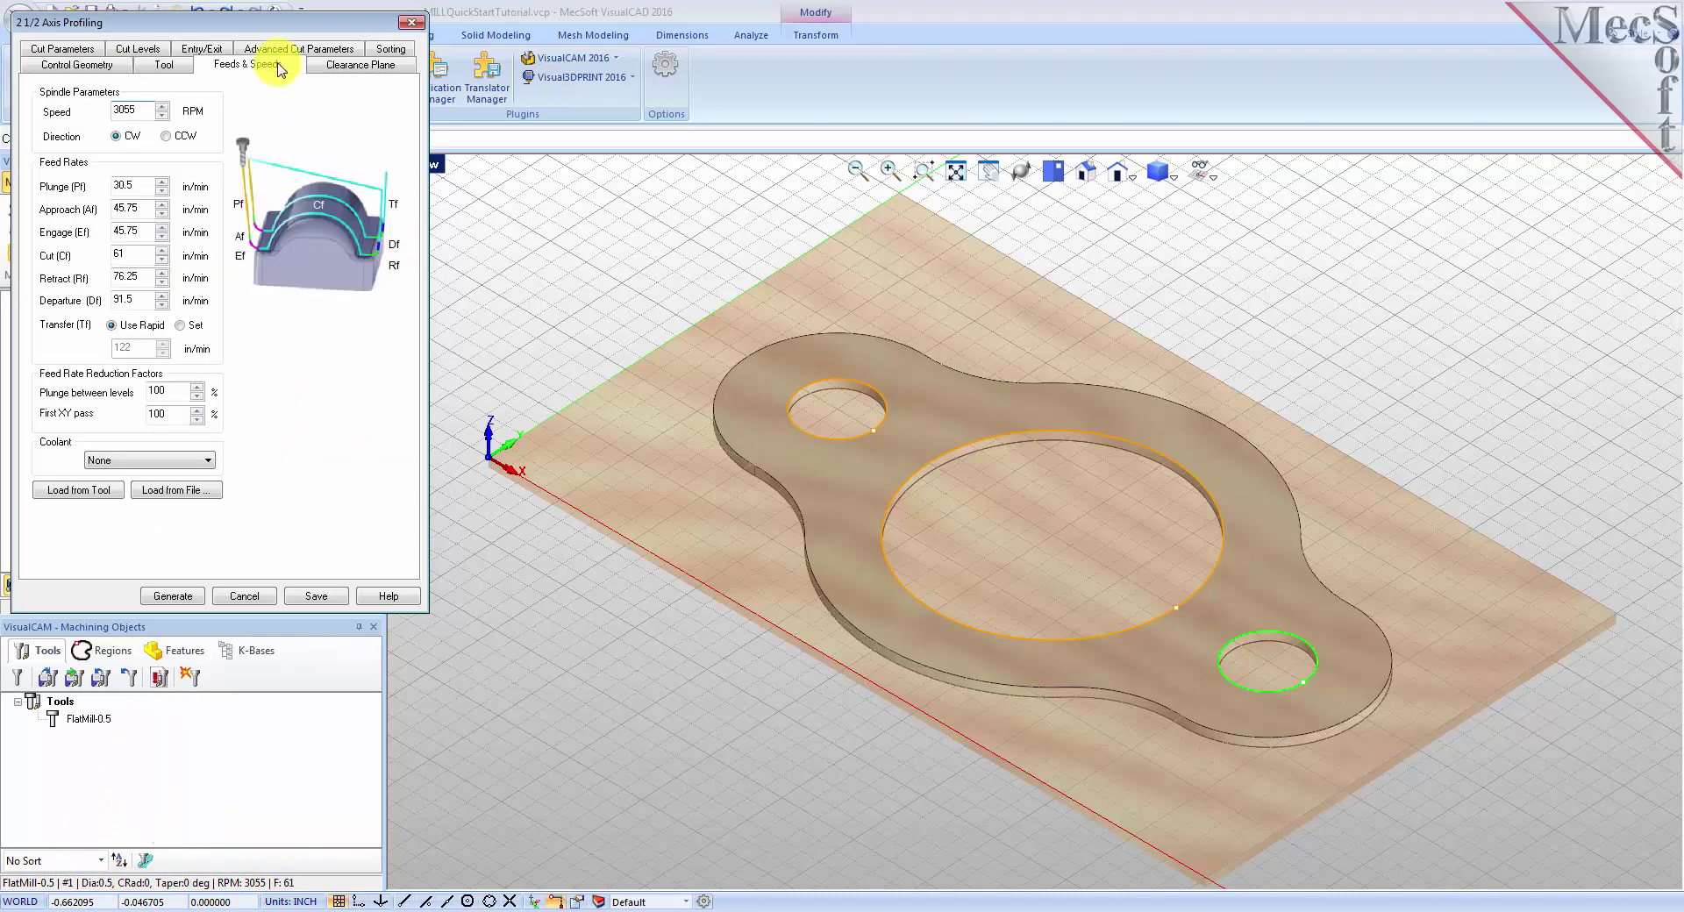
{"action": "left_click", "coordinate": [86, 493]}
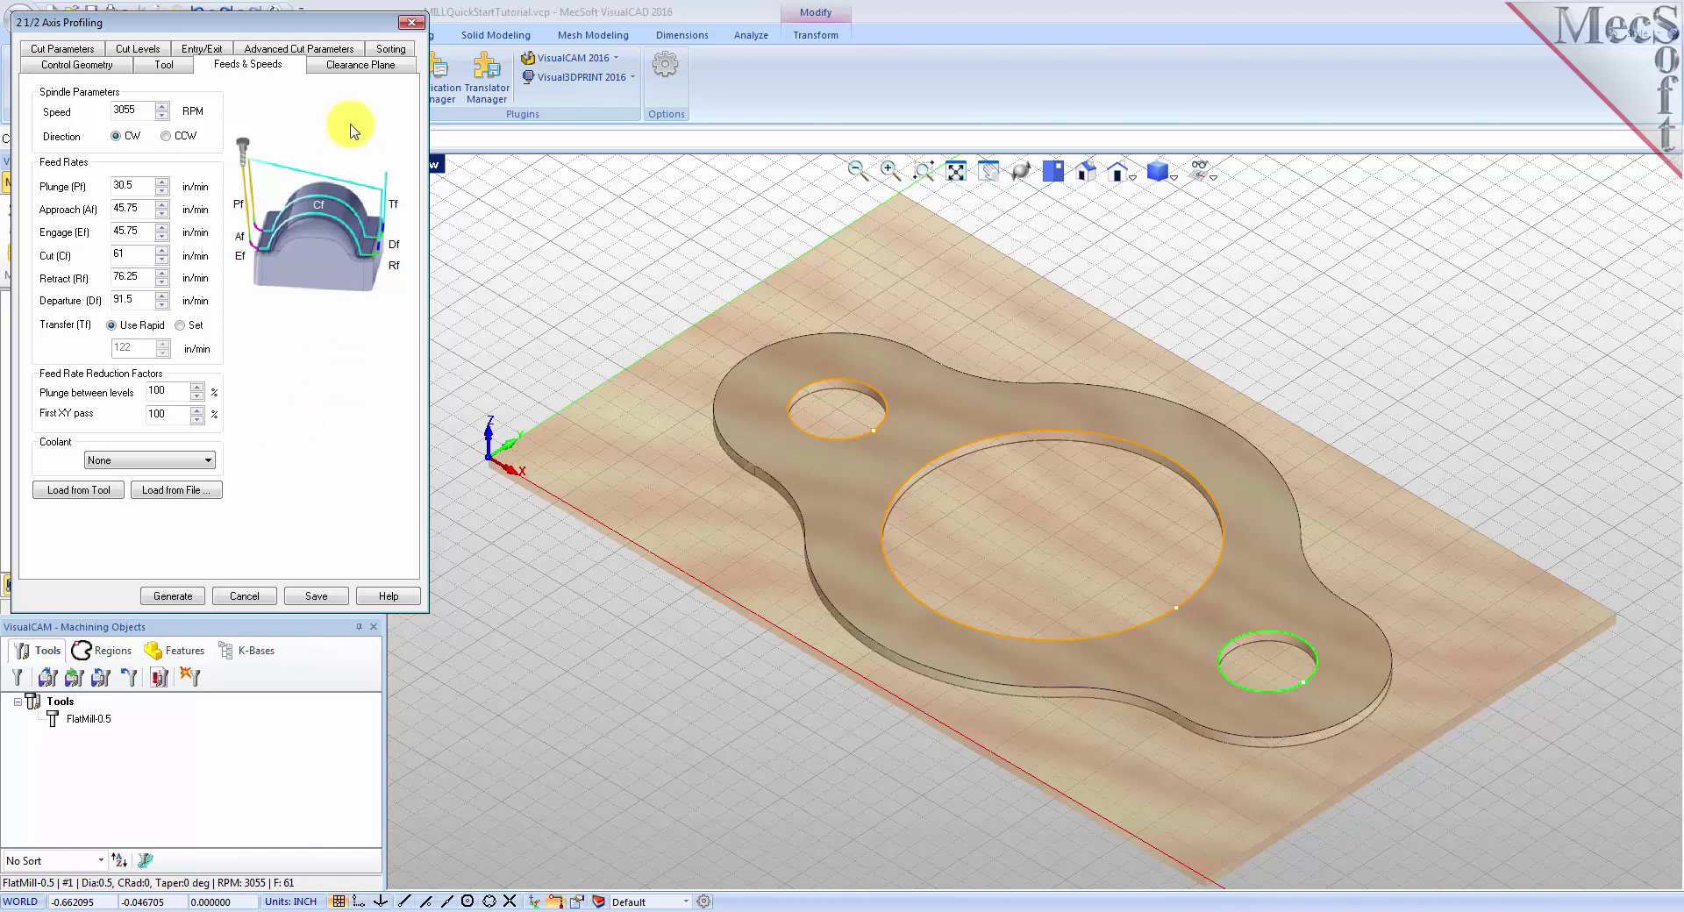
{"action": "left_click", "coordinate": [355, 64]}
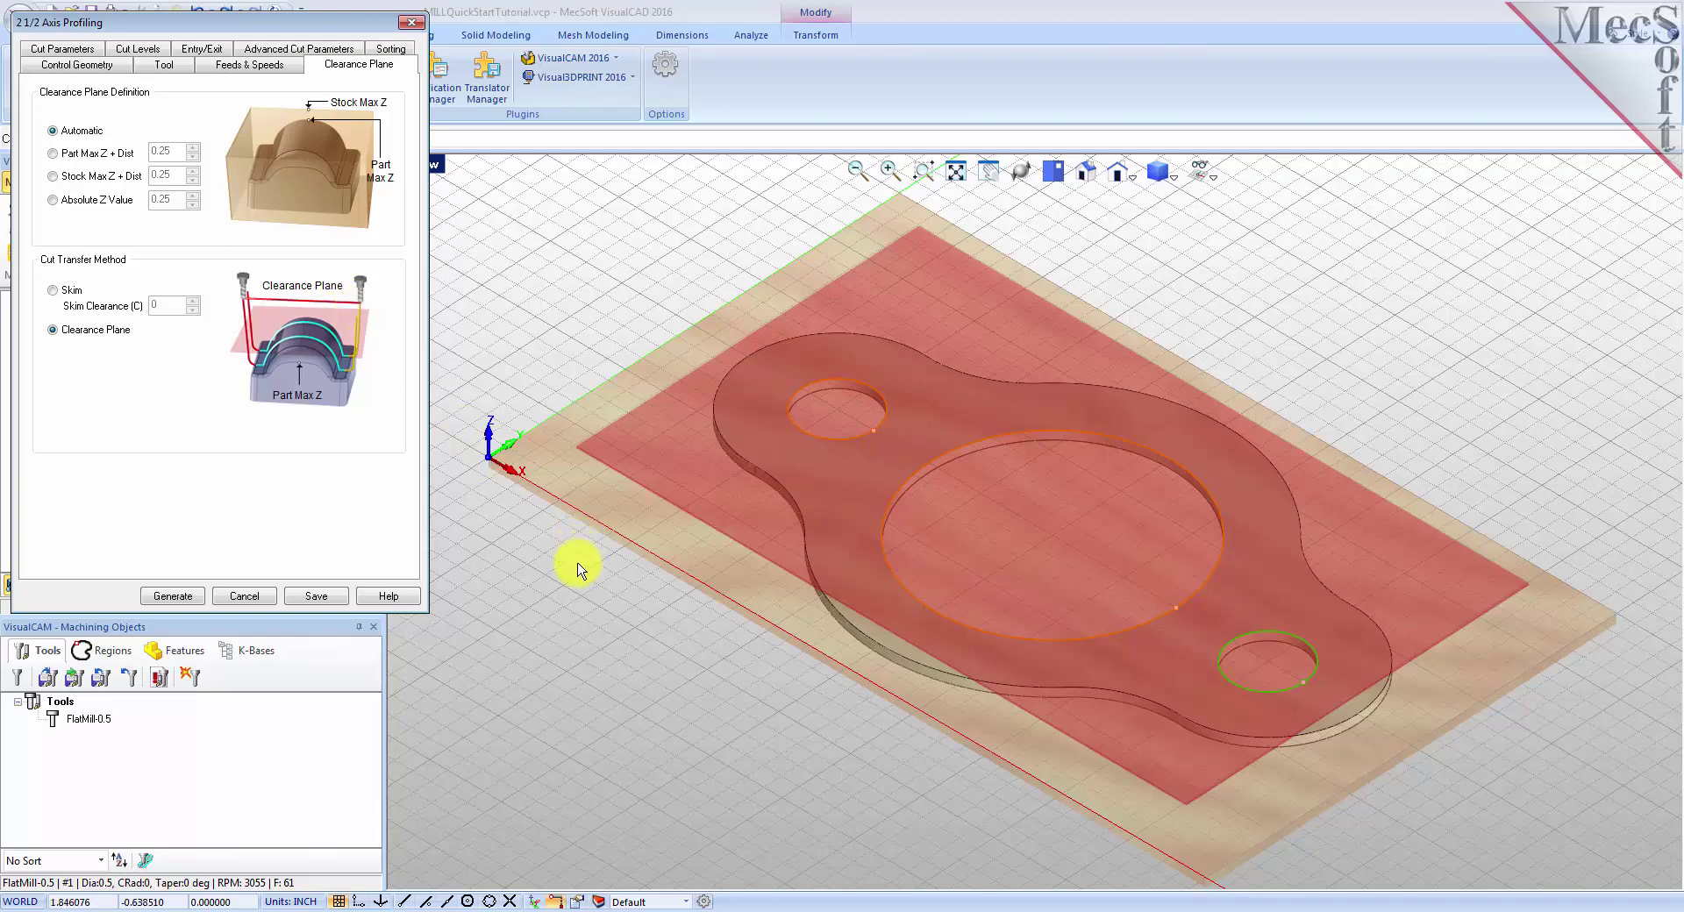
Enable Use Outside/Inside for Closed Curves with Inside so the holes are cut inside.
{"action": "right_click_drag", "start_coordinate": [965, 613], "coordinate": [984, 583]}
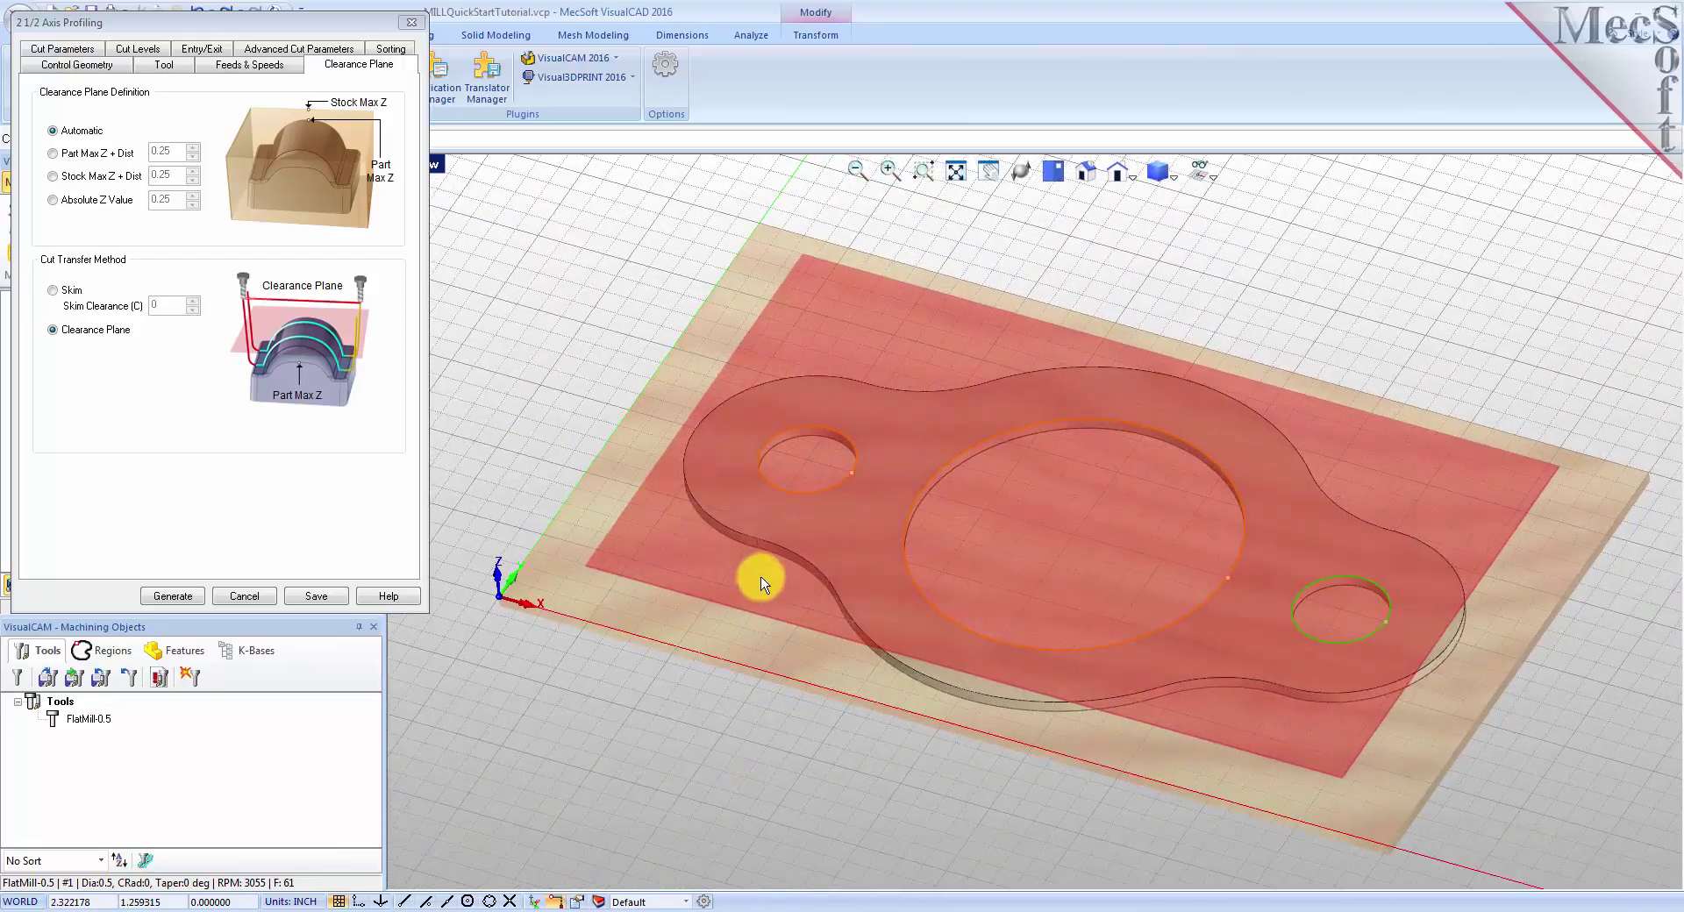
{"action": "left_click", "coordinate": [80, 50]}
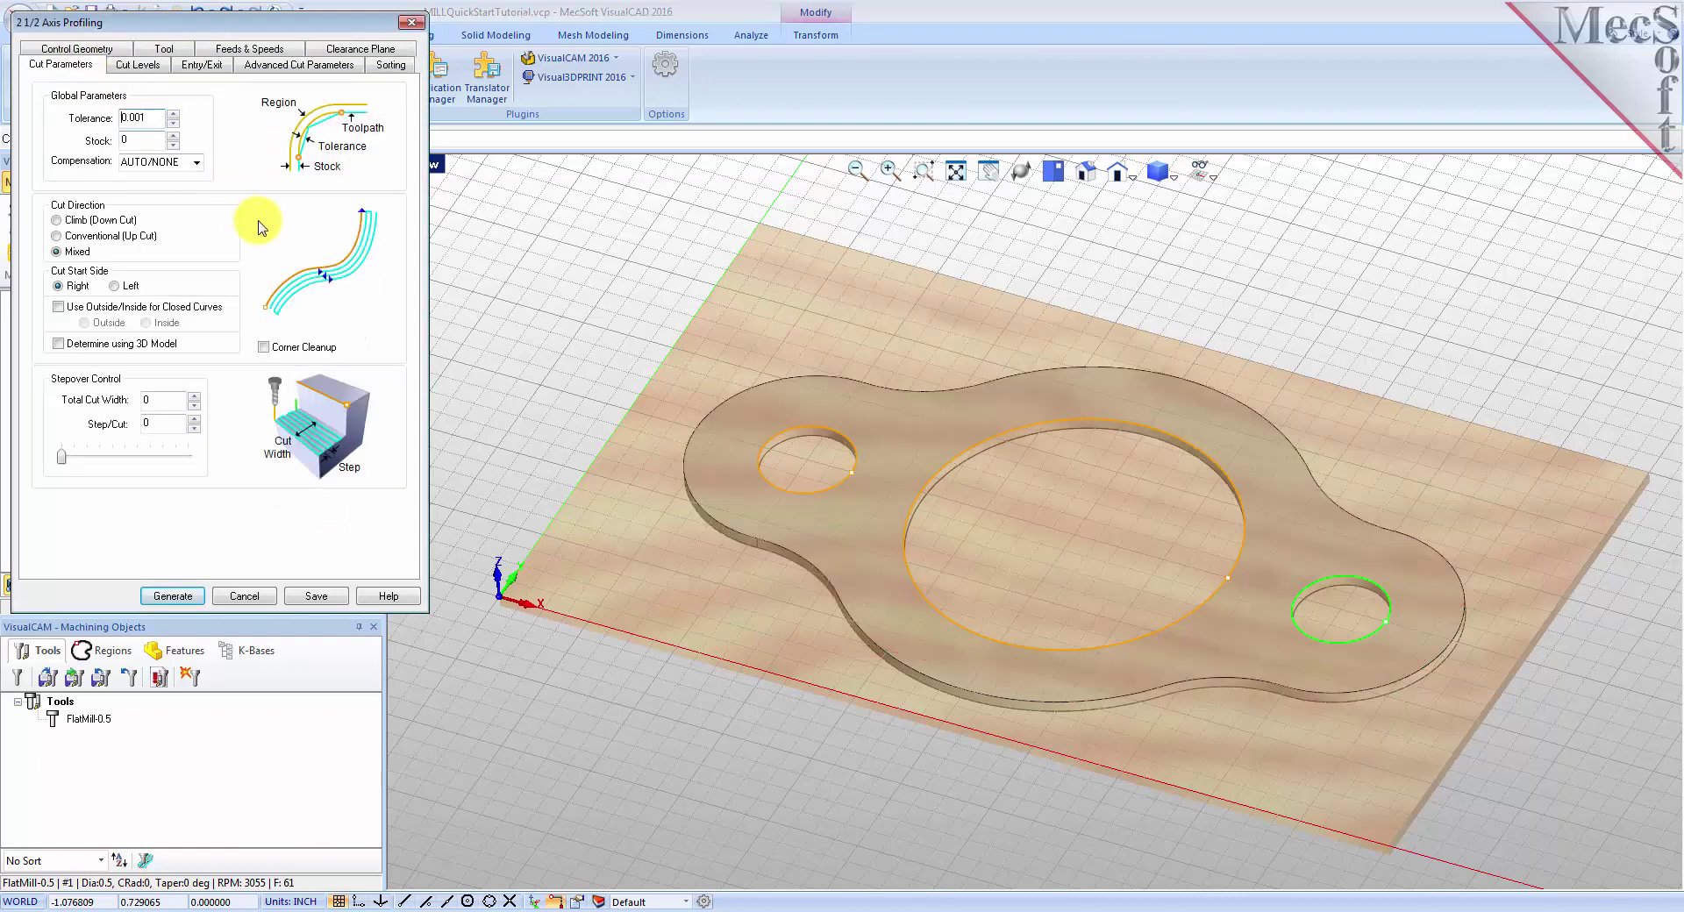
{"action": "double_click", "coordinate": [139, 140]}
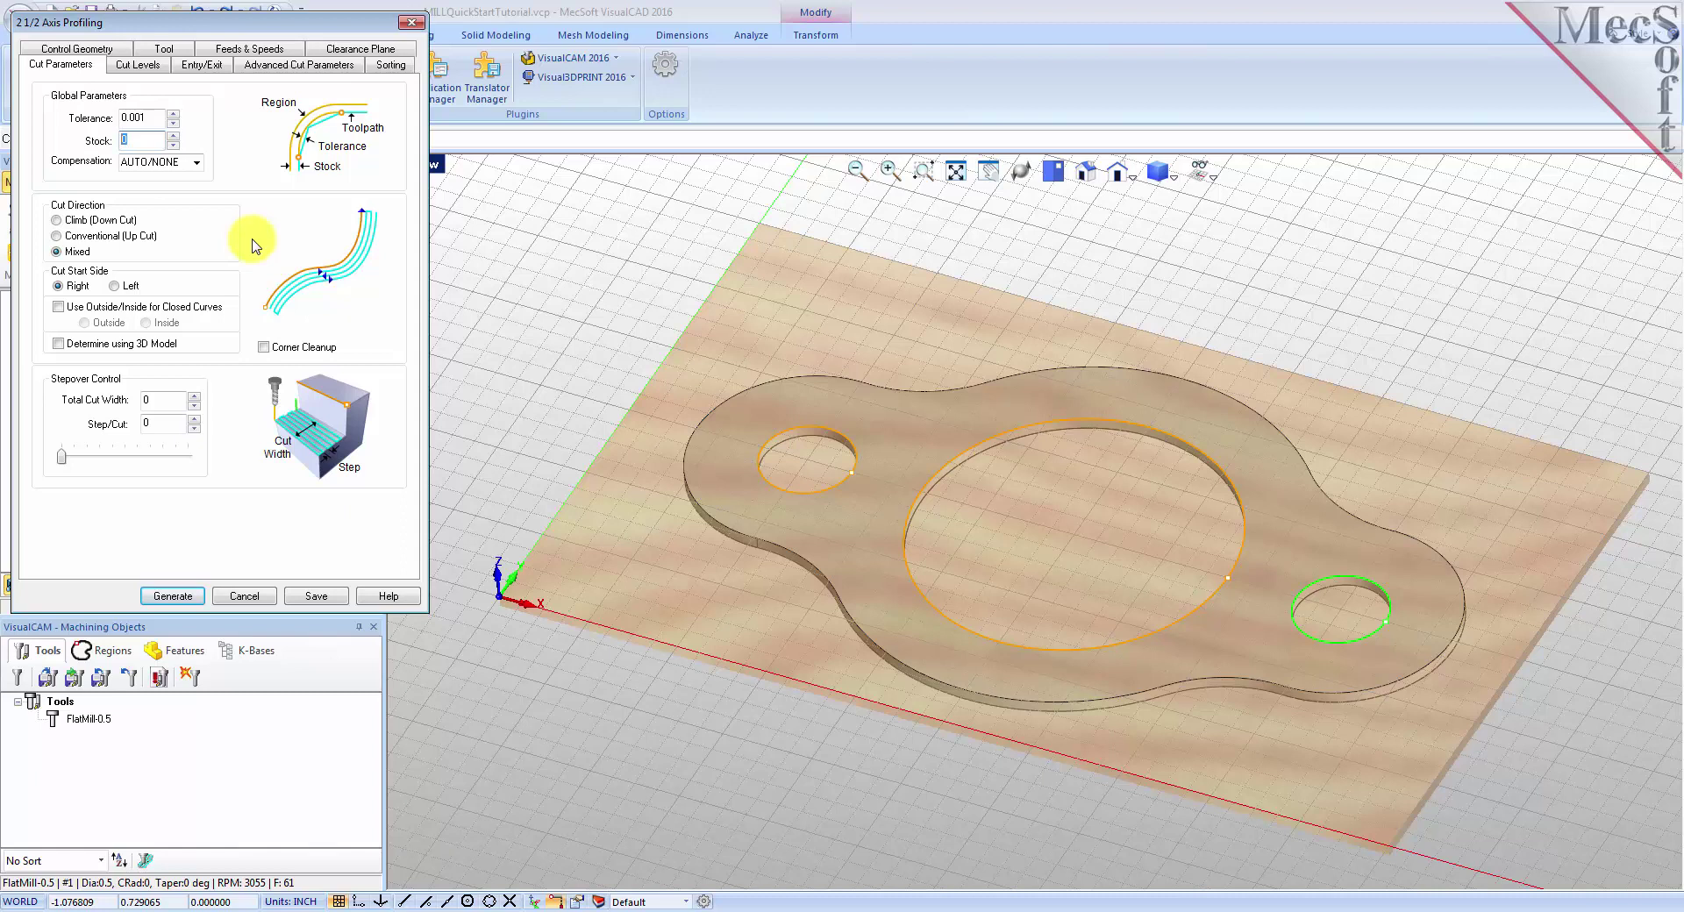
{"action": "left_click", "coordinate": [58, 307]}
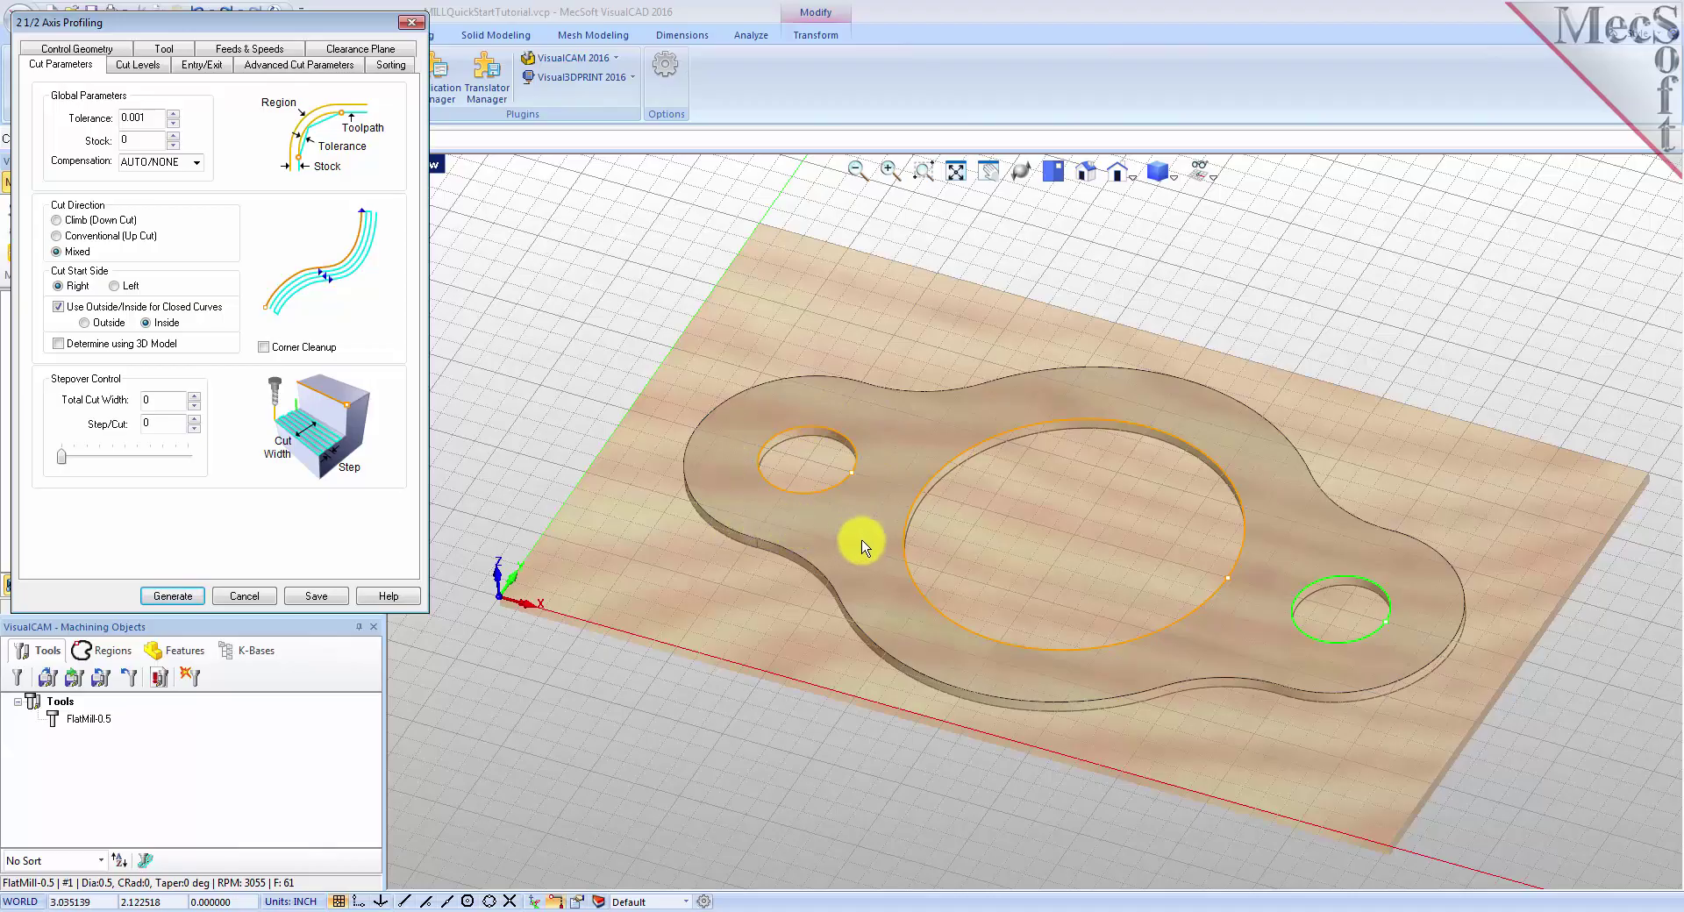
{"action": "mouse_move", "coordinate": [830, 600]}
{"action": "right_mouse_down"}
{"action": "mouse_move", "coordinate": [845, 478]}
{"action": "mouse_move", "coordinate": [801, 574]}
{"action": "mouse_move", "coordinate": [820, 588]}
{"action": "right_mouse_up"}
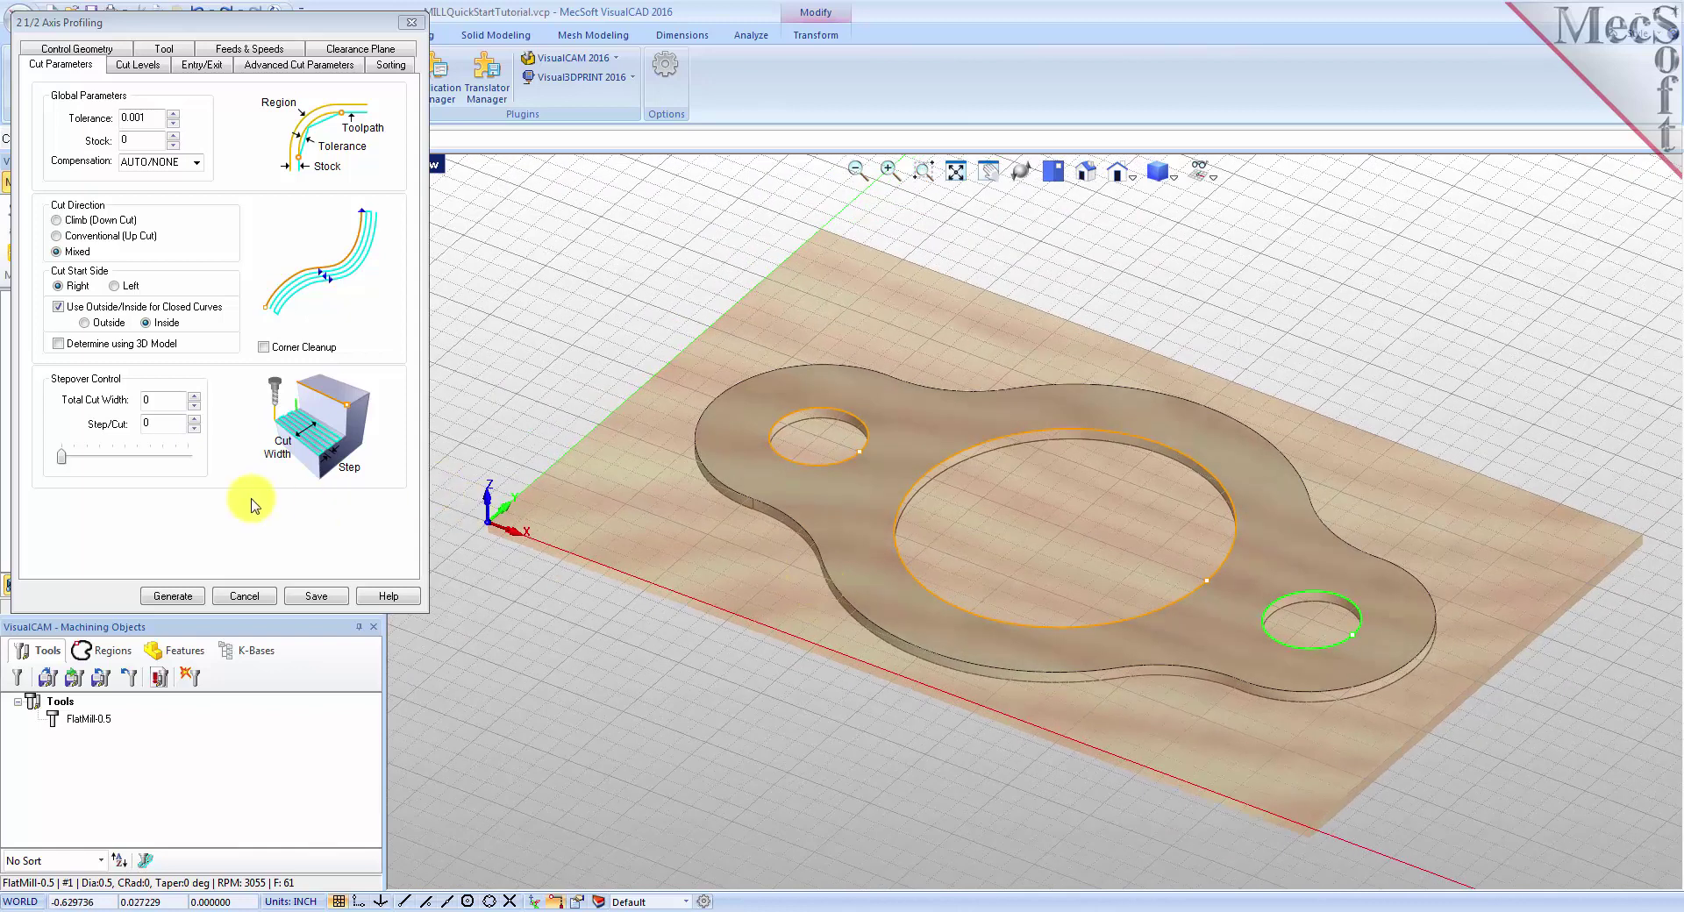
{"action": "left_click", "coordinate": [138, 65]}
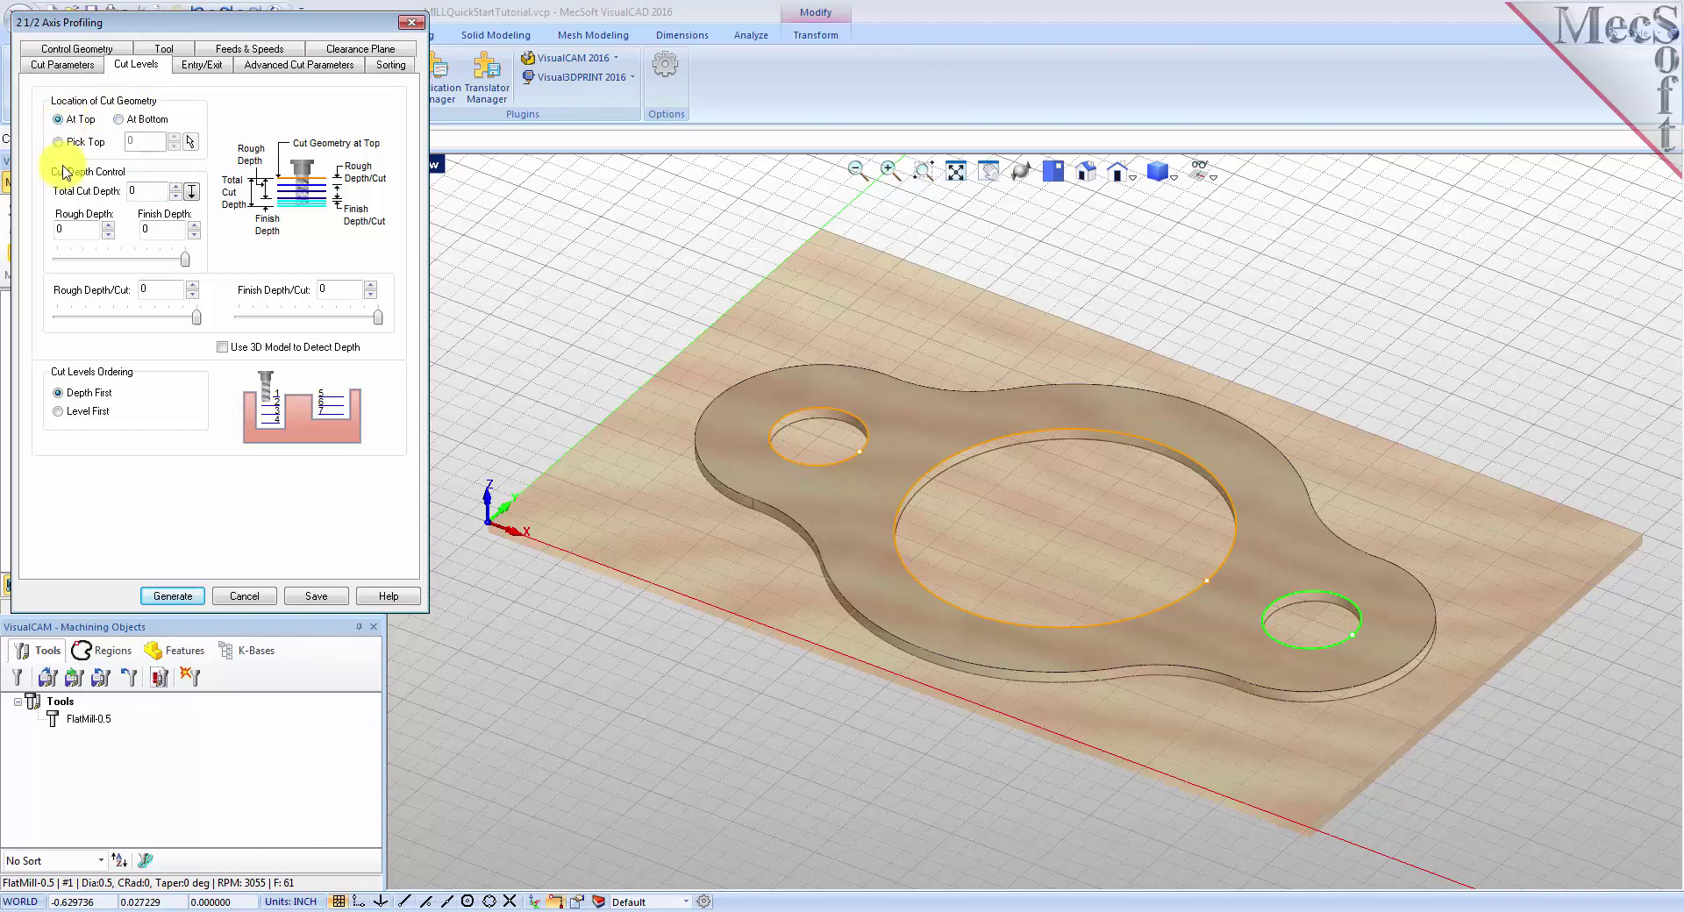
Set total cut depth to 0.125 so rough depth and depth per cut become 0.125.
{"action": "left_click_drag", "start_coordinate": [141, 190], "coordinate": [105, 192]}
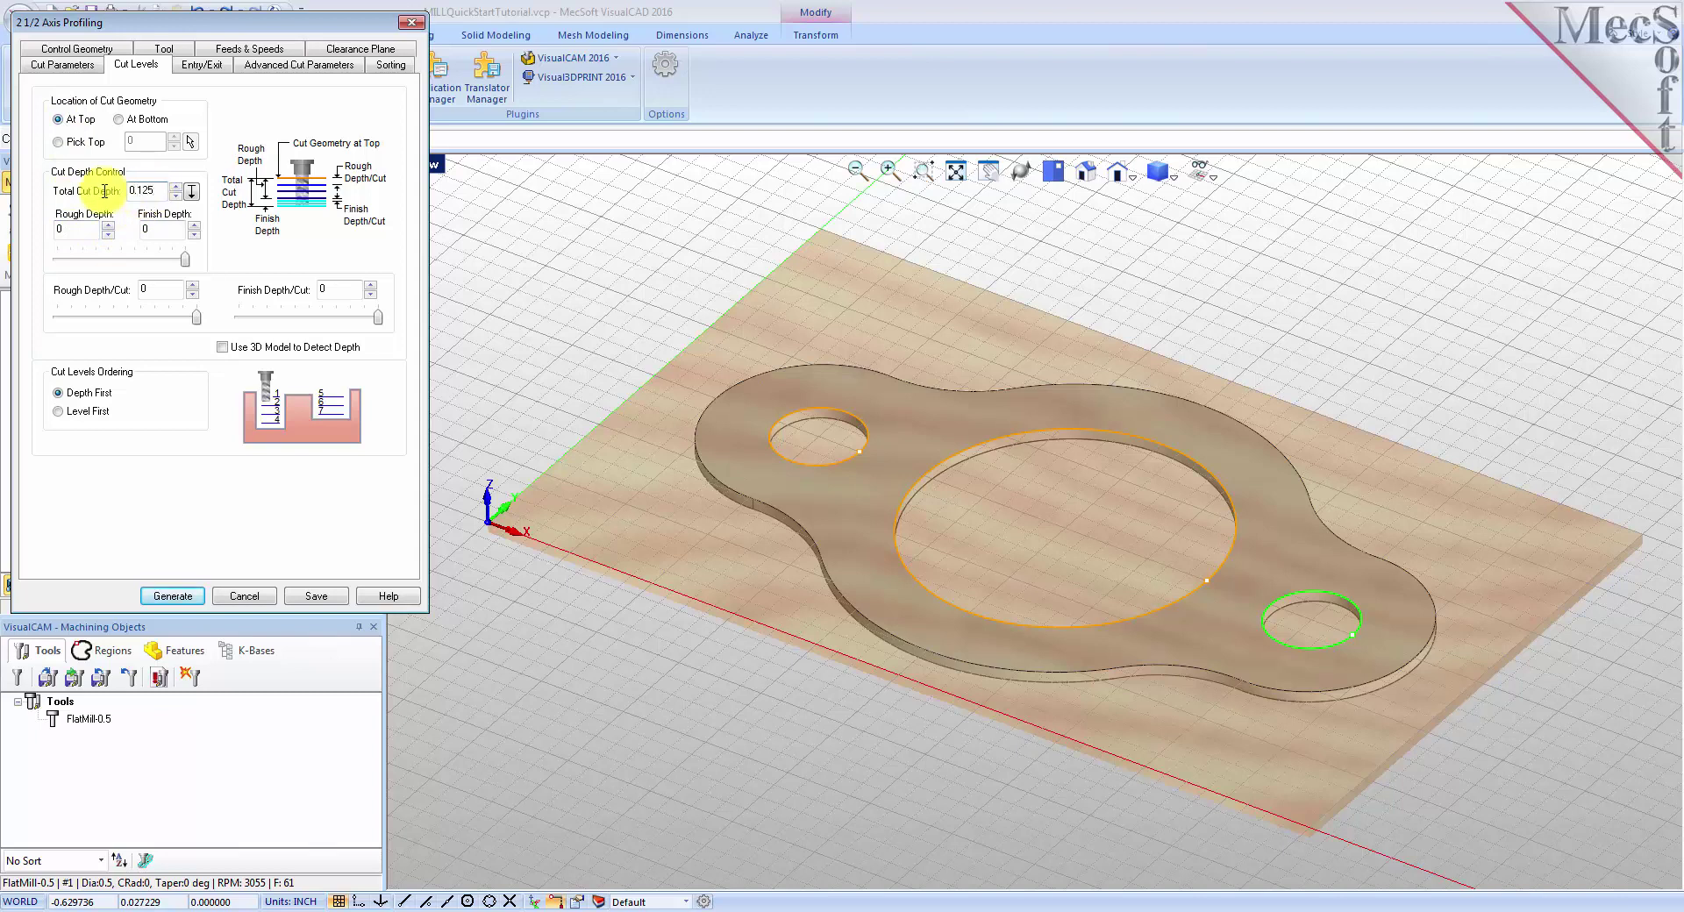
{"action": "type", "text": "0.125"}
{"action": "left_click_drag", "start_coordinate": [131, 191], "coordinate": [154, 207]}
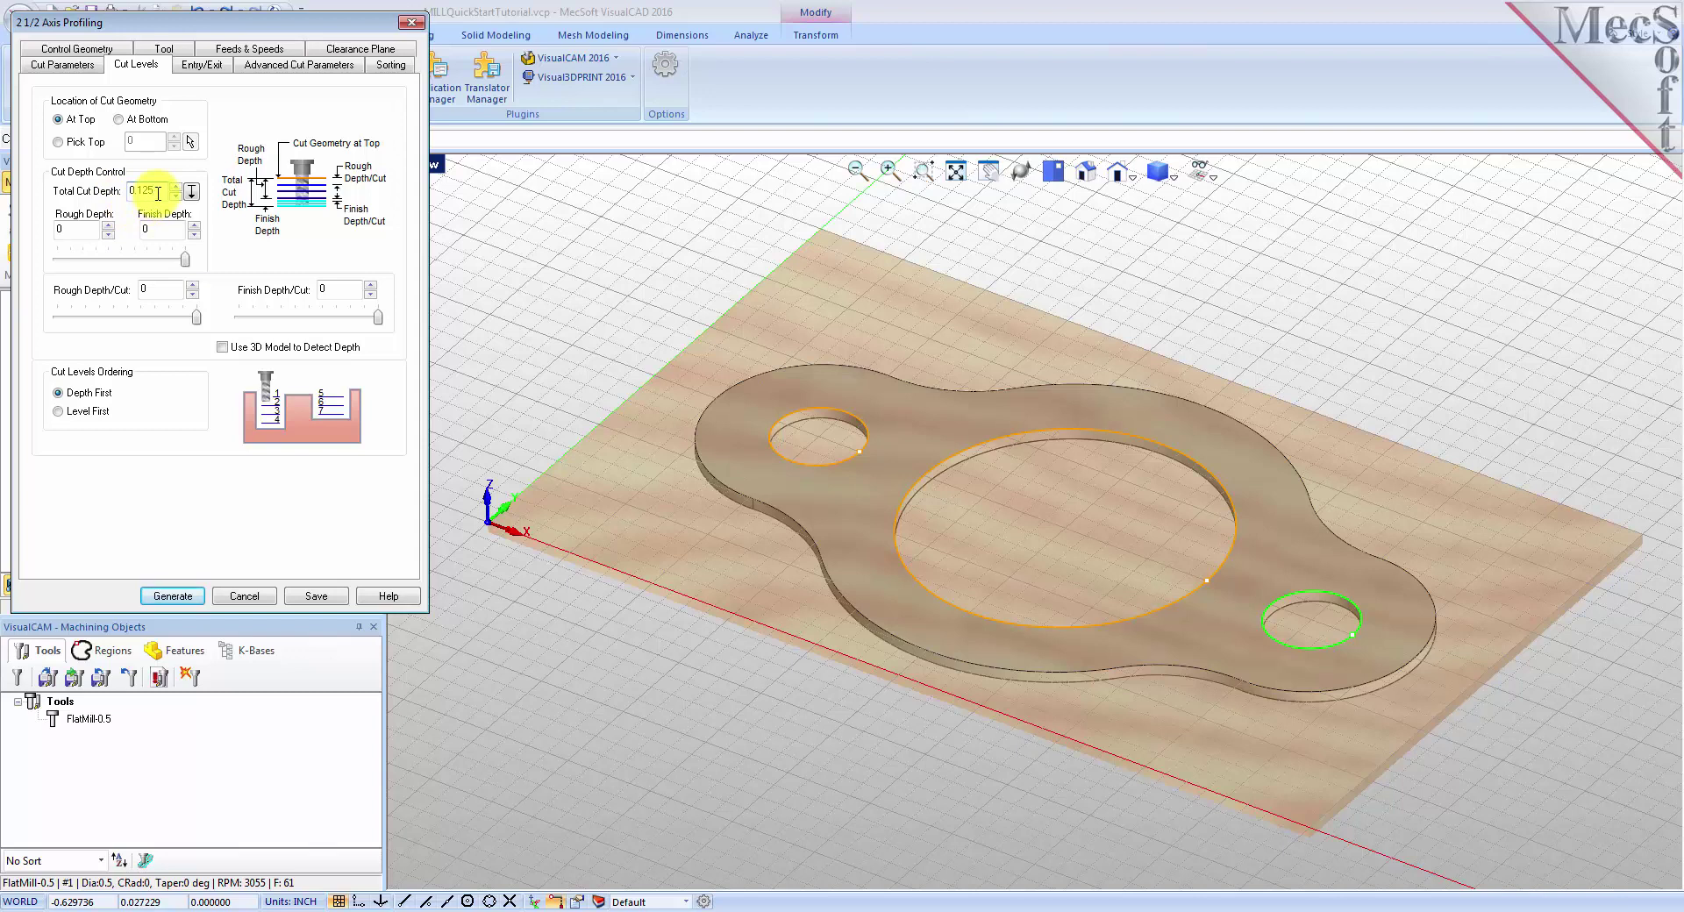
{"action": "left_click", "coordinate": [63, 229]}
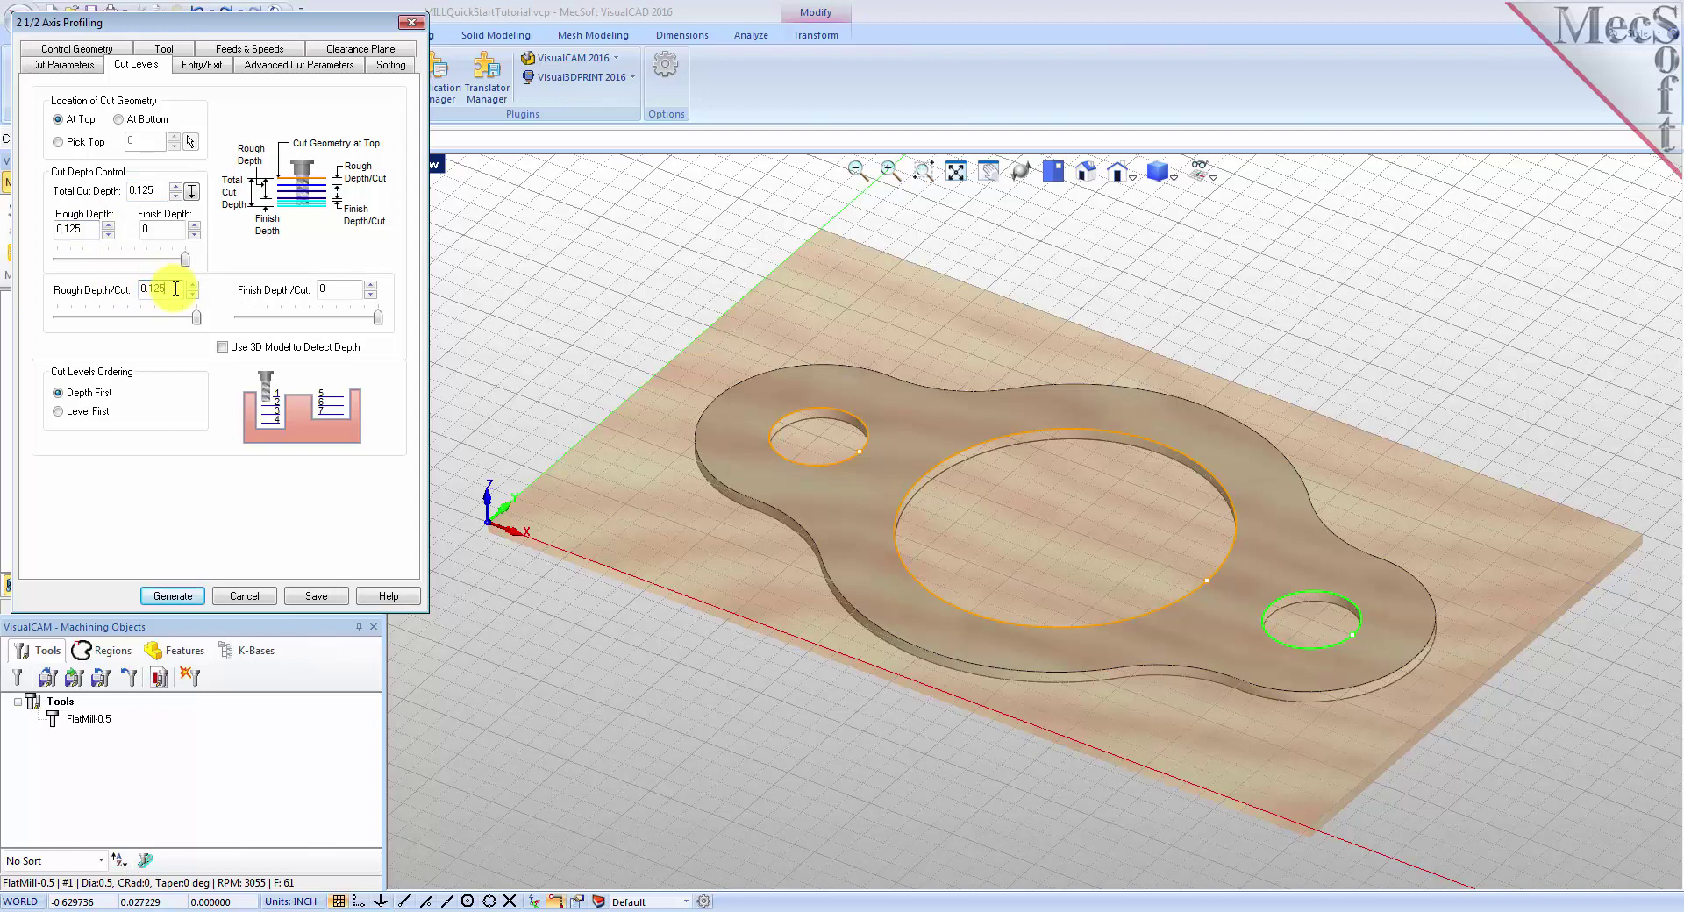
{"action": "left_click", "coordinate": [201, 64]}
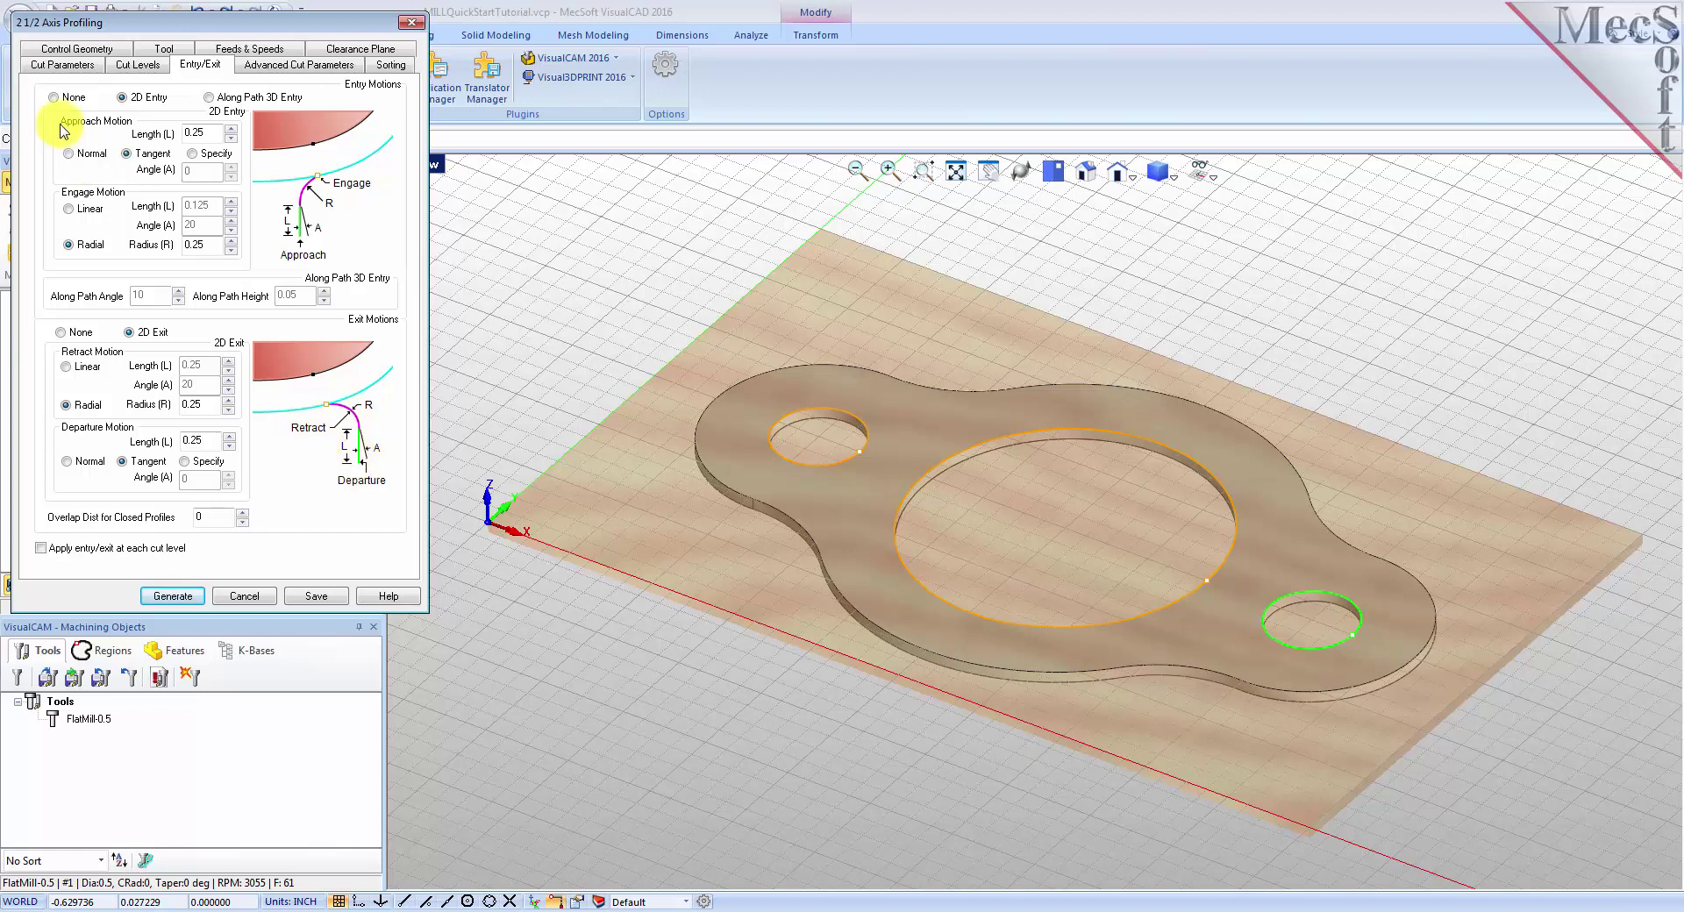
Set Entry Motions and Exit Motions to None and generate the hole profiling operation.
{"action": "left_click", "coordinate": [54, 98]}
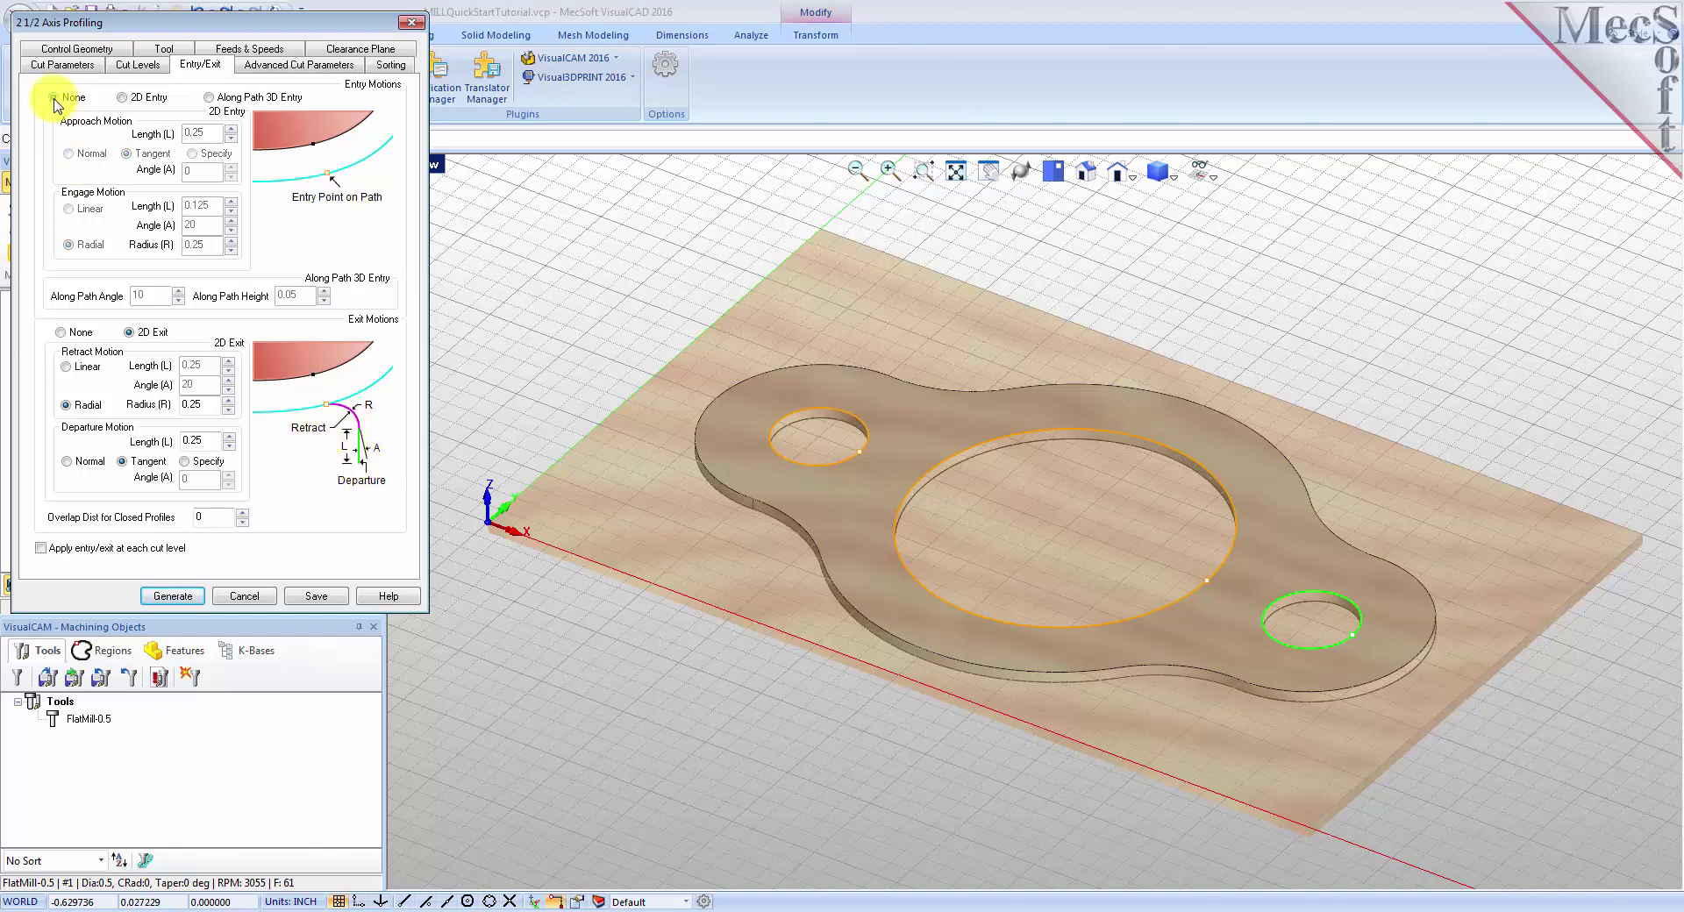
{"action": "left_click", "coordinate": [62, 334]}
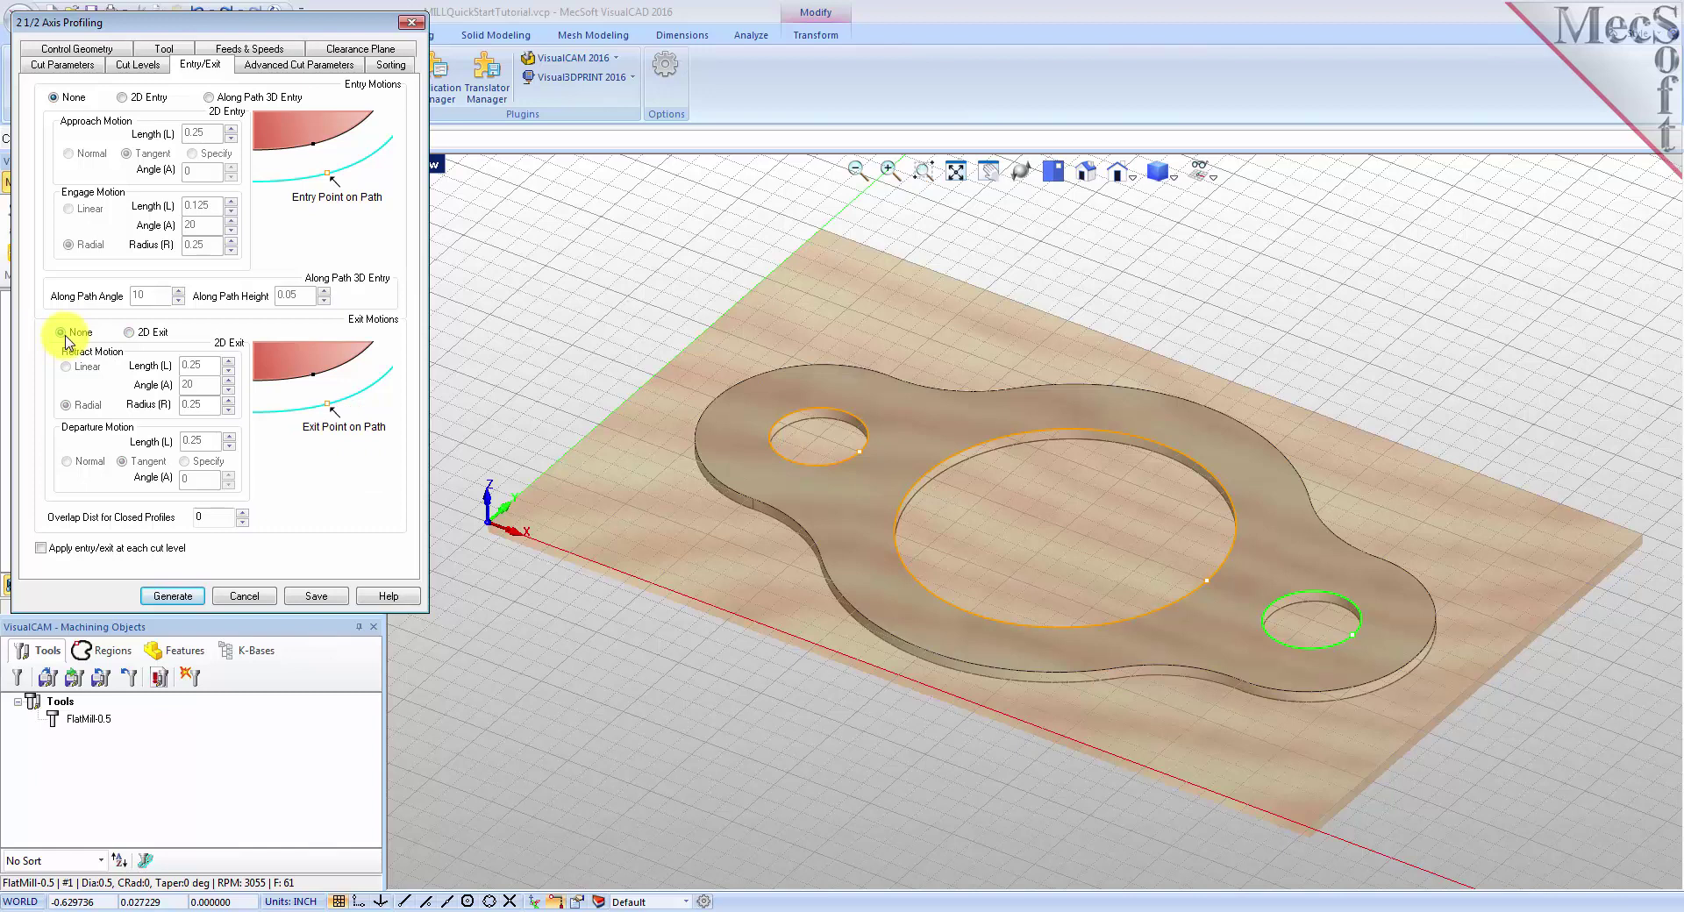
{"action": "left_click", "coordinate": [172, 596]}
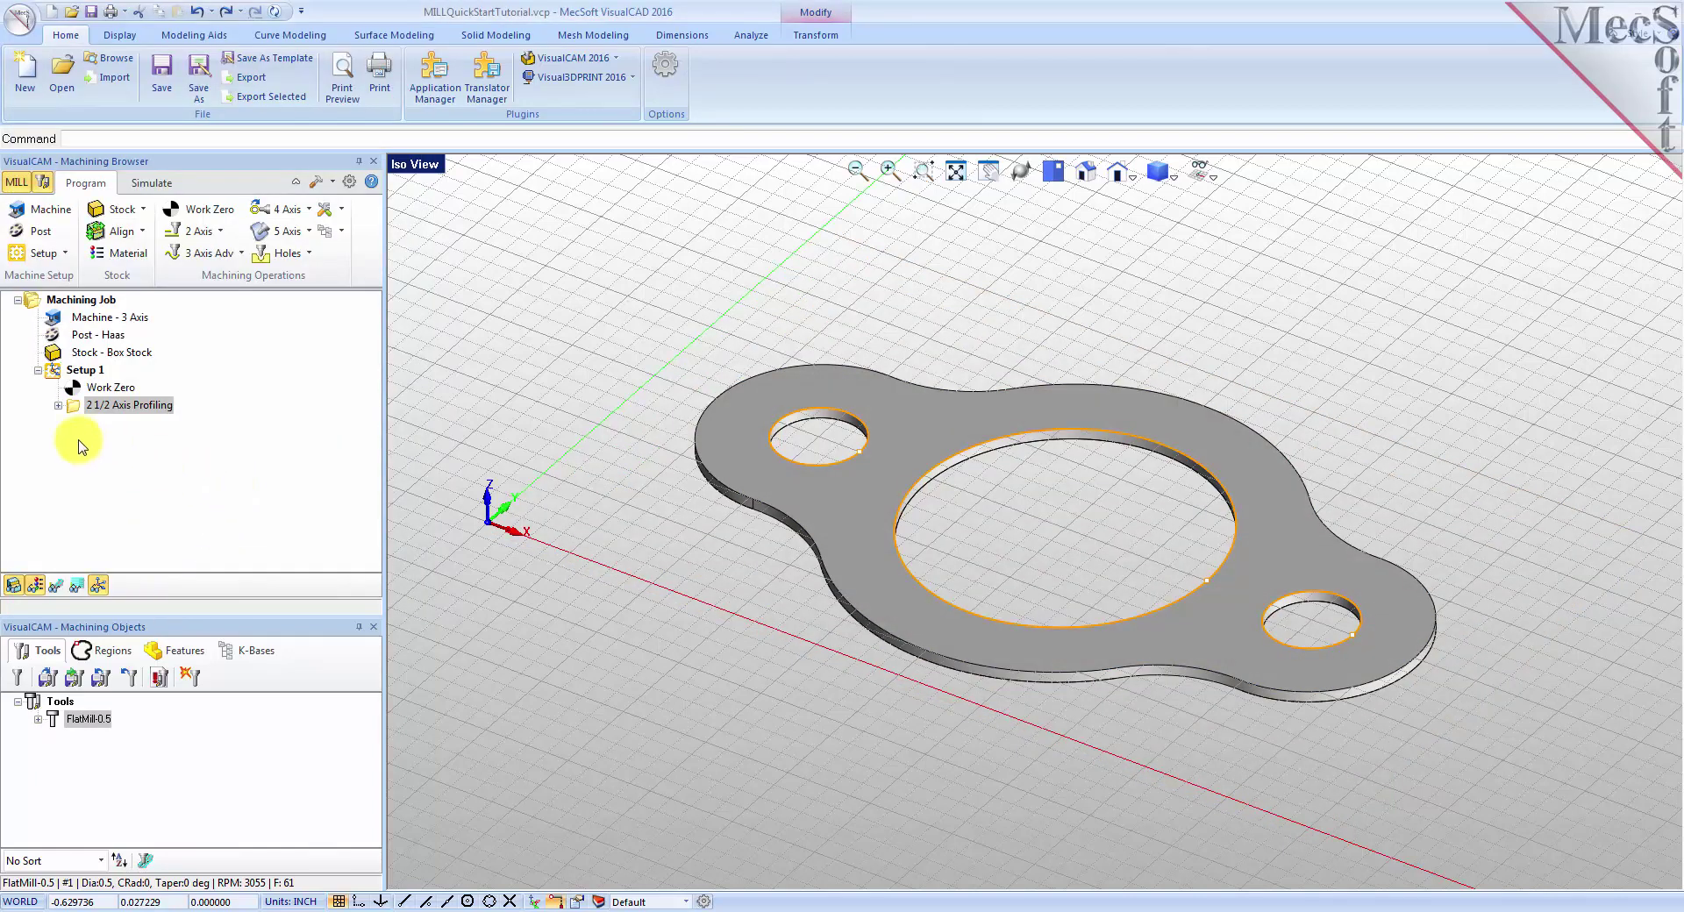
{"action": "left_click", "coordinate": [79, 404]}
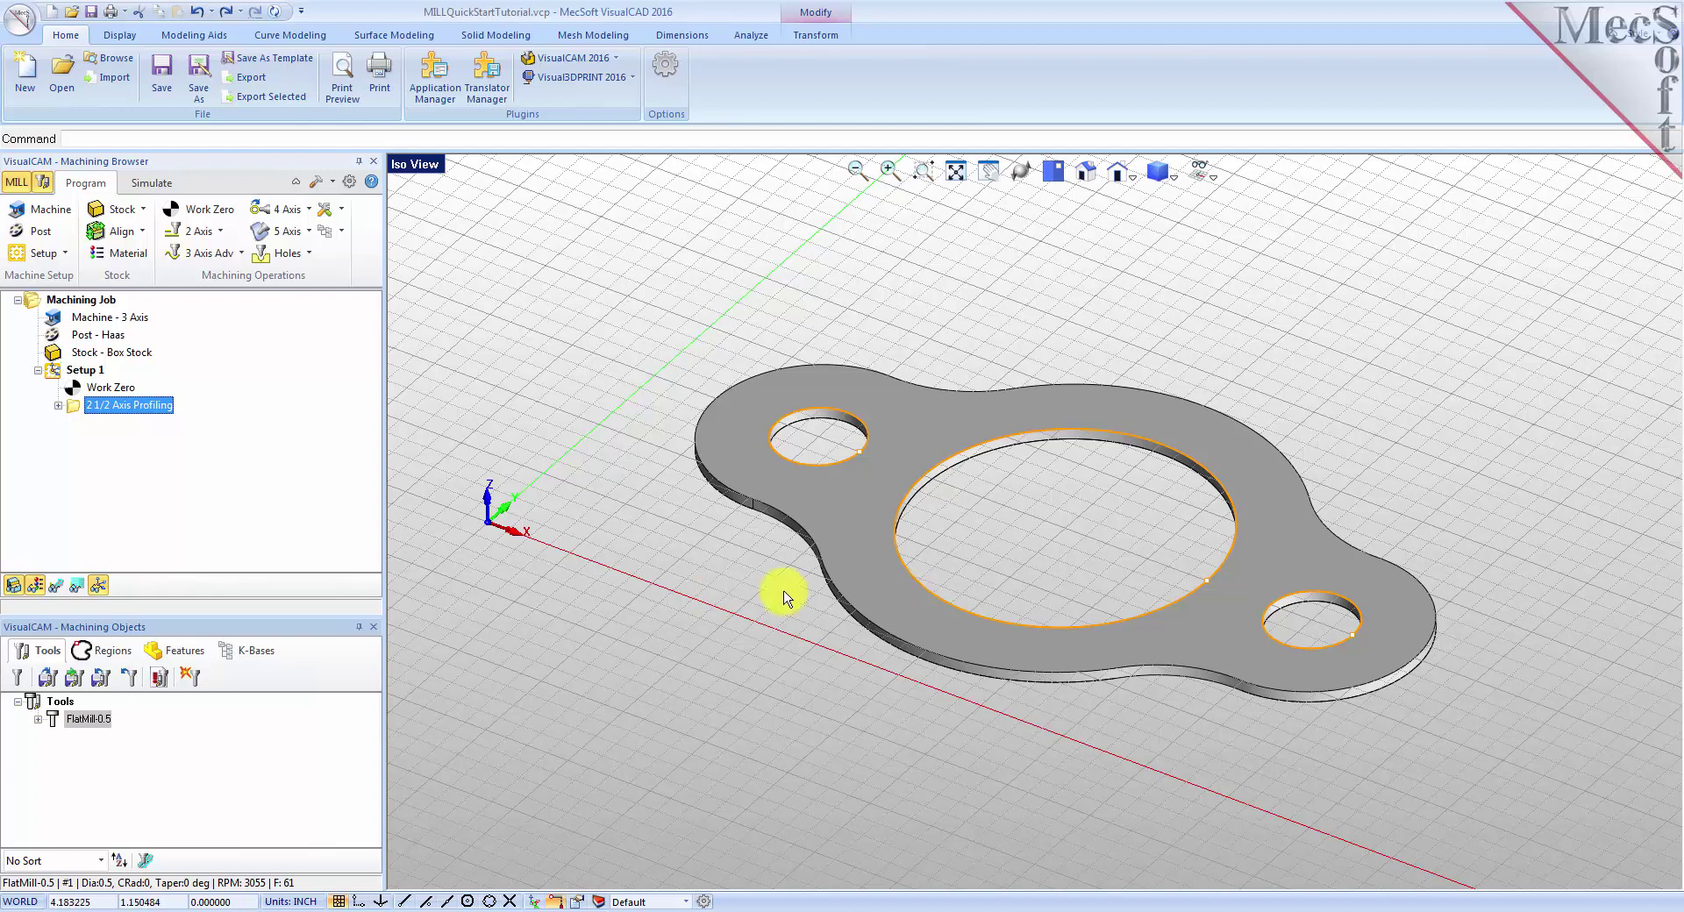
Turn on the hole profiling toolpath display and zoom in on it in Iso View.
{"action": "left_click", "coordinate": [58, 588]}
{"action": "left_click", "coordinate": [58, 588]}
{"action": "left_click", "coordinate": [58, 588]}
{"action": "mouse_move", "coordinate": [1008, 661]}
{"action": "right_mouse_down"}
{"action": "mouse_move", "coordinate": [1072, 650]}
{"action": "mouse_move", "coordinate": [1009, 623]}
{"action": "mouse_move", "coordinate": [974, 658]}
{"action": "mouse_move", "coordinate": [992, 650]}
{"action": "right_mouse_up"}
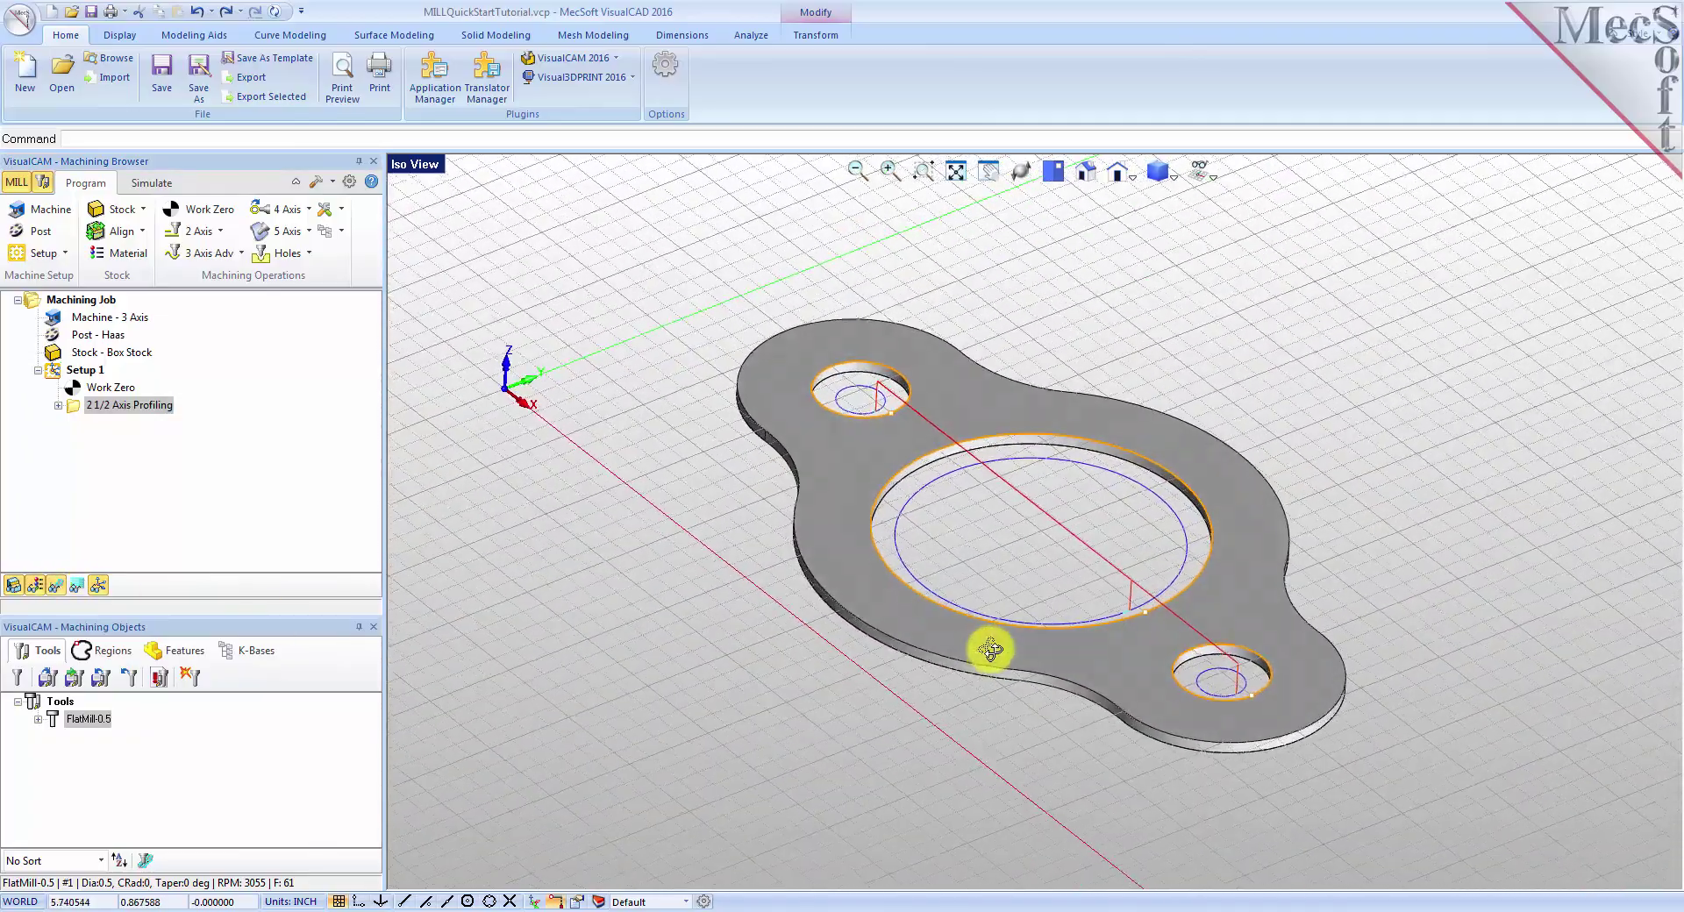
{"action": "left_click", "coordinate": [1090, 177]}
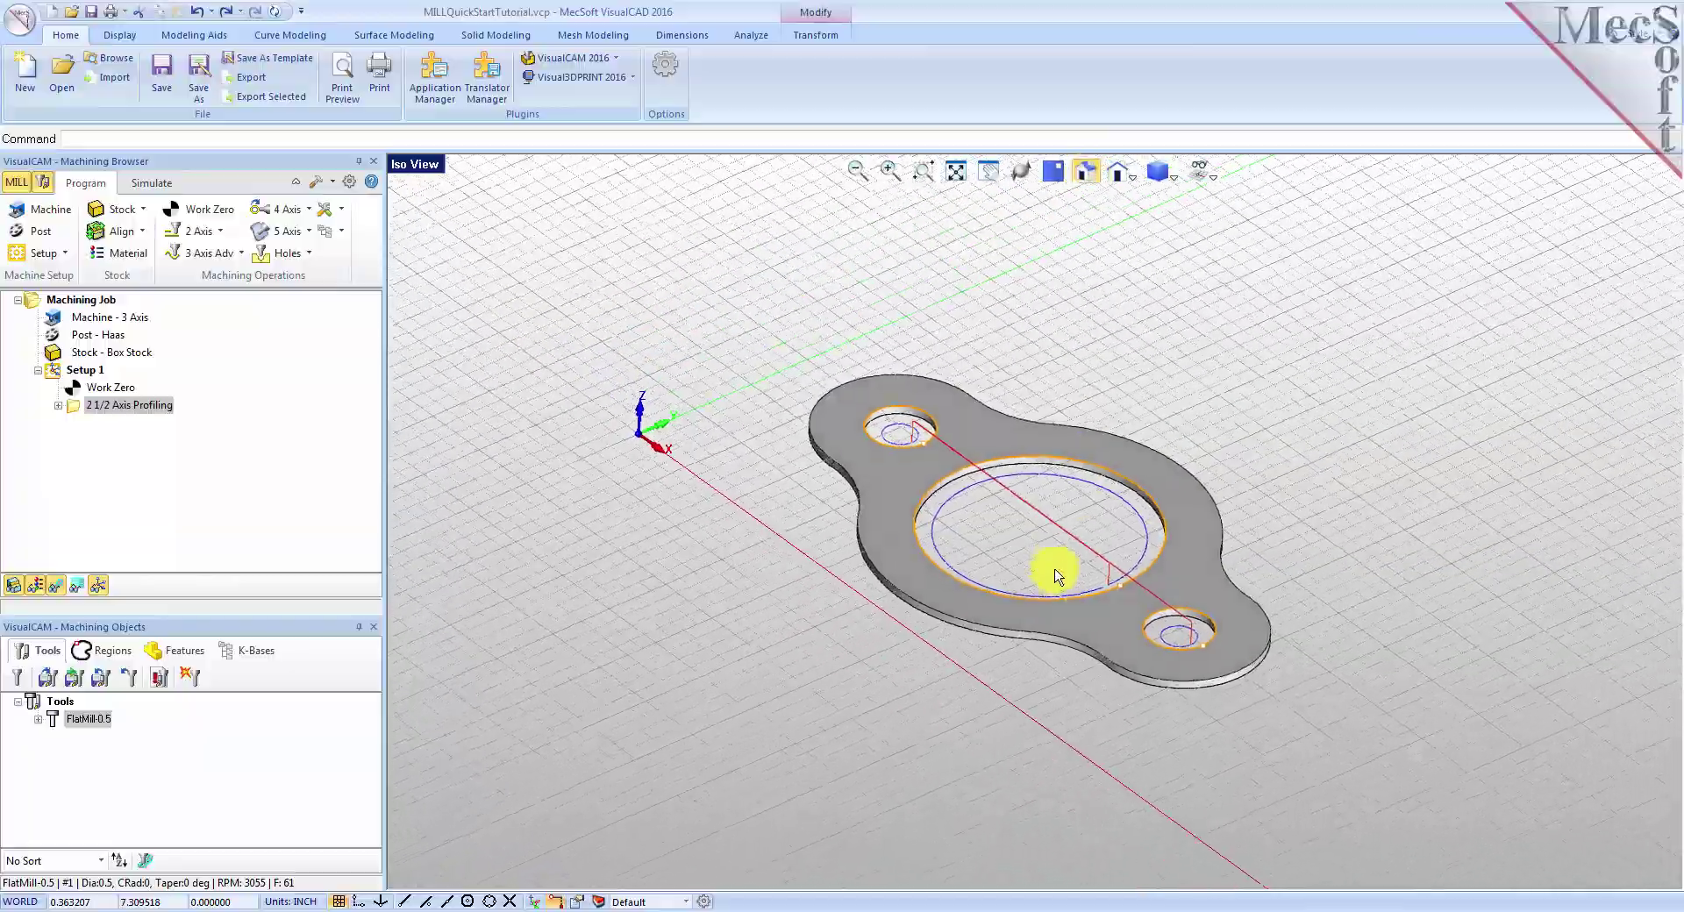
{"action": "scroll", "coordinate": [1043, 532], "scroll_direction": "up", "scroll_amount": 1}
{"action": "scroll", "coordinate": [1039, 528], "scroll_direction": "up", "scroll_amount": 1}
{"action": "scroll", "coordinate": [1035, 527], "scroll_direction": "up", "scroll_amount": 2}
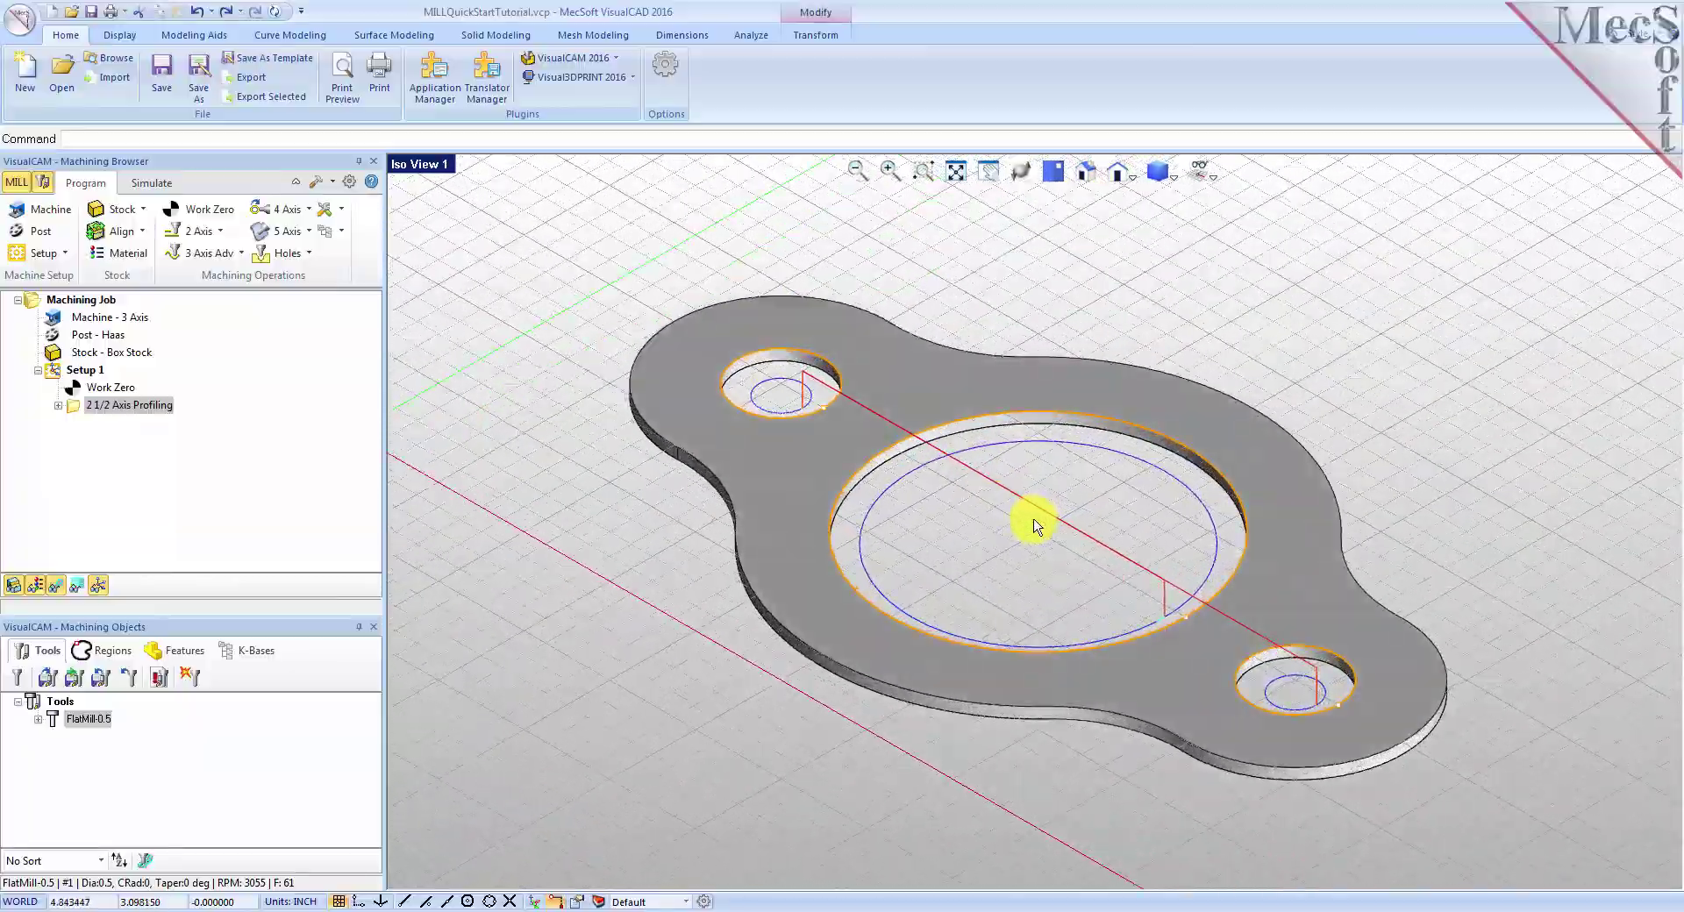
{"action": "left_click", "coordinate": [148, 188]}
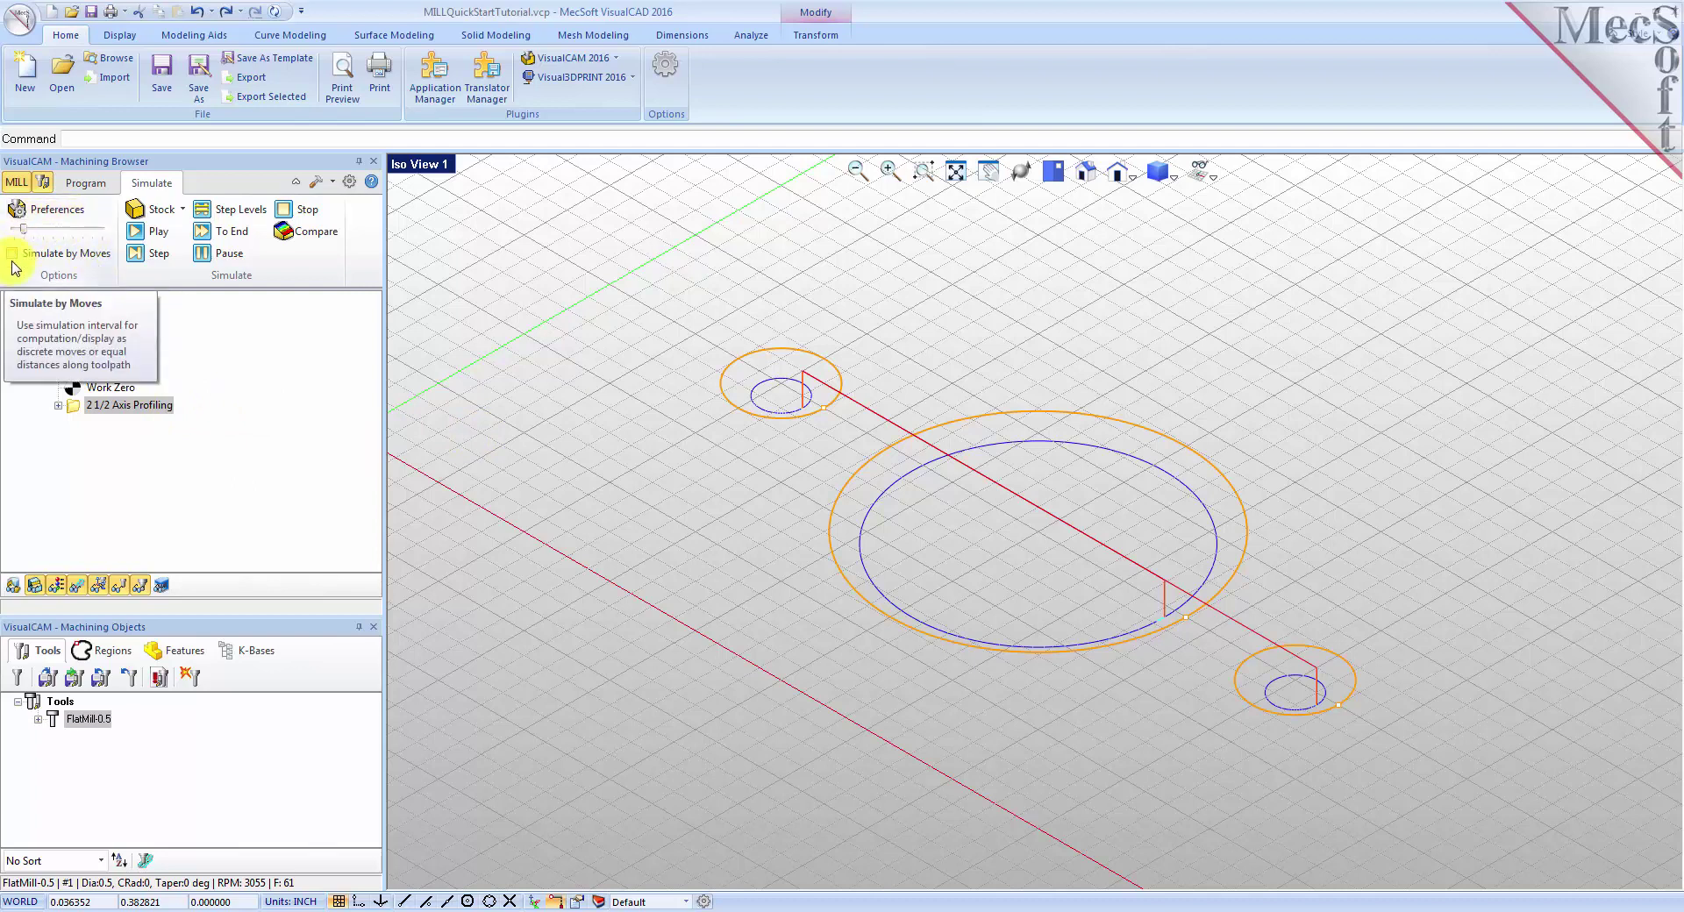
Play the simulation to cut the central ring and both small holes through the wood.
{"action": "mouse_move", "coordinate": [23, 229]}
{"action": "left_mouse_down"}
{"action": "mouse_move", "coordinate": [101, 233]}
{"action": "mouse_move", "coordinate": [16, 235]}
{"action": "left_mouse_up"}
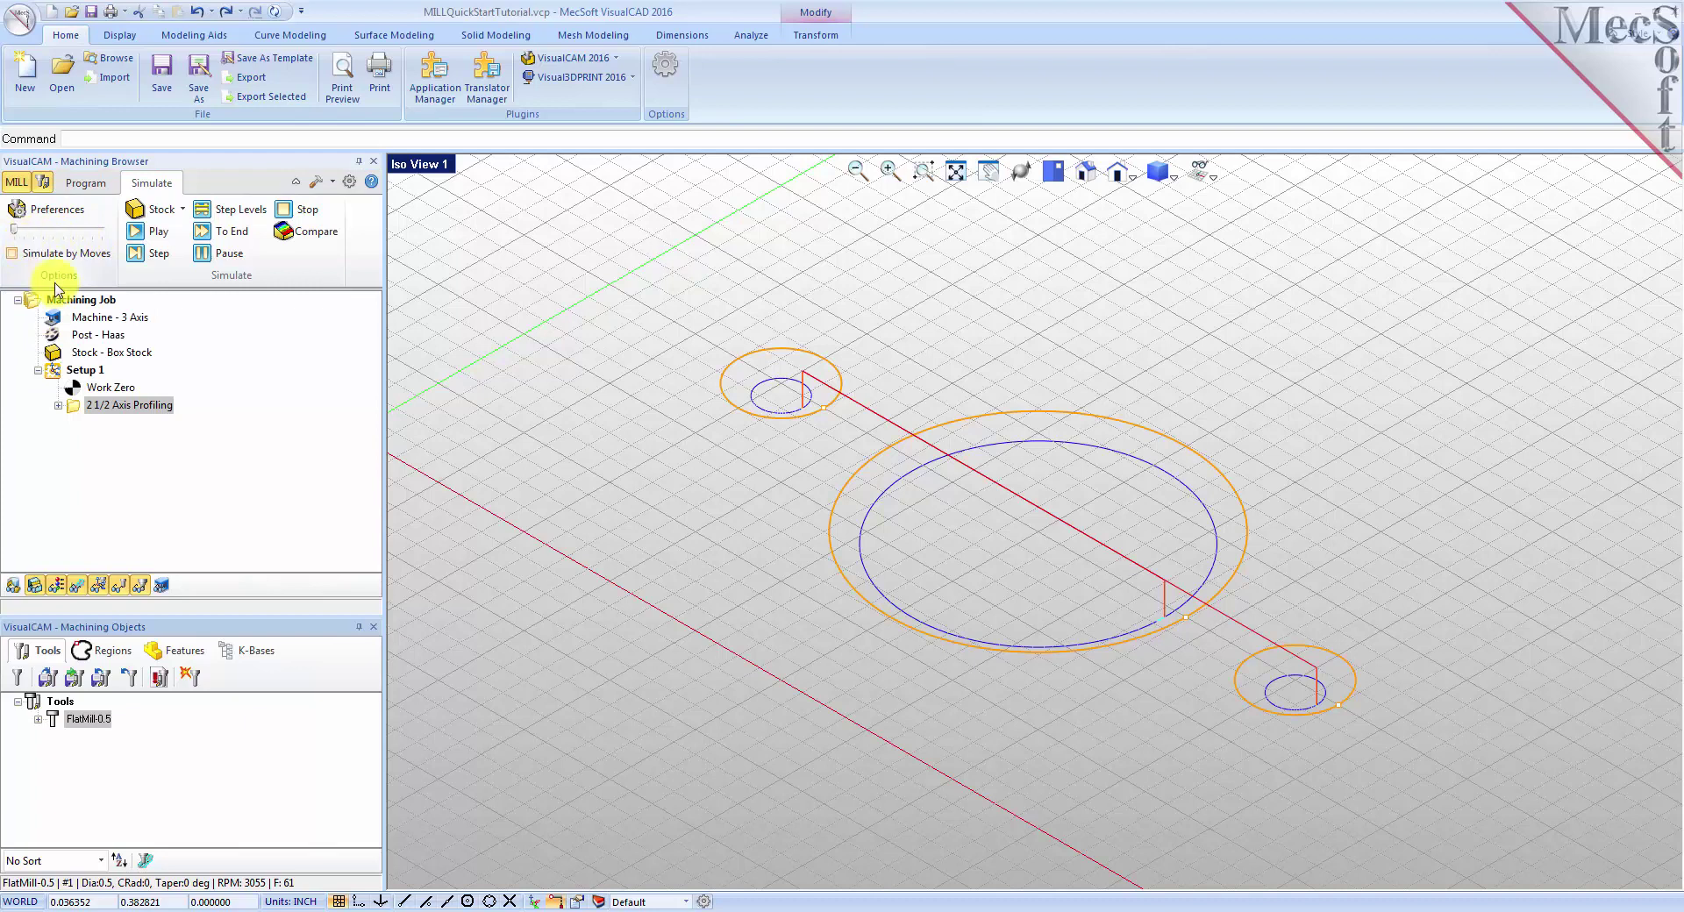
{"action": "left_click", "coordinate": [160, 233]}
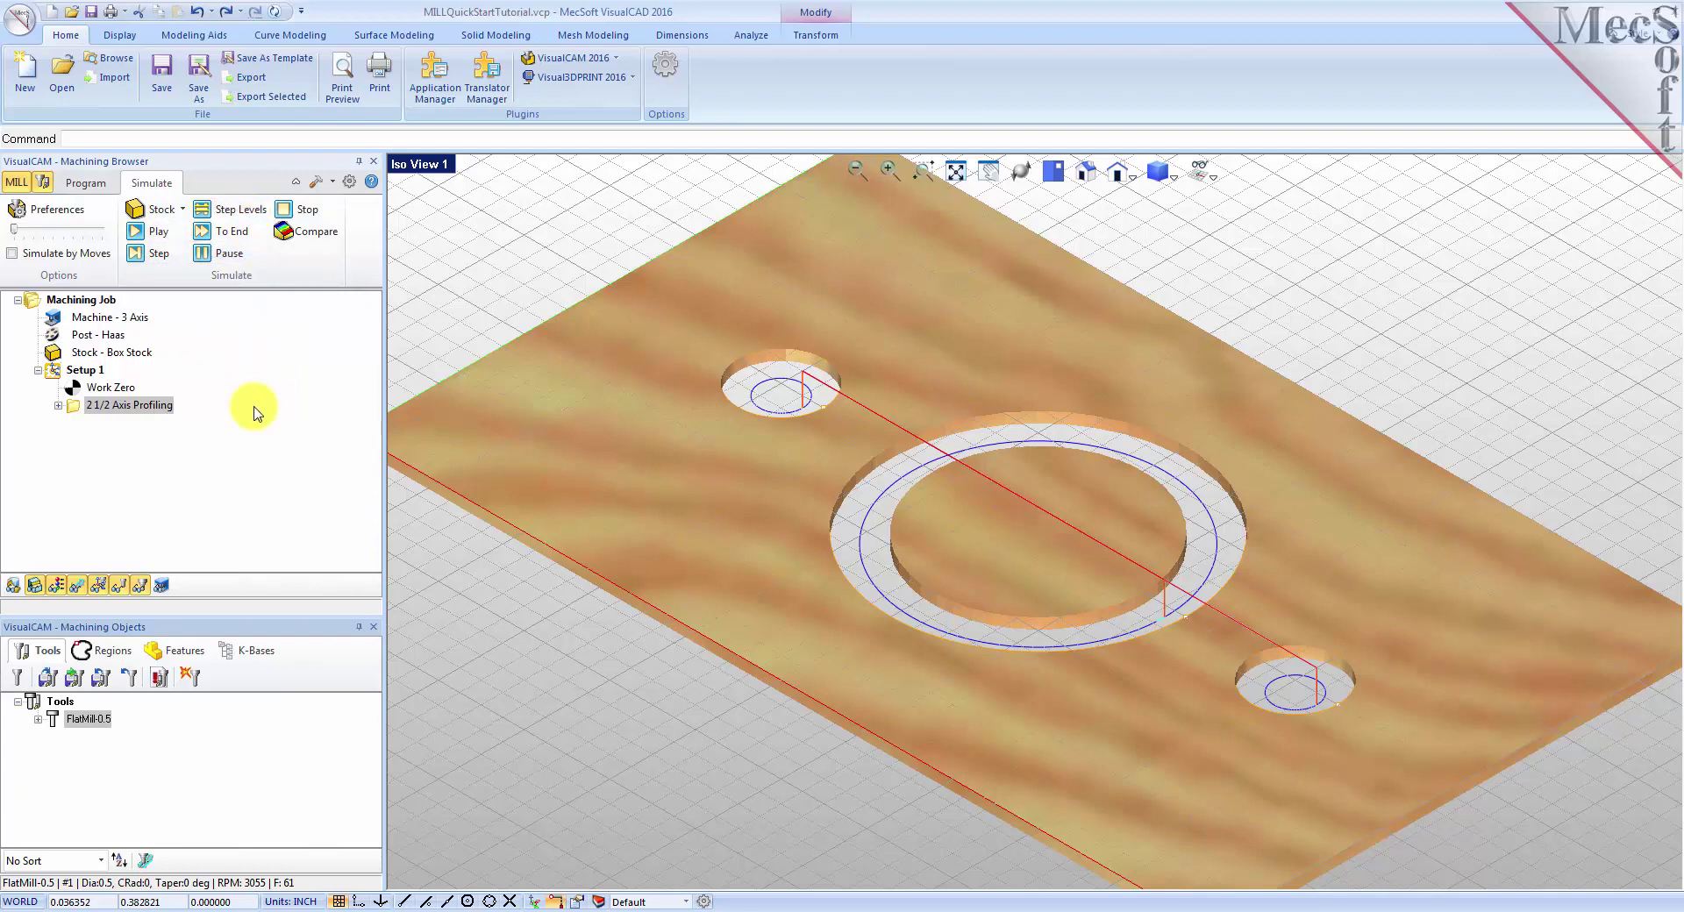
{"action": "left_click", "coordinate": [56, 586]}
{"action": "left_click", "coordinate": [56, 586]}
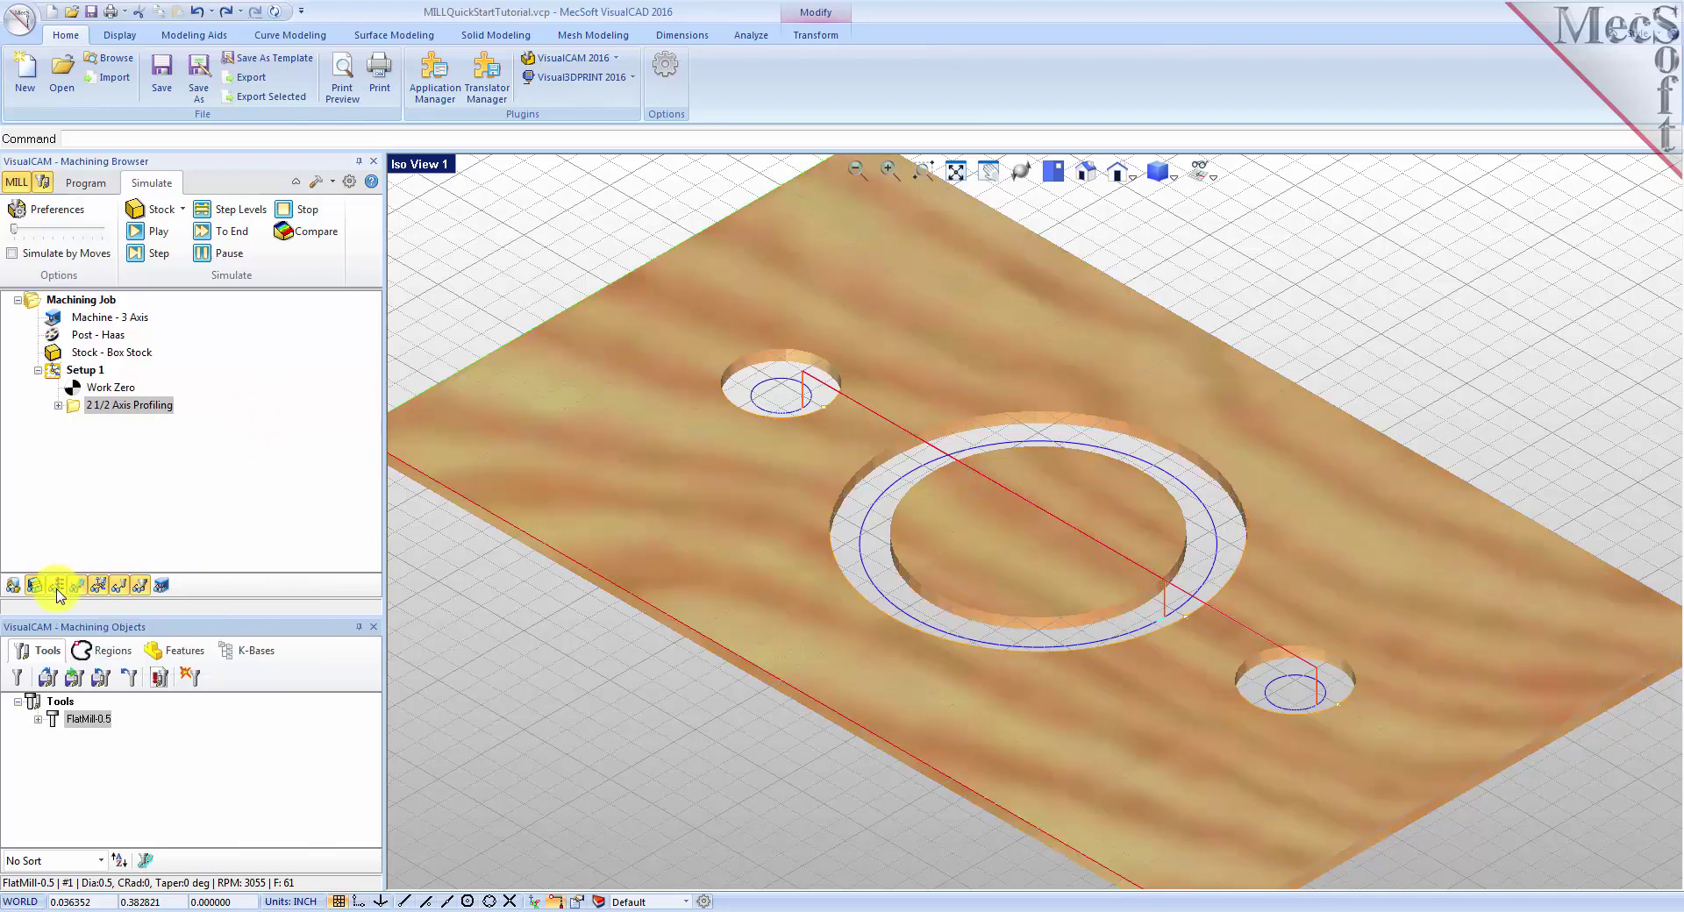
{"action": "left_click", "coordinate": [56, 586]}
{"action": "left_click", "coordinate": [56, 586]}
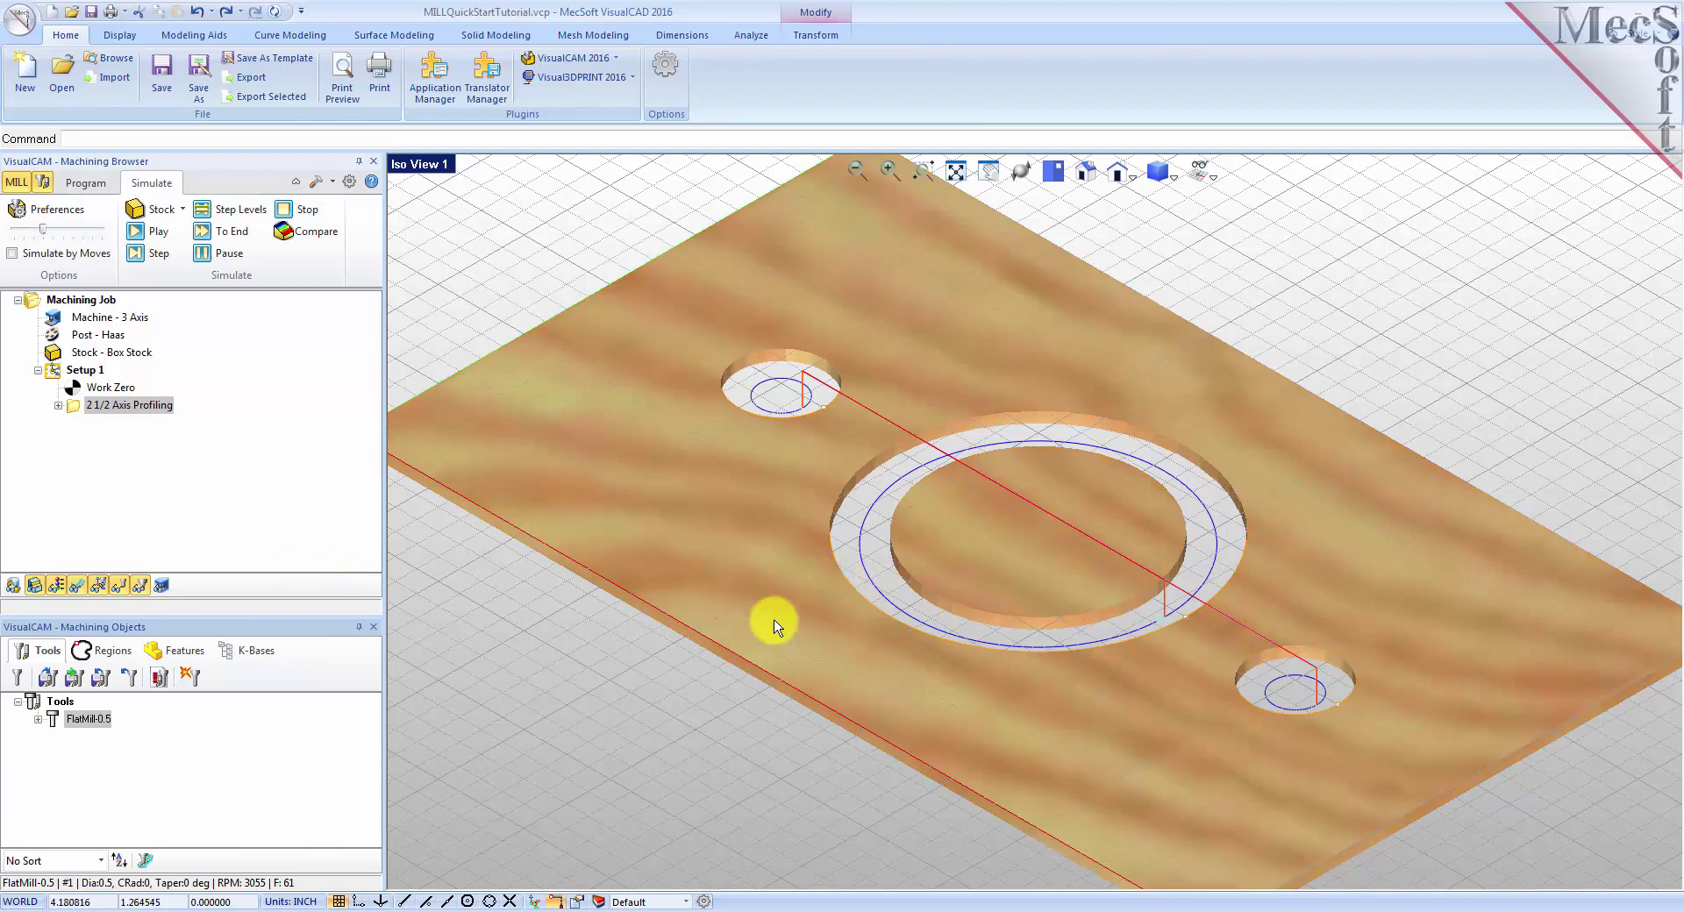
{"action": "left_click", "coordinate": [688, 681]}
{"action": "scroll", "coordinate": [903, 568], "scroll_direction": "down", "scroll_amount": 2}
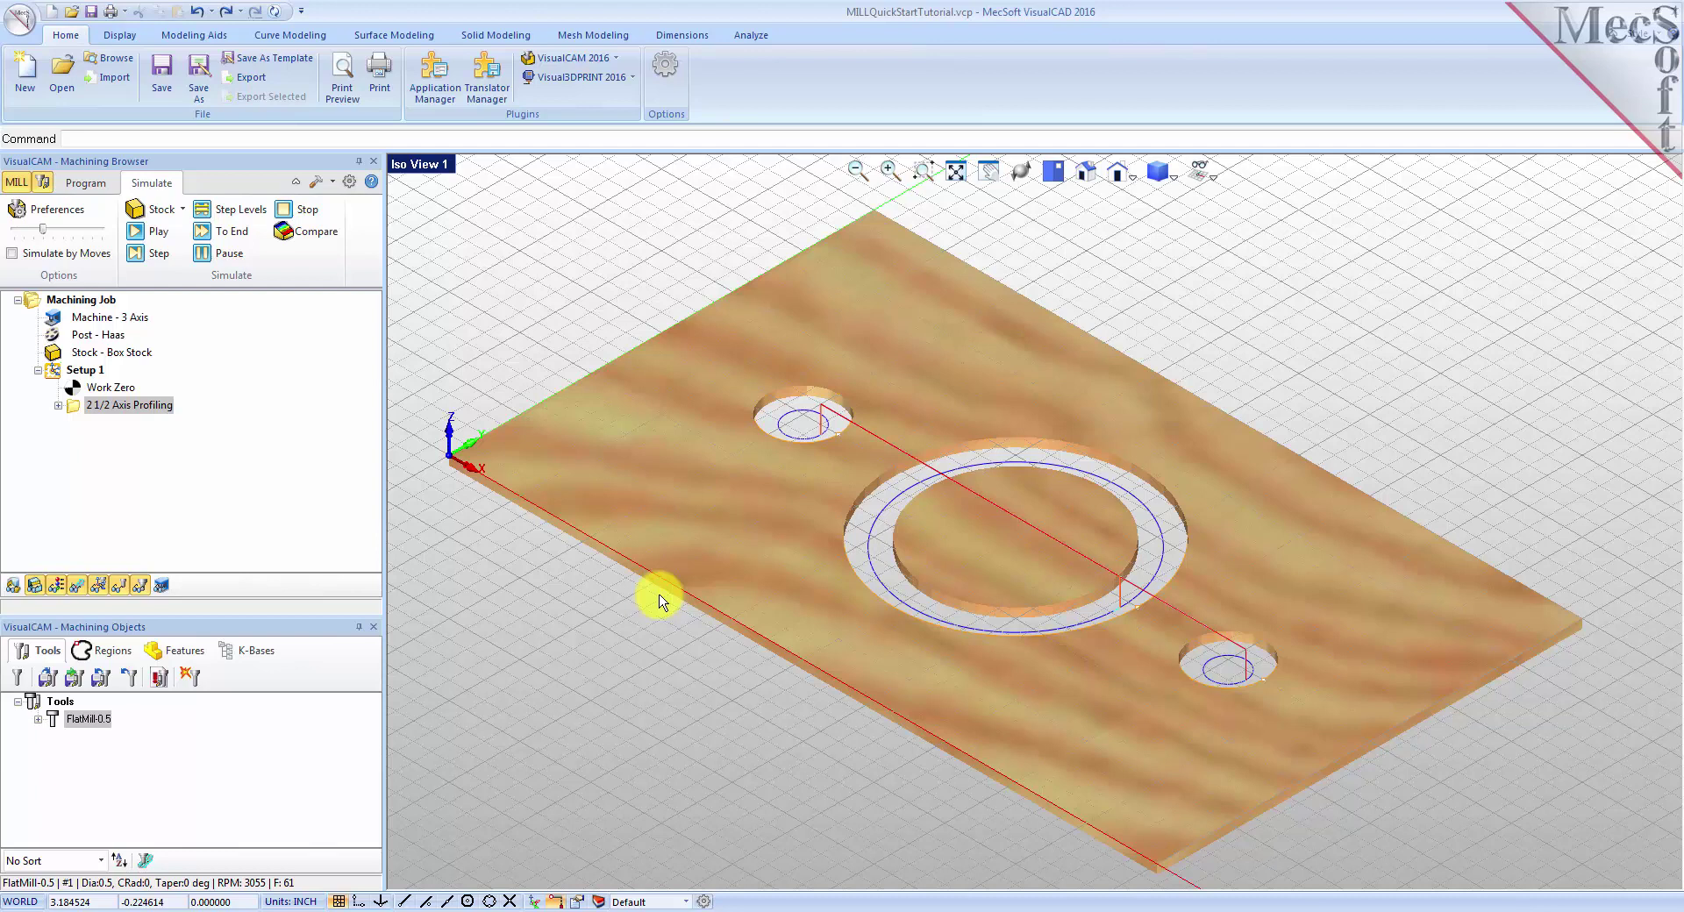
Copy and paste the 2 1/2 Axis Profiling operation, then select the pasted copy.
{"action": "left_click", "coordinate": [88, 183]}
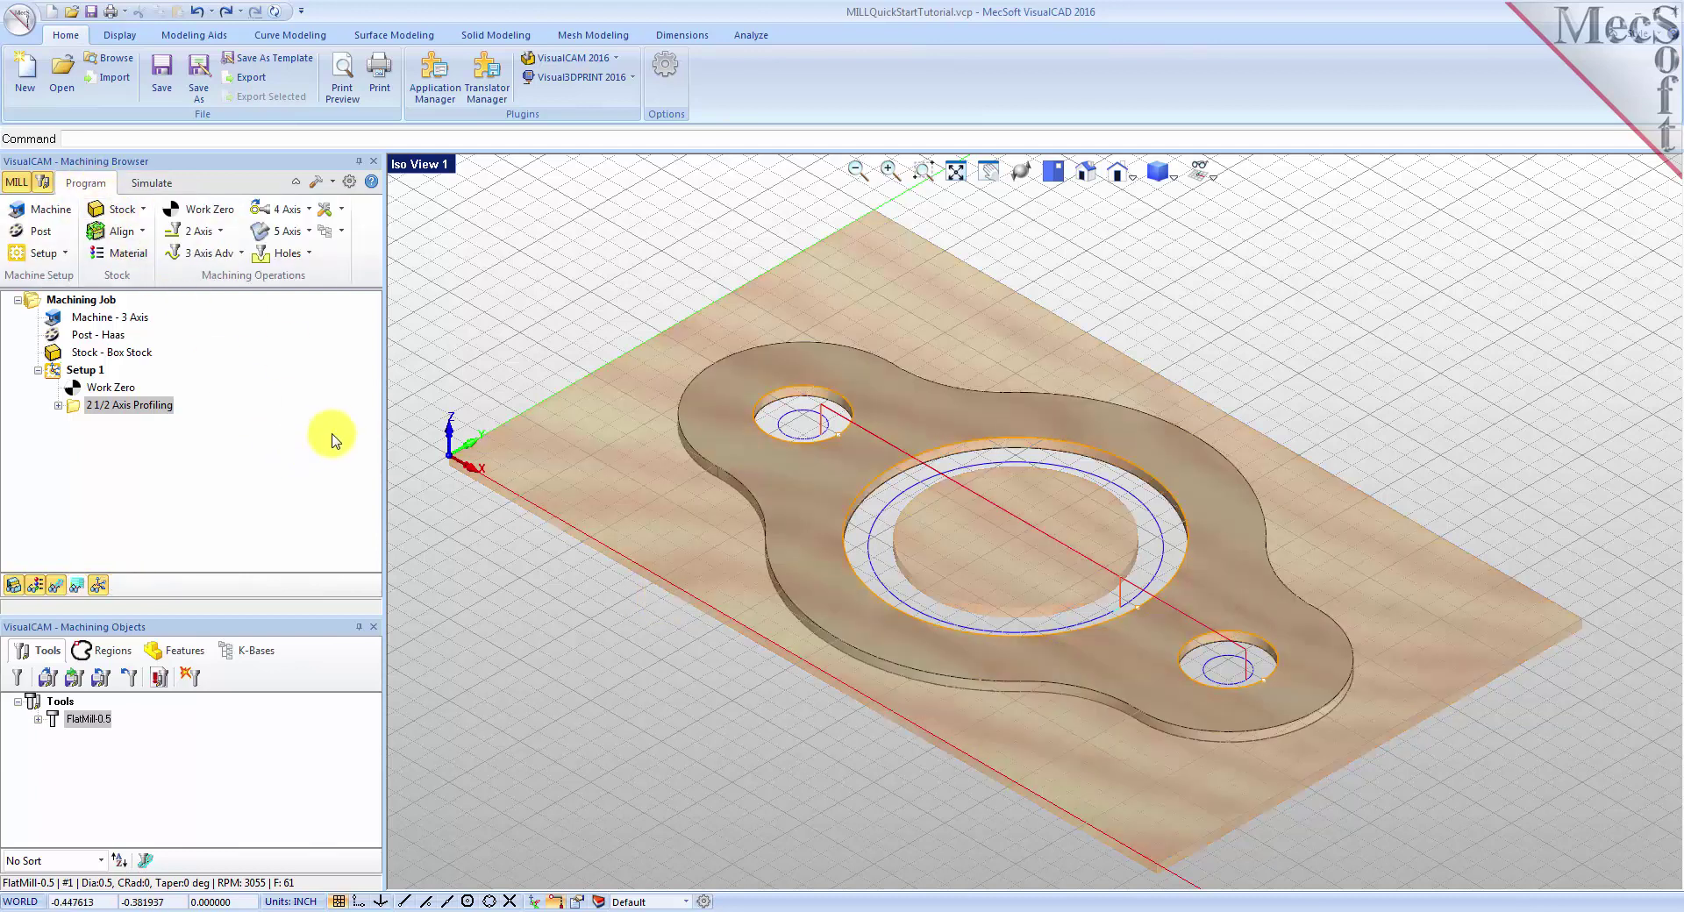
{"action": "left_click", "coordinate": [105, 407]}
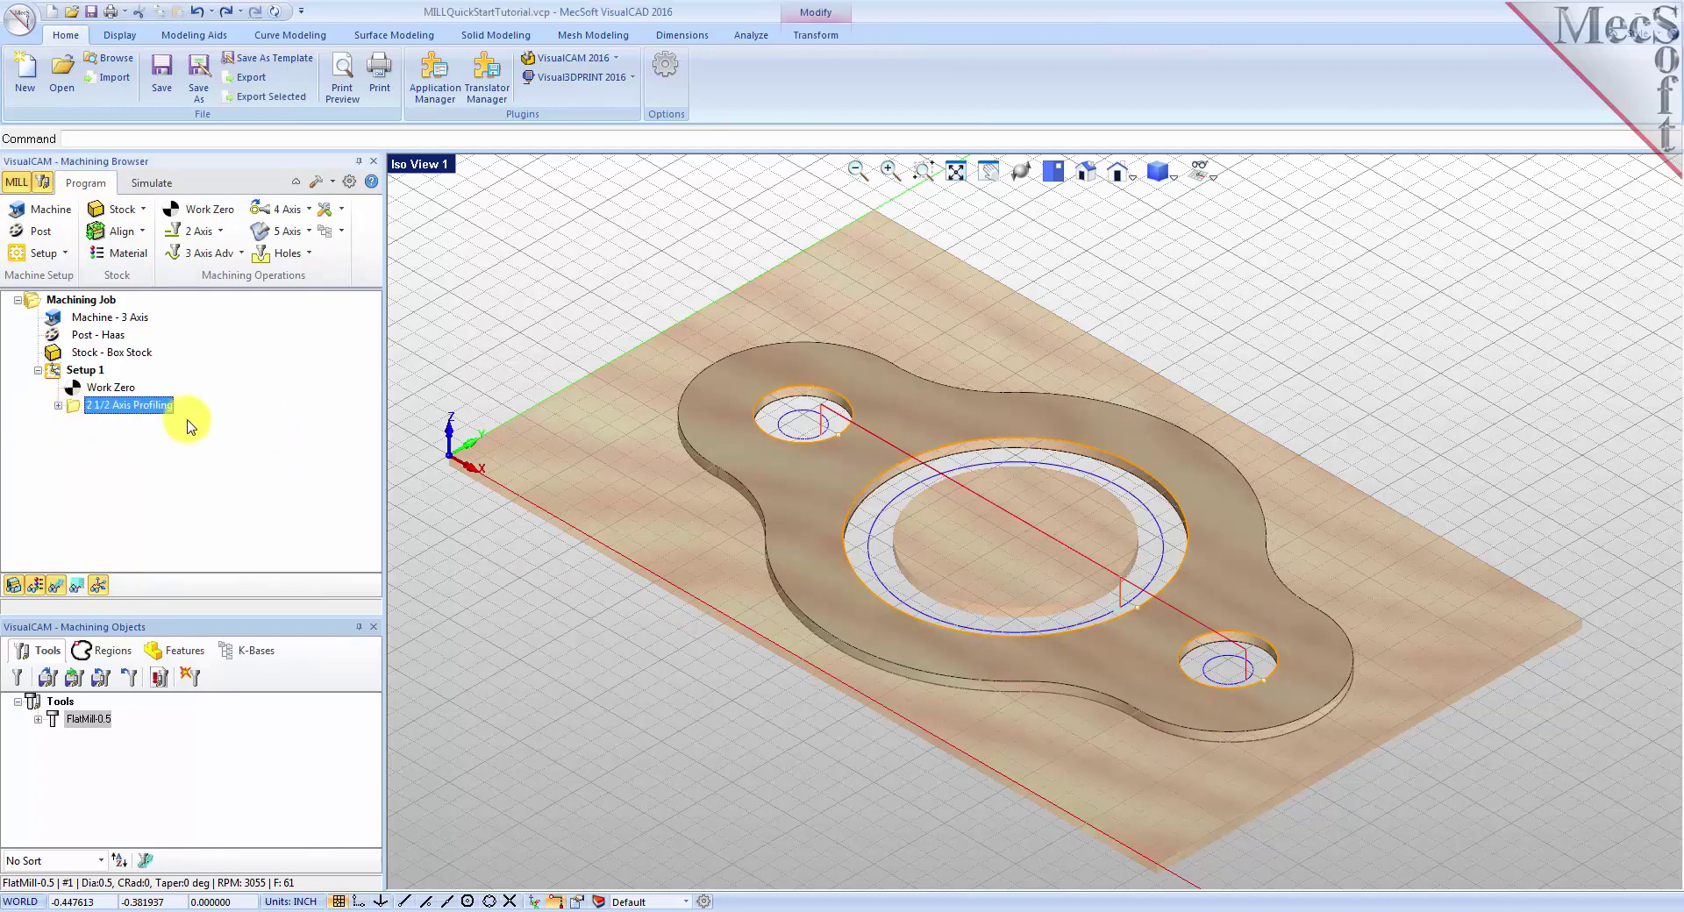
{"action": "right_click", "coordinate": [74, 409]}
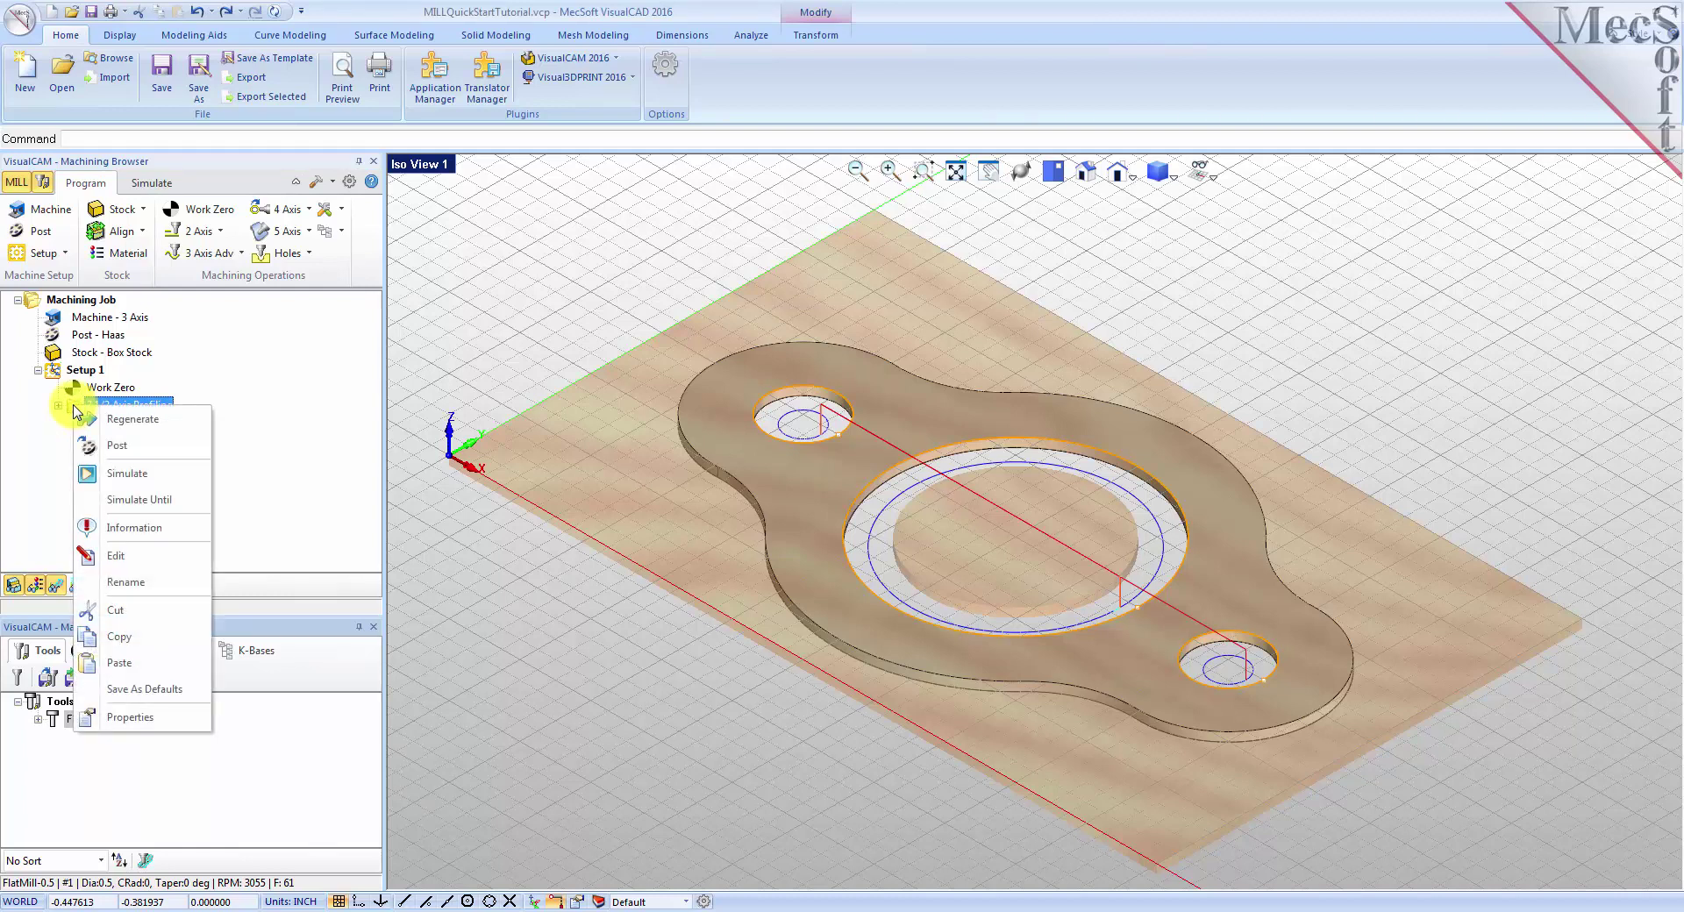
{"action": "left_click", "coordinate": [144, 635]}
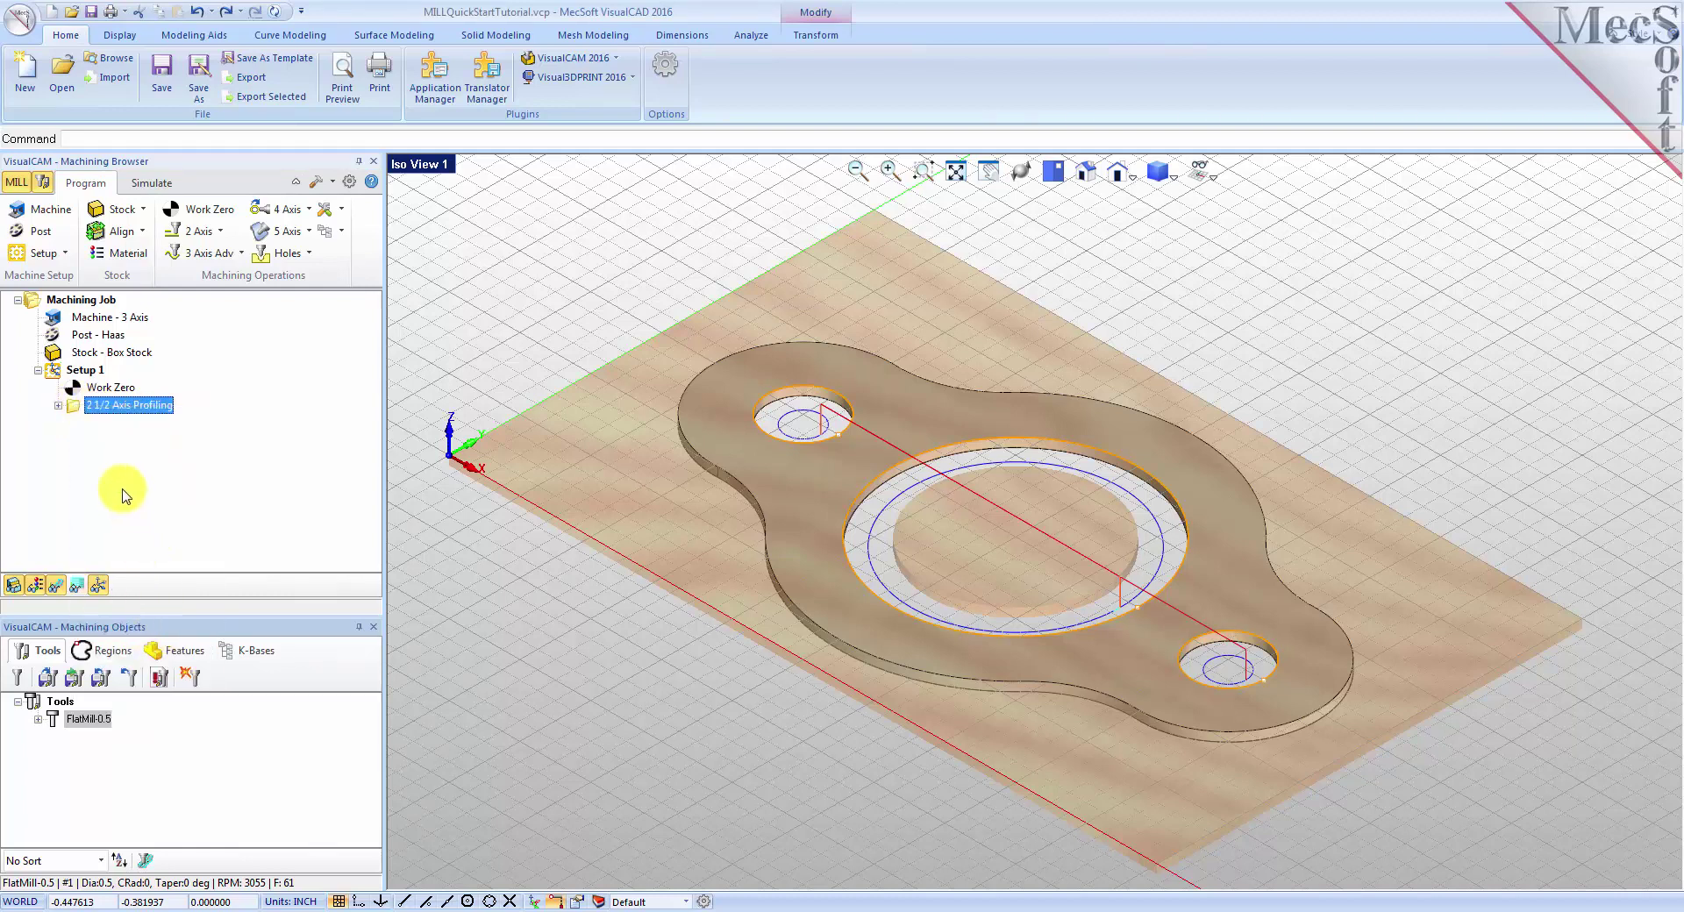
{"action": "right_click", "coordinate": [76, 406]}
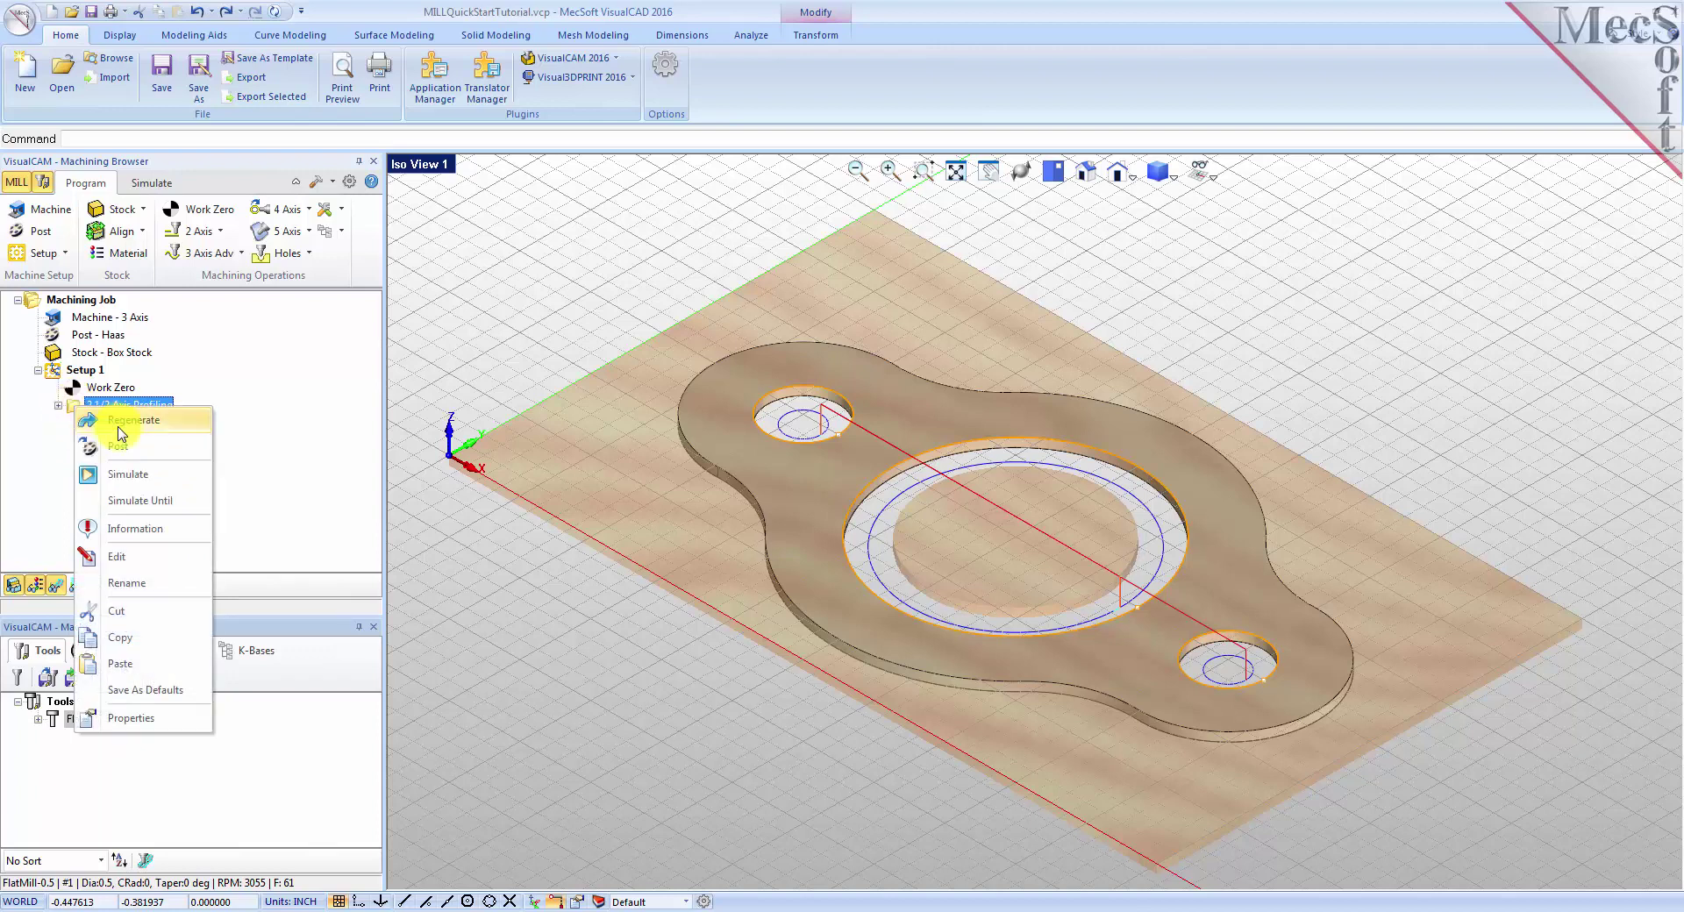
{"action": "left_click", "coordinate": [147, 664]}
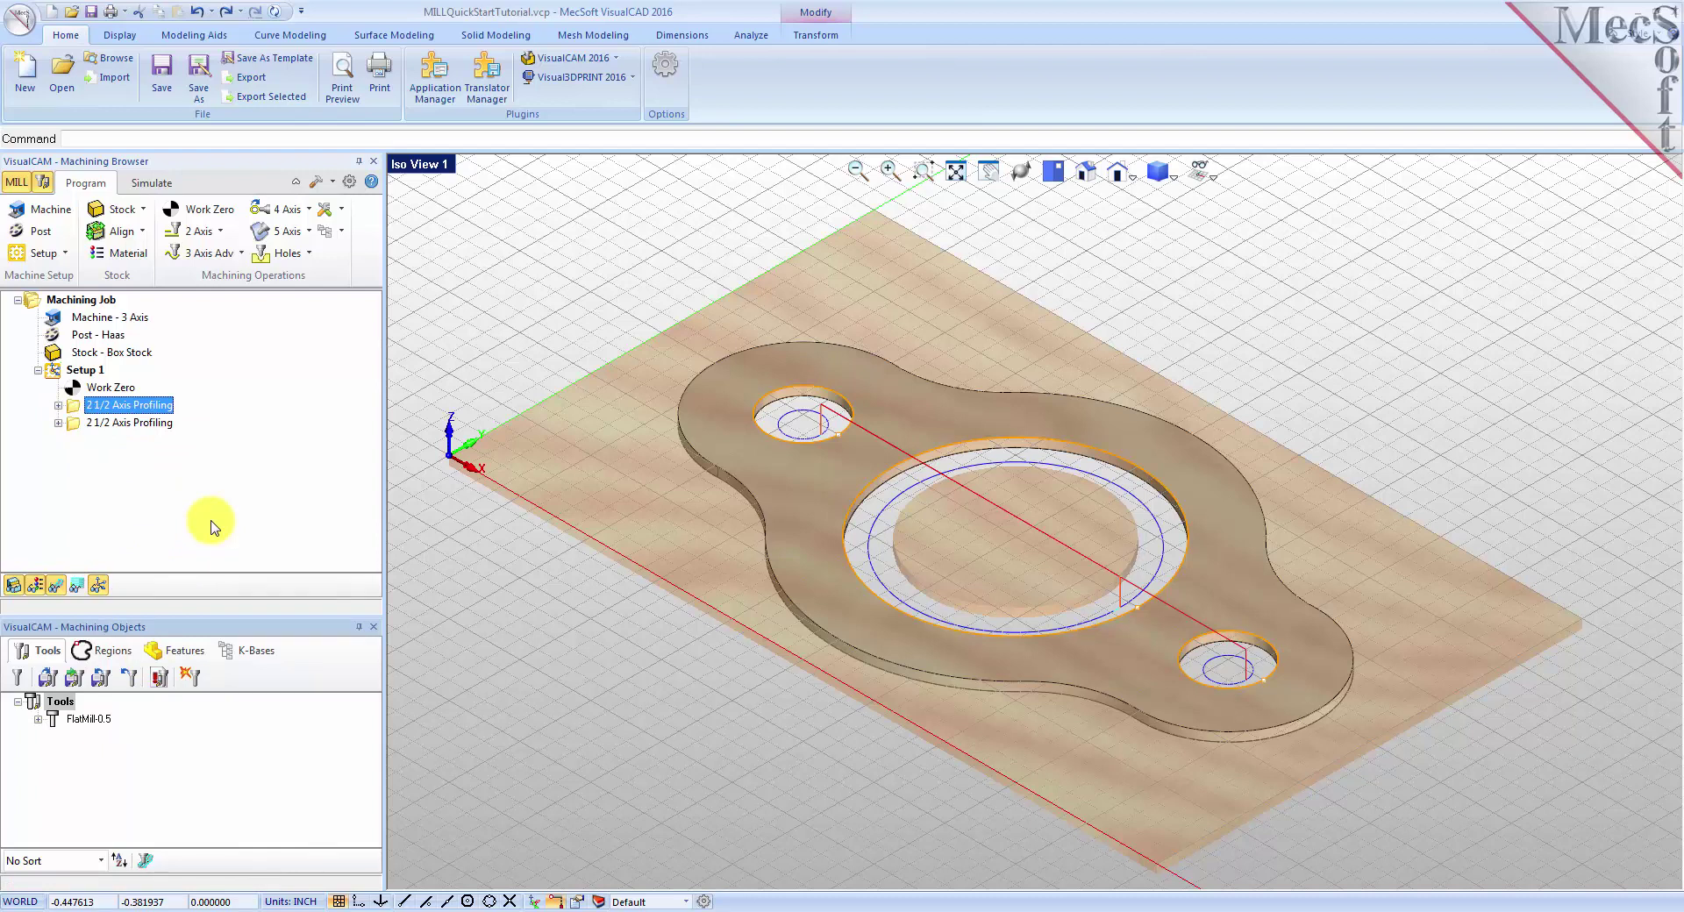
{"action": "left_click", "coordinate": [83, 423]}
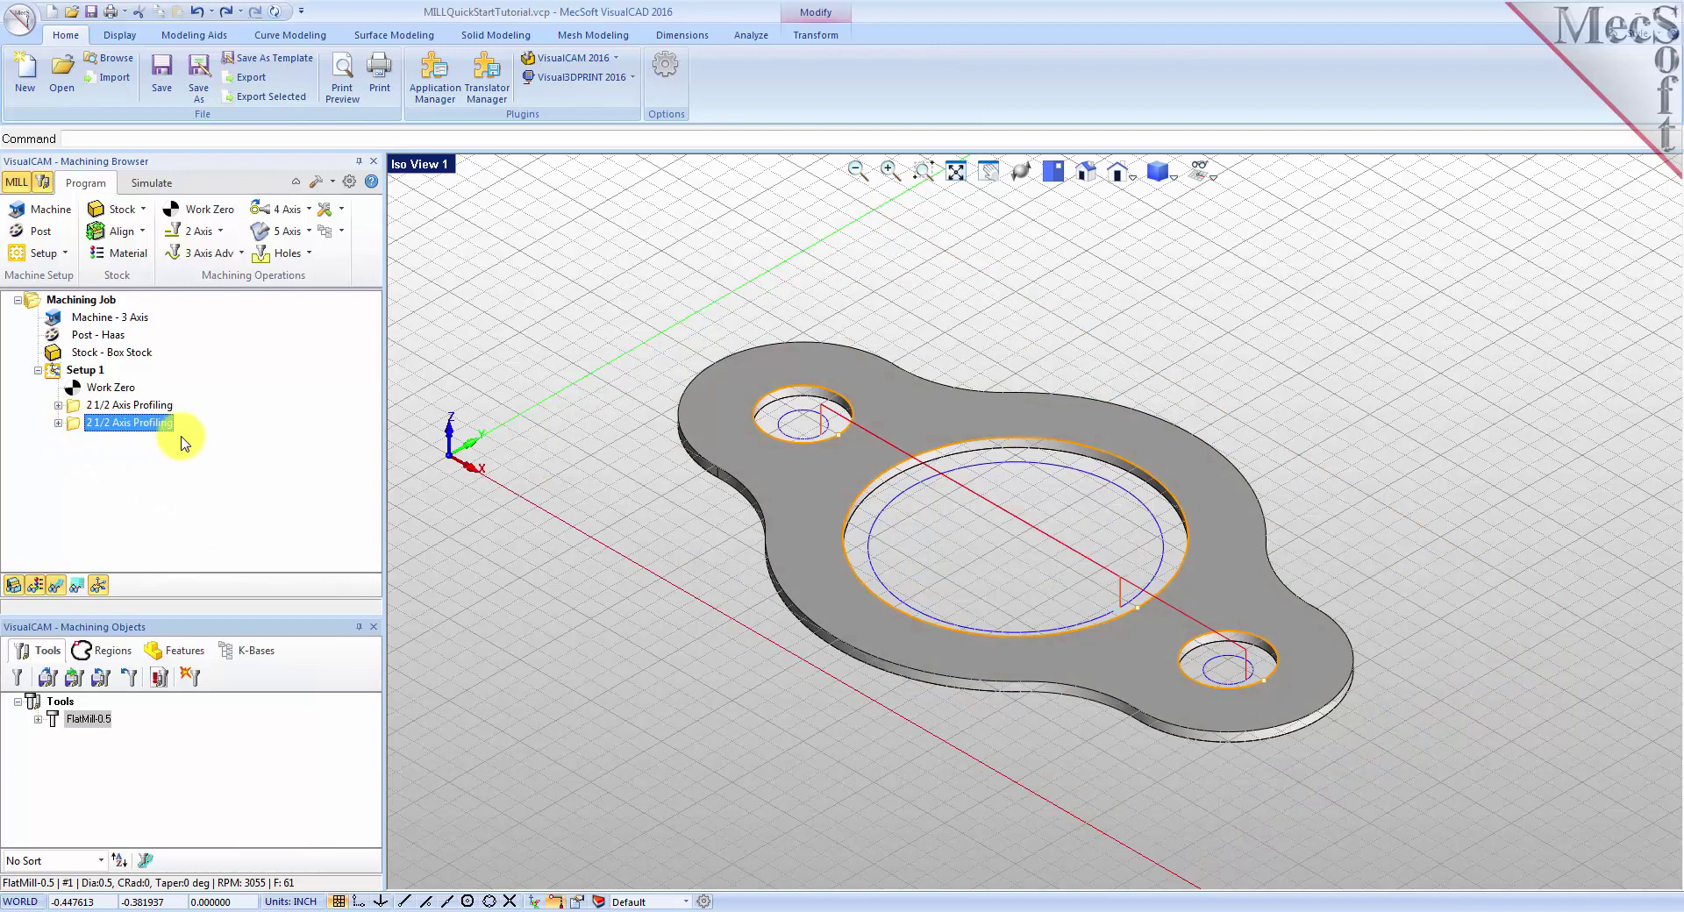
Edit the duplicated profiling operation, replacing the three hole regions with the part's outer boundary curve.
{"action": "right_click", "coordinate": [76, 423]}
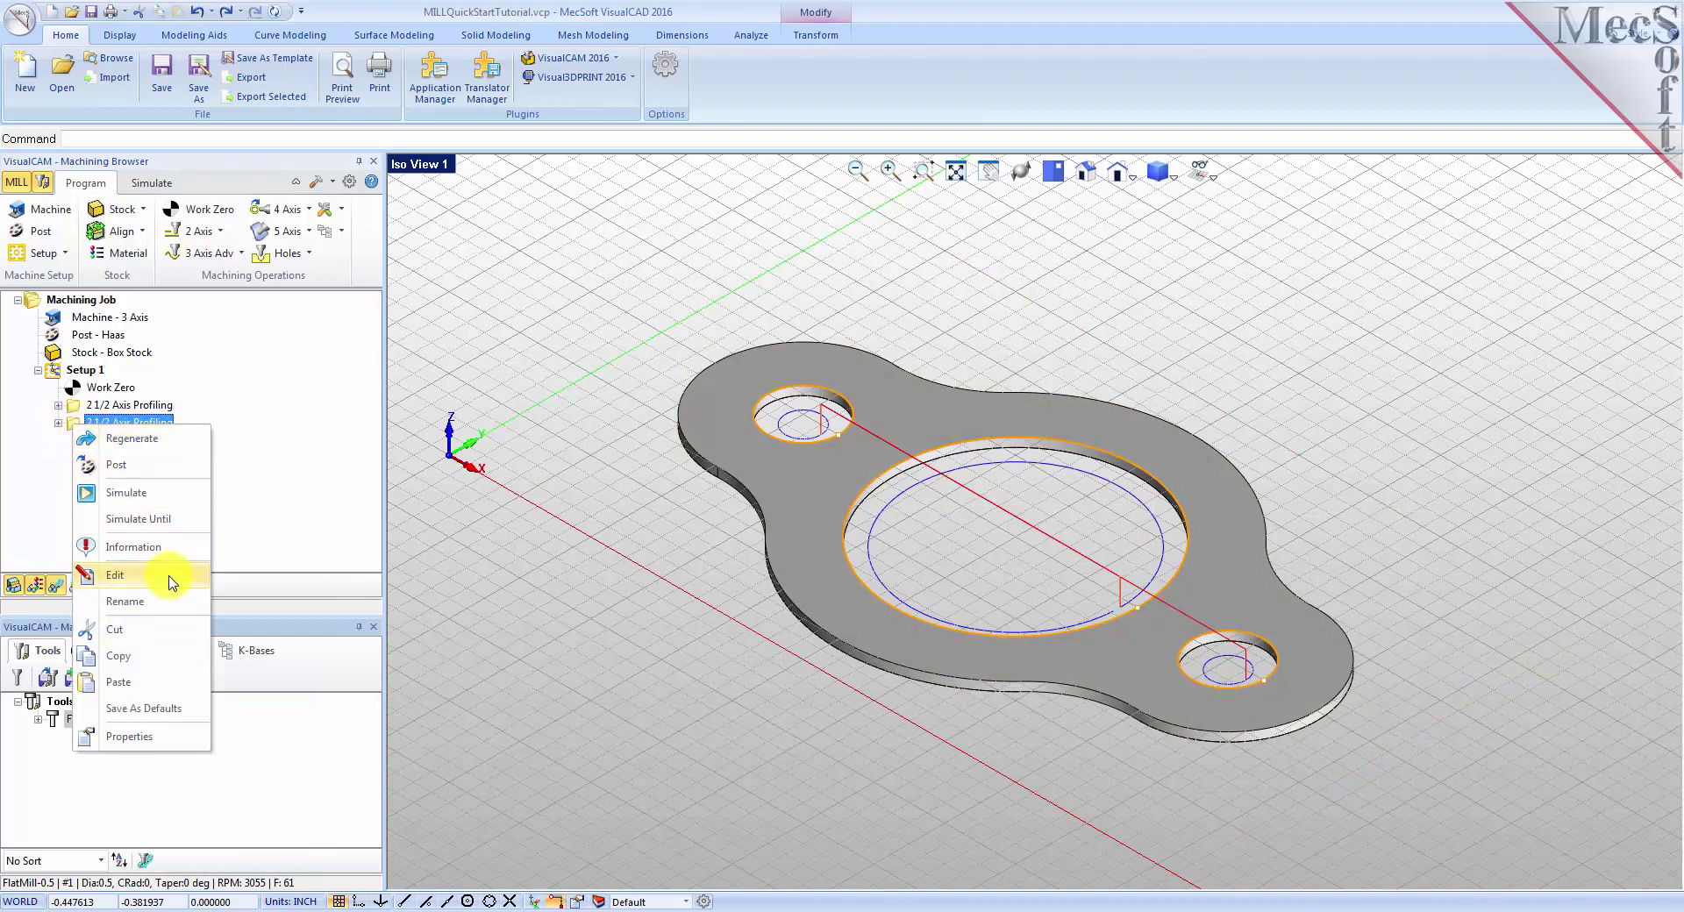
{"action": "left_click", "coordinate": [182, 574]}
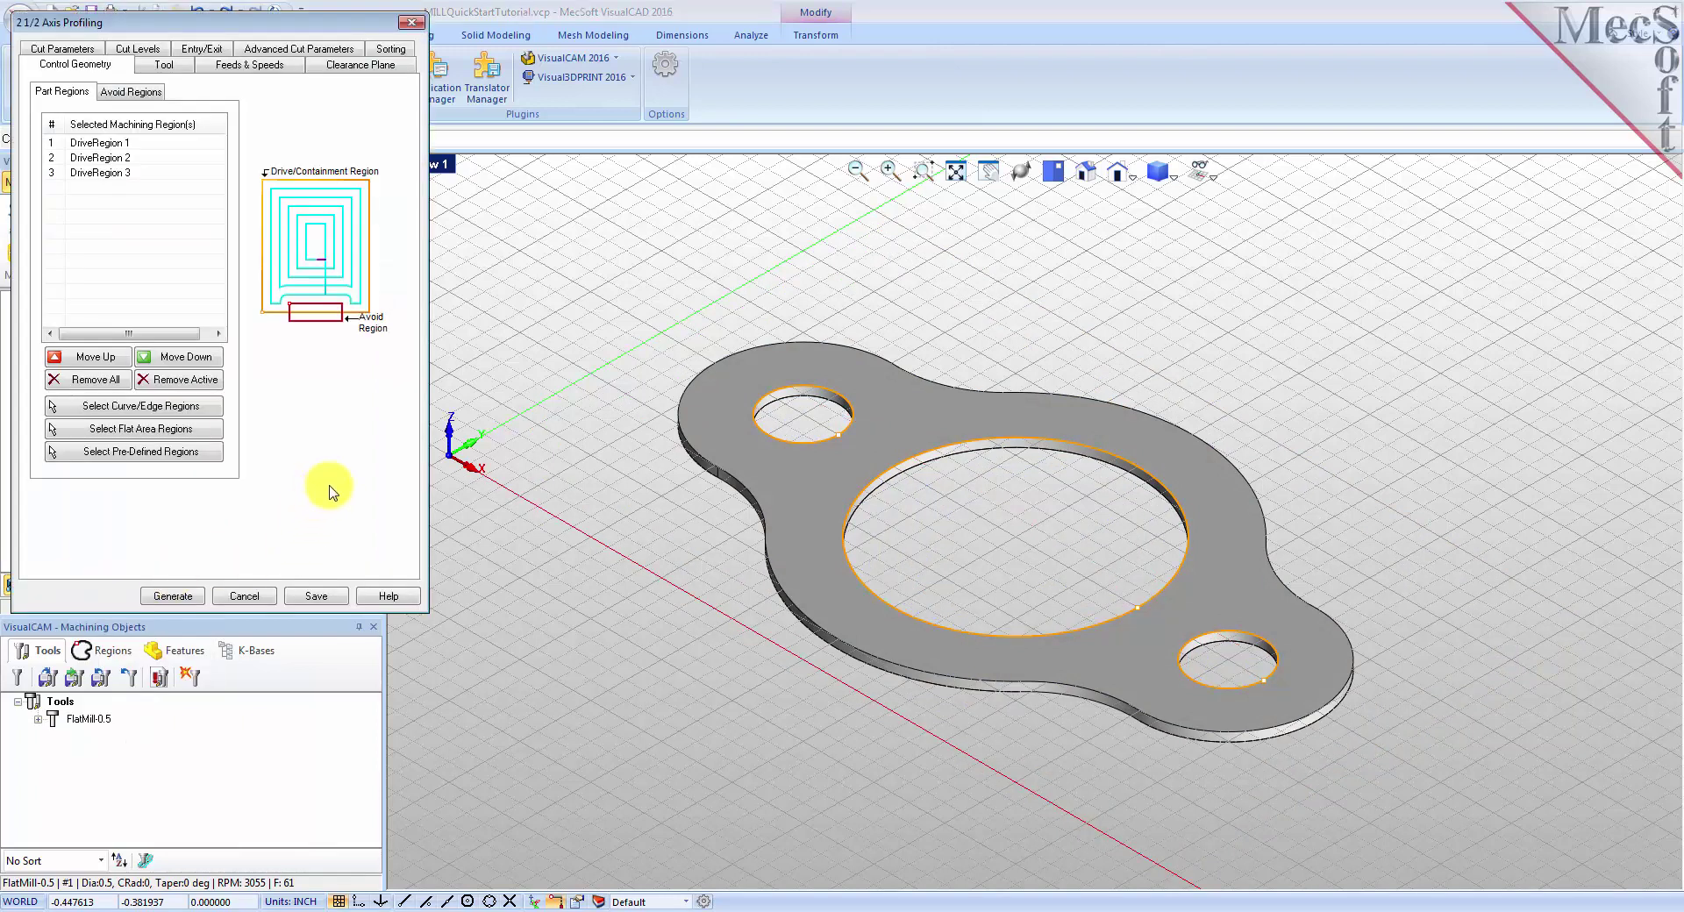
{"action": "left_click", "coordinate": [111, 387]}
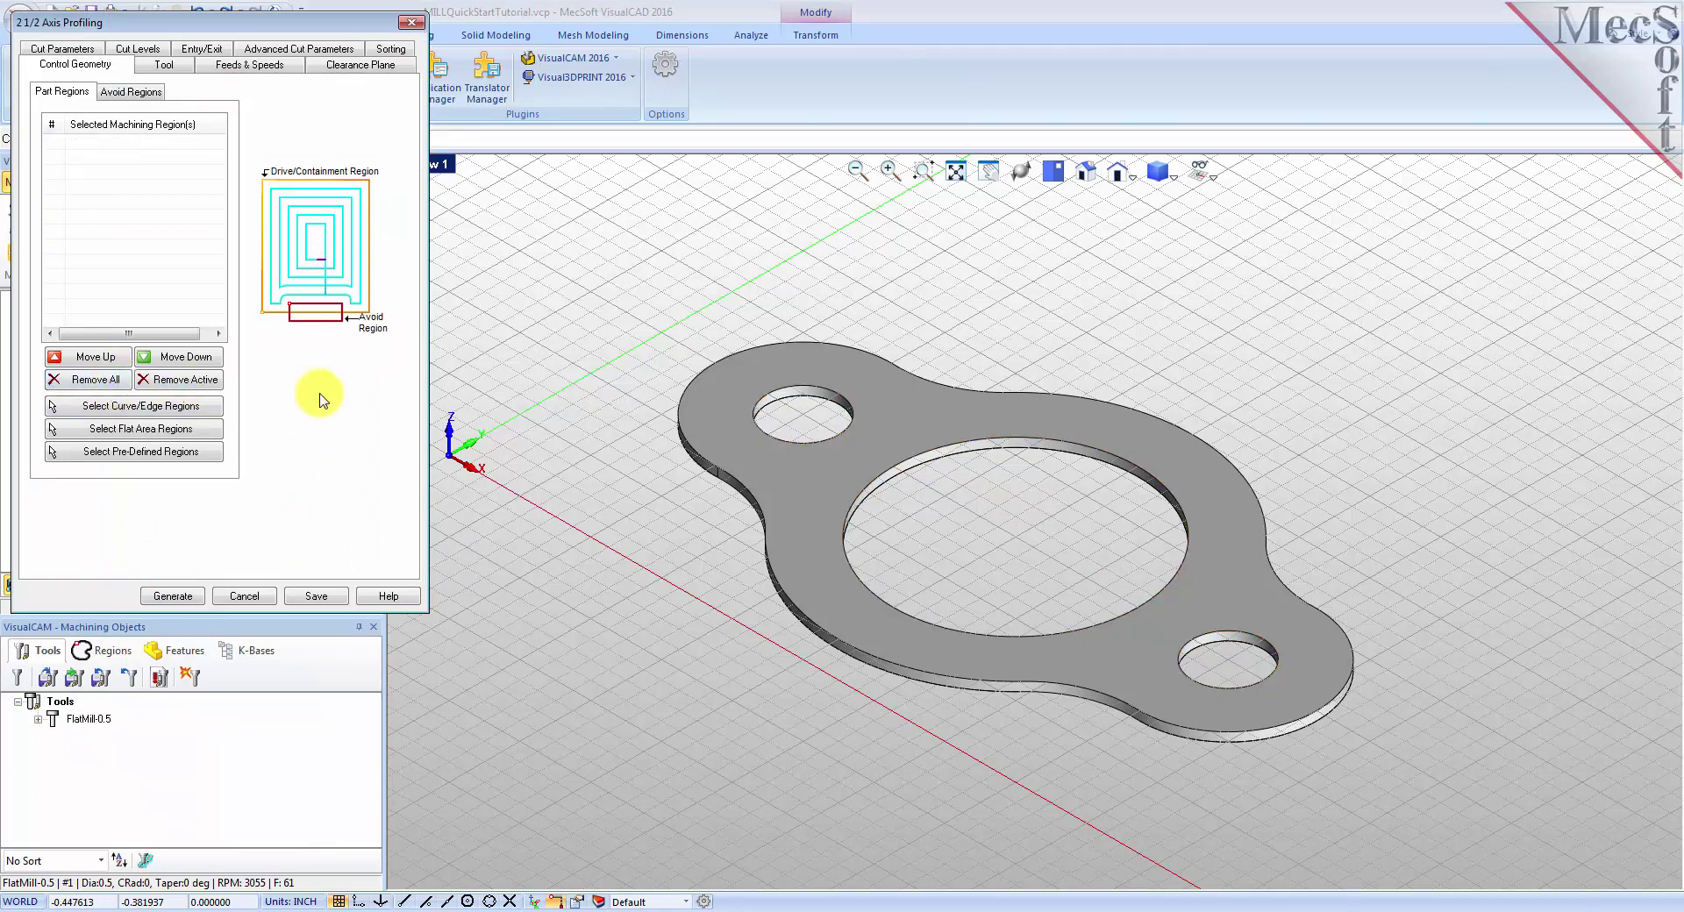
{"action": "left_click", "coordinate": [167, 409]}
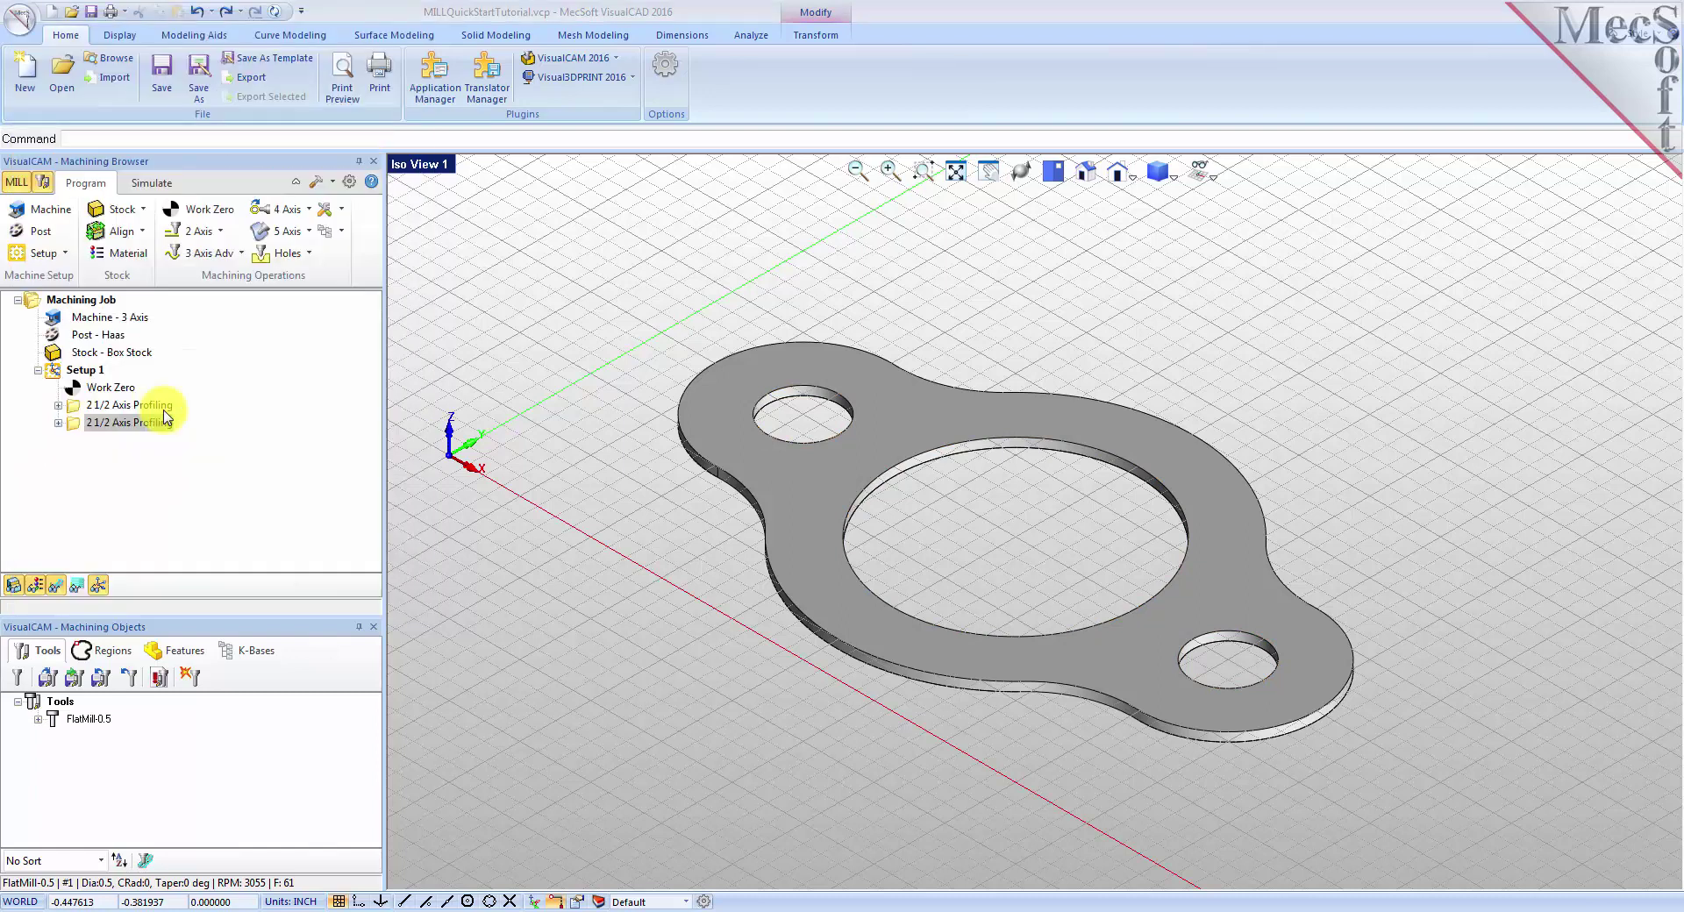
{"action": "left_click", "coordinate": [934, 385]}
{"action": "key", "text": "Return"}
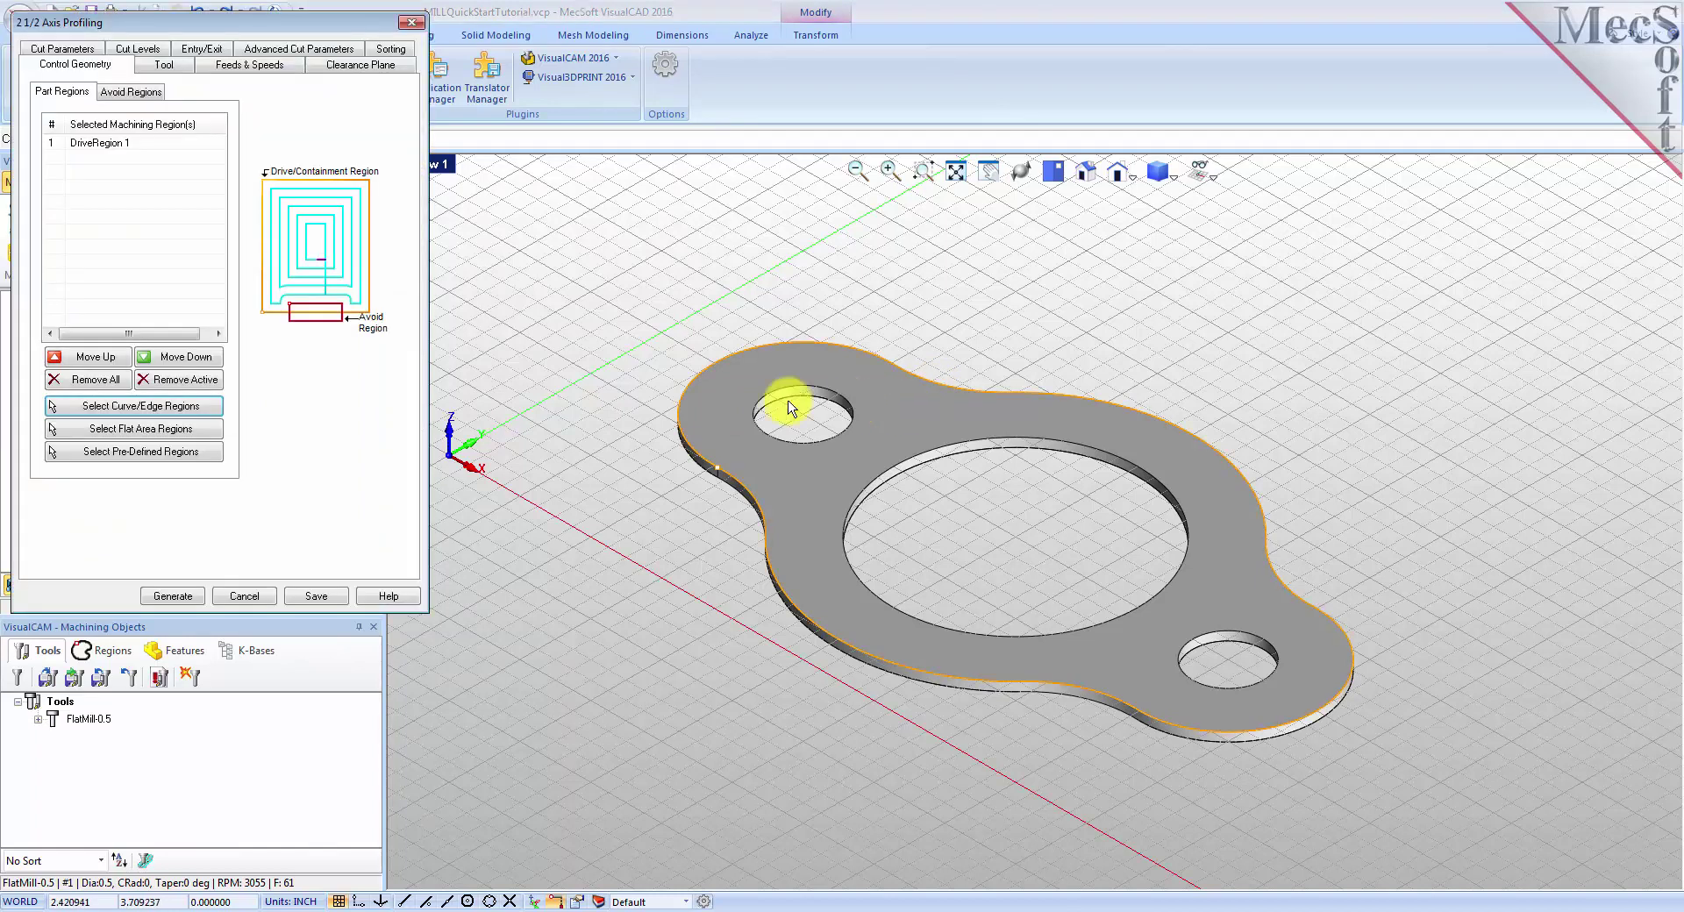
Keep Outside cutting for closed curves and generate the outer profile toolpath.
{"action": "left_click", "coordinate": [83, 142]}
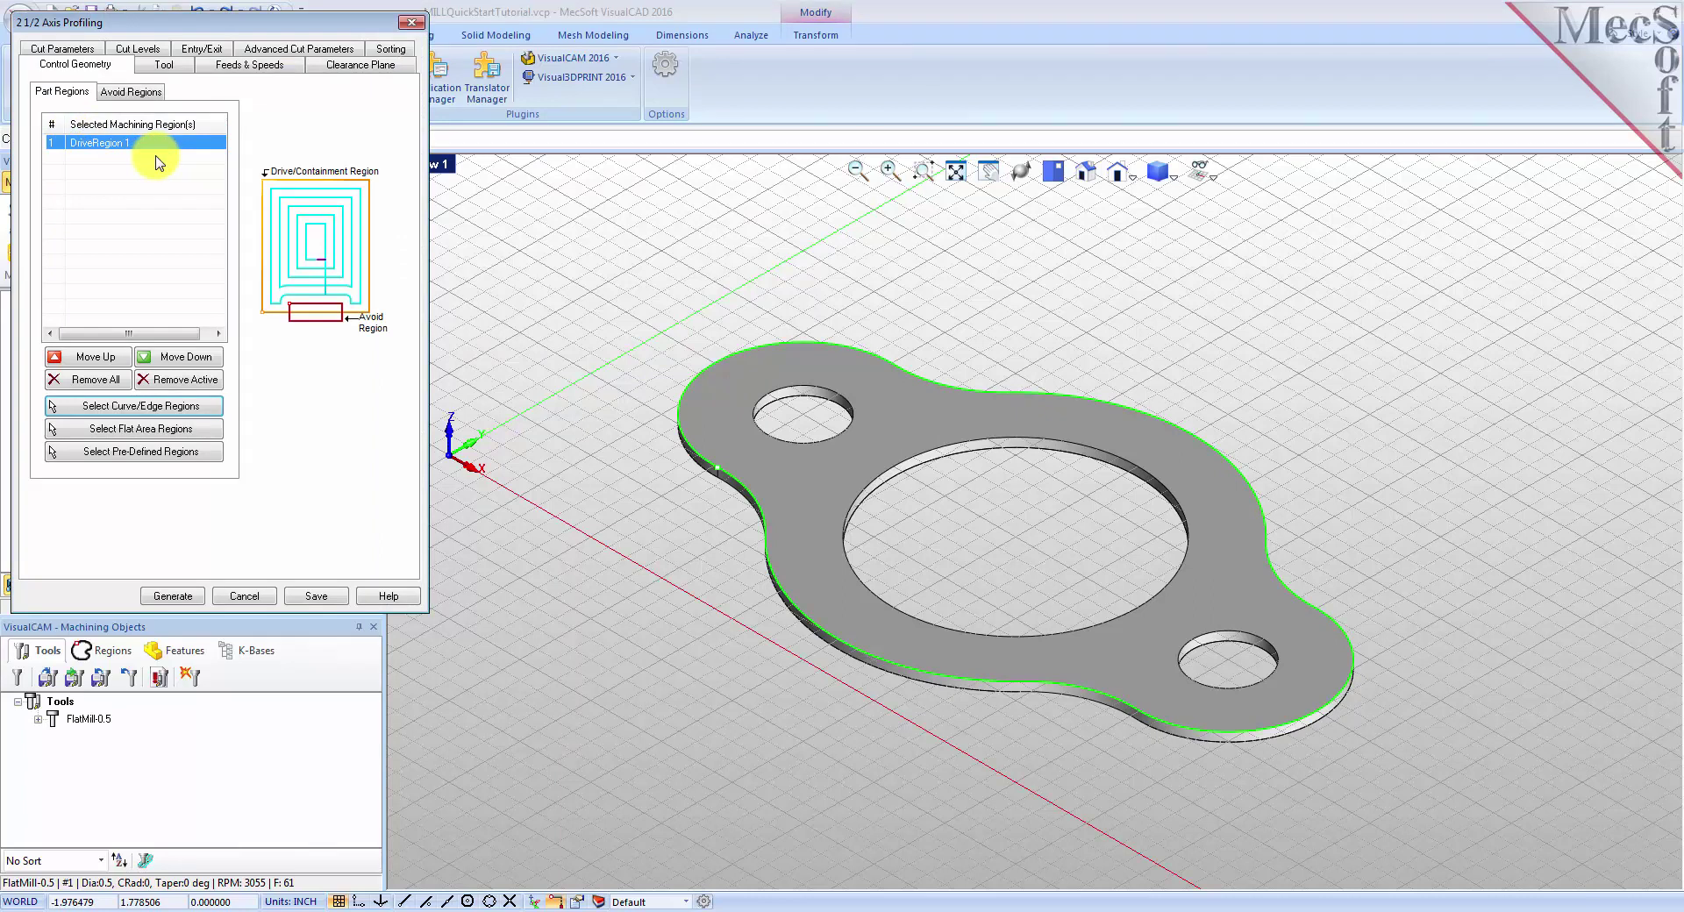
{"action": "left_click", "coordinate": [63, 49]}
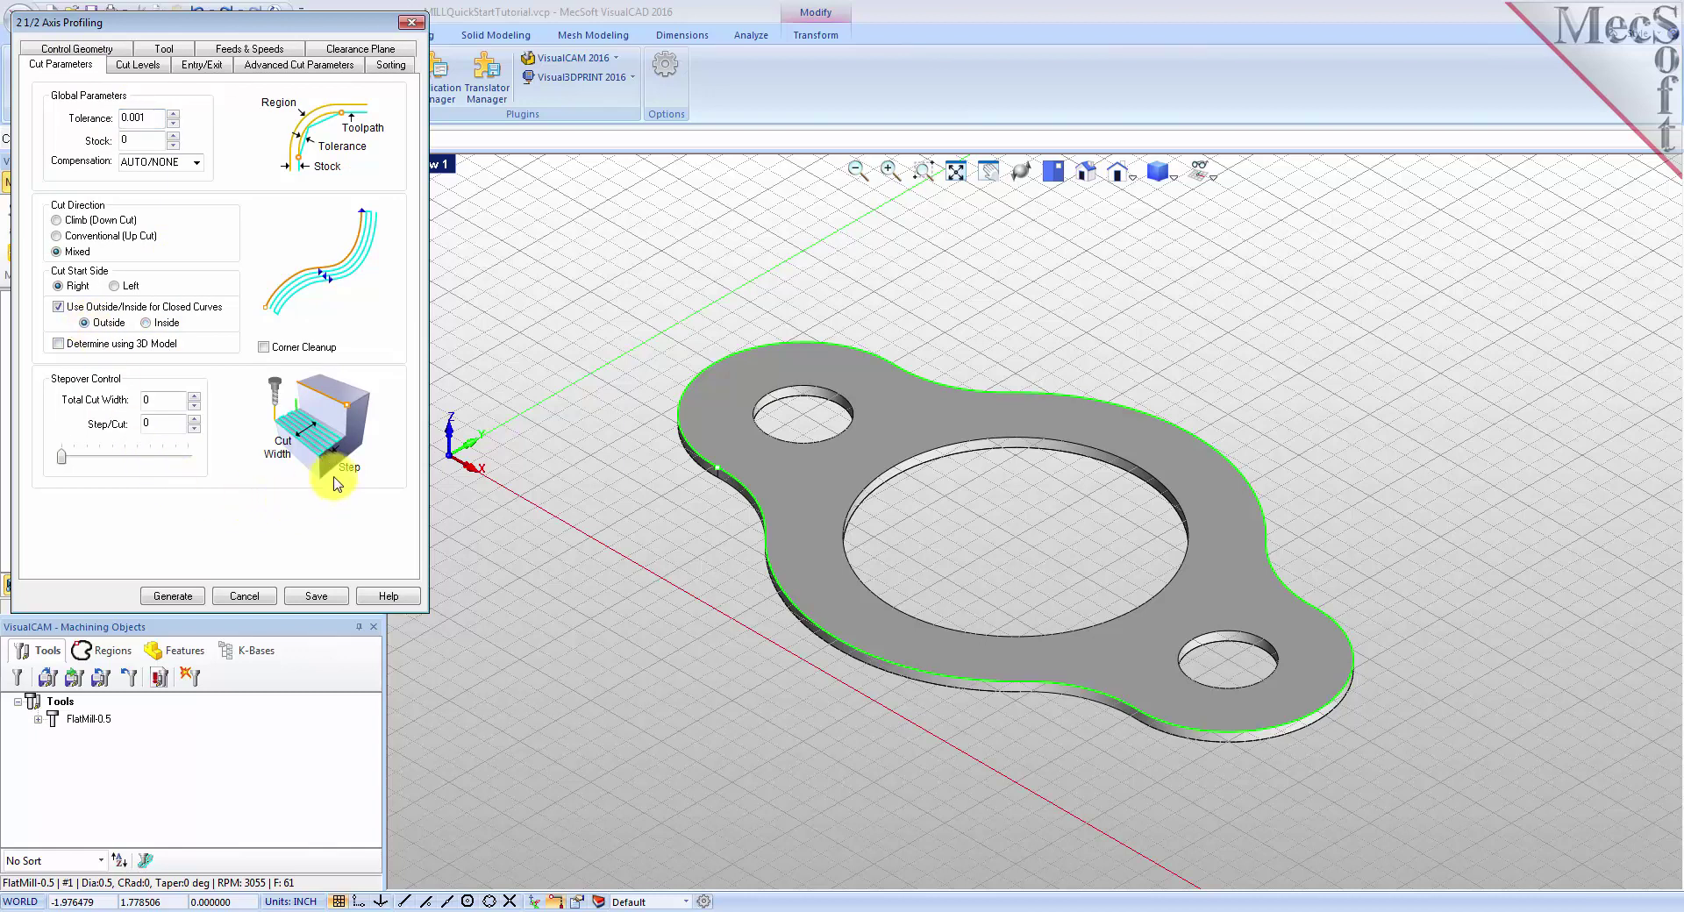
{"action": "left_click", "coordinate": [171, 596]}
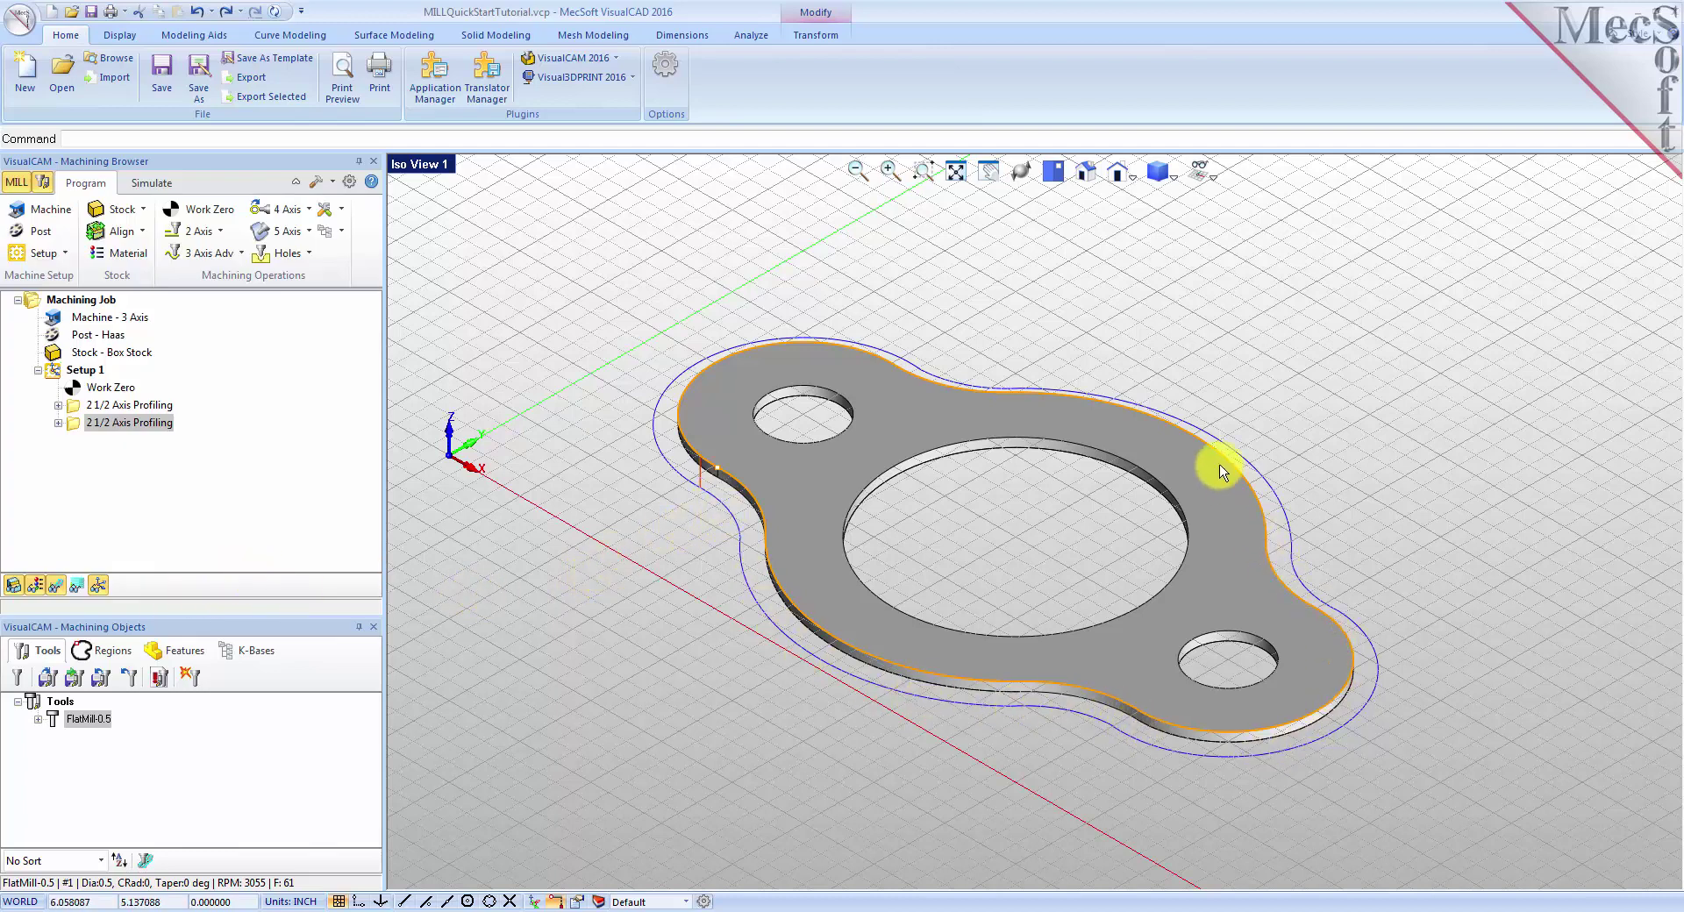
Play the simulation of both profiling passes in the wood stock, then reset by selecting Setup 1.
{"action": "left_click", "coordinate": [70, 424]}
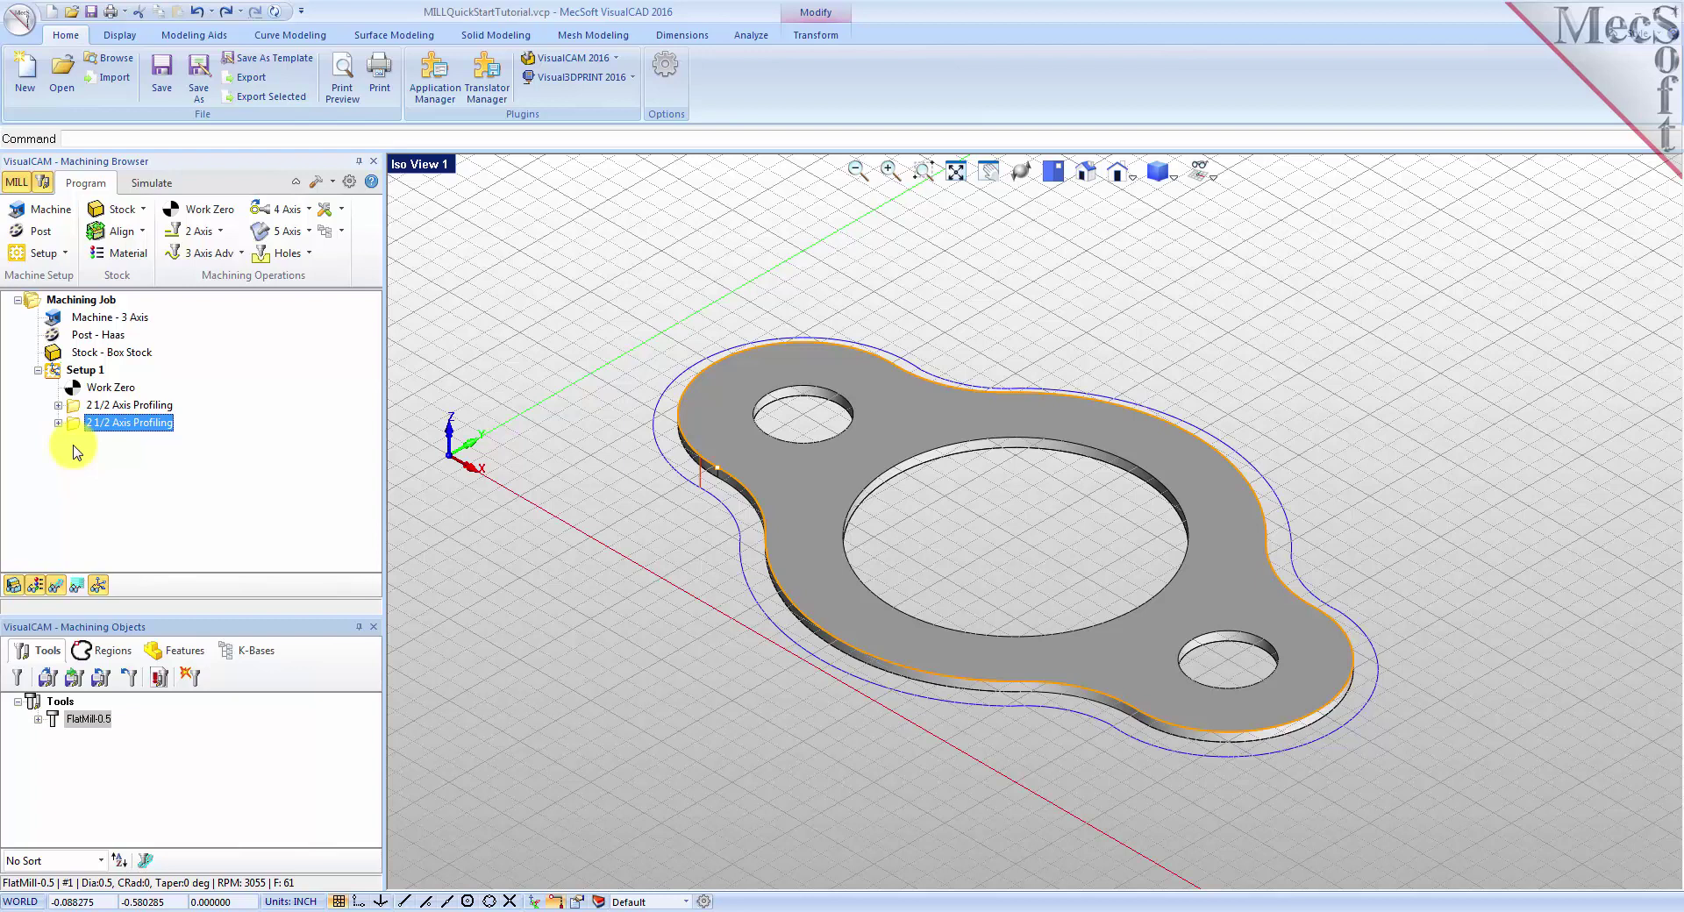
{"action": "left_click", "coordinate": [152, 182]}
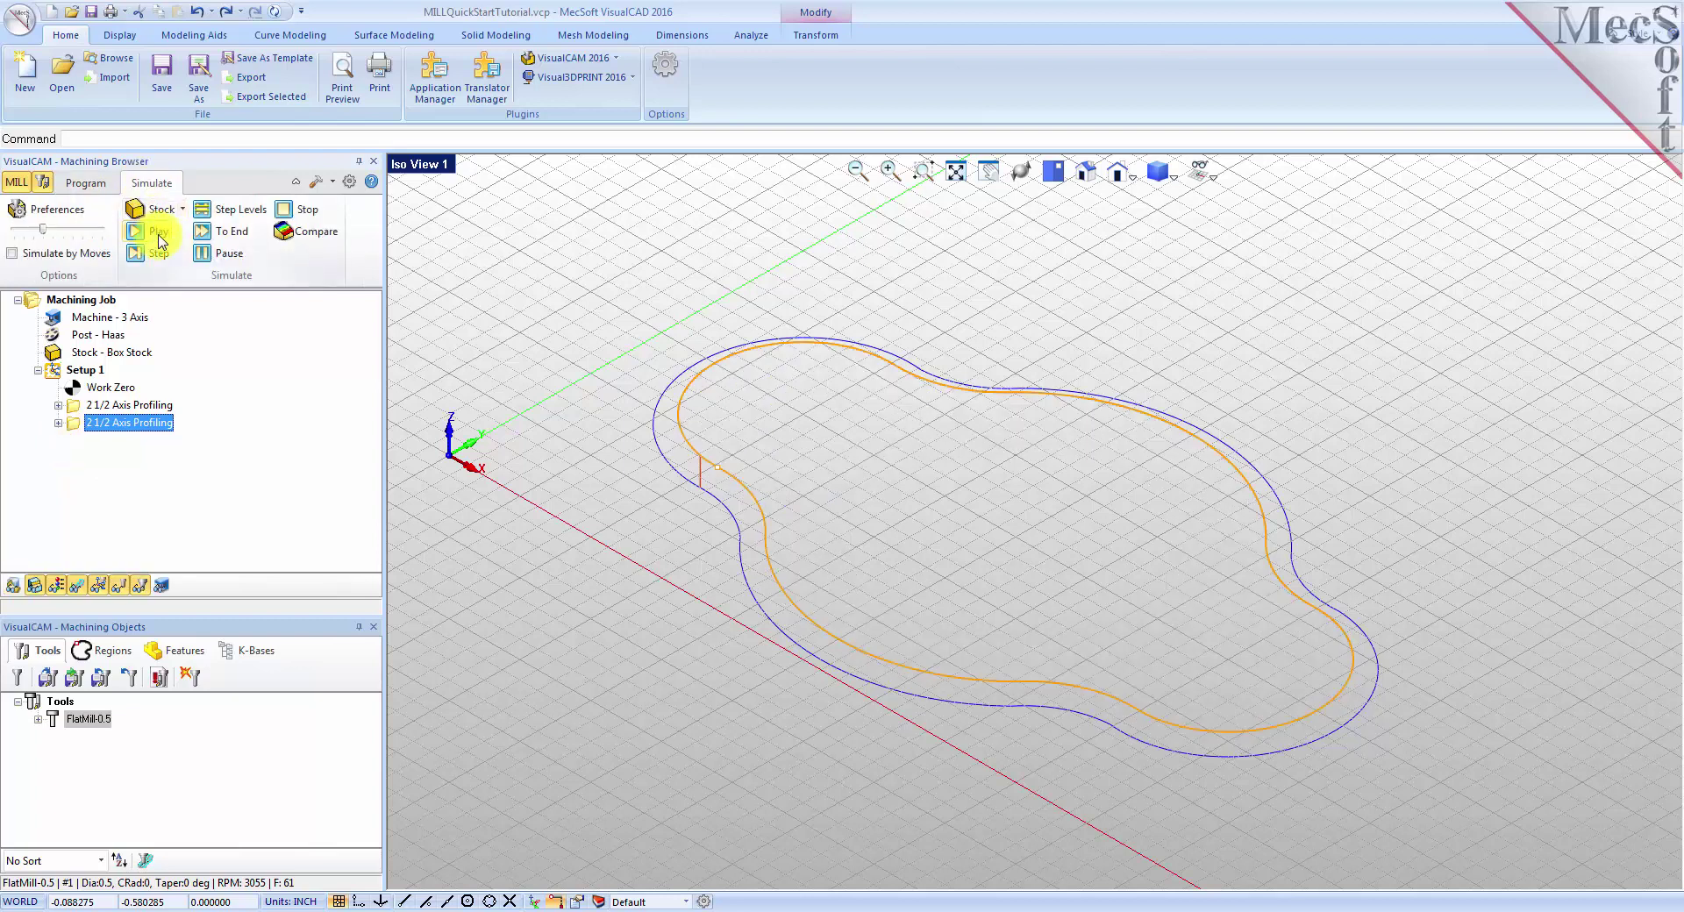
{"action": "left_click", "coordinate": [159, 231]}
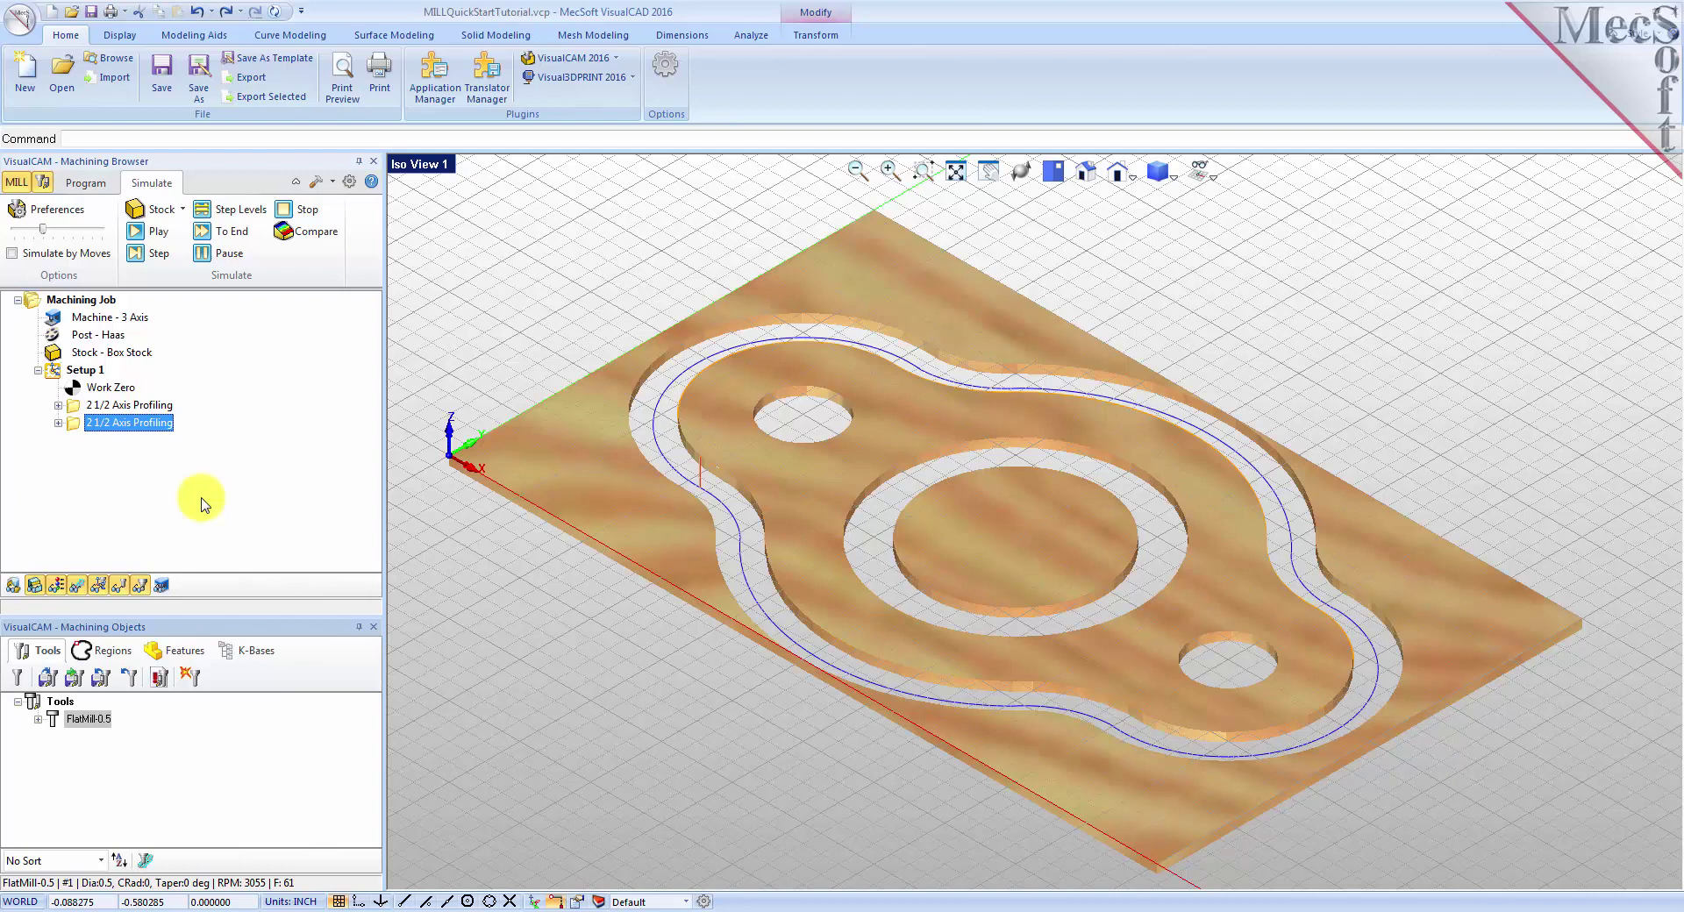
{"action": "left_click", "coordinate": [55, 373]}
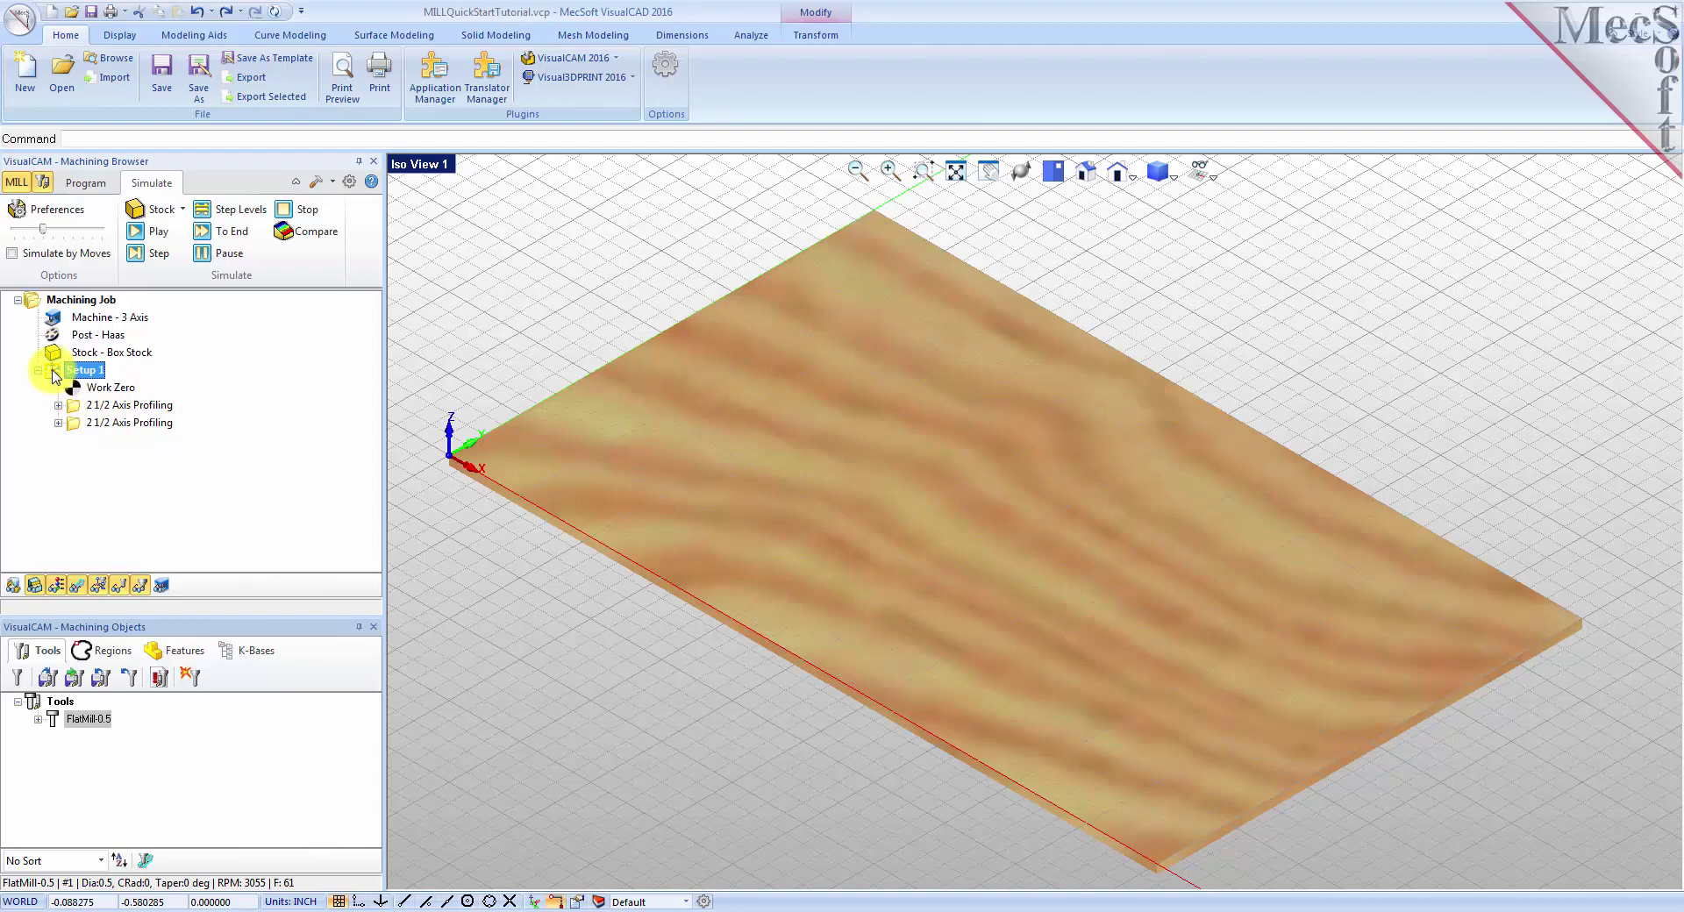
Post Setup 1 with the Haas post as MILLQuickStartTutorial_Setup 1.nc.
{"action": "right_click", "coordinate": [54, 375]}
{"action": "left_click", "coordinate": [175, 417]}
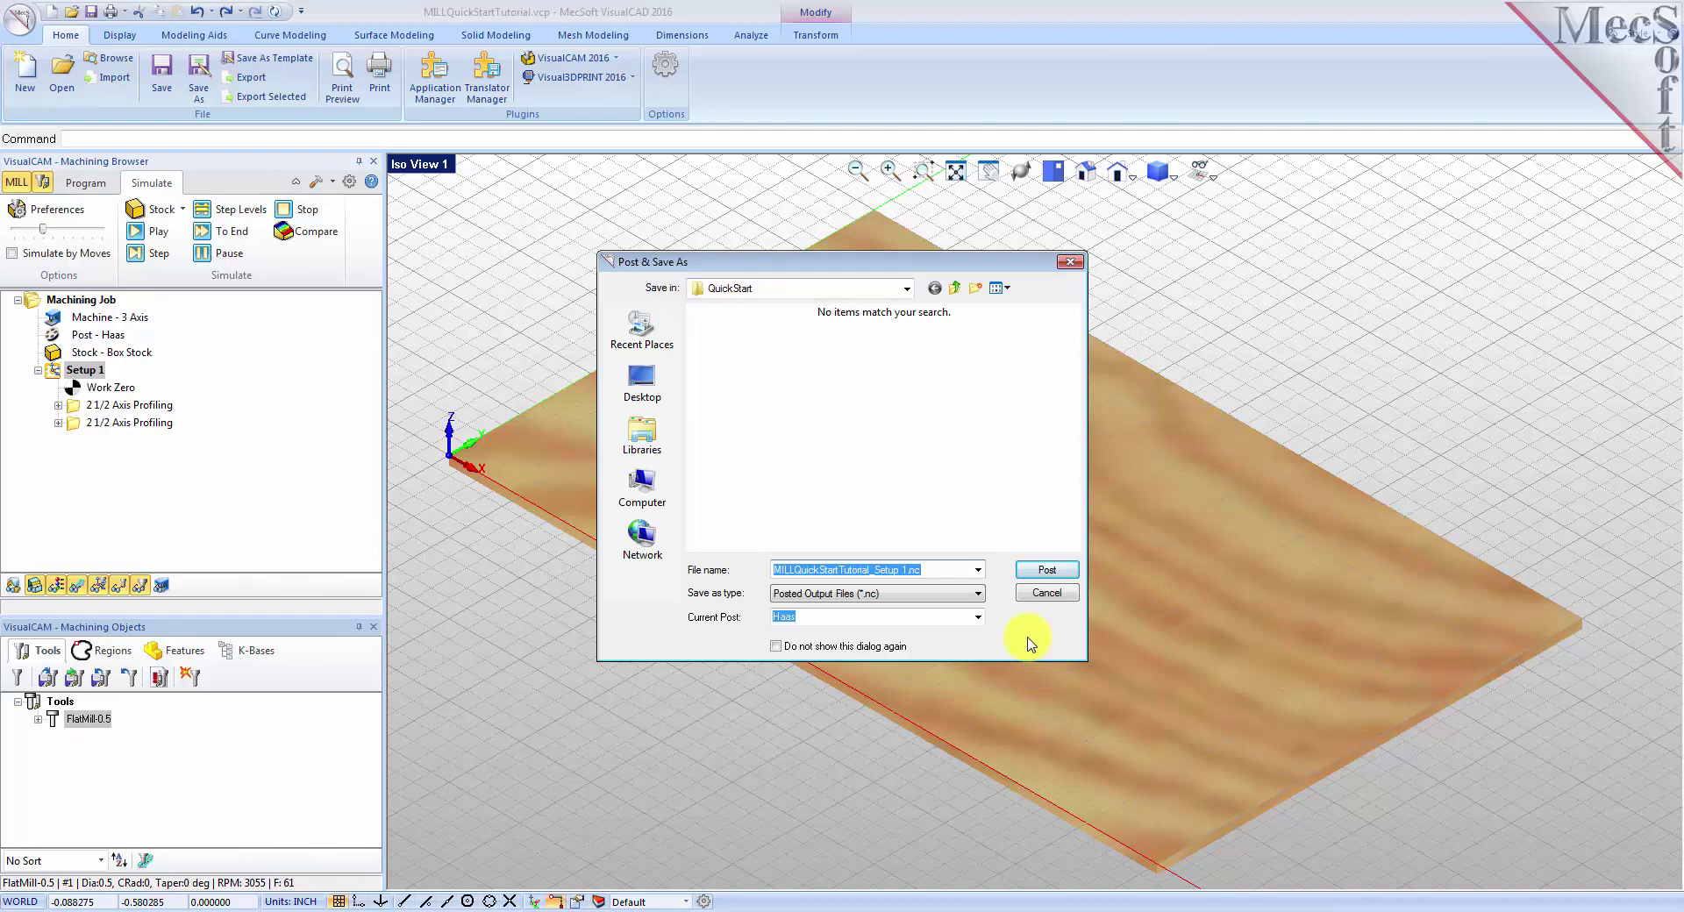
{"action": "left_click", "coordinate": [1035, 570]}
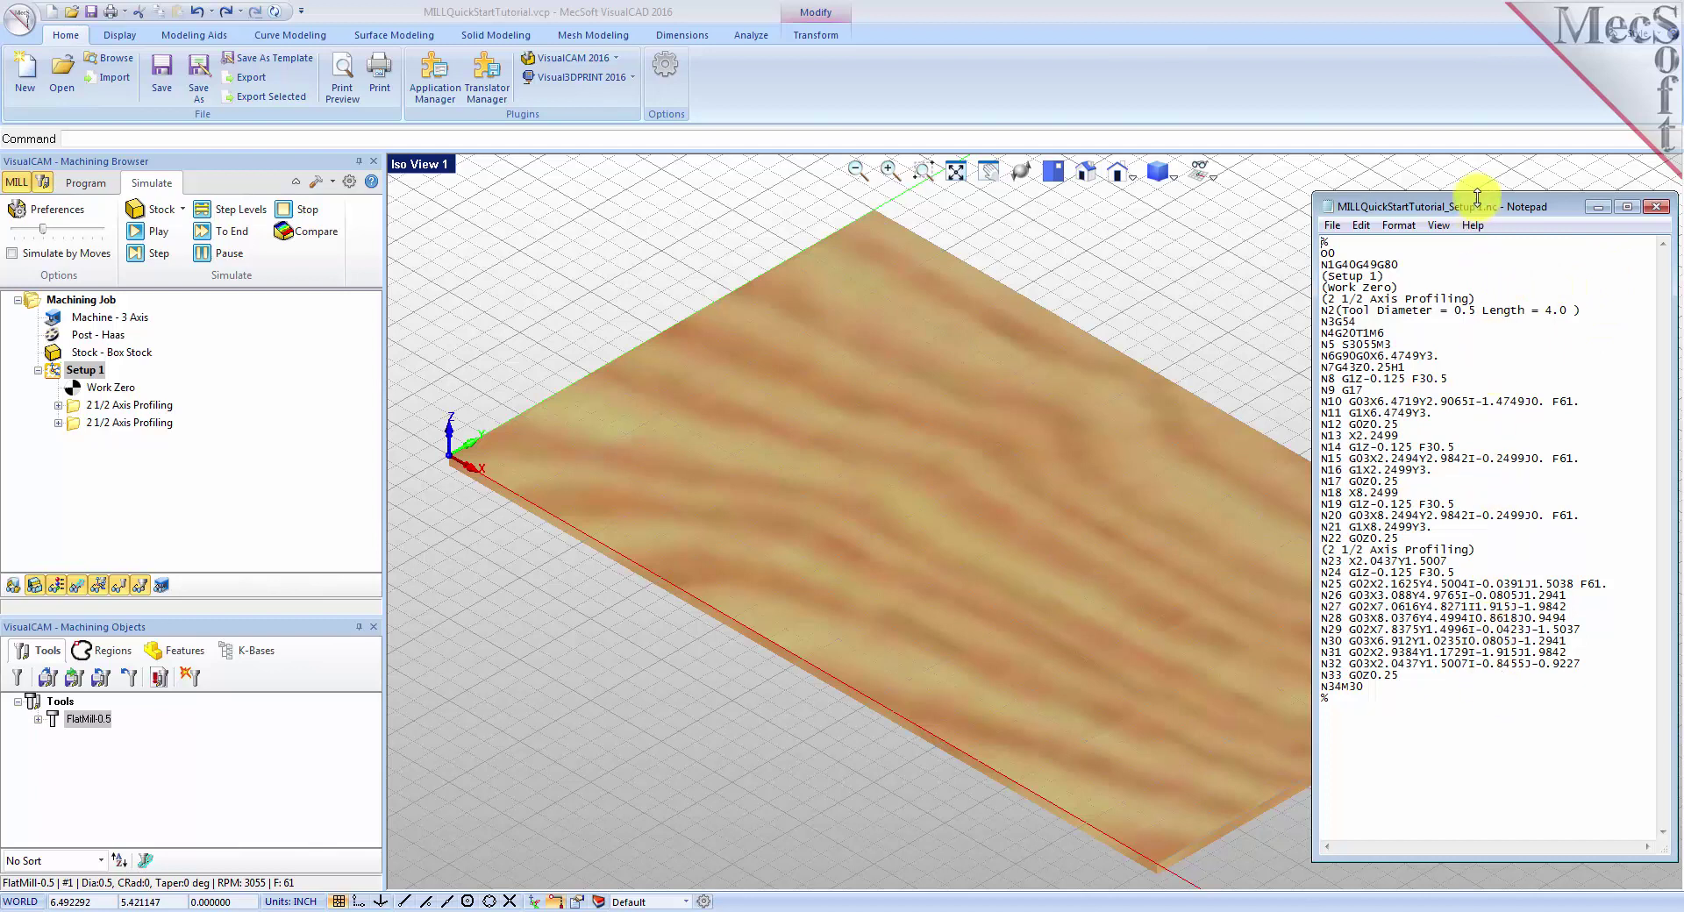
Check the tool change line in the posted G-code, close Notepad, and return to the Program view.
{"action": "left_click_drag", "start_coordinate": [1486, 207], "coordinate": [1431, 210]}
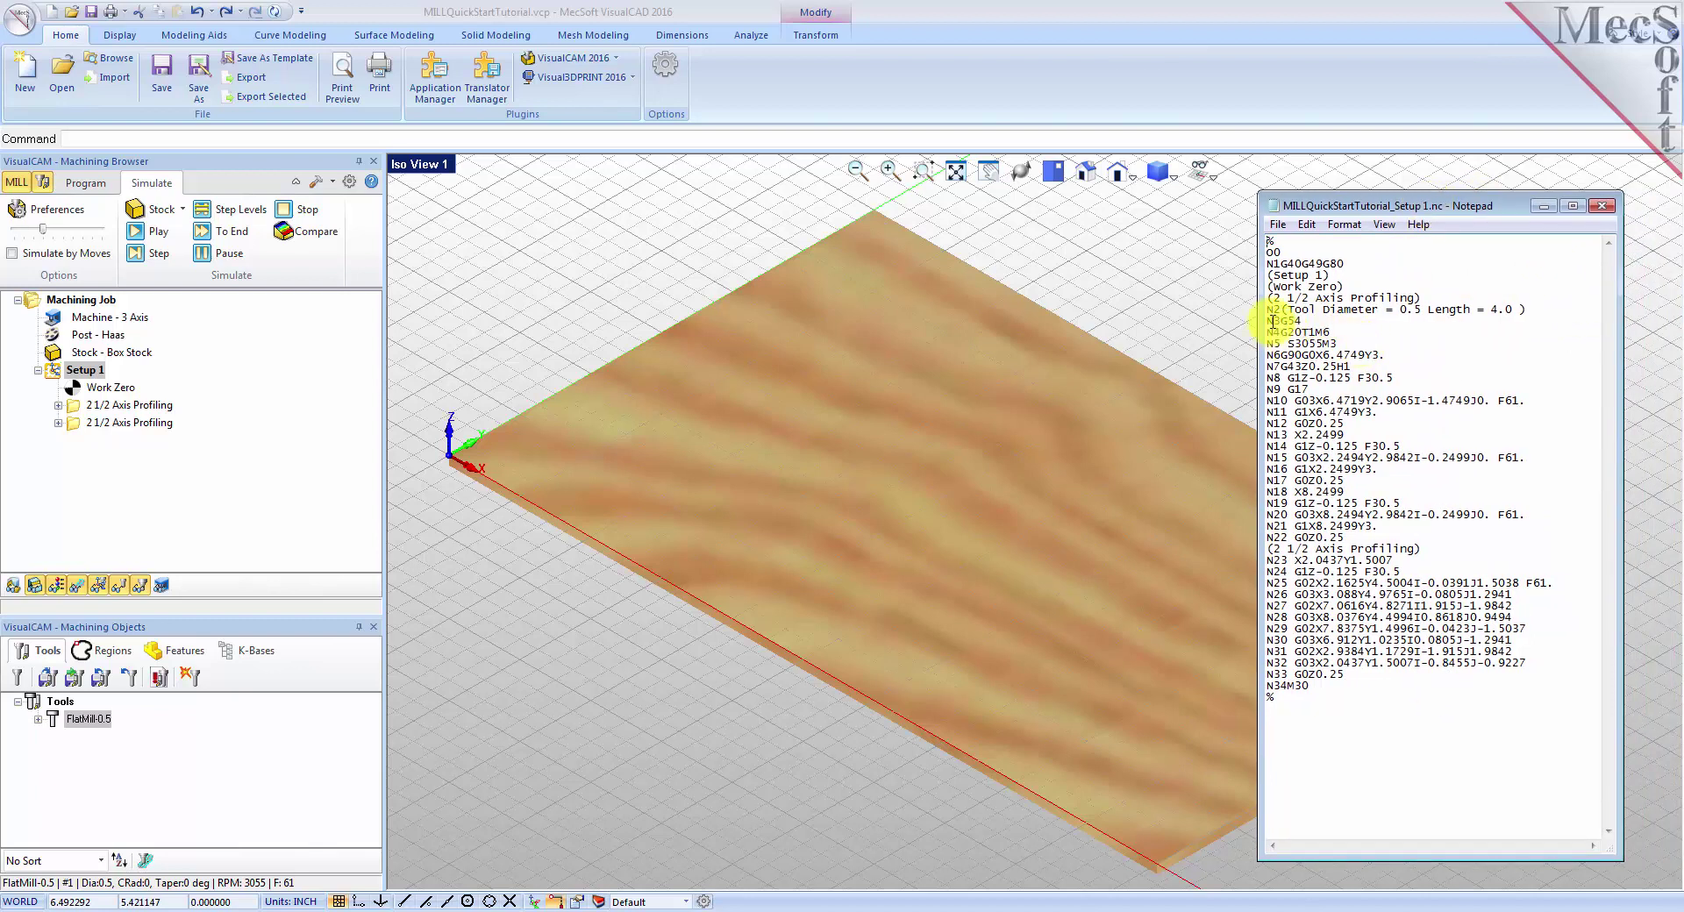
{"action": "left_click_drag", "start_coordinate": [1270, 331], "coordinate": [1330, 334]}
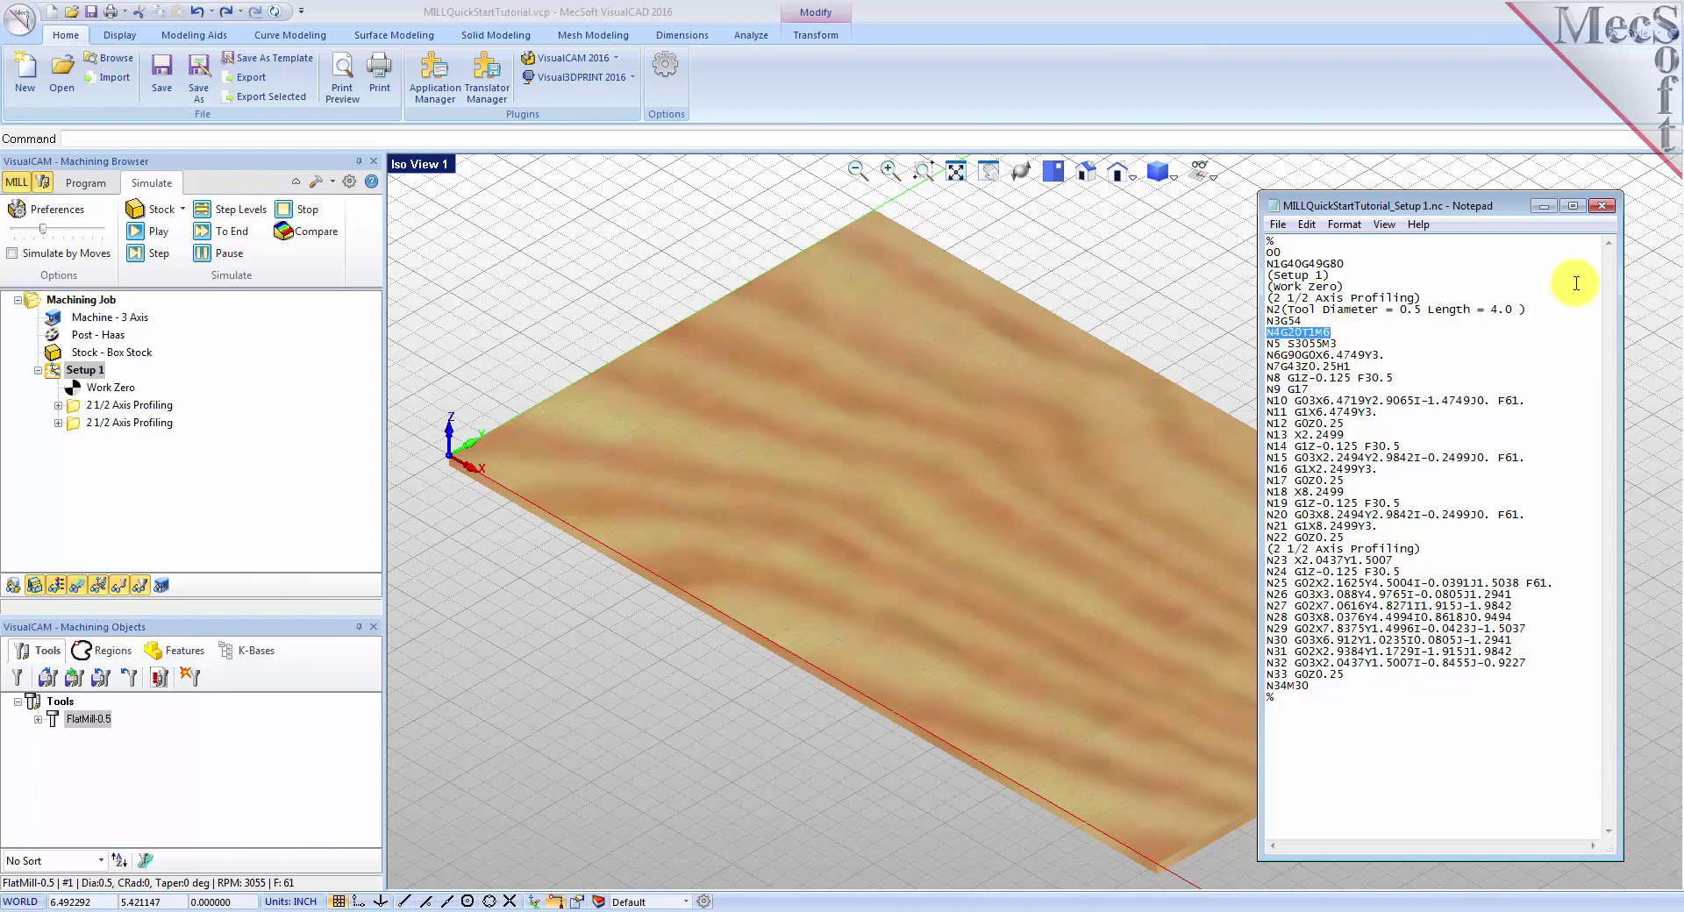
{"action": "left_click", "coordinate": [1602, 205]}
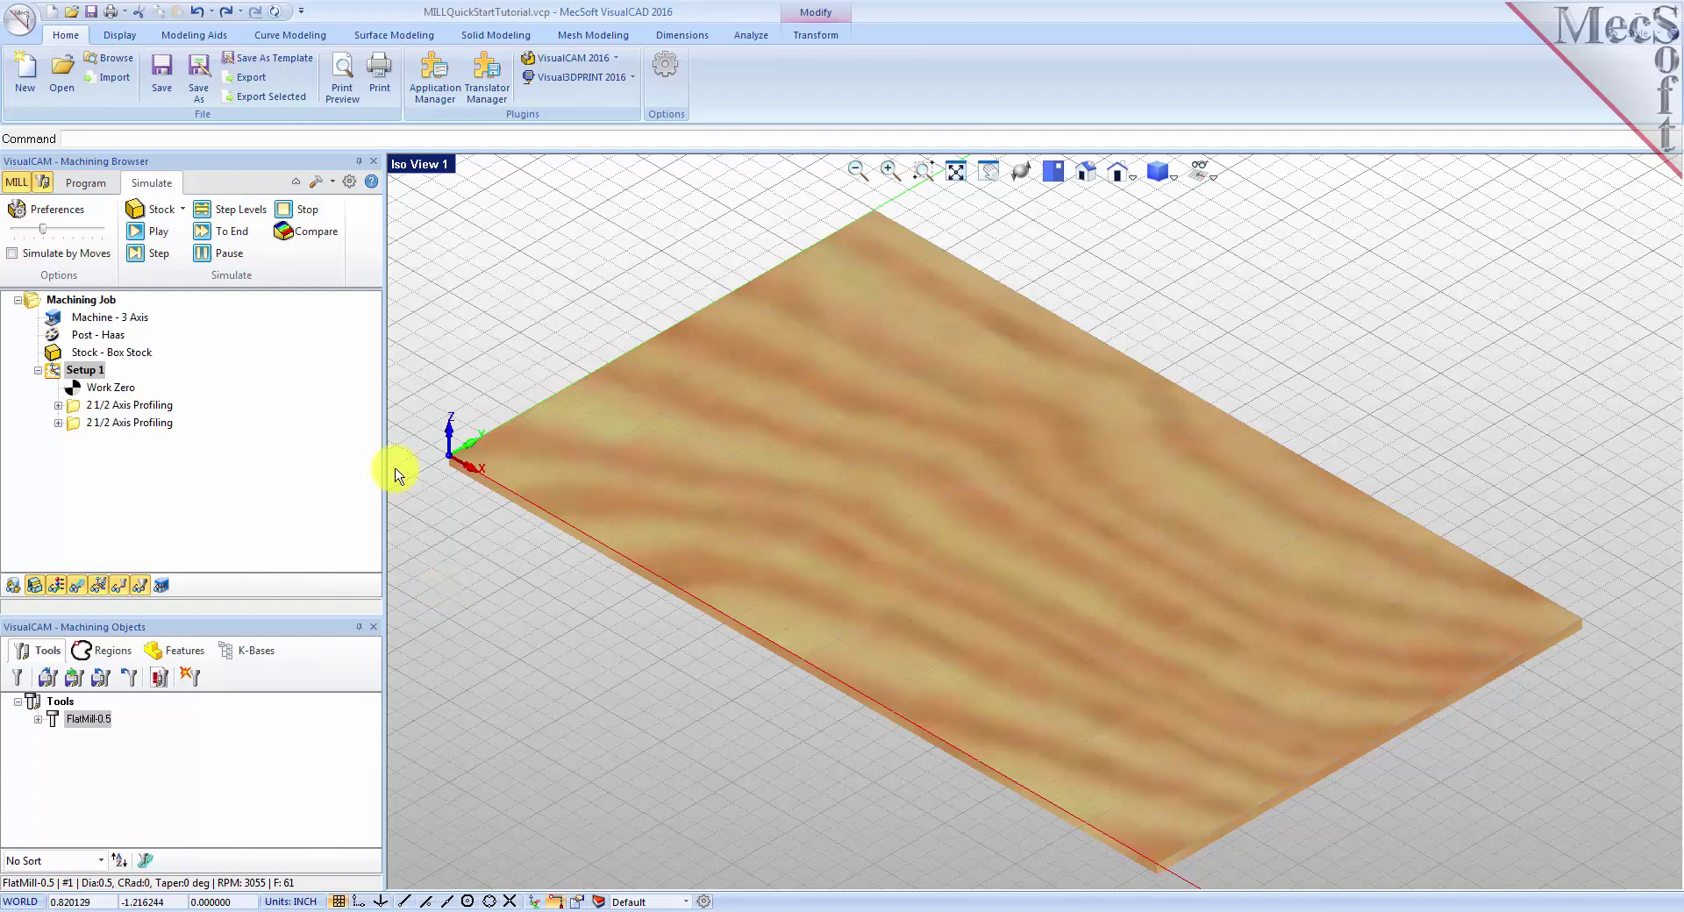
{"action": "left_click", "coordinate": [85, 182]}
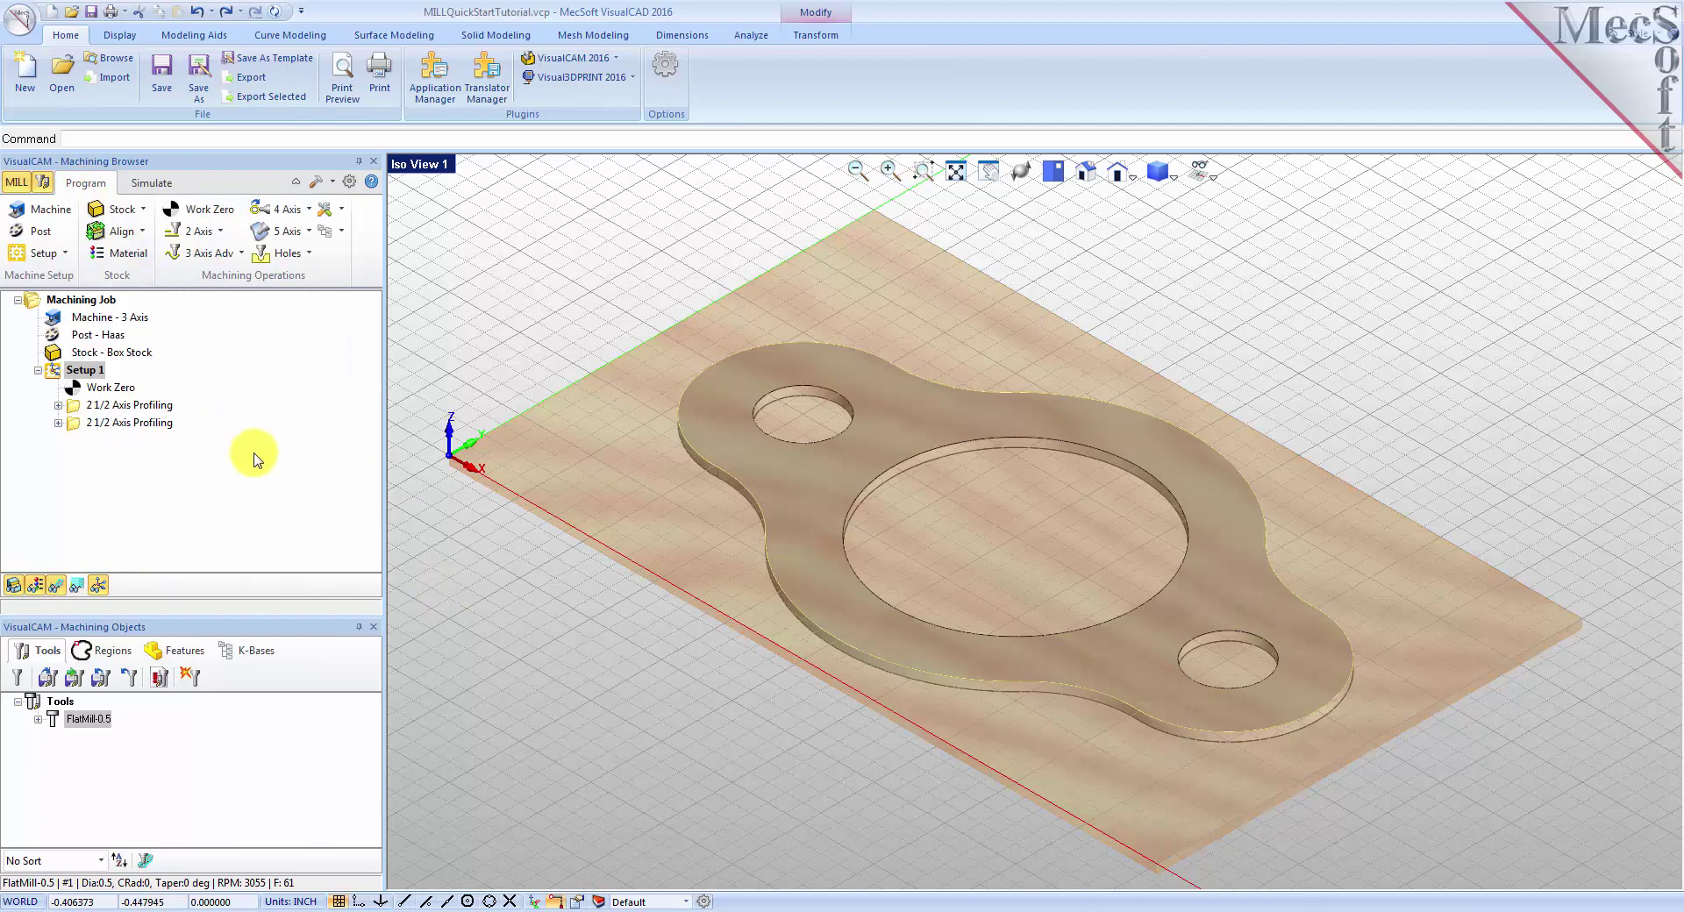
{"action": "left_click", "coordinate": [66, 373]}
{"action": "right_click", "coordinate": [68, 375]}
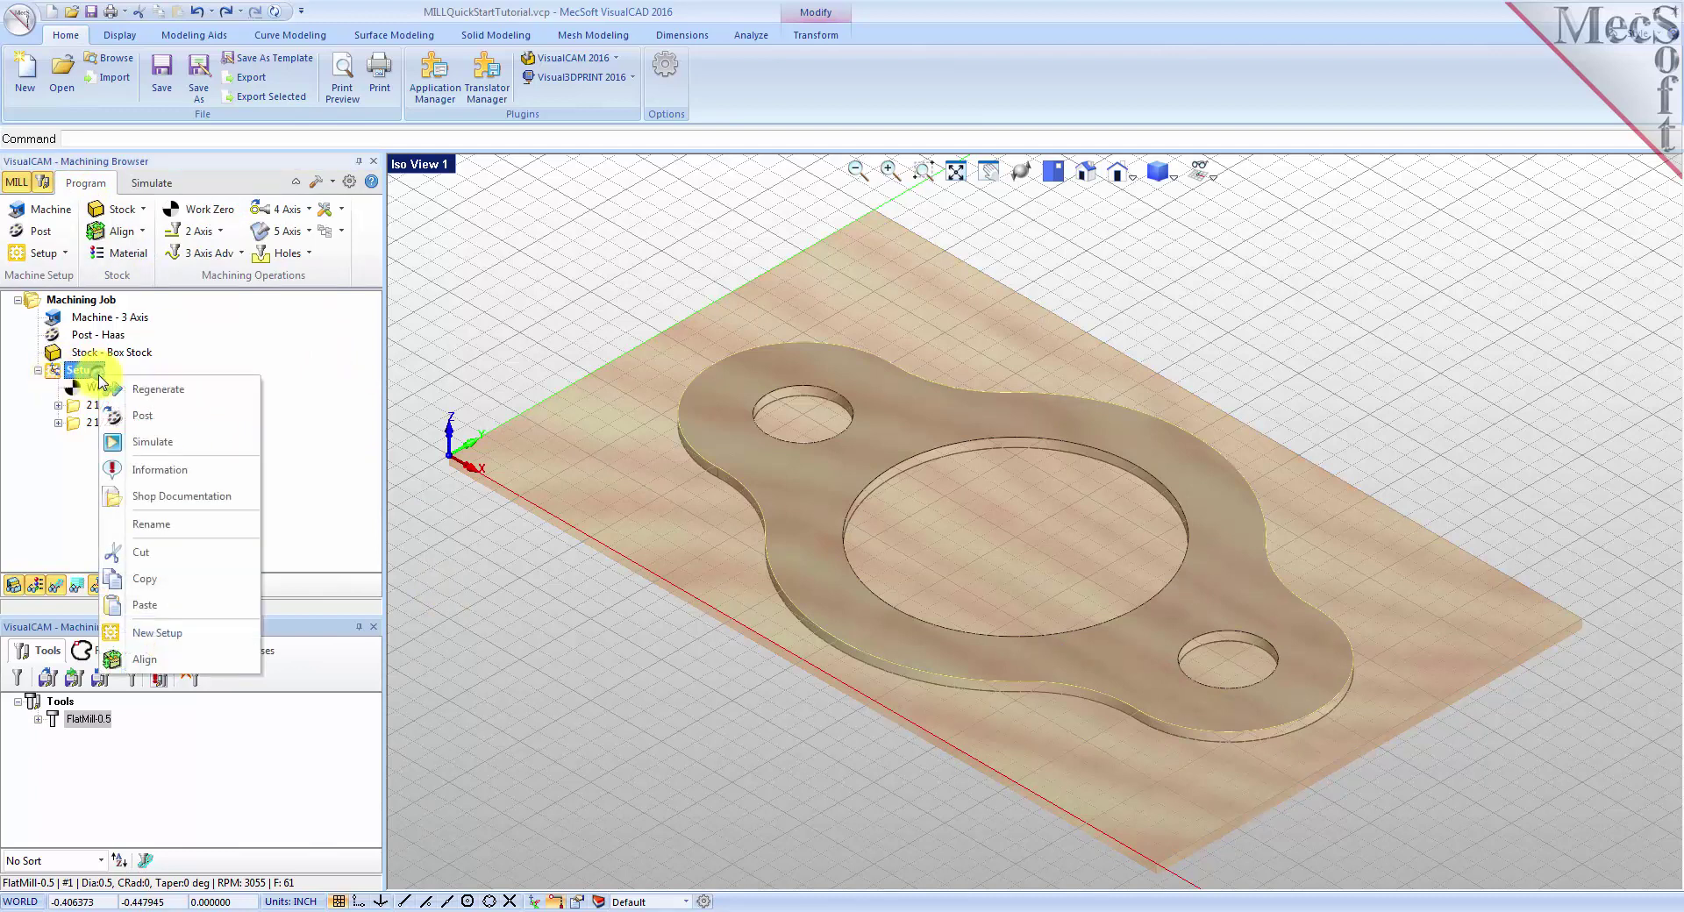
{"action": "left_click", "coordinate": [215, 476]}
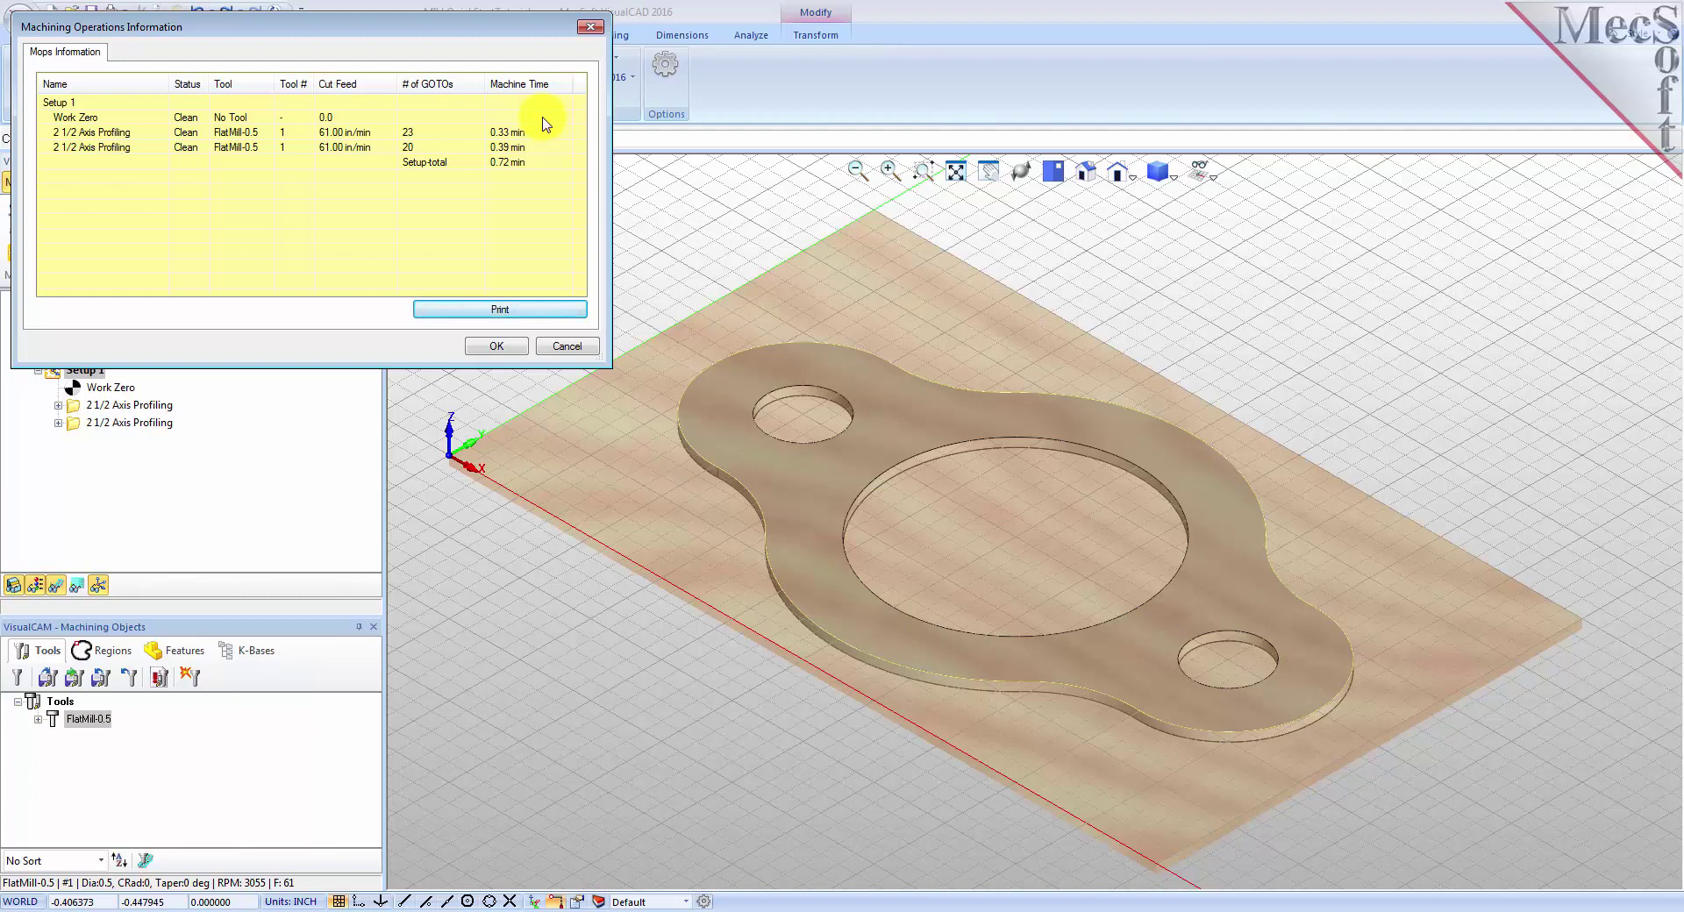
{"action": "left_click_drag", "start_coordinate": [394, 26], "coordinate": [750, 229]}
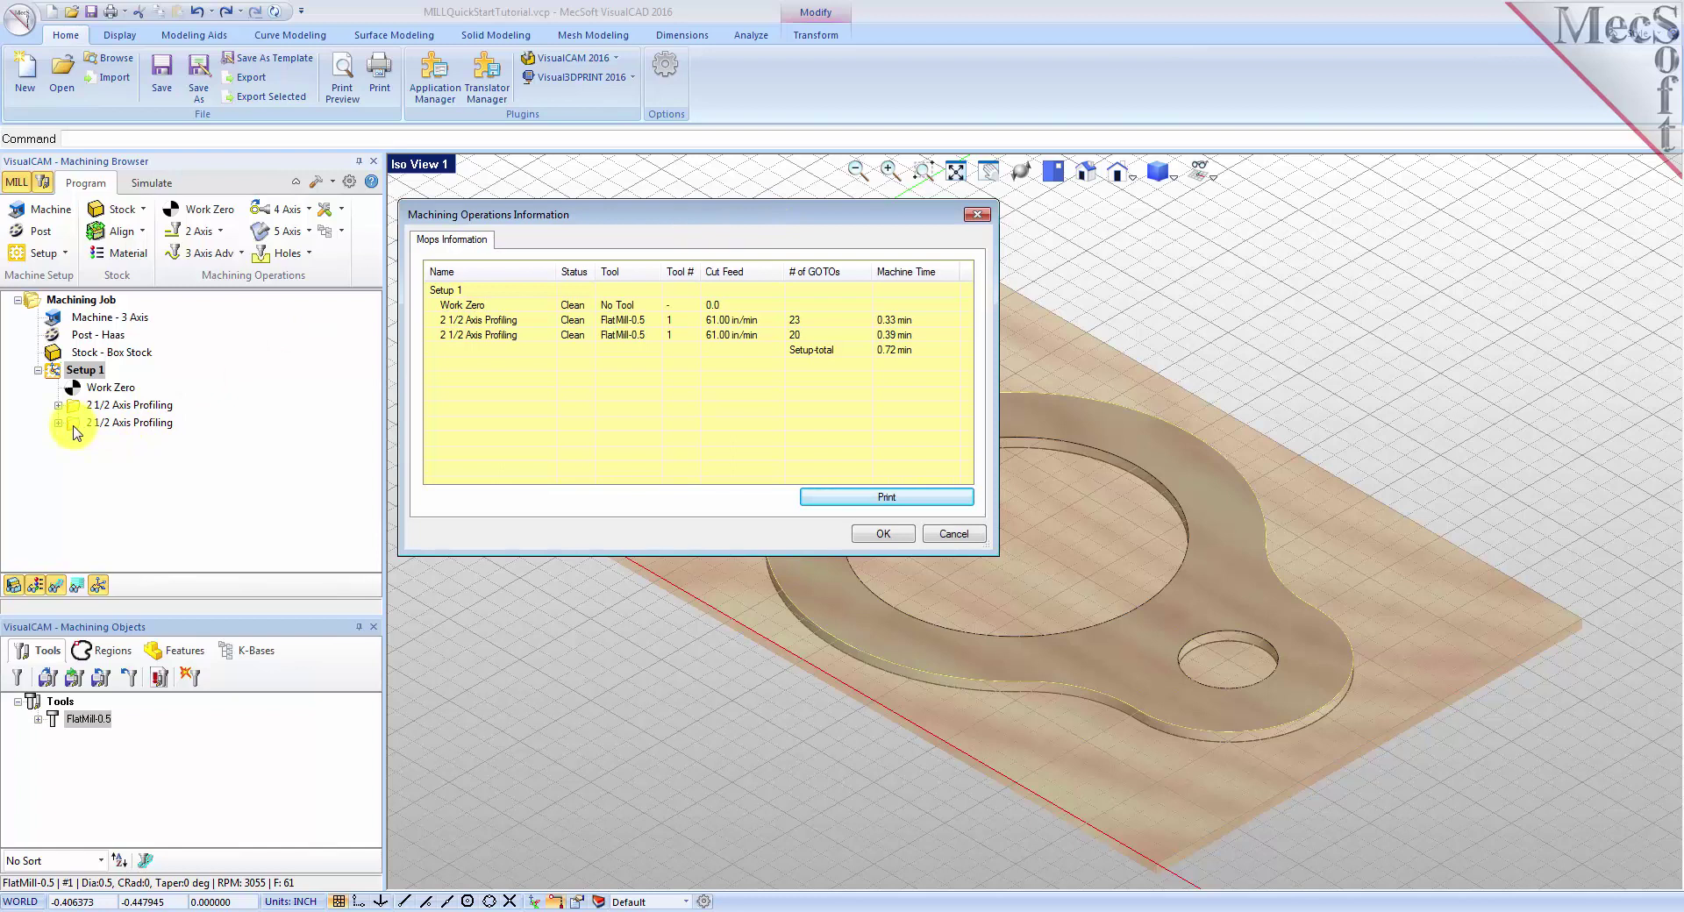
{"action": "left_click", "coordinate": [886, 535]}
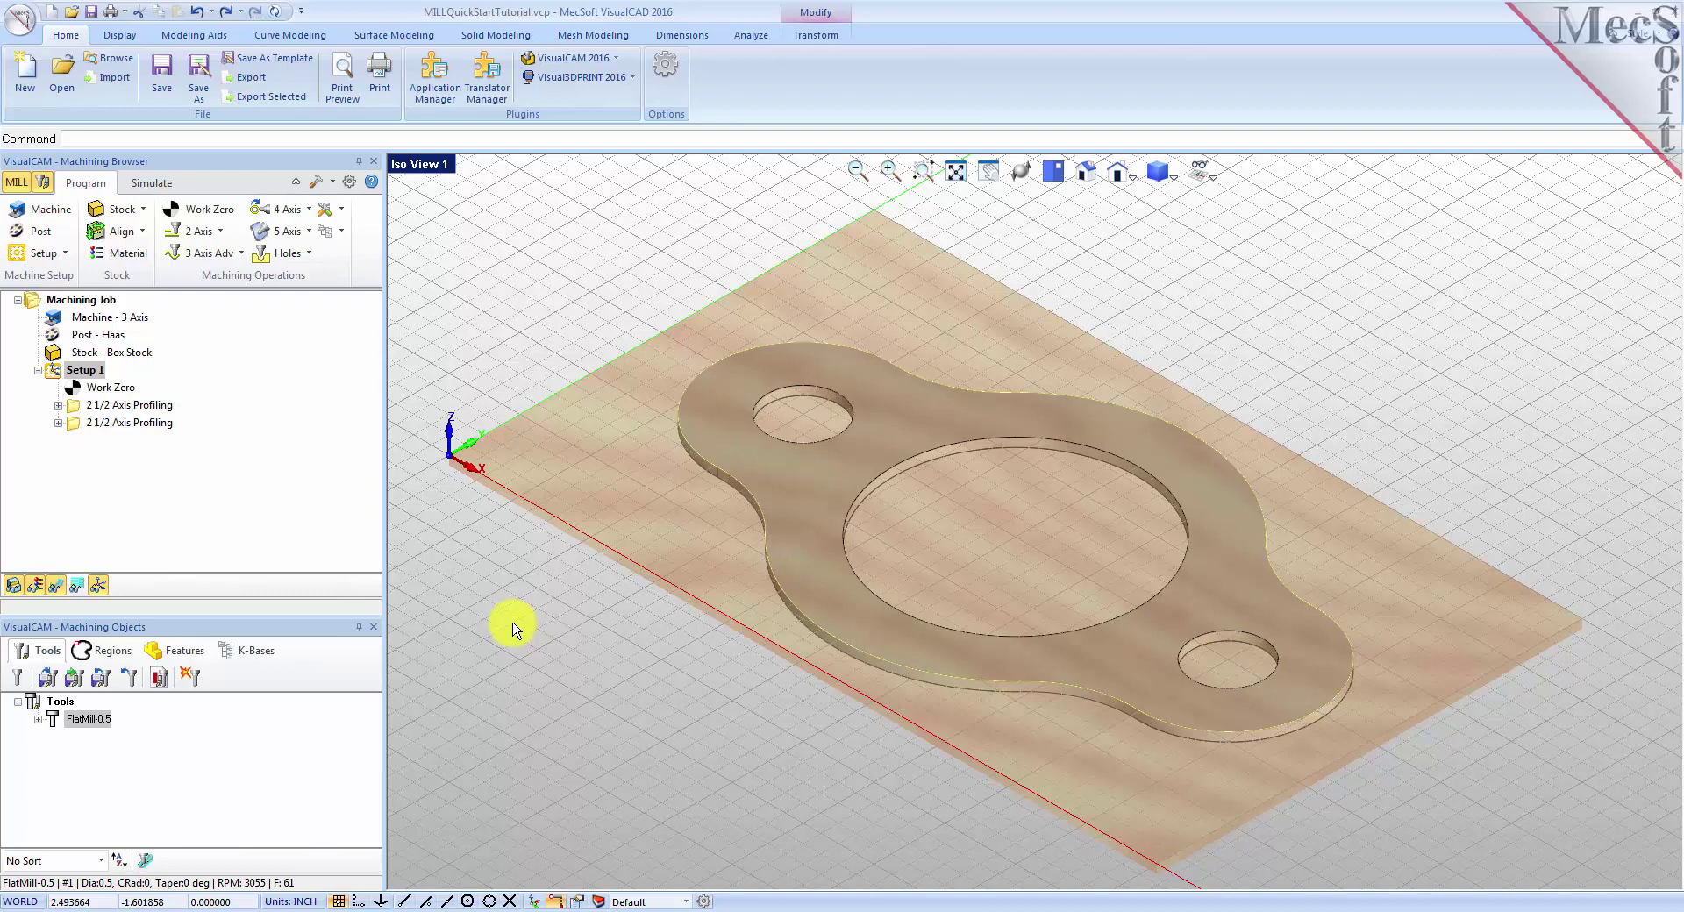
{"action": "left_click", "coordinate": [88, 374]}
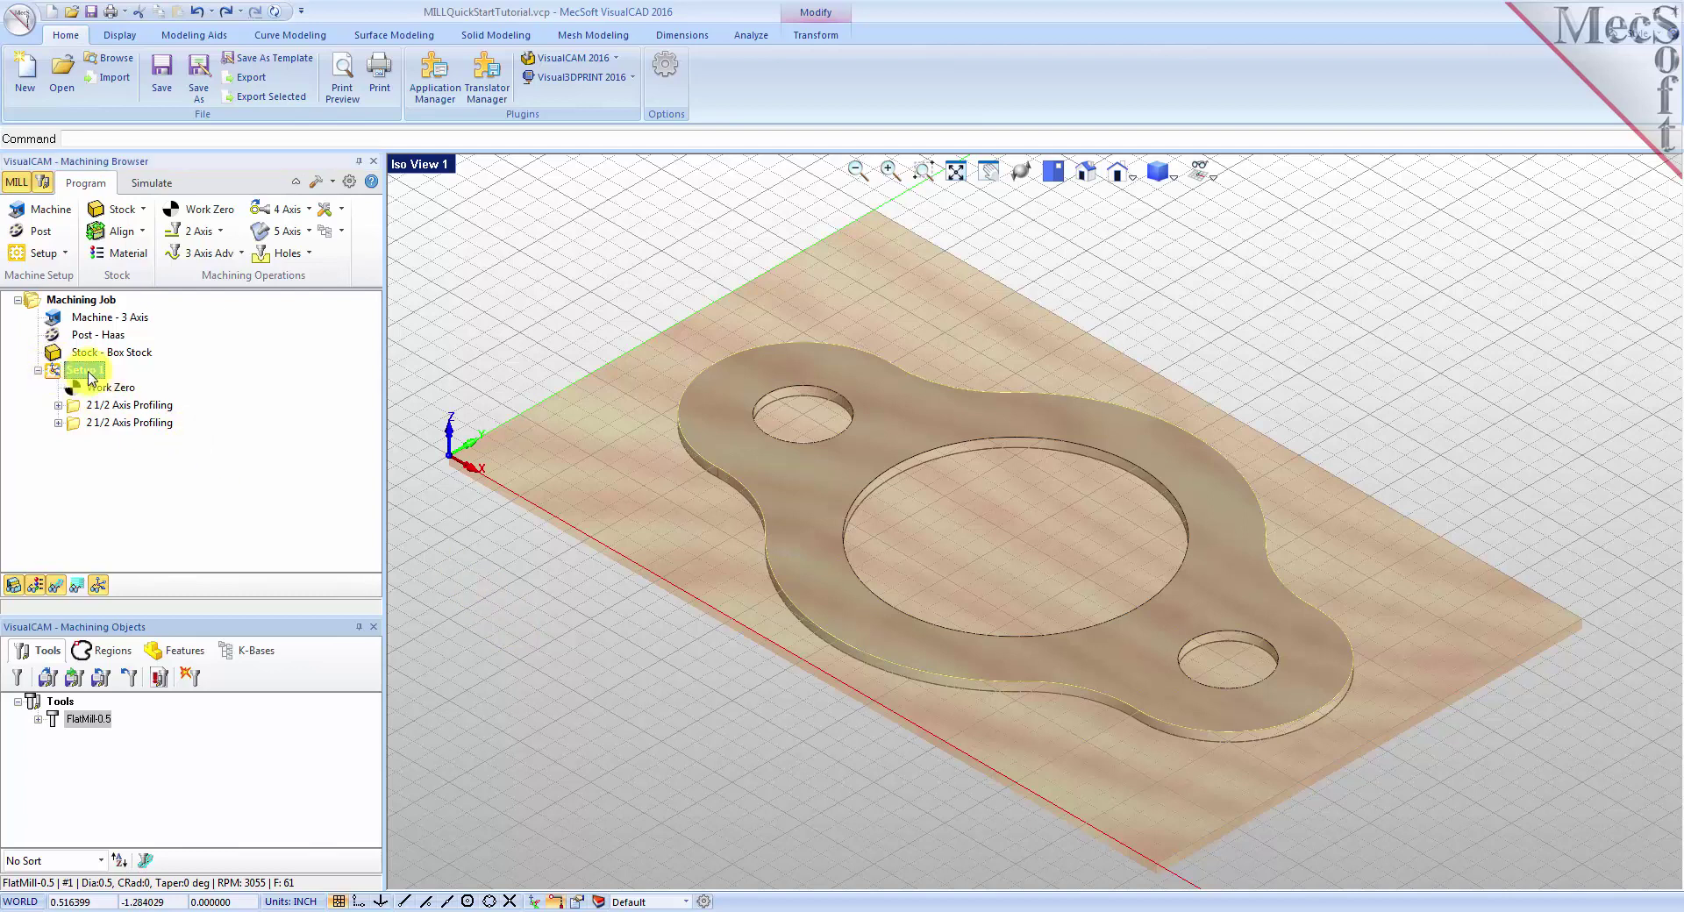
Save Setup 1's shop documentation using Template1 as MILLQuickStartTutorial.html.
{"action": "right_click", "coordinate": [88, 374]}
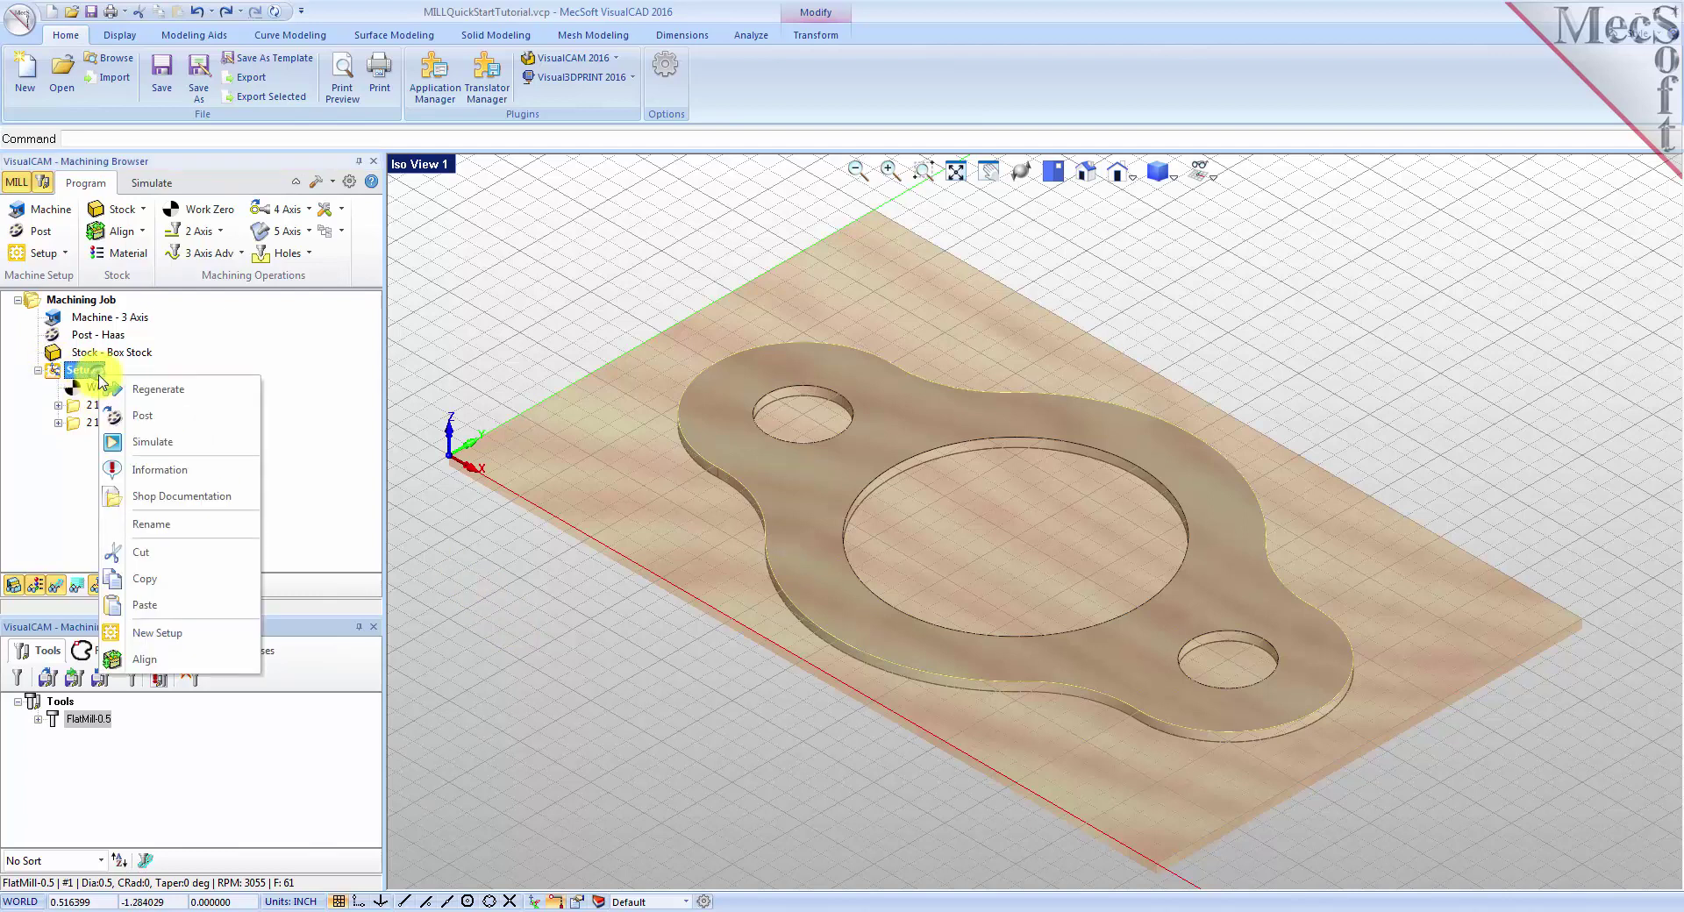
{"action": "left_click", "coordinate": [250, 497]}
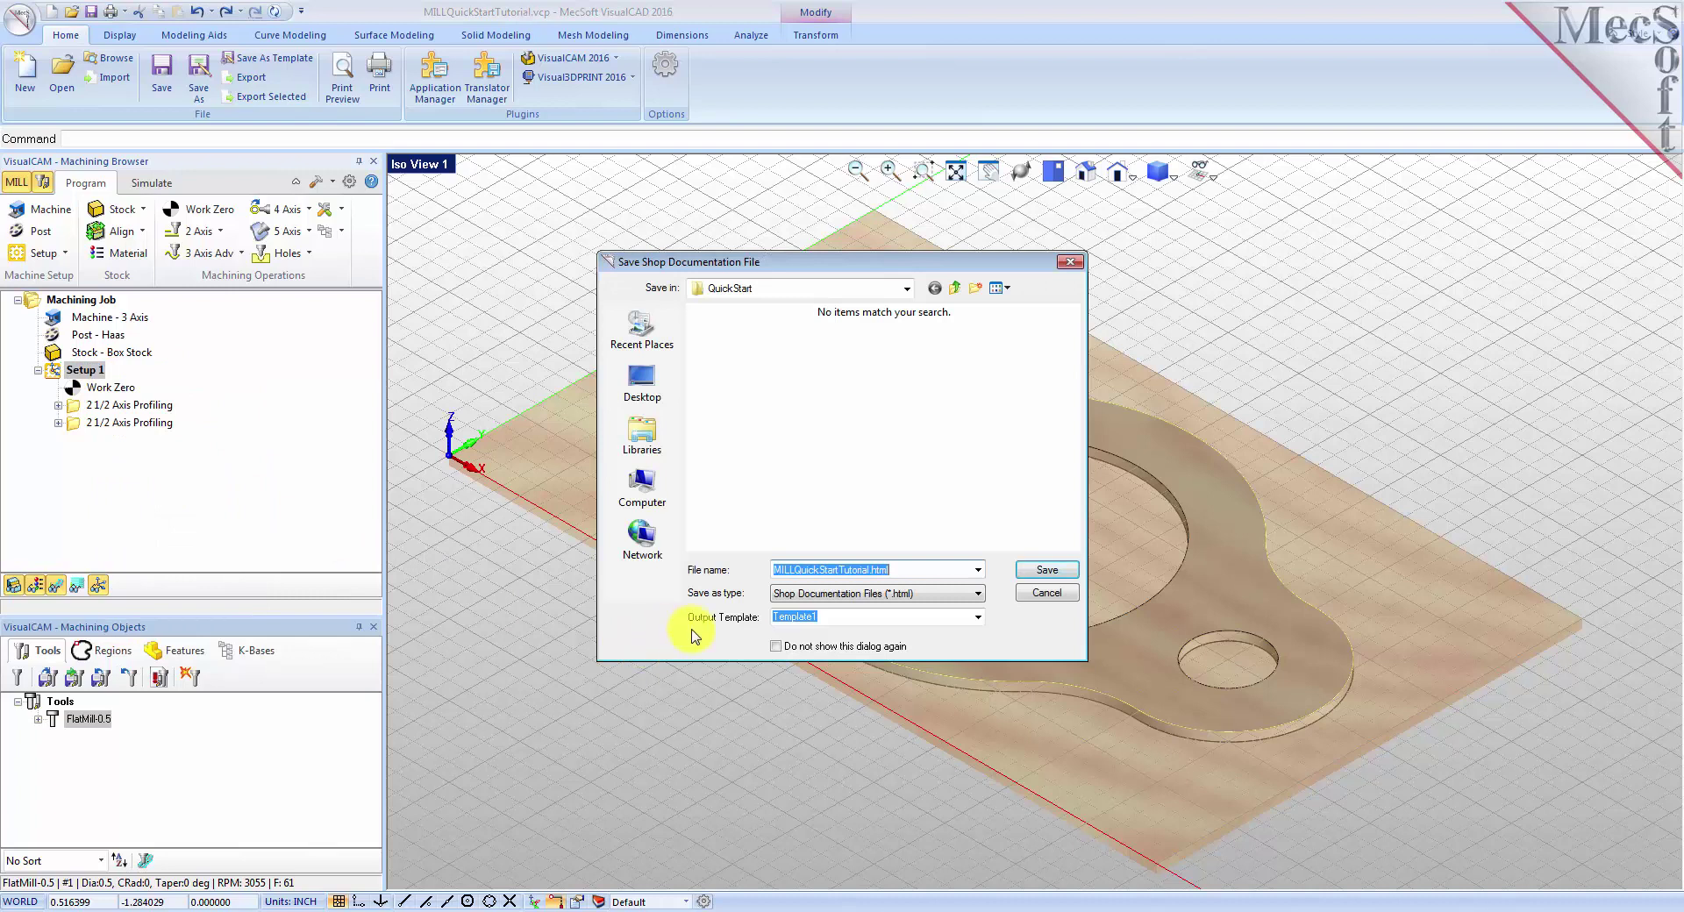
{"action": "left_click", "coordinate": [1046, 571]}
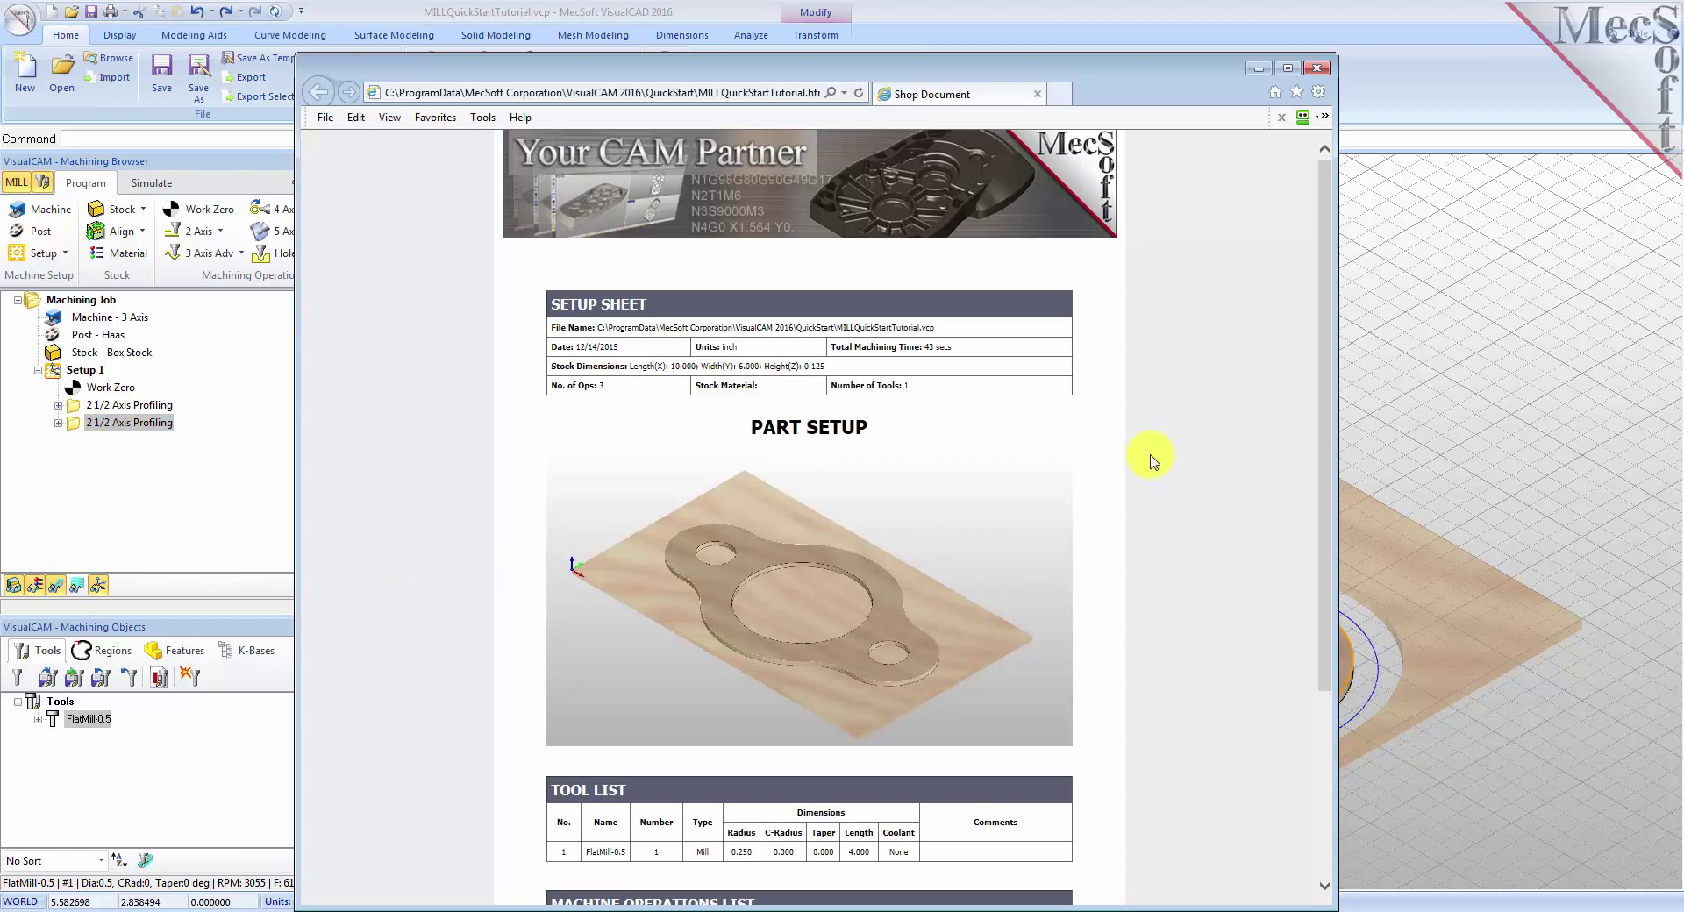
Narrow the Internet Explorer setup sheet window and scroll down to its machine operations list.
{"action": "left_click_drag", "start_coordinate": [1324, 253], "coordinate": [756, 179]}
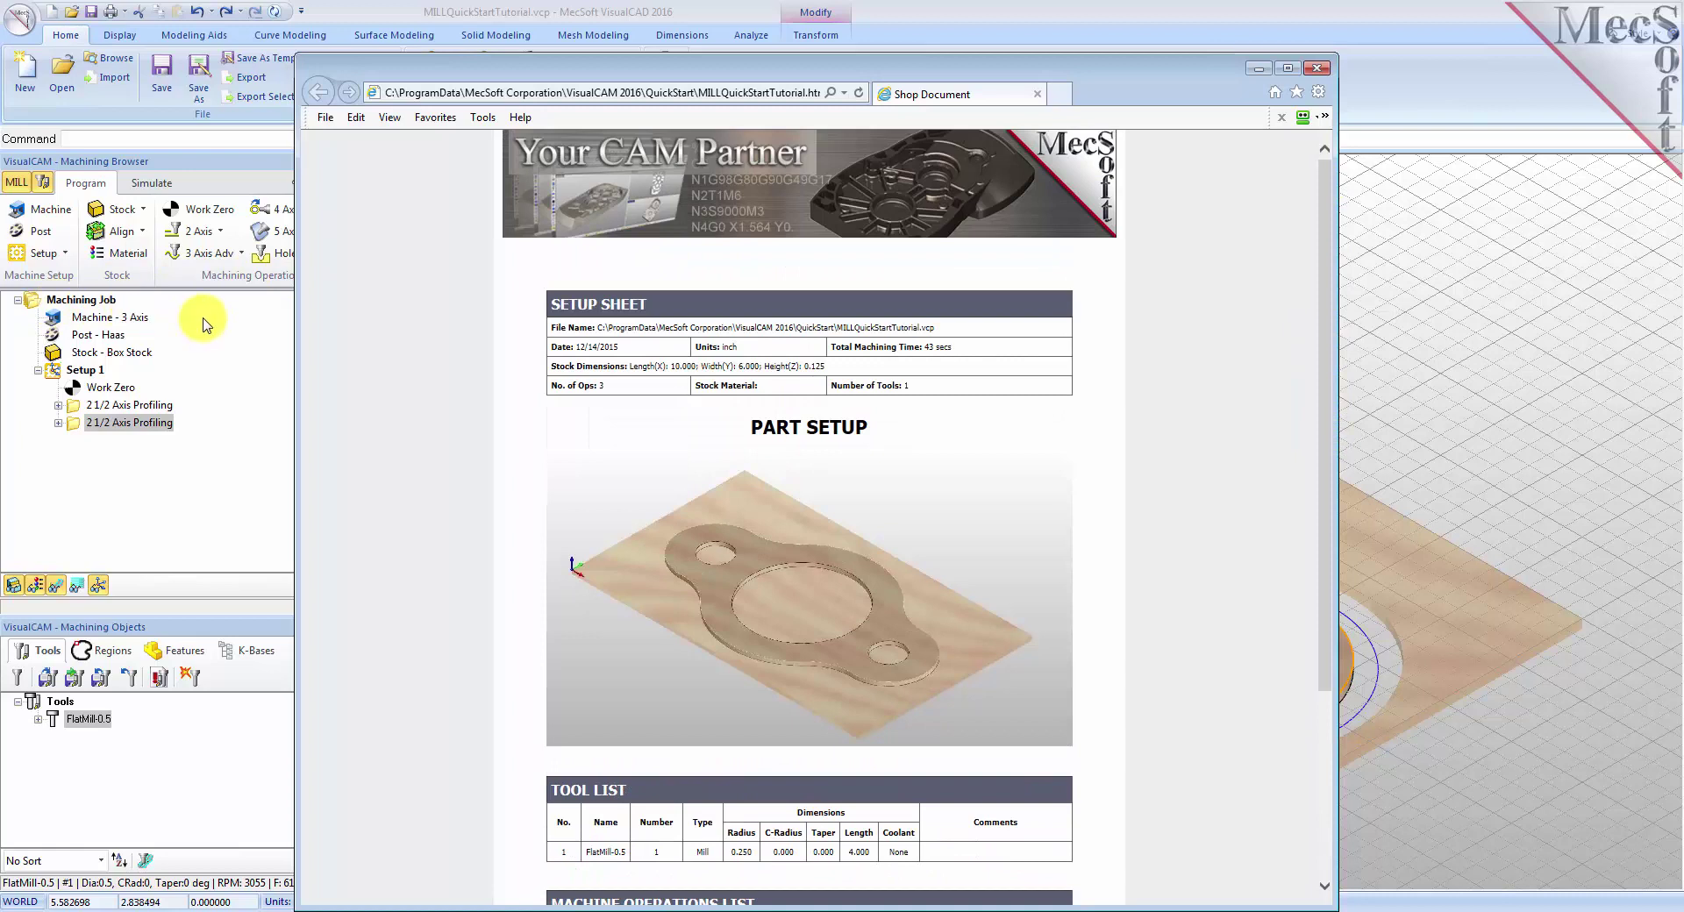
{"action": "left_click_drag", "start_coordinate": [297, 443], "coordinate": [563, 446]}
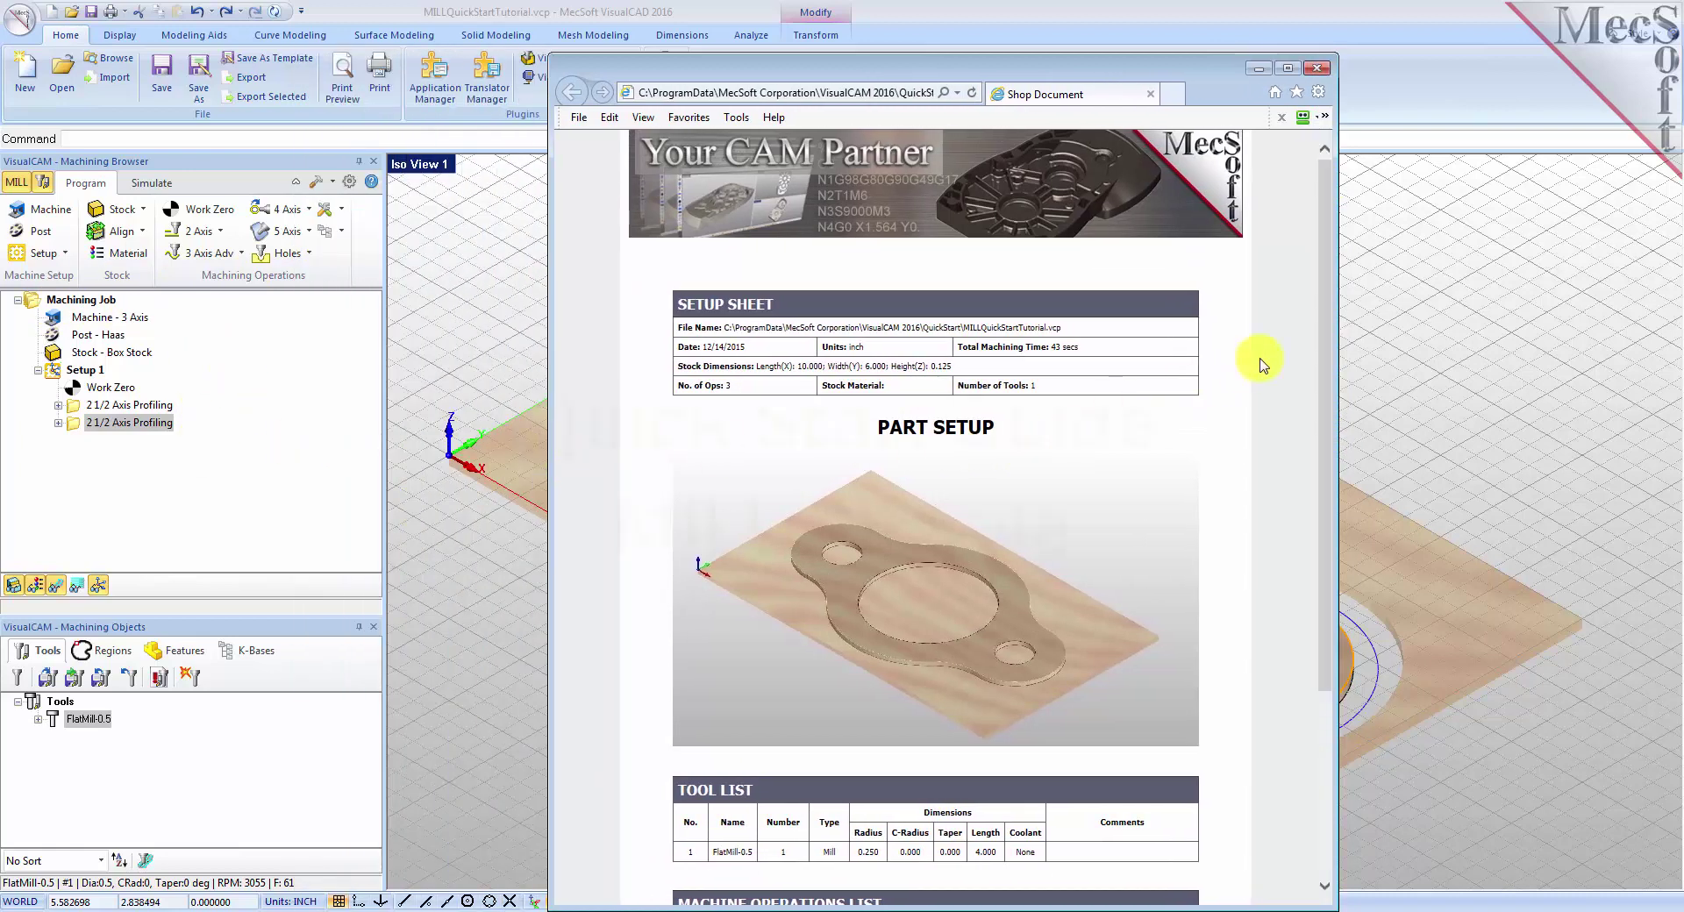
{"action": "scroll", "coordinate": [1326, 368], "scroll_direction": "down", "scroll_amount": 1}
{"action": "left_click_drag", "start_coordinate": [1329, 399], "coordinate": [1338, 557]}
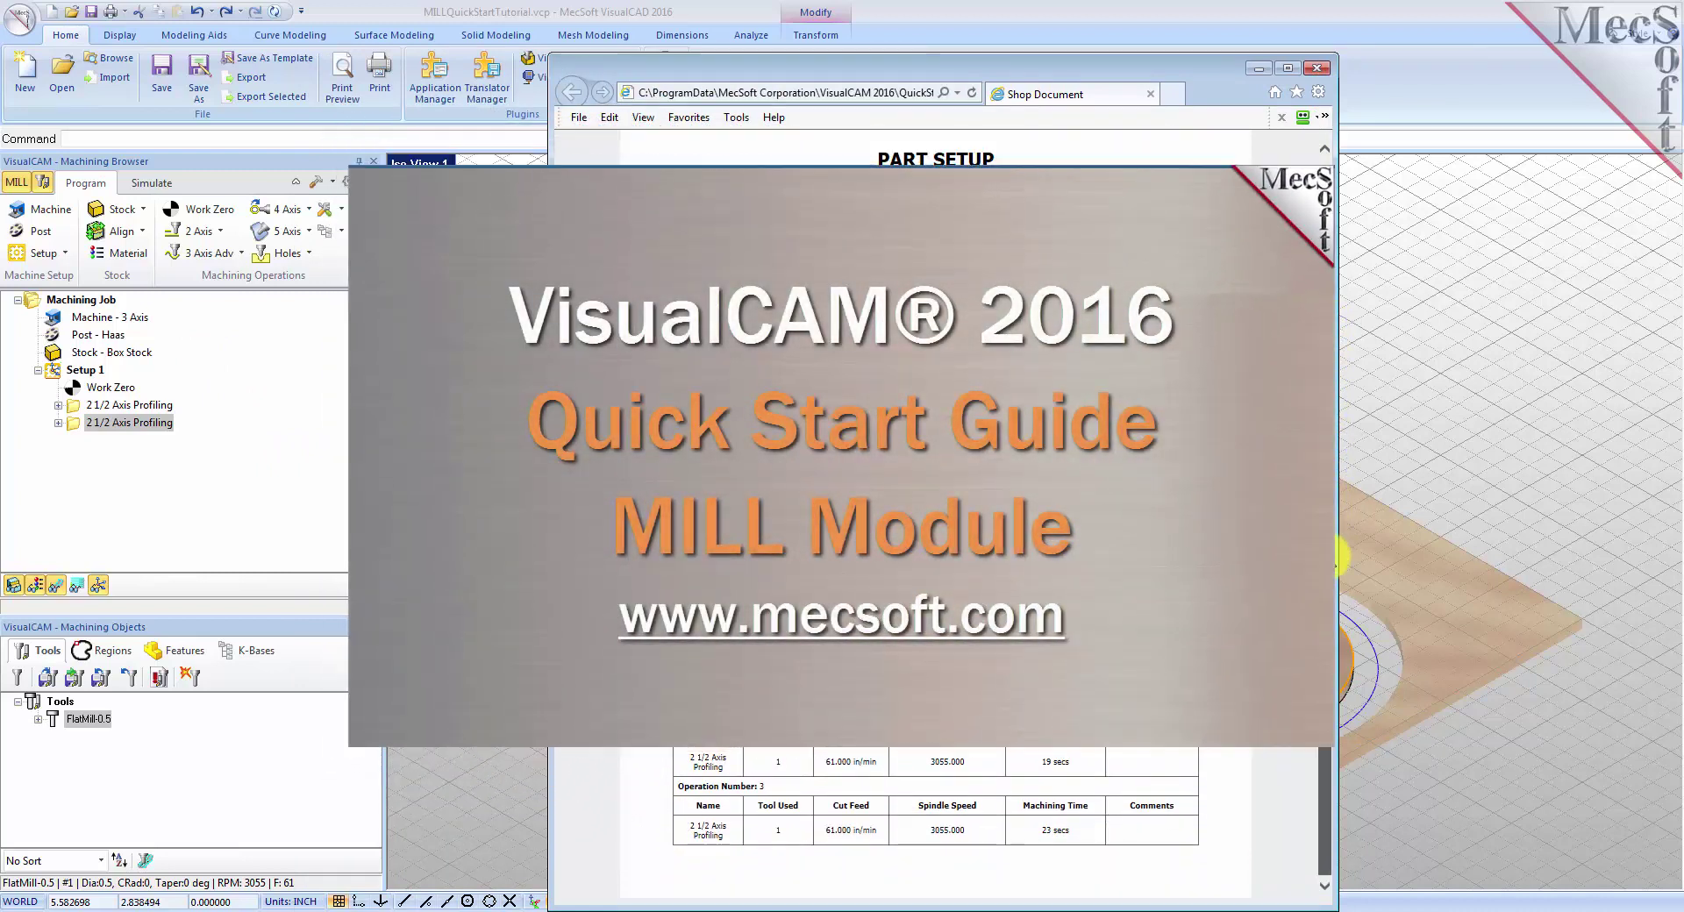
Scroll the setup sheet back to the top and move its window to the screen's right side.
{"action": "scroll", "coordinate": [1324, 561], "scroll_direction": "up", "scroll_amount": 15}
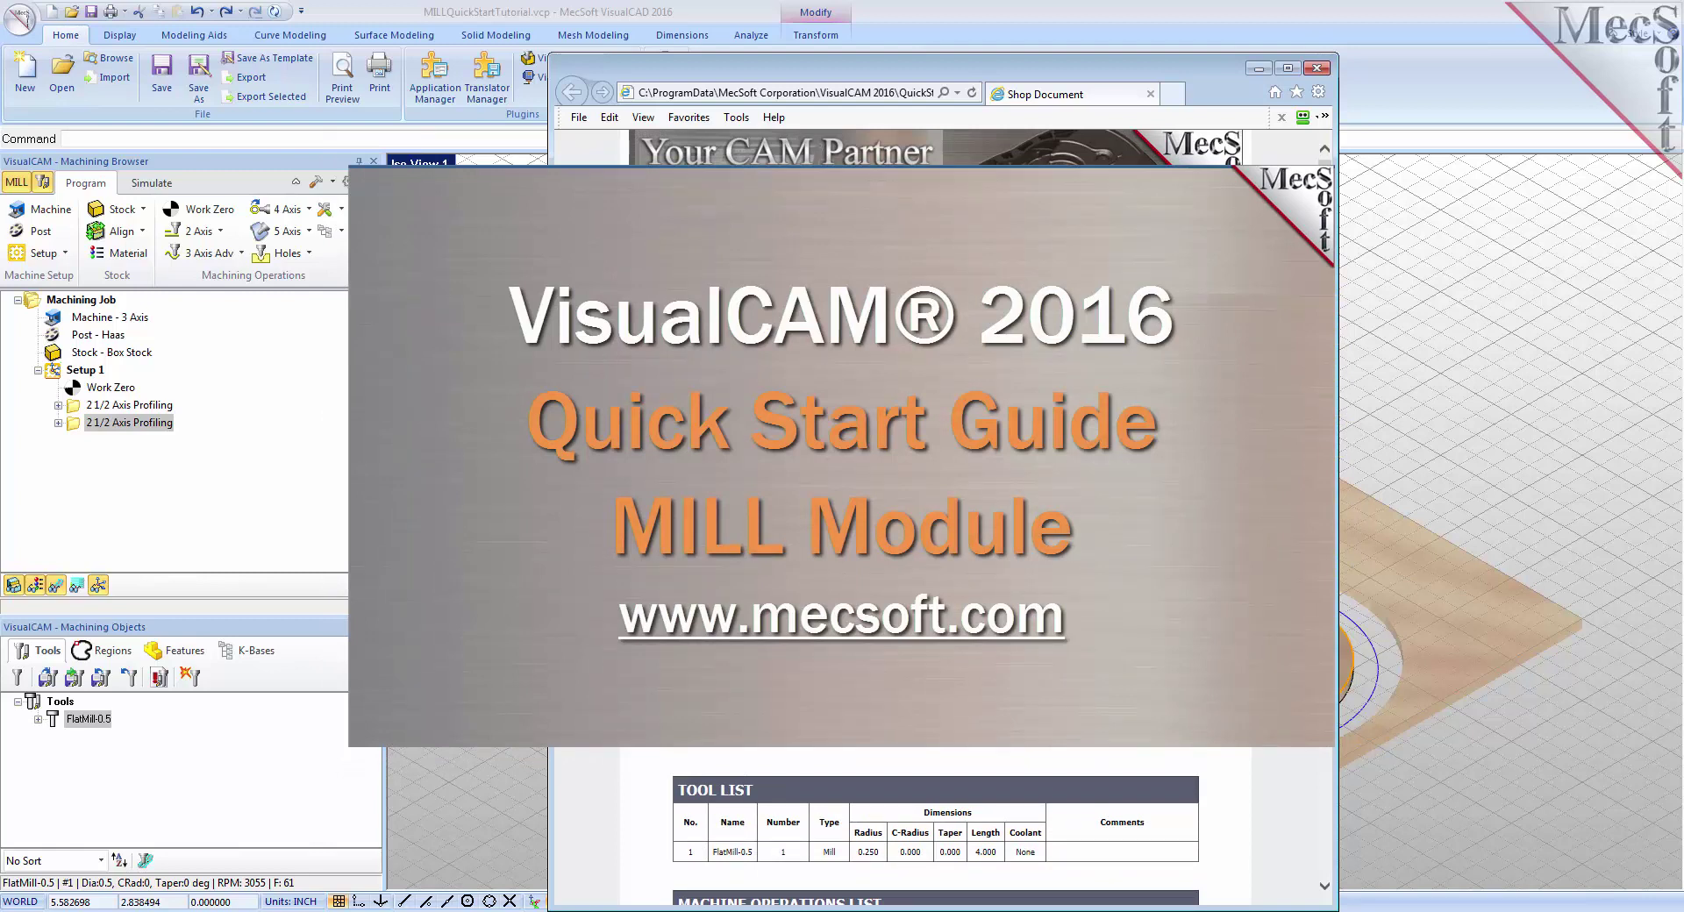
{"action": "left_click_drag", "start_coordinate": [959, 68], "coordinate": [1296, 59]}
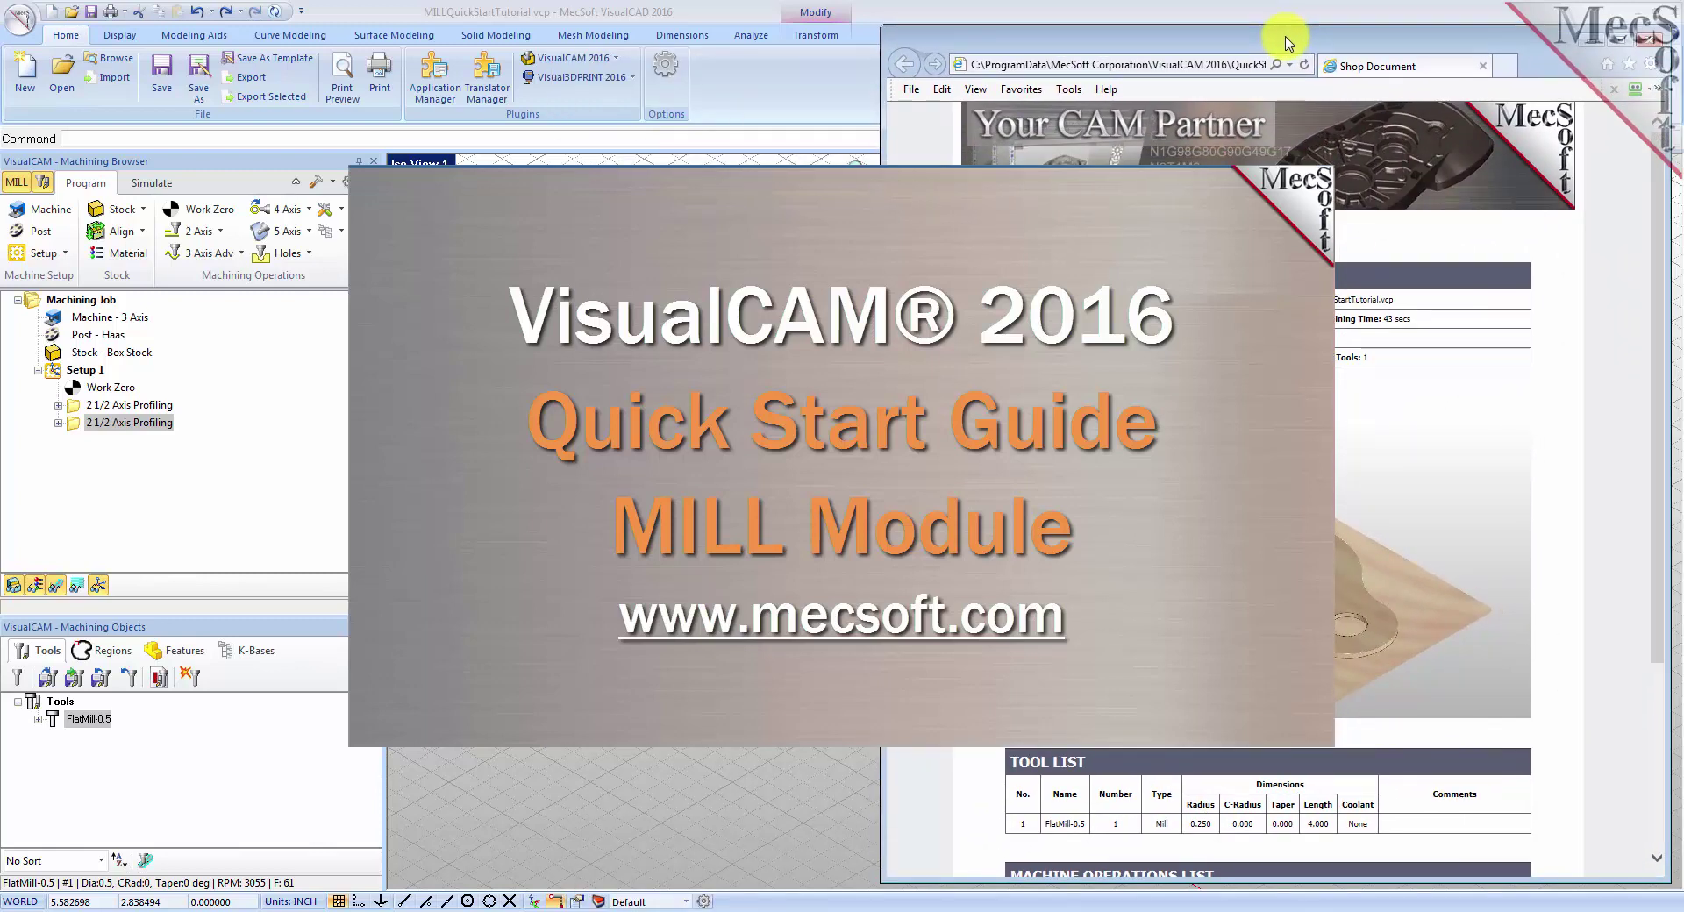